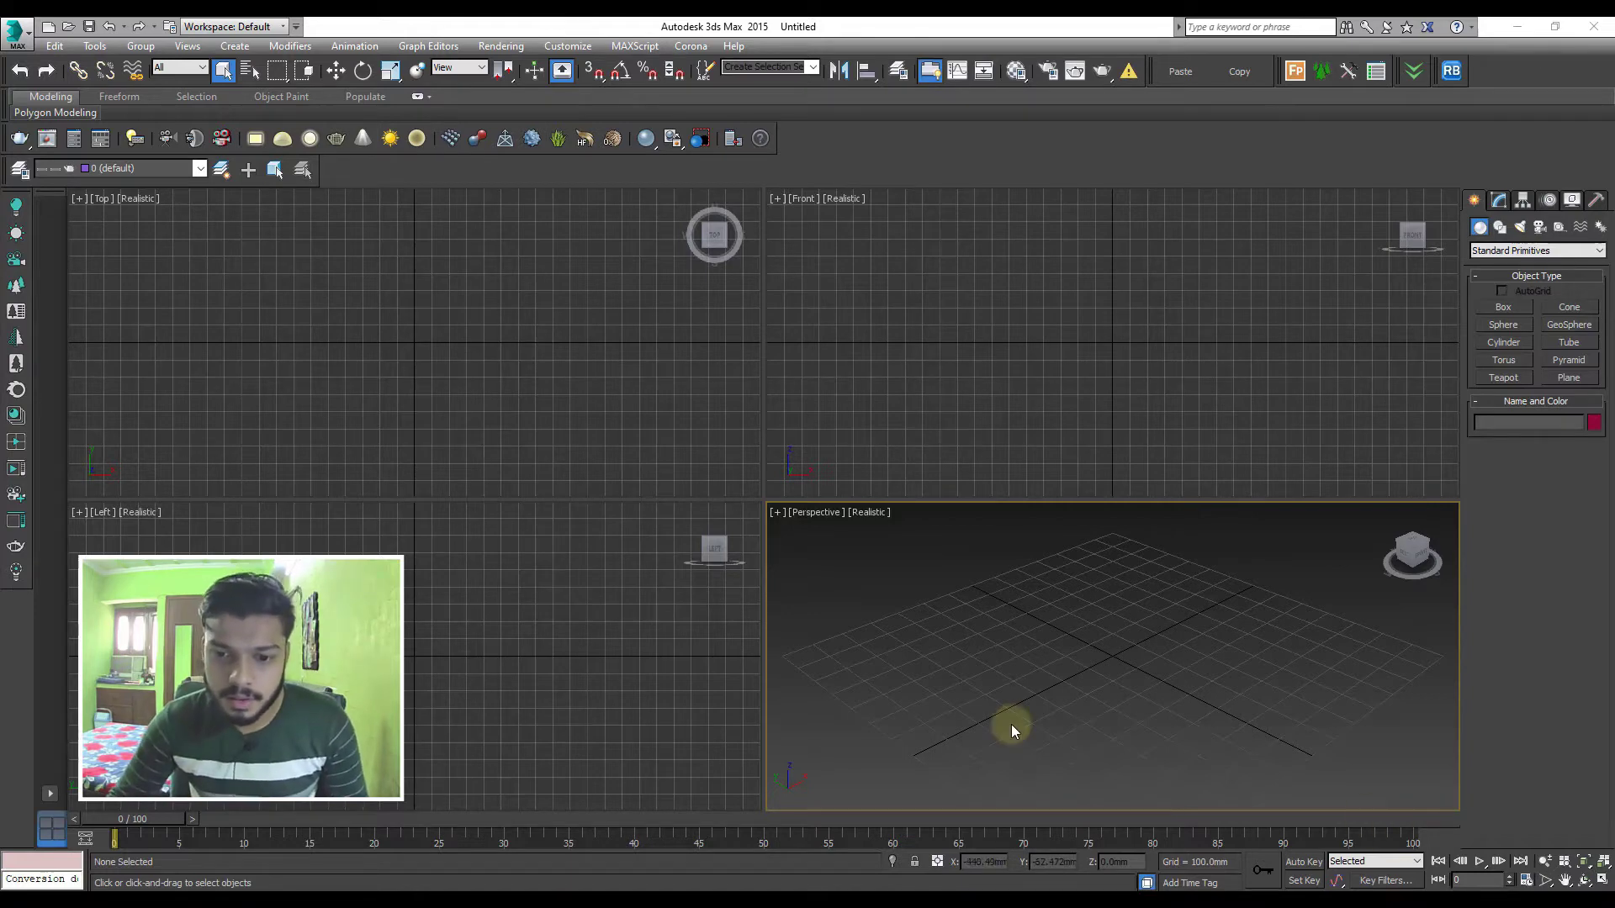
# Maximize the Perspective viewport and draw a tall box on the grid
pyautogui.hotkey('alt', 'w')
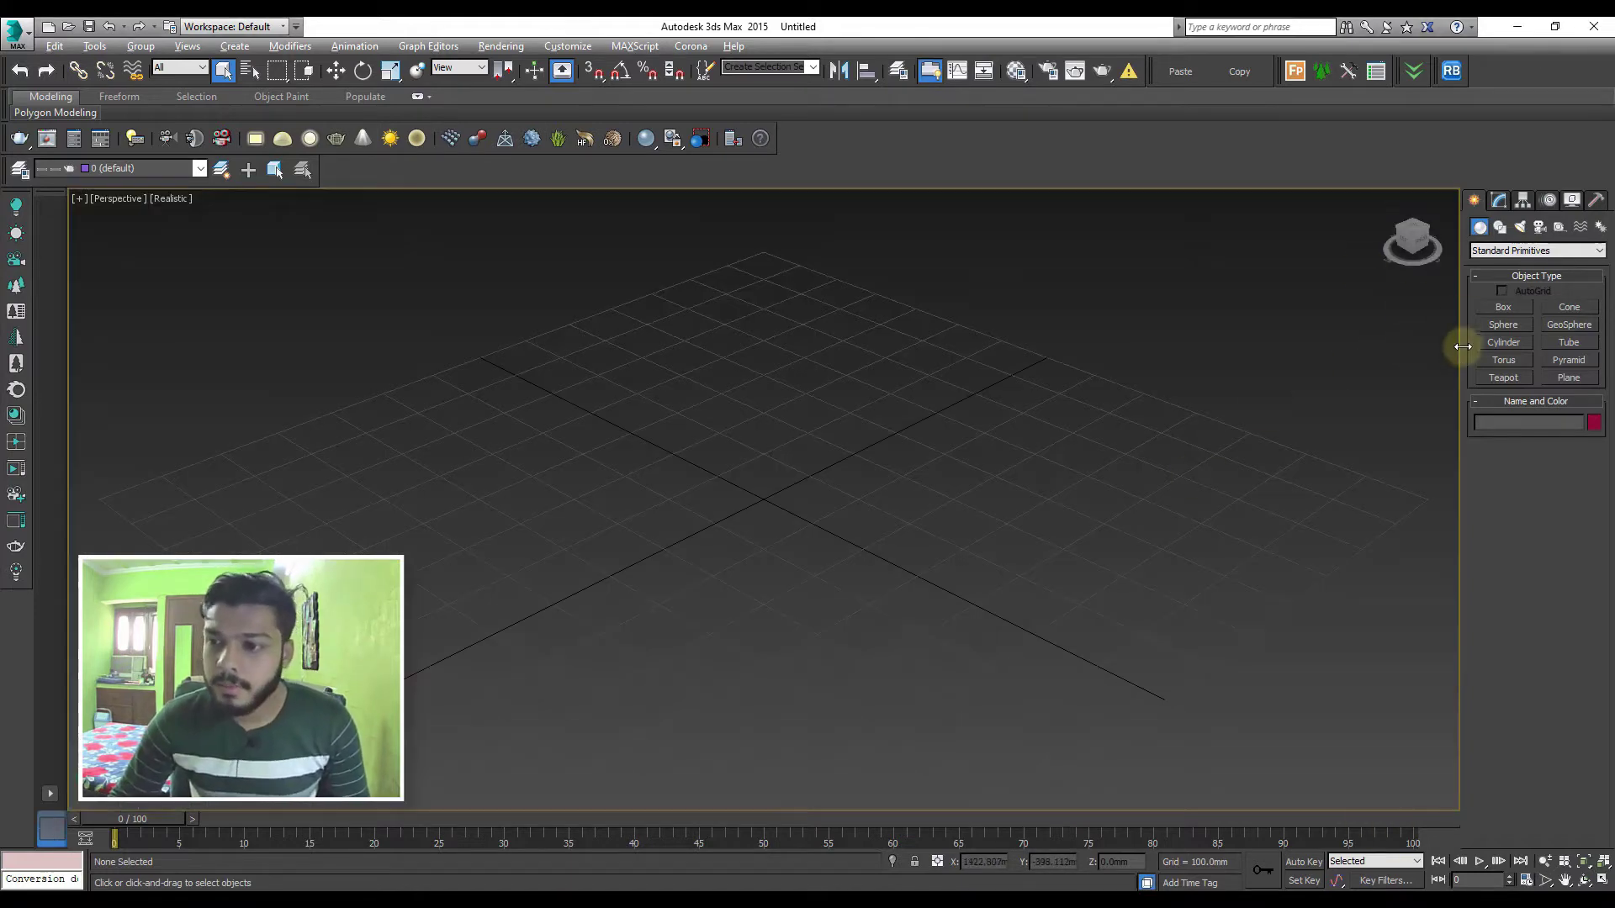
pyautogui.click(1503, 307)
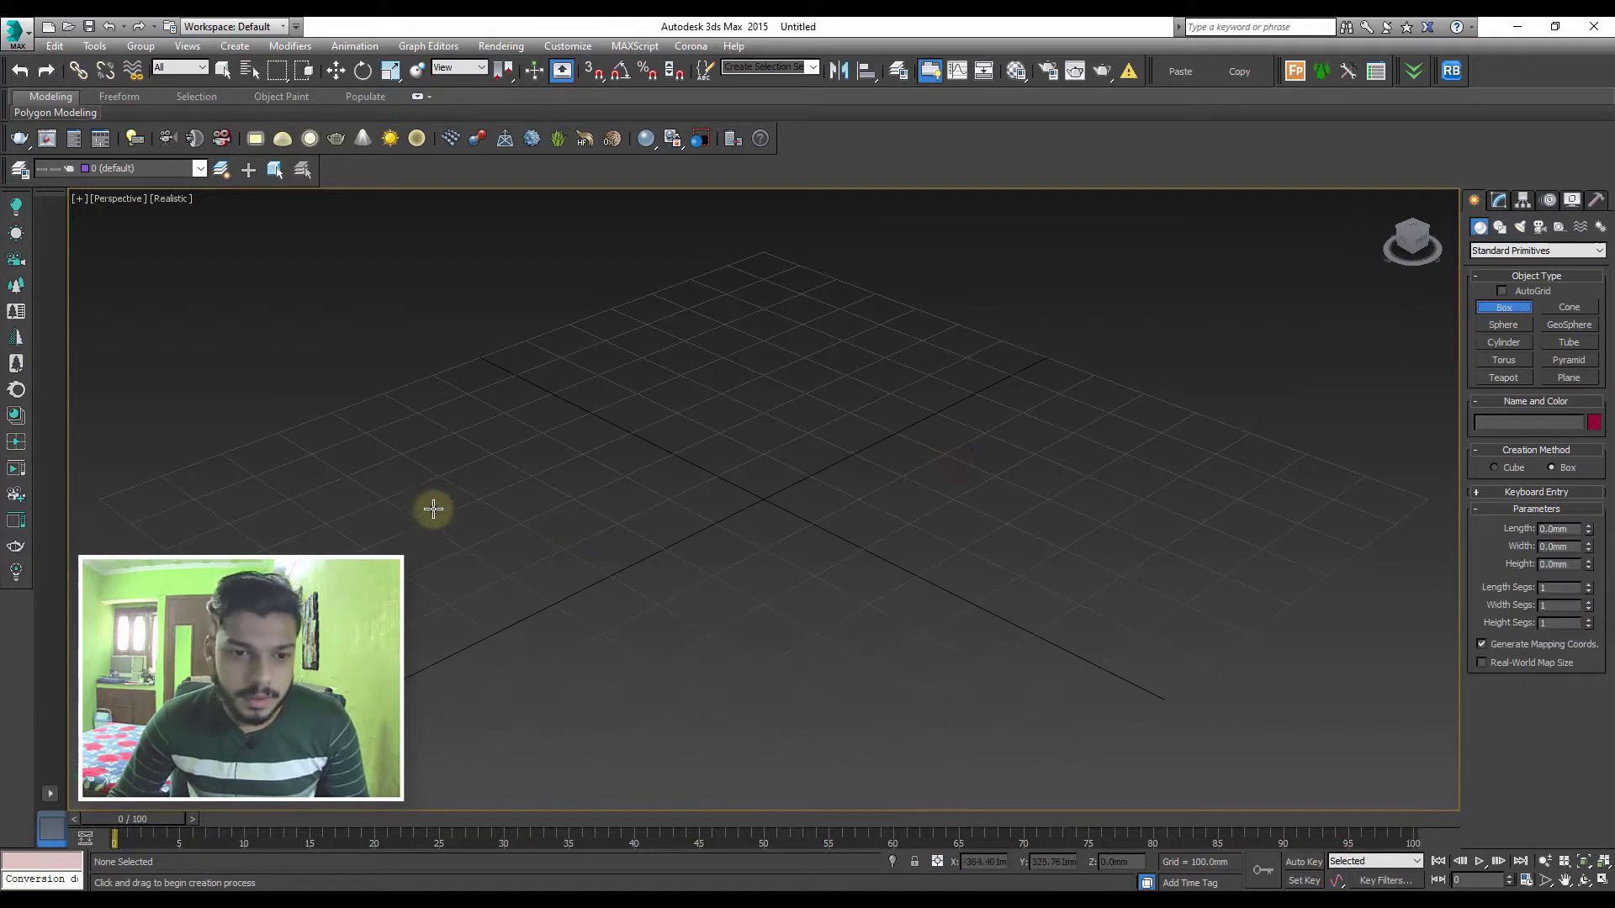
pyautogui.moveTo(432, 508); pyautogui.dragTo(451, 735)
pyautogui.click(339, 418)
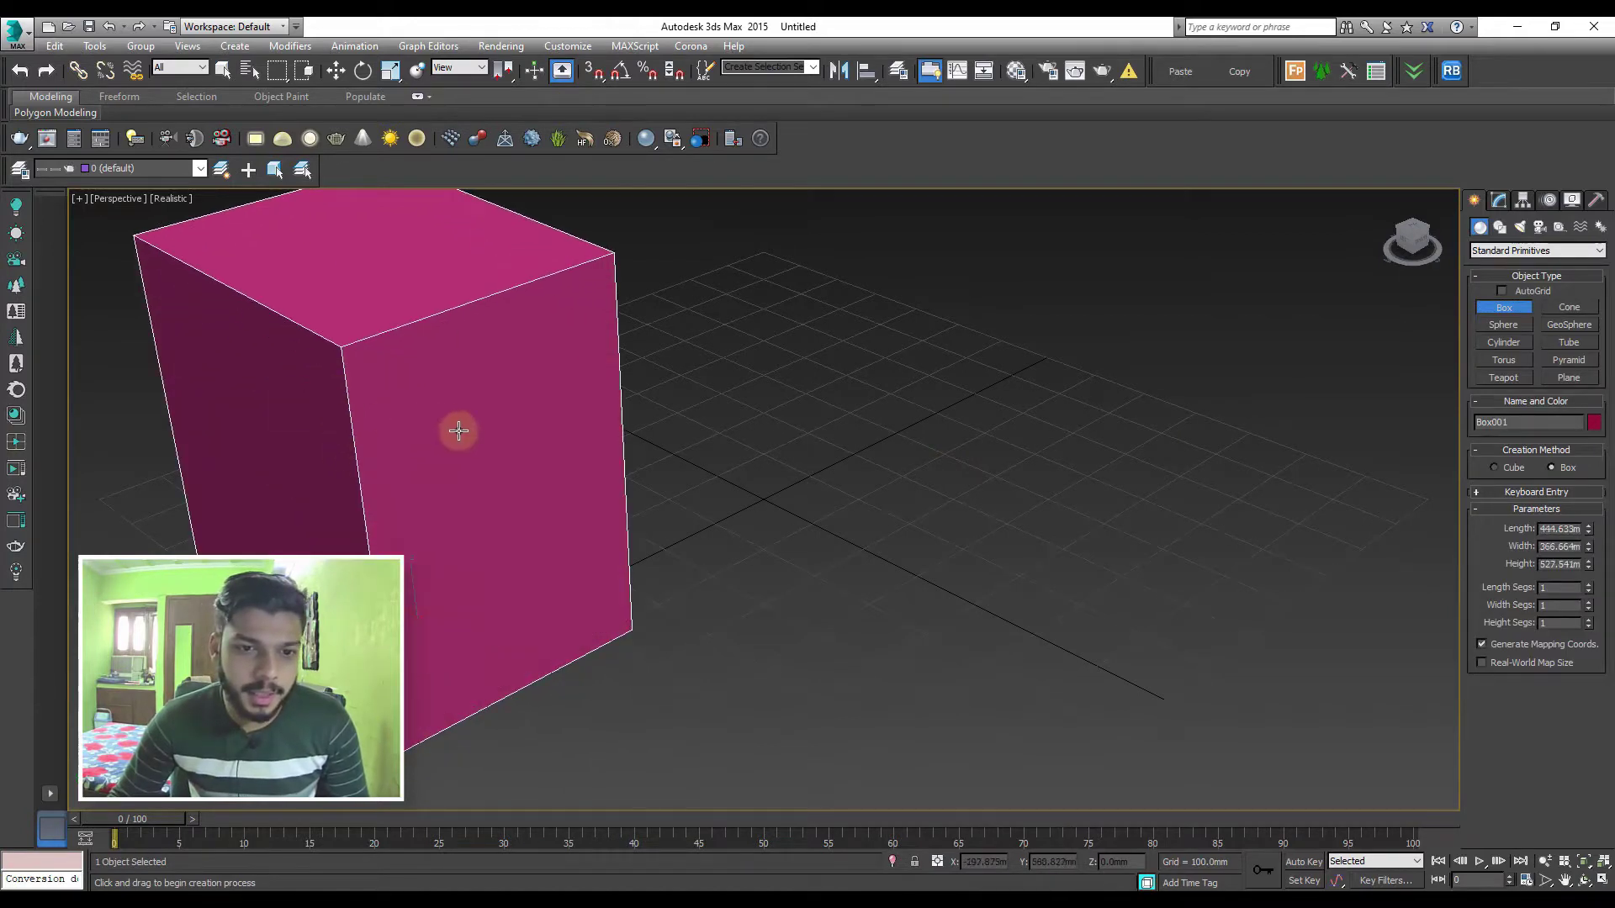
pyautogui.scroll(-3, 459, 429)
pyautogui.click(650, 491)
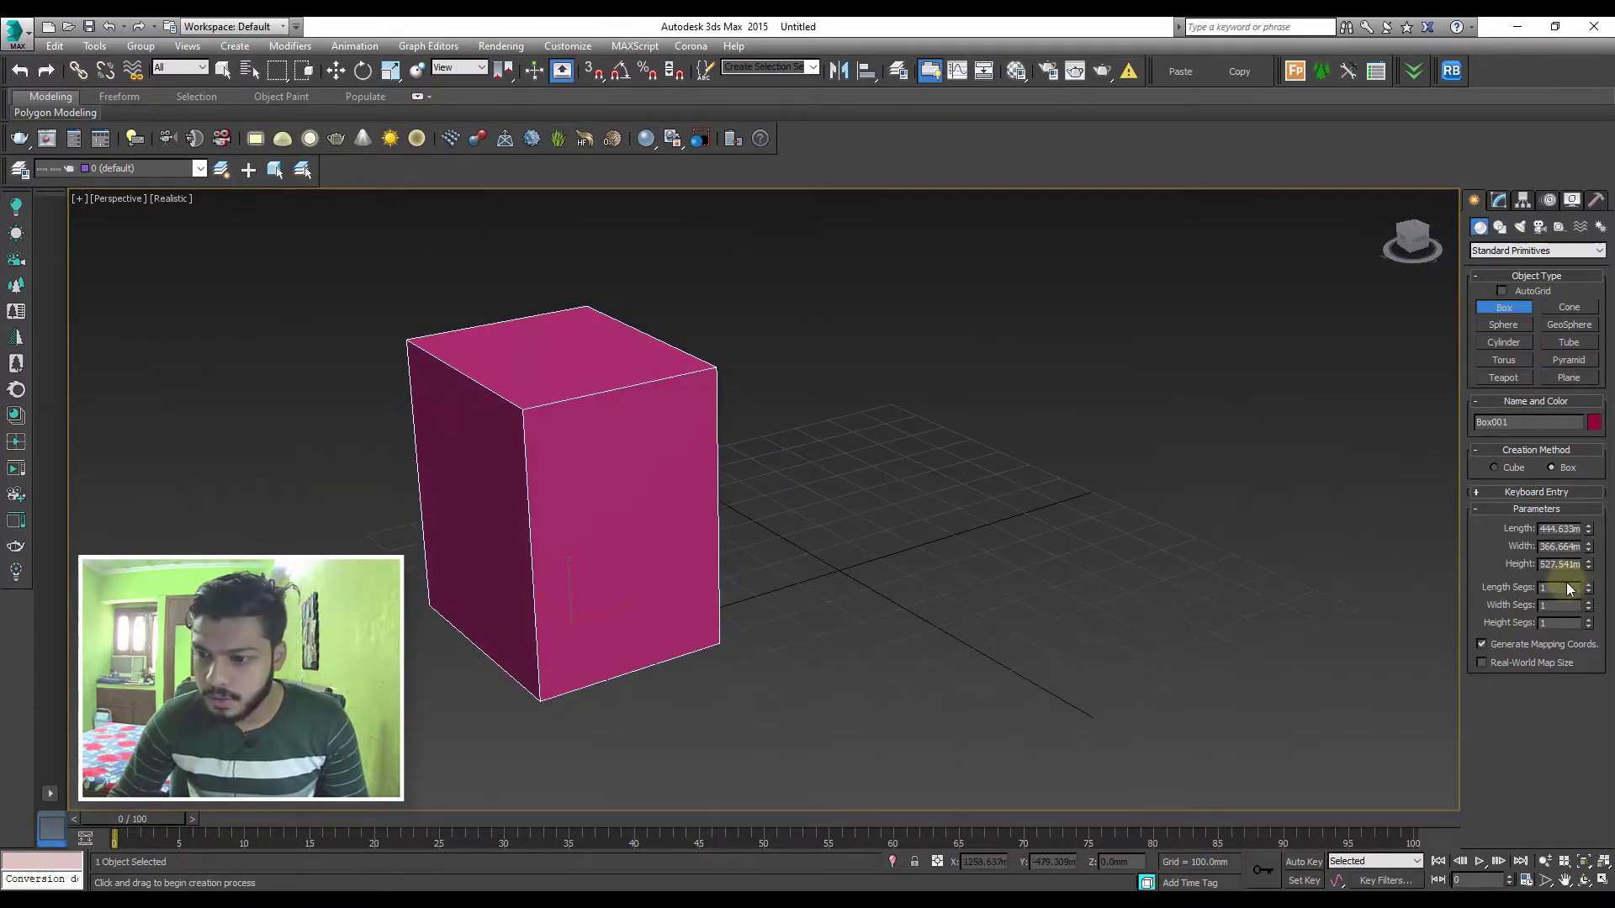
# Give the box 5 length, width and height segments
pyautogui.write('5')
pyautogui.press('Tab')
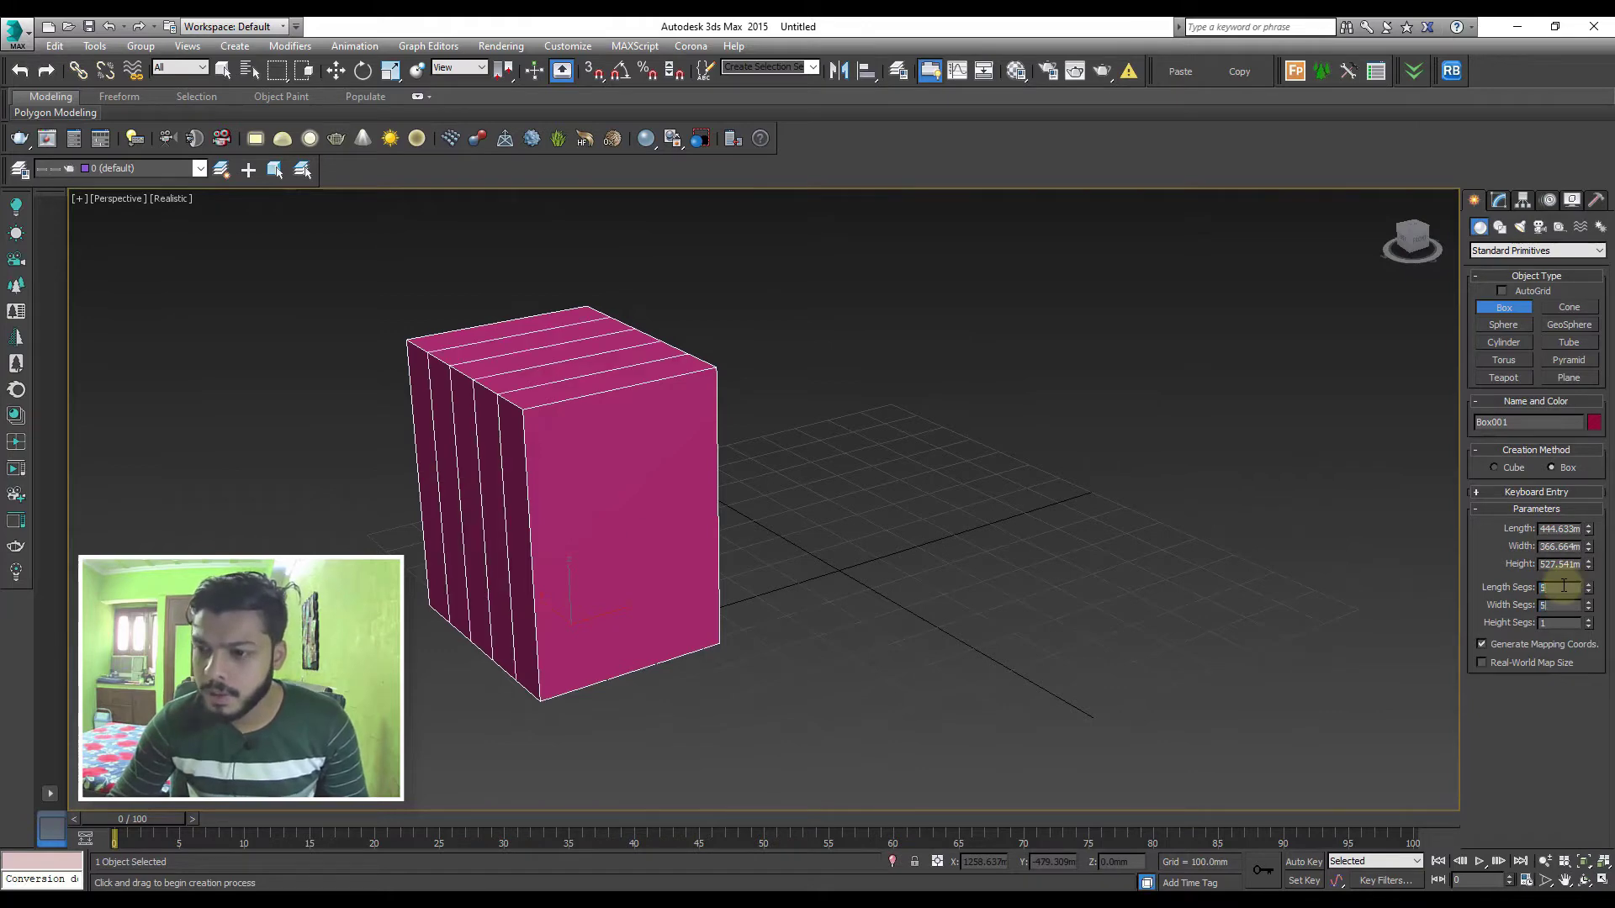
pyautogui.write('5')
pyautogui.press('Tab')
pyautogui.press('Return')
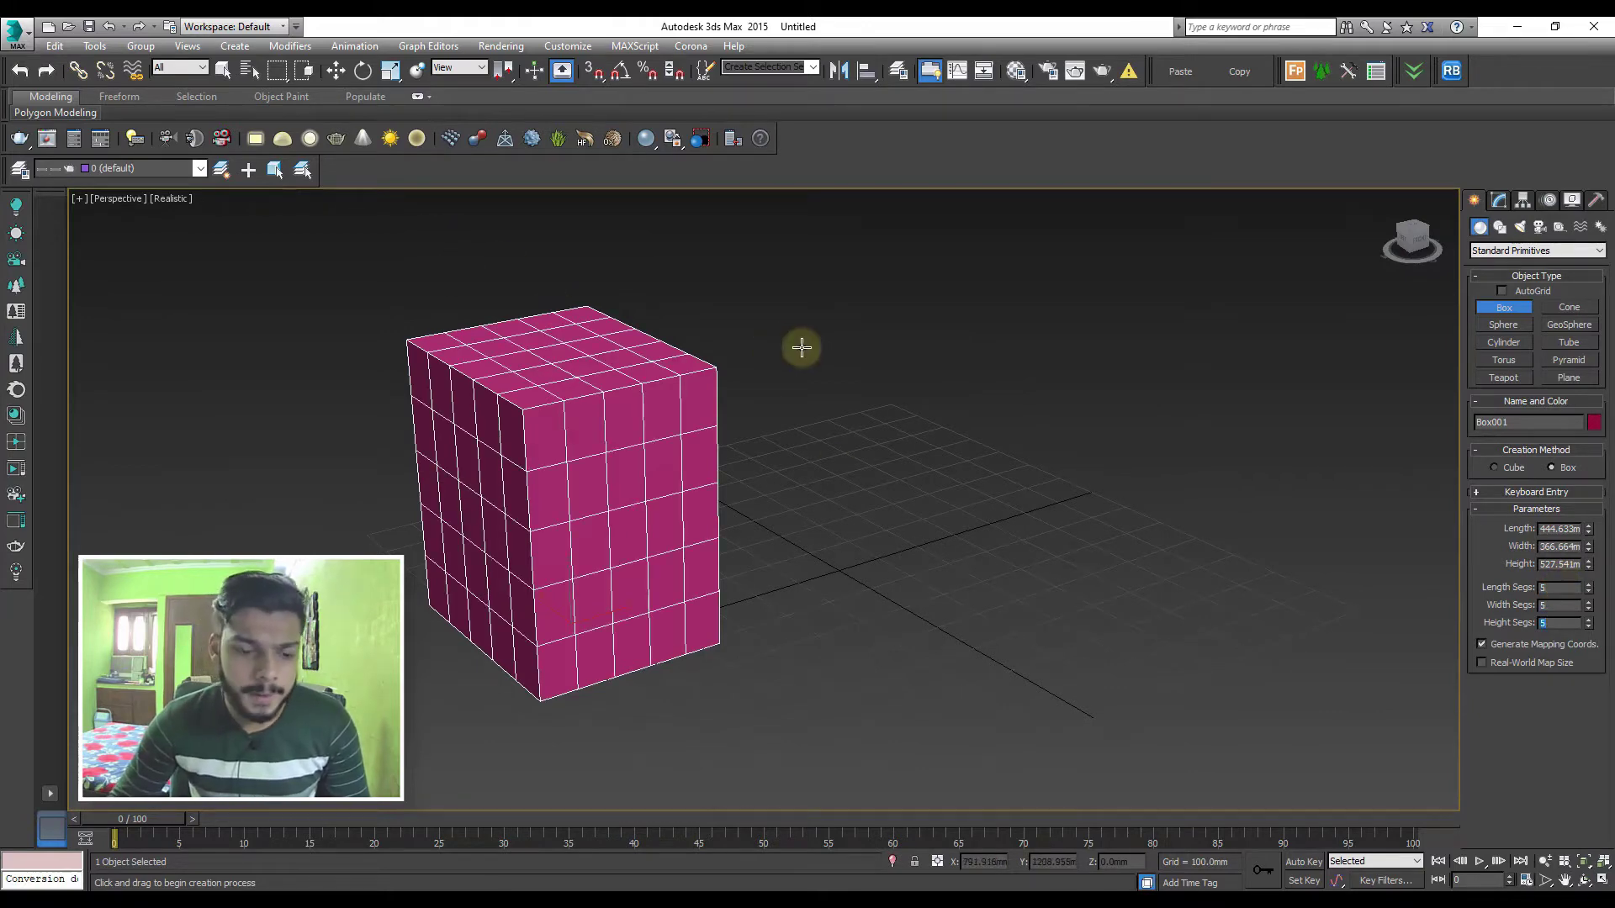
pyautogui.moveTo(811, 357)
pyautogui.keyDown('alt'); pyautogui.mouseDown(button='middle')
pyautogui.moveTo(660, 349)
pyautogui.moveTo(678, 371)
pyautogui.moveTo(1438, 443)
pyautogui.mouseUp(button='middle'); pyautogui.keyUp('alt')
# Raise the box segments to 6, then Shift-drag a copy of the box to the right
pyautogui.doubleClick(1560, 587)
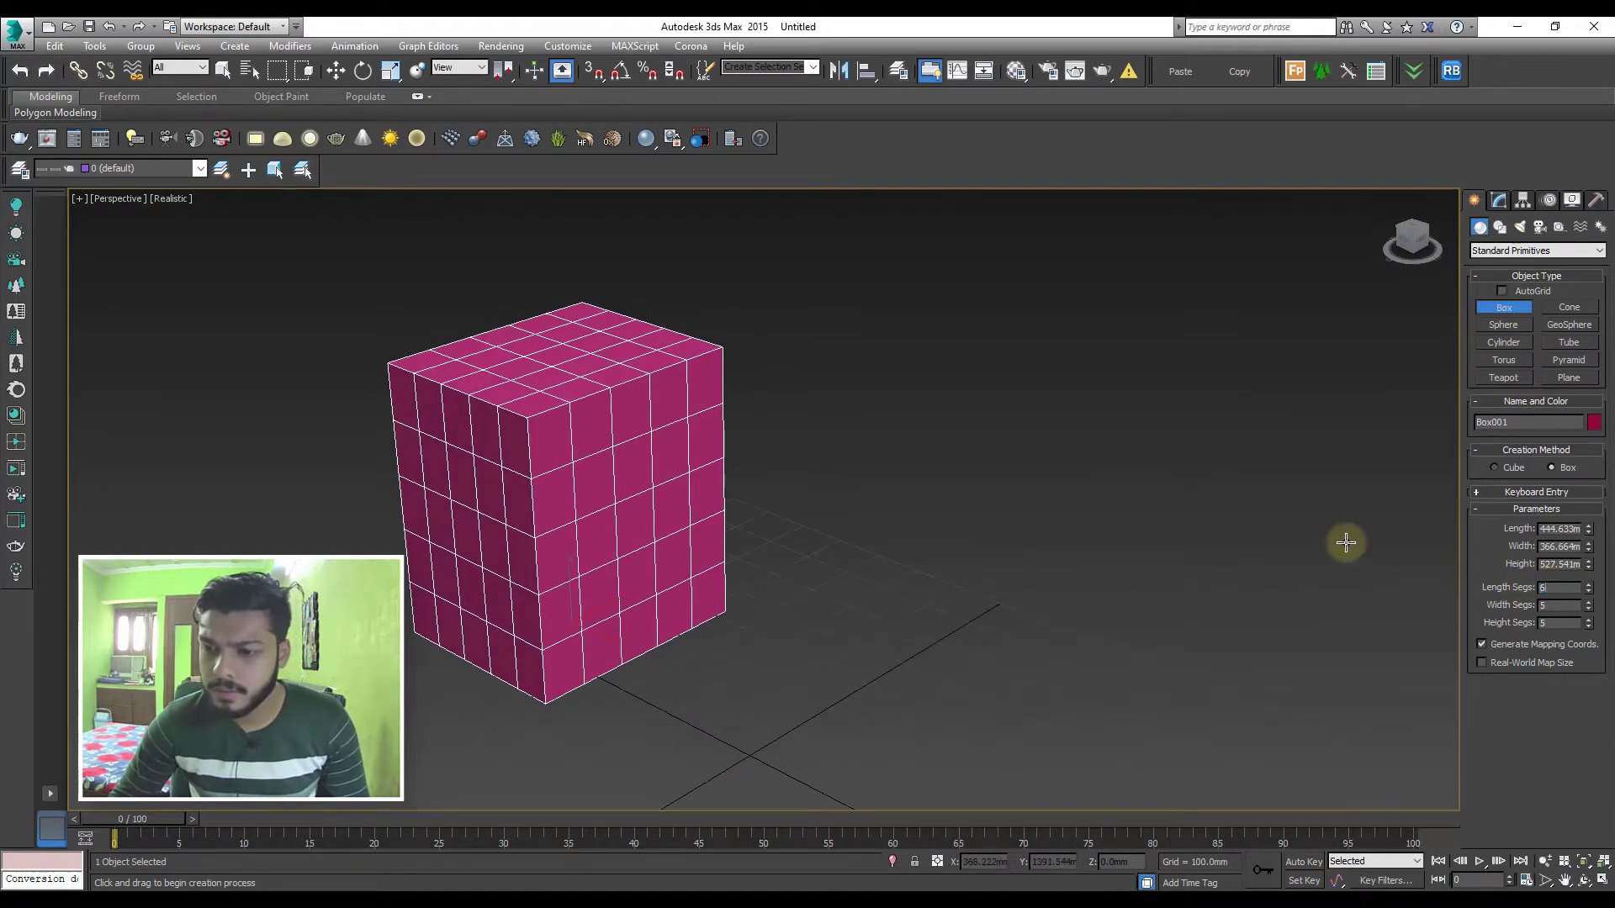
pyautogui.write('6')
pyautogui.press('Tab')
pyautogui.write('6')
pyautogui.press('Tab')
pyautogui.write('6')
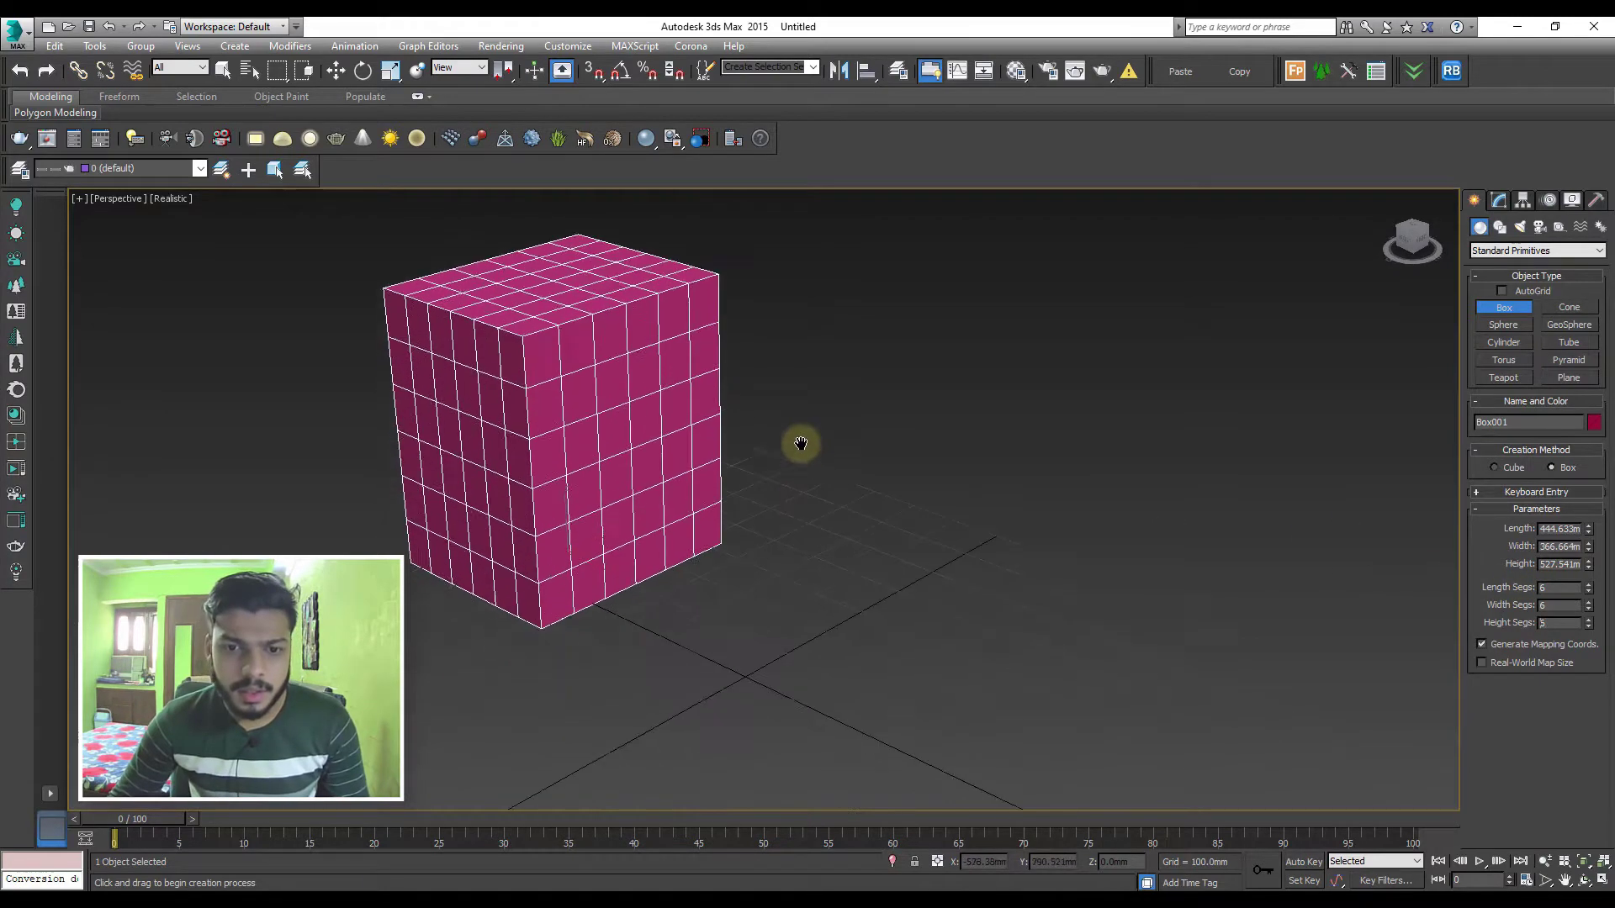
pyautogui.scroll(-5, 795, 450)
pyautogui.press('w')
pyautogui.keyDown('shift'); pyautogui.moveTo(749, 510); pyautogui.dragTo(885, 604); pyautogui.keyUp('shift')
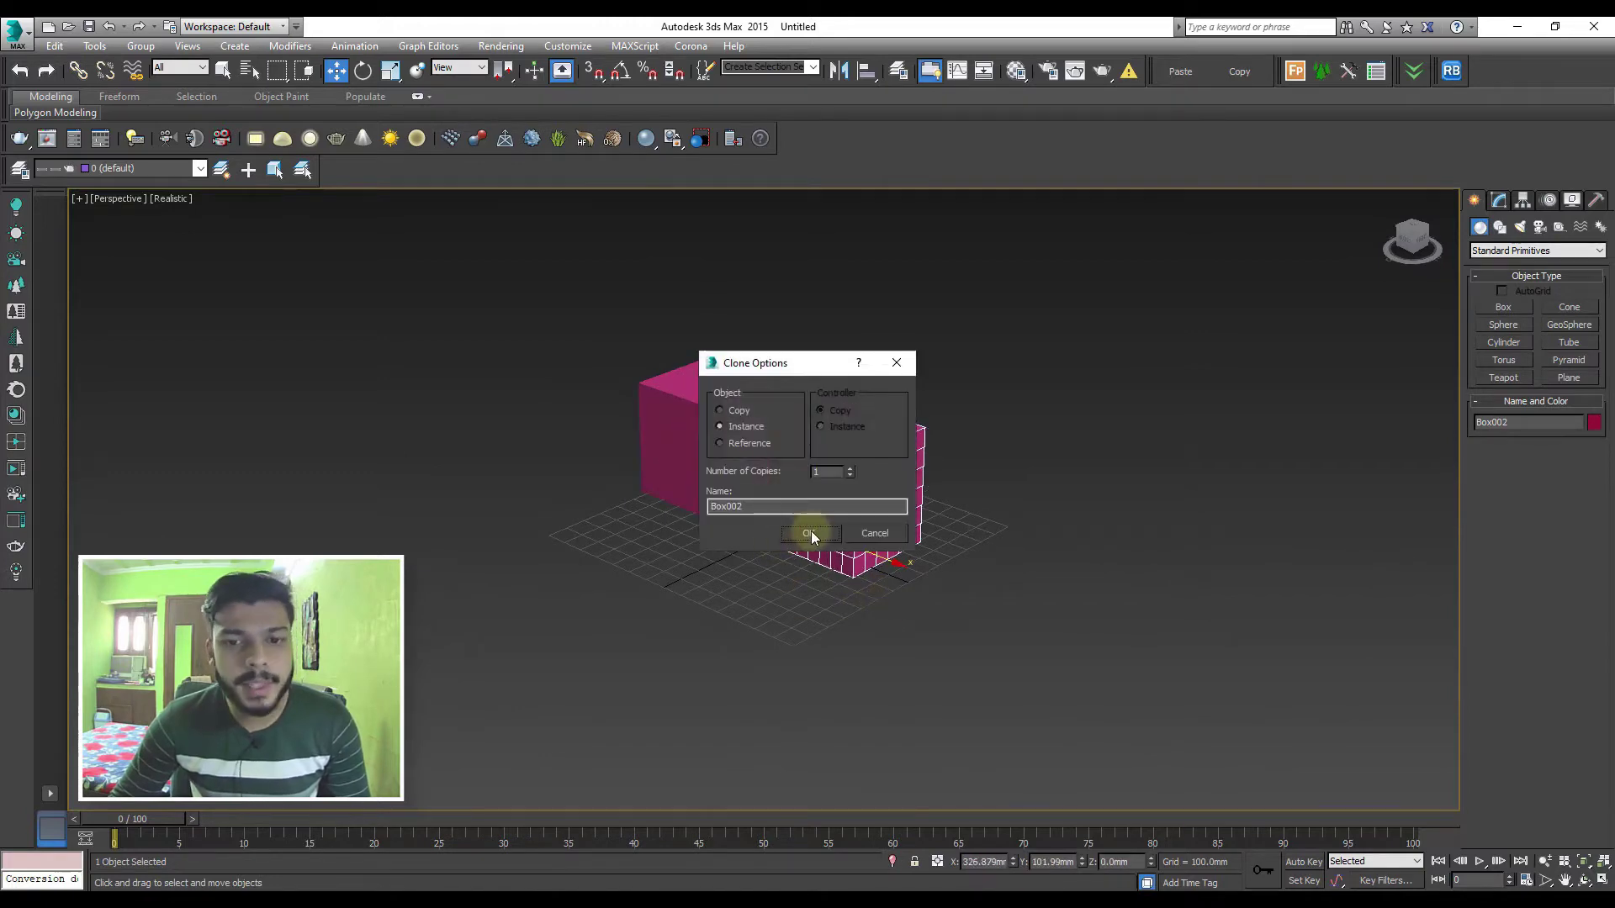
# Confirm the Instance copy and place it behind and to the right of the original
pyautogui.click(797, 527)
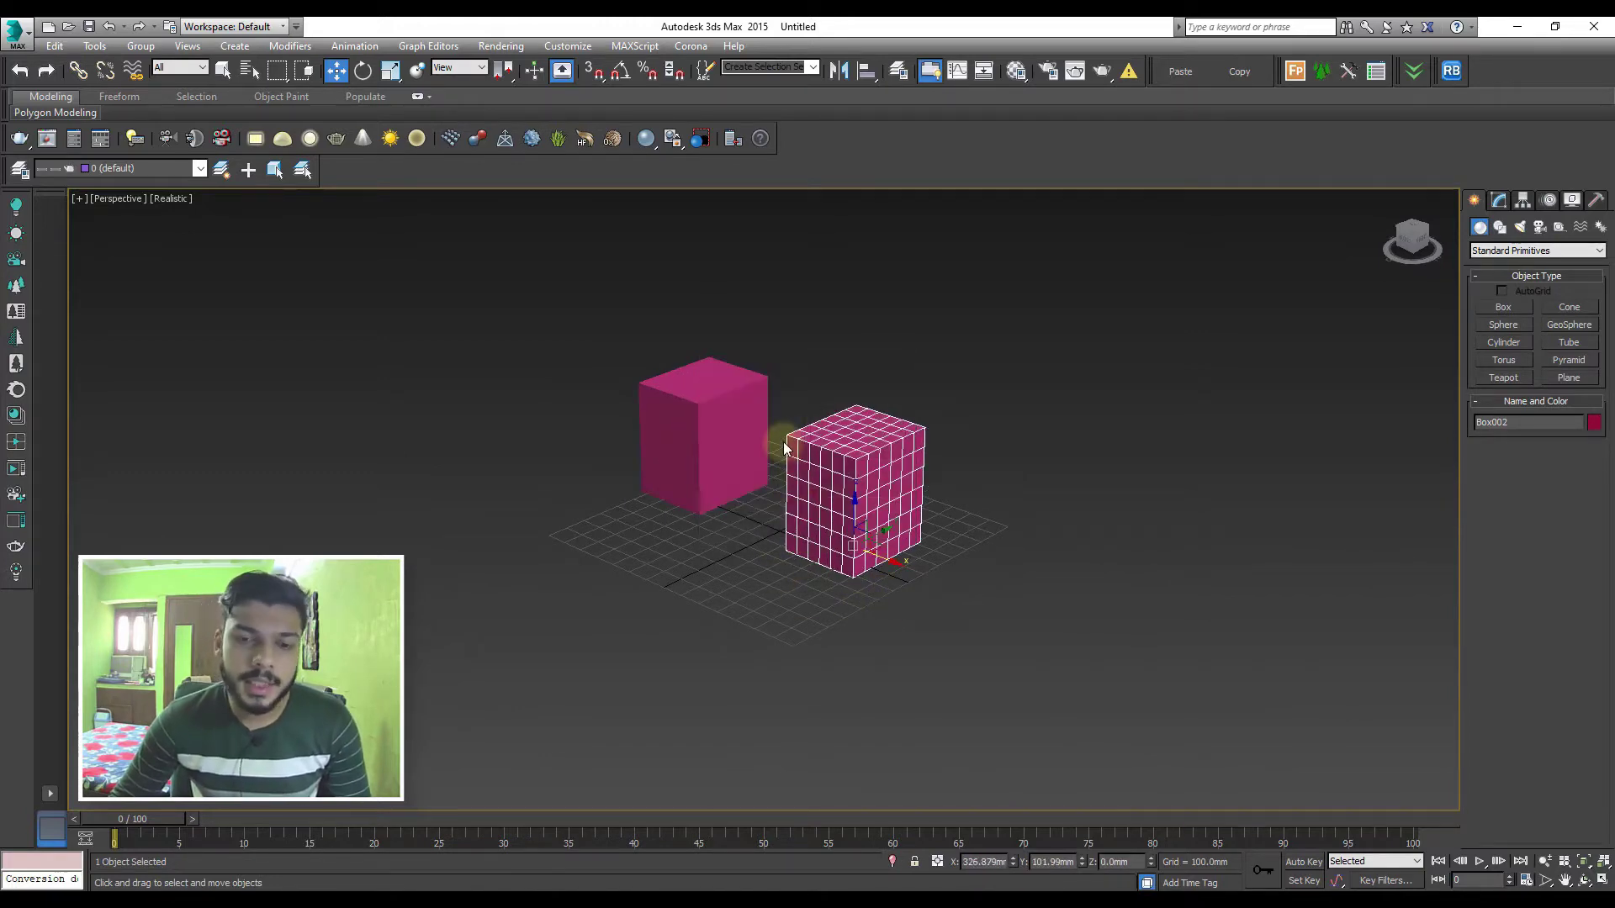
pyautogui.moveTo(778, 450)
pyautogui.keyDown('alt'); pyautogui.mouseDown(button='middle')
pyautogui.moveTo(896, 443)
pyautogui.moveTo(879, 496)
pyautogui.mouseUp(button='middle'); pyautogui.keyUp('alt')
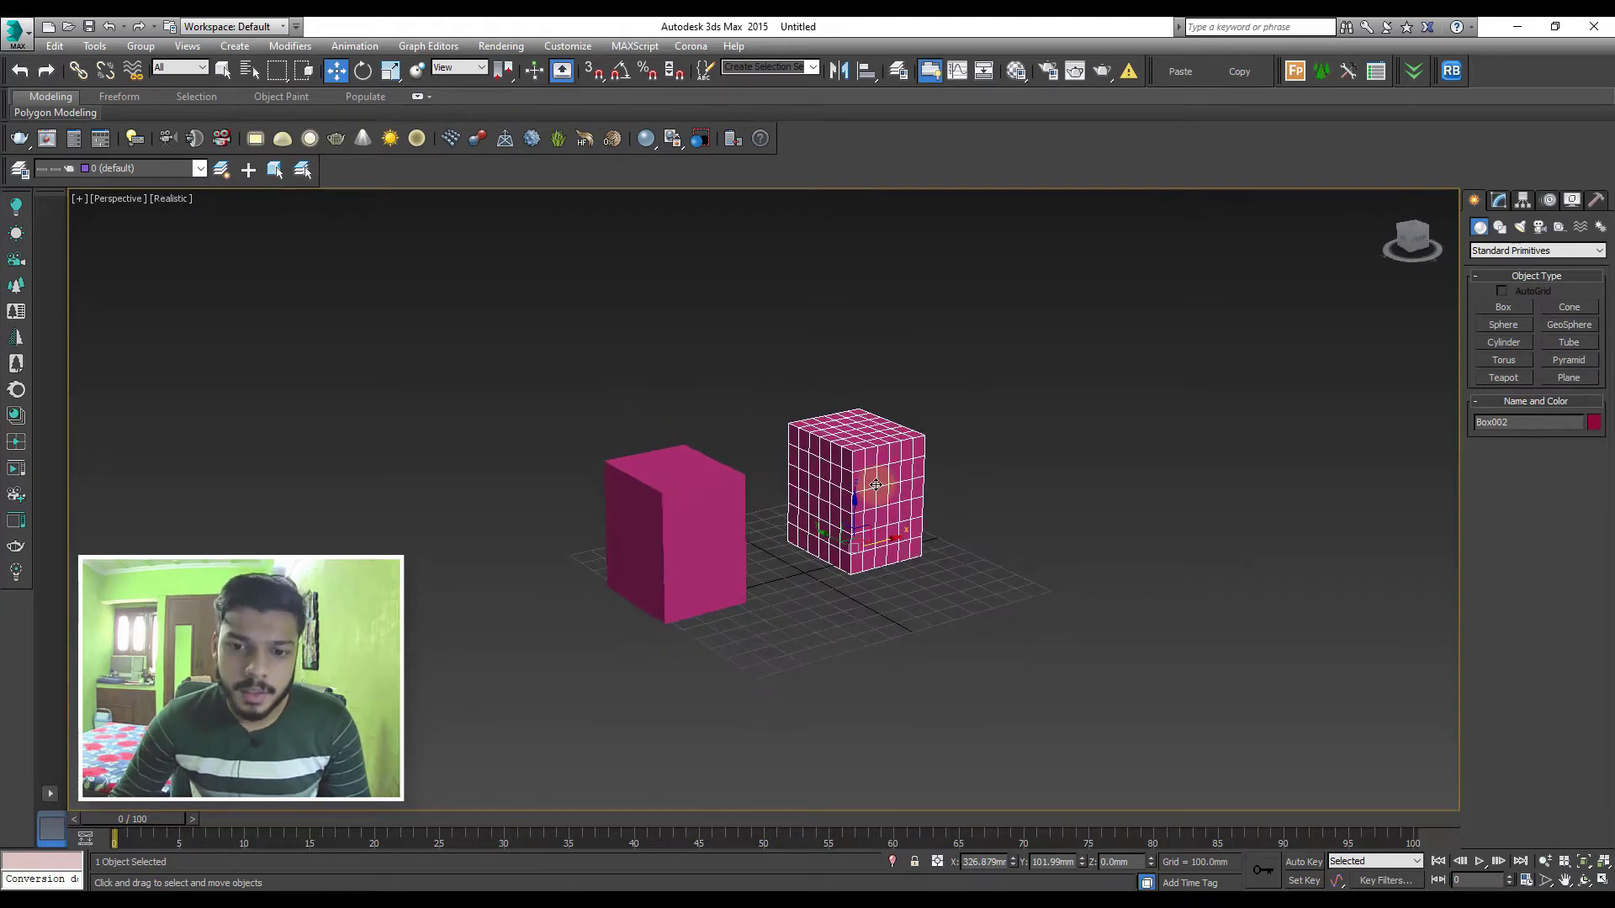
pyautogui.moveTo(885, 542); pyautogui.dragTo(913, 528)
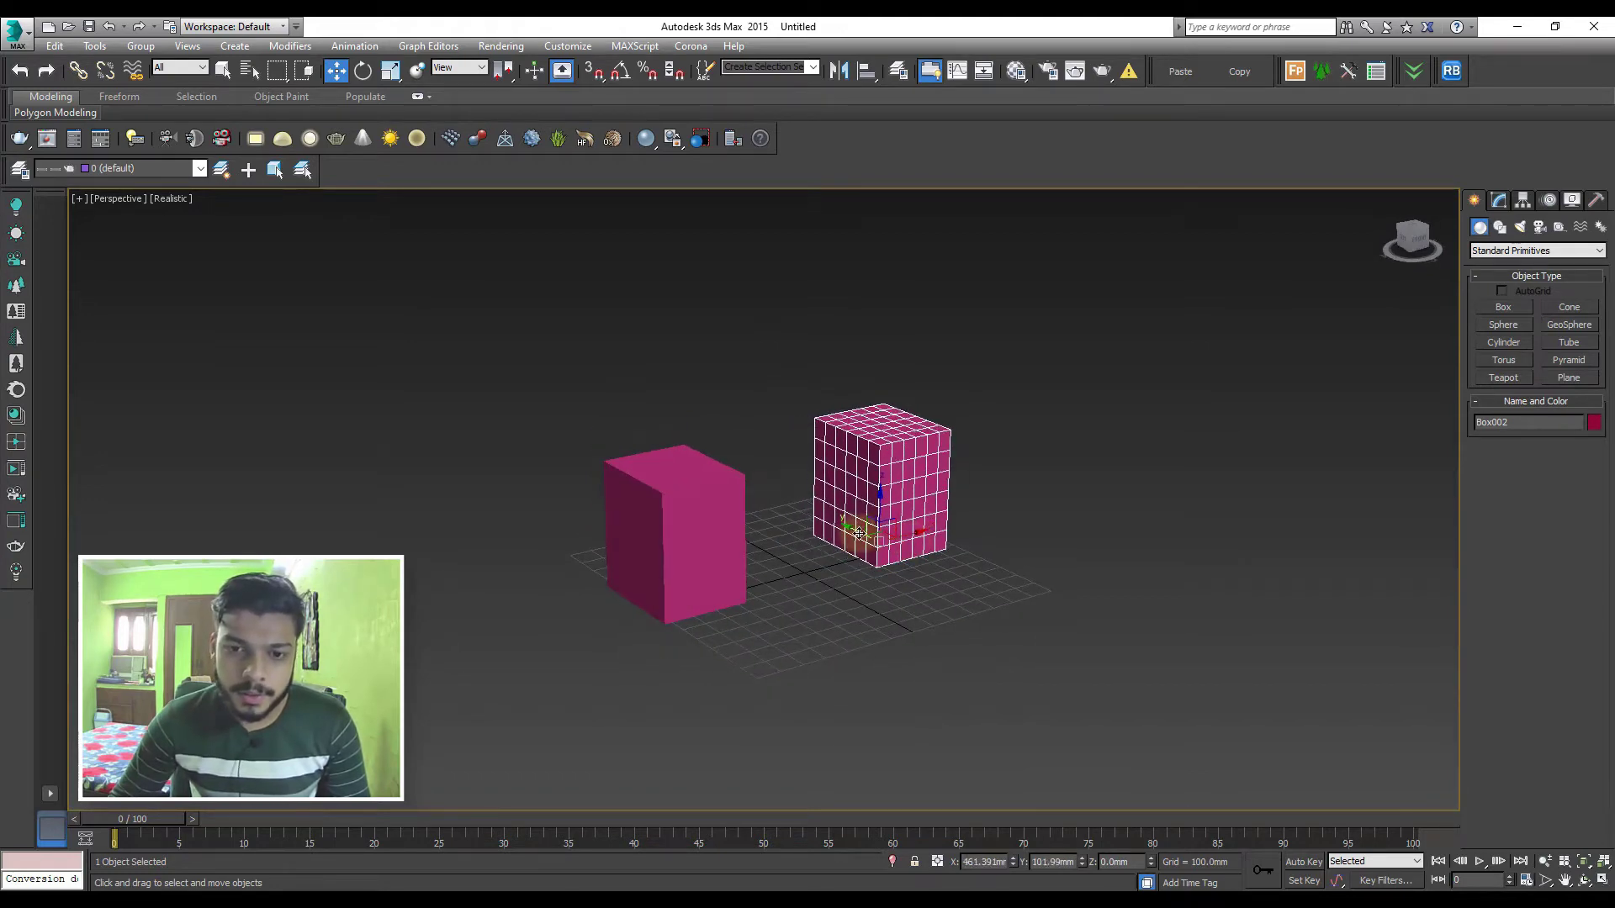
pyautogui.keyDown('alt'); pyautogui.moveTo(913, 529); pyautogui.dragTo(866, 496, button='middle'); pyautogui.keyUp('alt')
# Select both boxes and convert them to Editable Poly
pyautogui.hotkey('ctrl', 'd')
pyautogui.scroll(3, 855, 487)
pyautogui.click(962, 468)
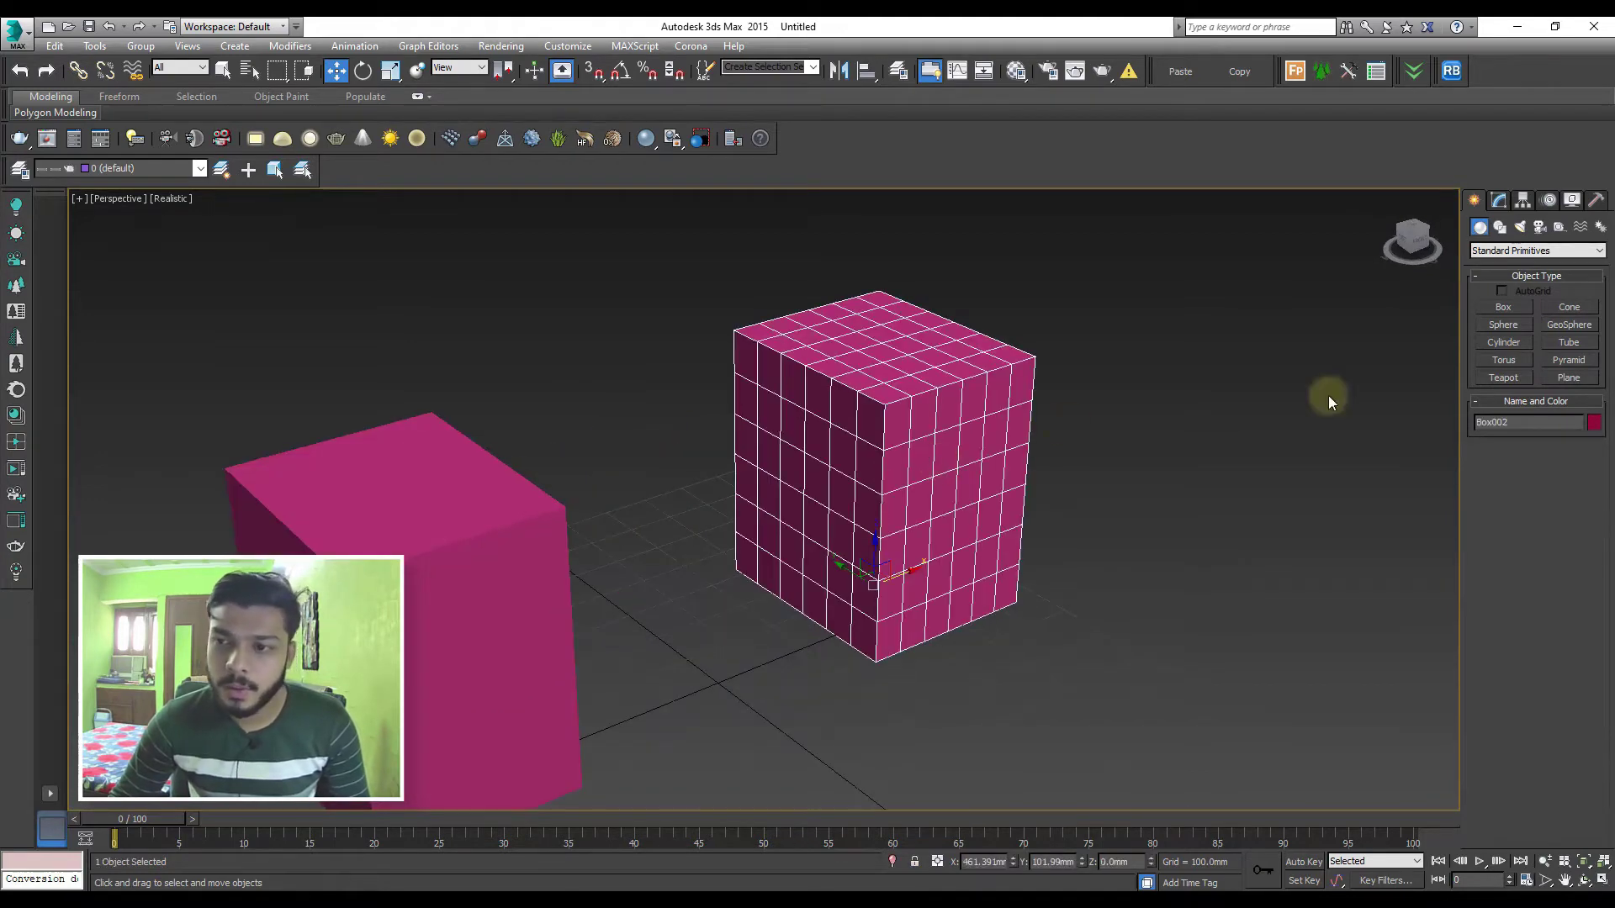
pyautogui.keyDown('ctrl'); pyautogui.click(542, 560); pyautogui.keyUp('ctrl')
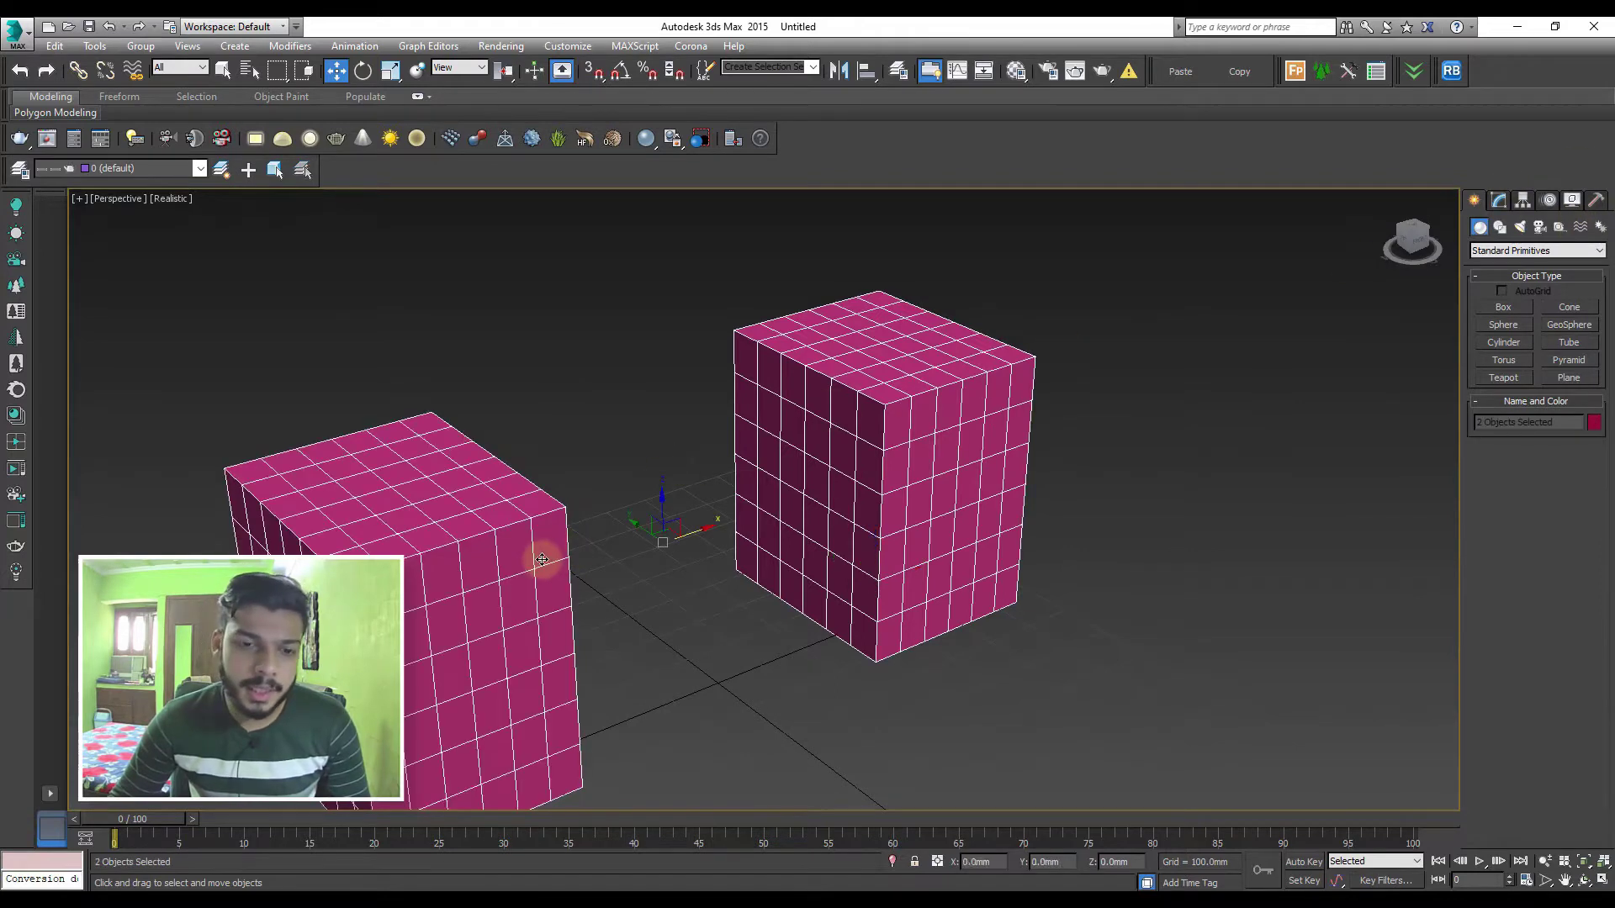
pyautogui.rightClick(543, 565)
pyautogui.moveTo(623, 725)
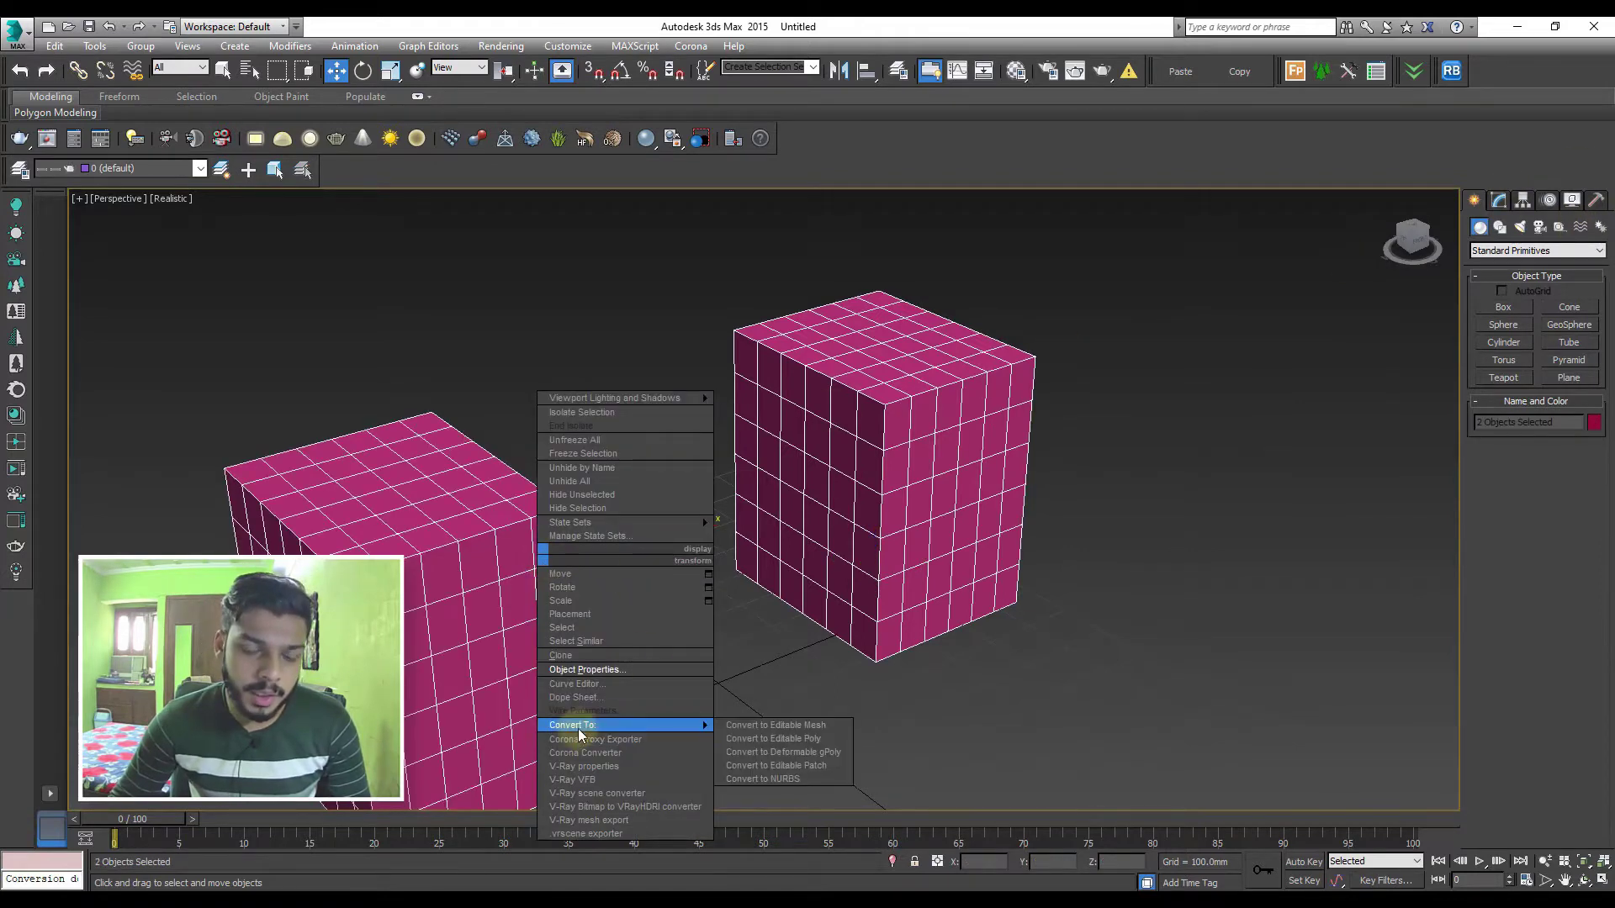
pyautogui.click(789, 766)
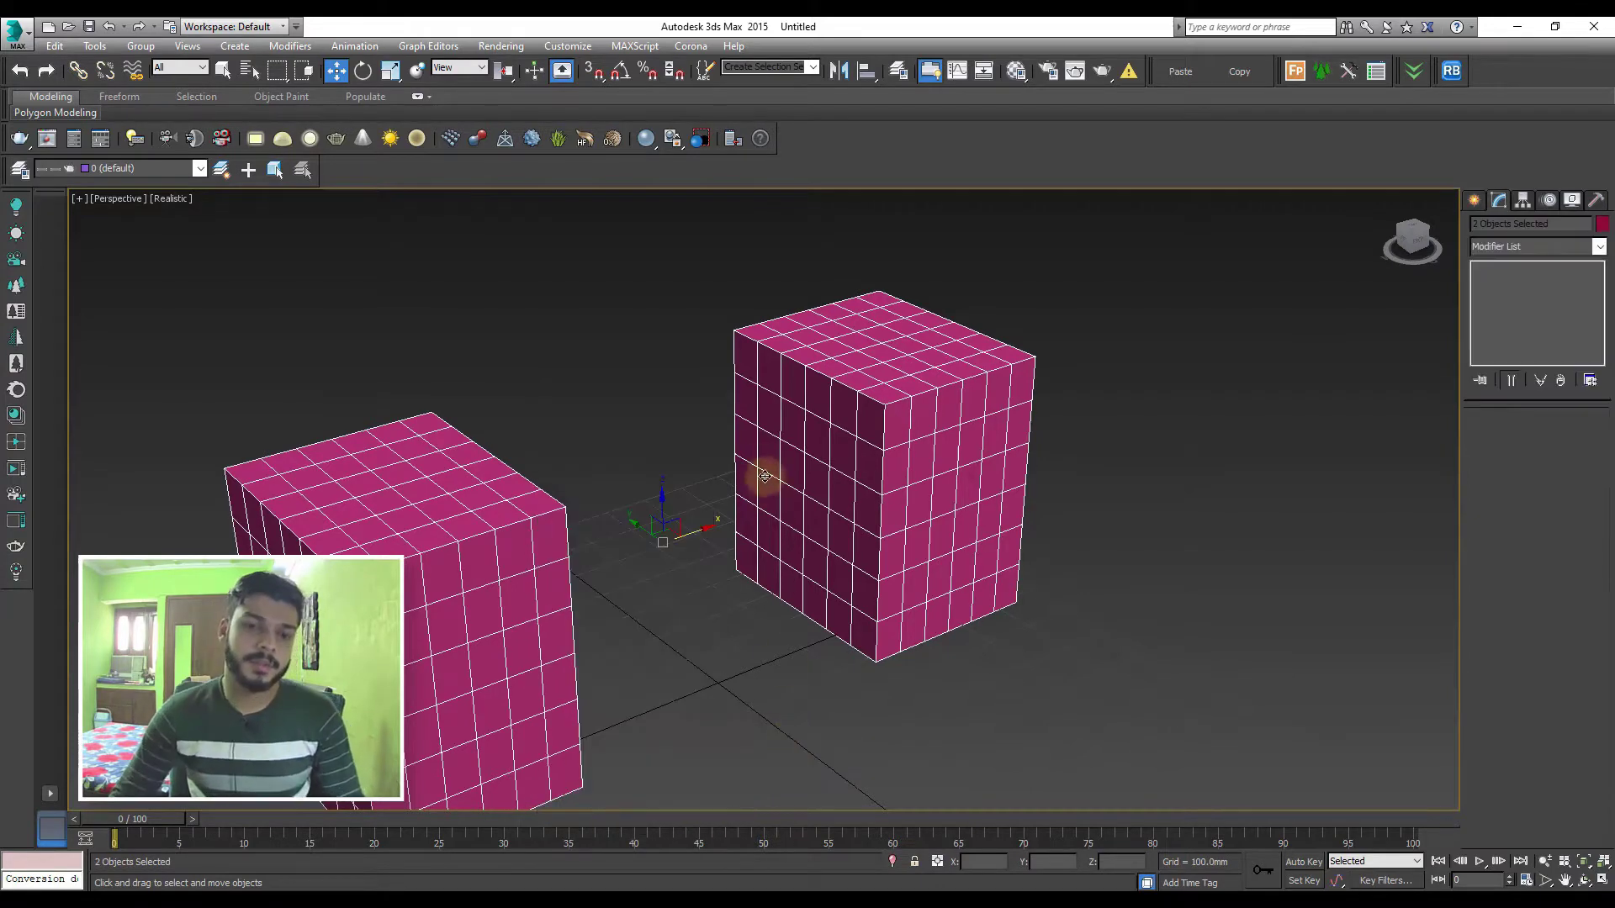
# Select a few polygons on the first box's face at Polygon level
pyautogui.moveTo(764, 477)
pyautogui.keyDown('alt'); pyautogui.mouseDown(button='middle')
pyautogui.moveTo(654, 426)
pyautogui.moveTo(624, 362)
pyautogui.mouseUp(button='middle'); pyautogui.keyUp('alt')
pyautogui.click(624, 362)
pyautogui.click(516, 422)
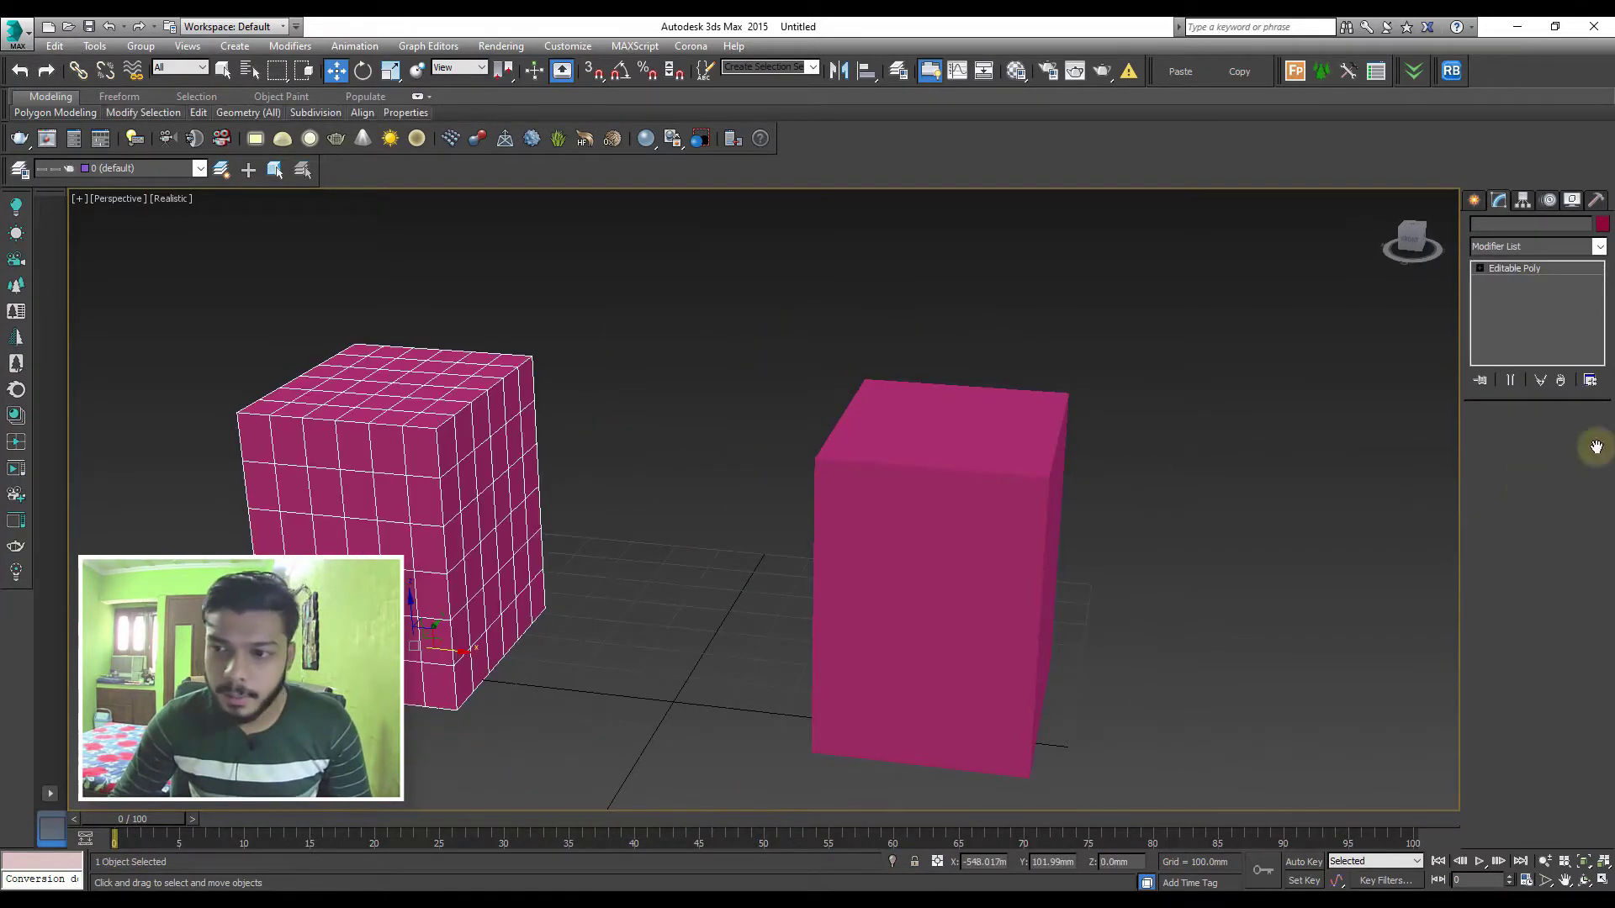
pyautogui.click(1554, 437)
pyautogui.click(487, 462)
pyautogui.moveTo(487, 462)
pyautogui.keyDown('alt'); pyautogui.mouseDown(button='middle')
pyautogui.moveTo(447, 462)
pyautogui.moveTo(448, 490)
pyautogui.mouseUp(button='middle'); pyautogui.keyUp('alt')
pyautogui.keyDown('ctrl'); pyautogui.click(475, 471); pyautogui.keyUp('ctrl')
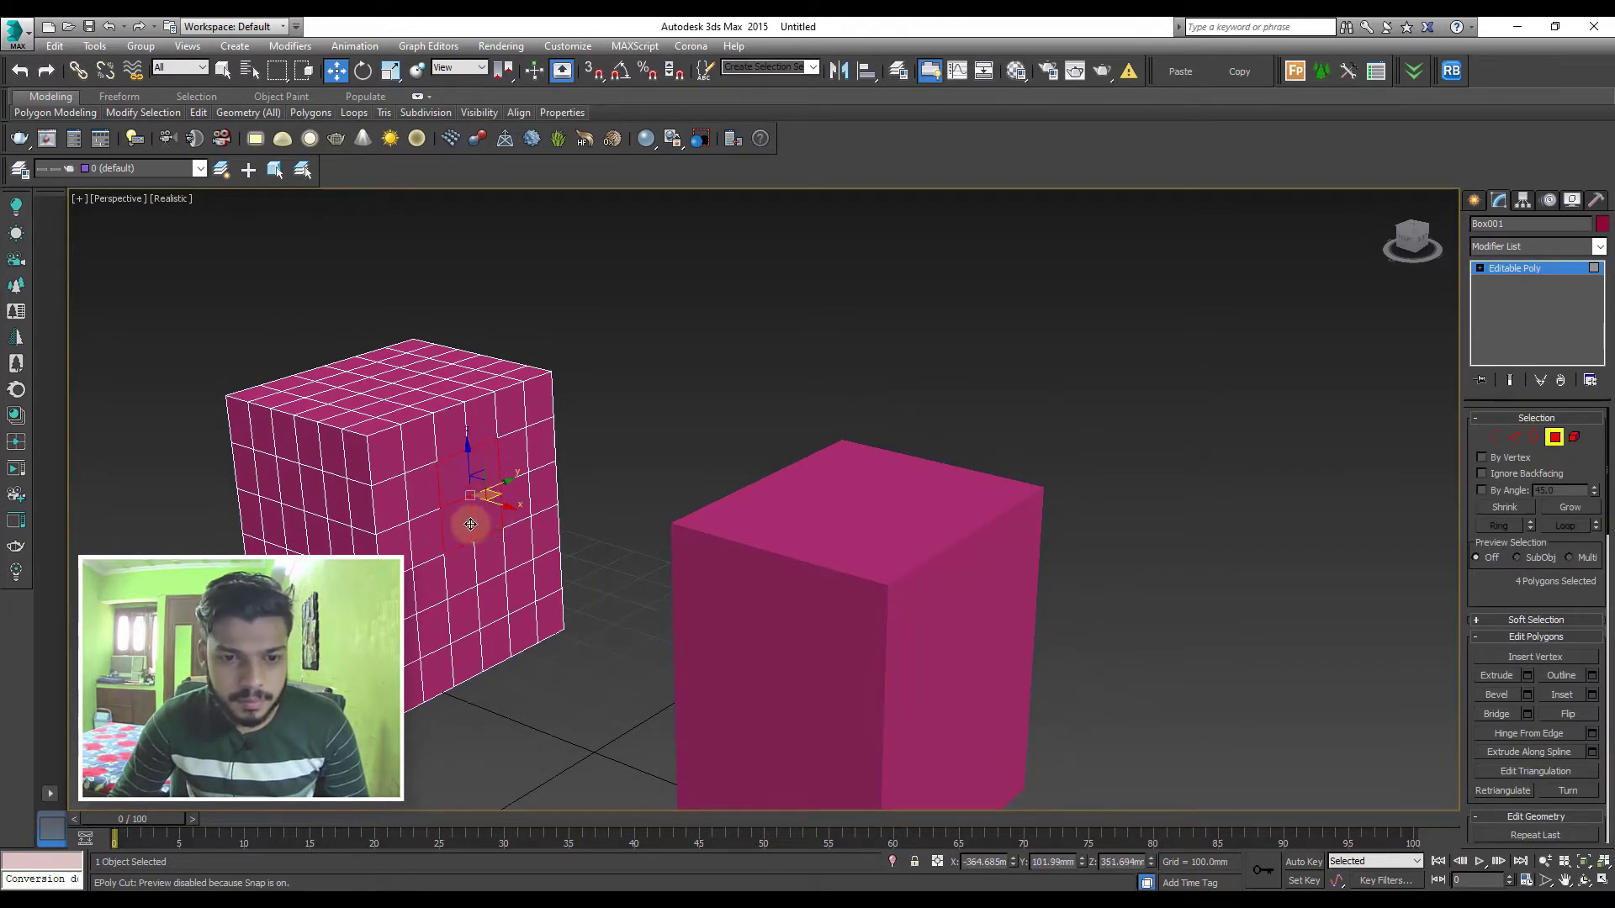
# Delete the selected polygons to open a hole in the first box's face
pyautogui.press('Delete')
pyautogui.keyDown('alt'); pyautogui.moveTo(551, 523); pyautogui.dragTo(721, 516, button='middle'); pyautogui.keyUp('alt')
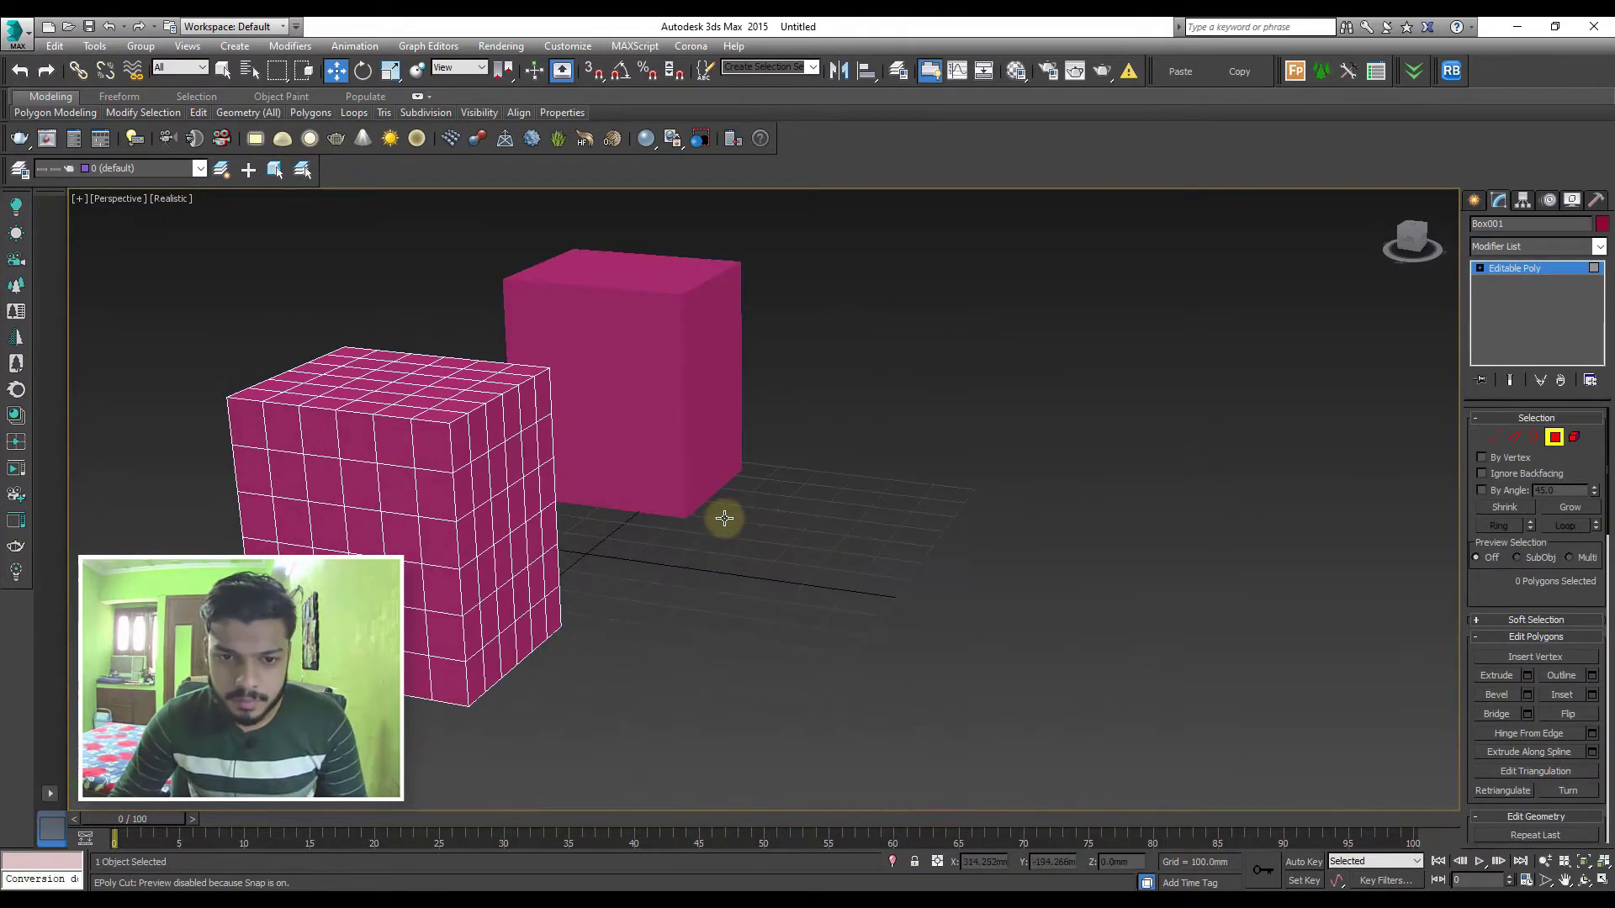
pyautogui.click(1036, 361)
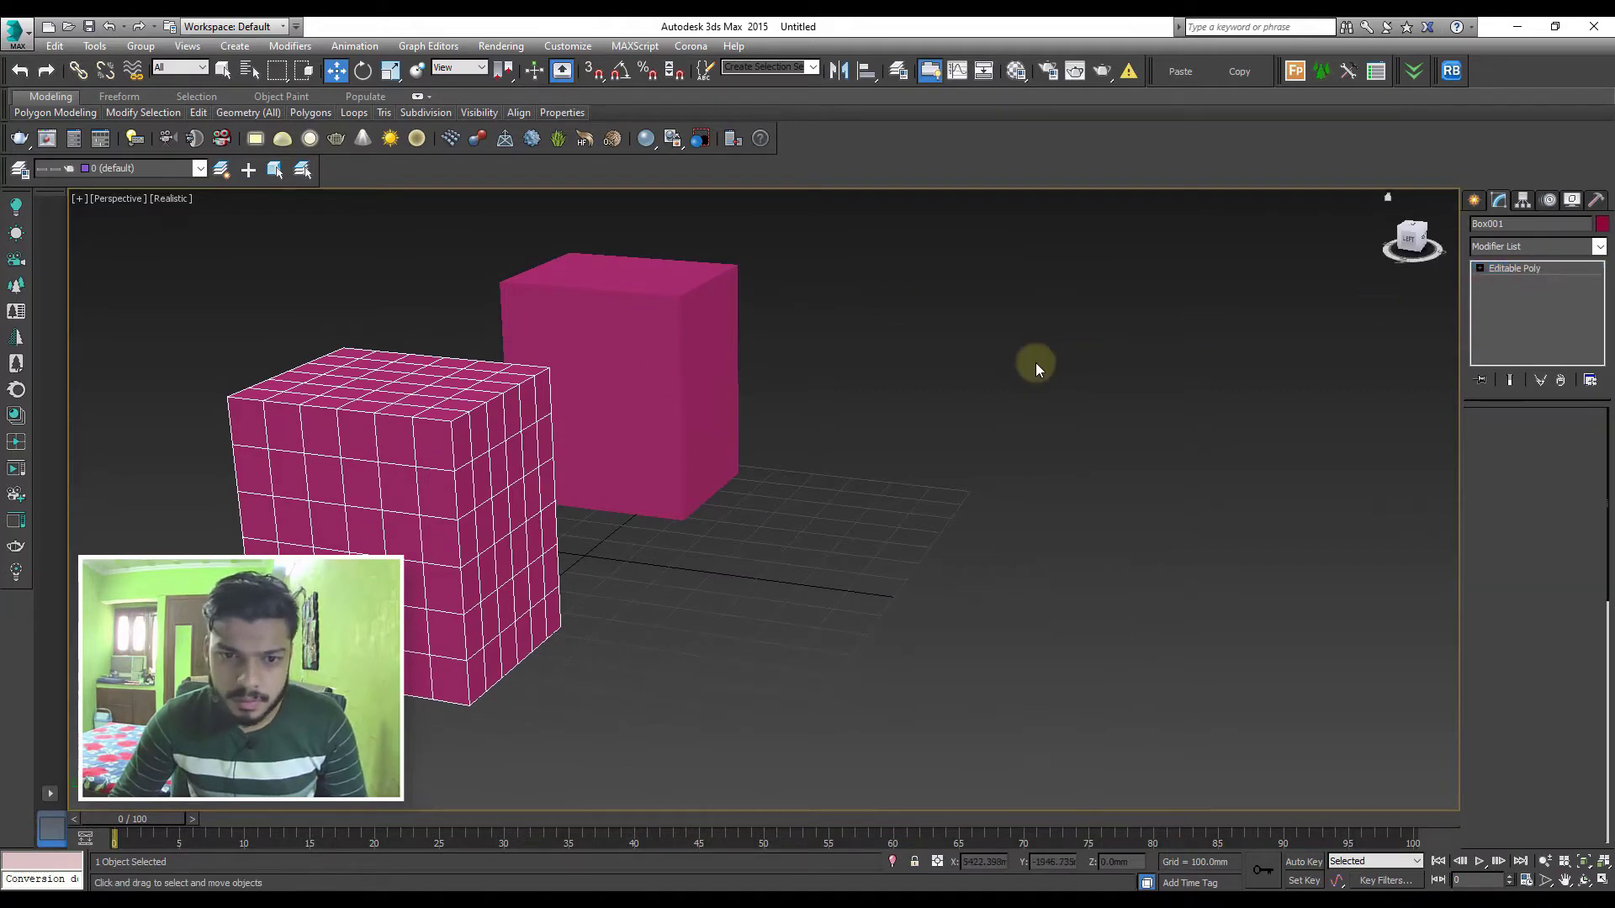
# Push two front polygons of the second box inward into a recess
pyautogui.click(697, 356)
pyautogui.click(1553, 437)
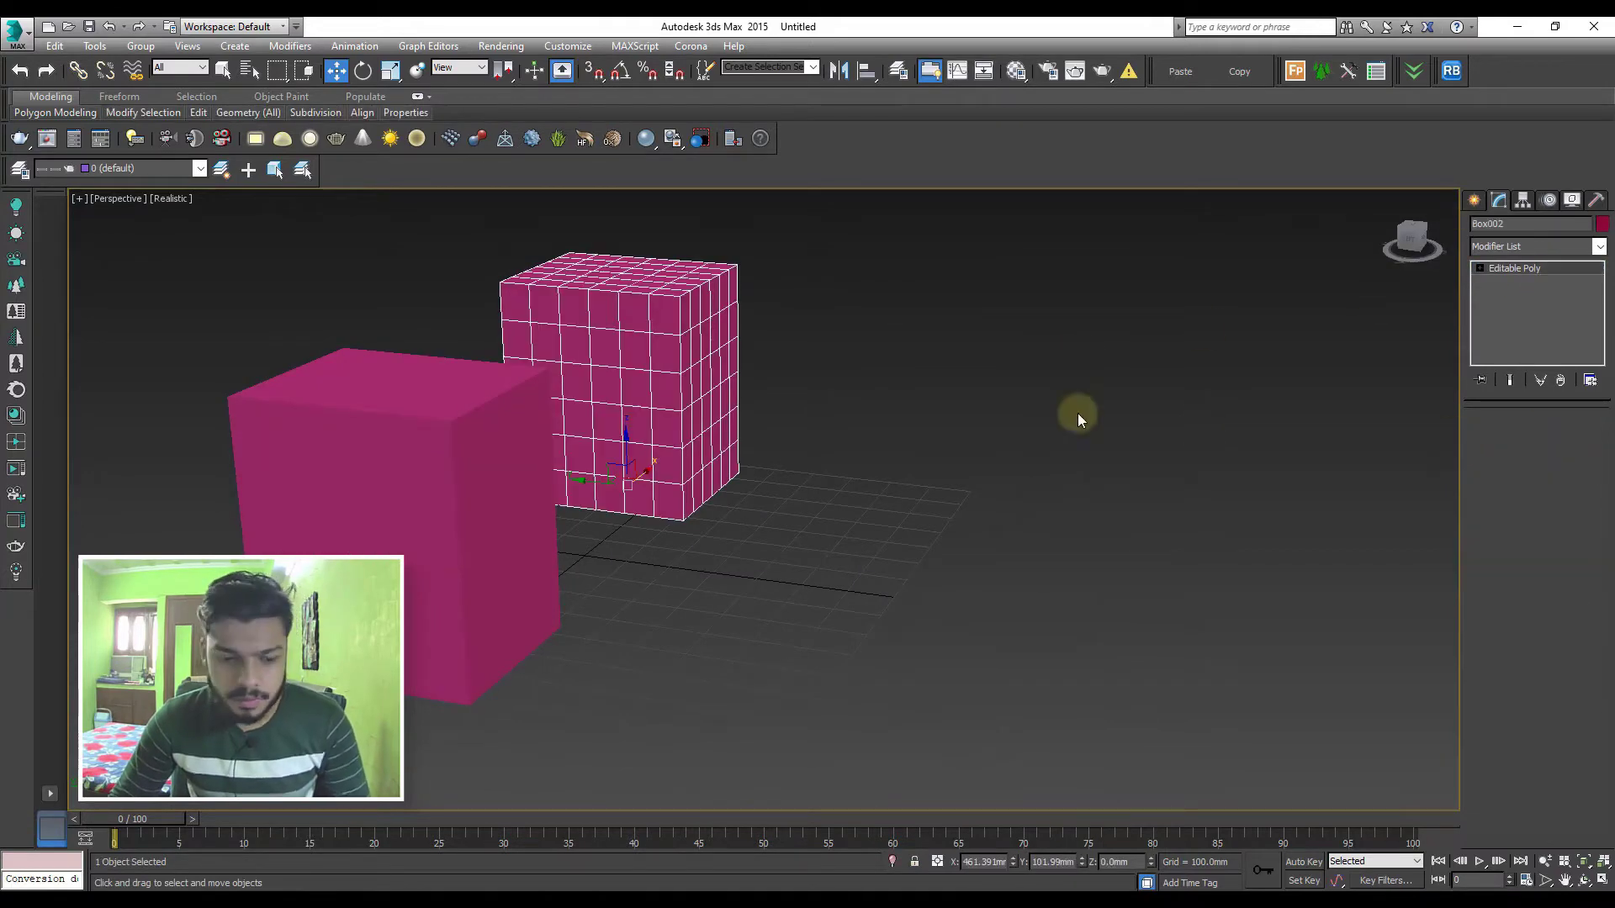
pyautogui.press('F3')
pyautogui.moveTo(809, 383)
pyautogui.keyDown('alt'); pyautogui.mouseDown(button='middle')
pyautogui.moveTo(851, 428)
pyautogui.moveTo(723, 429)
pyautogui.mouseUp(button='middle'); pyautogui.keyUp('alt')
pyautogui.press('F3')
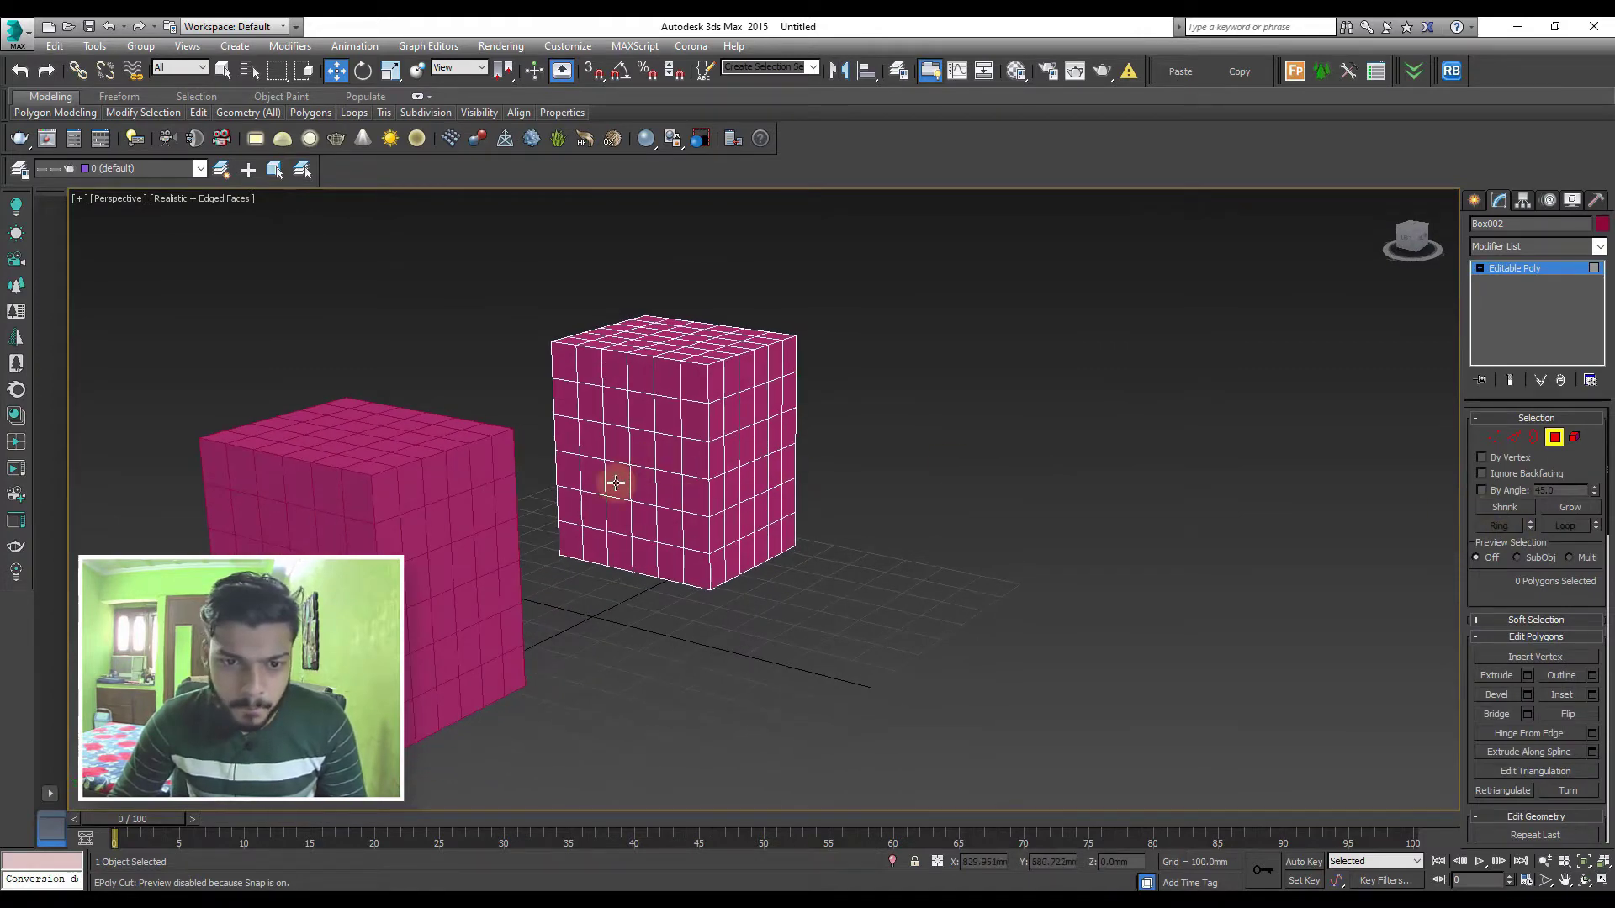
pyautogui.click(612, 484)
pyautogui.keyDown('ctrl'); pyautogui.click(622, 520); pyautogui.keyUp('ctrl')
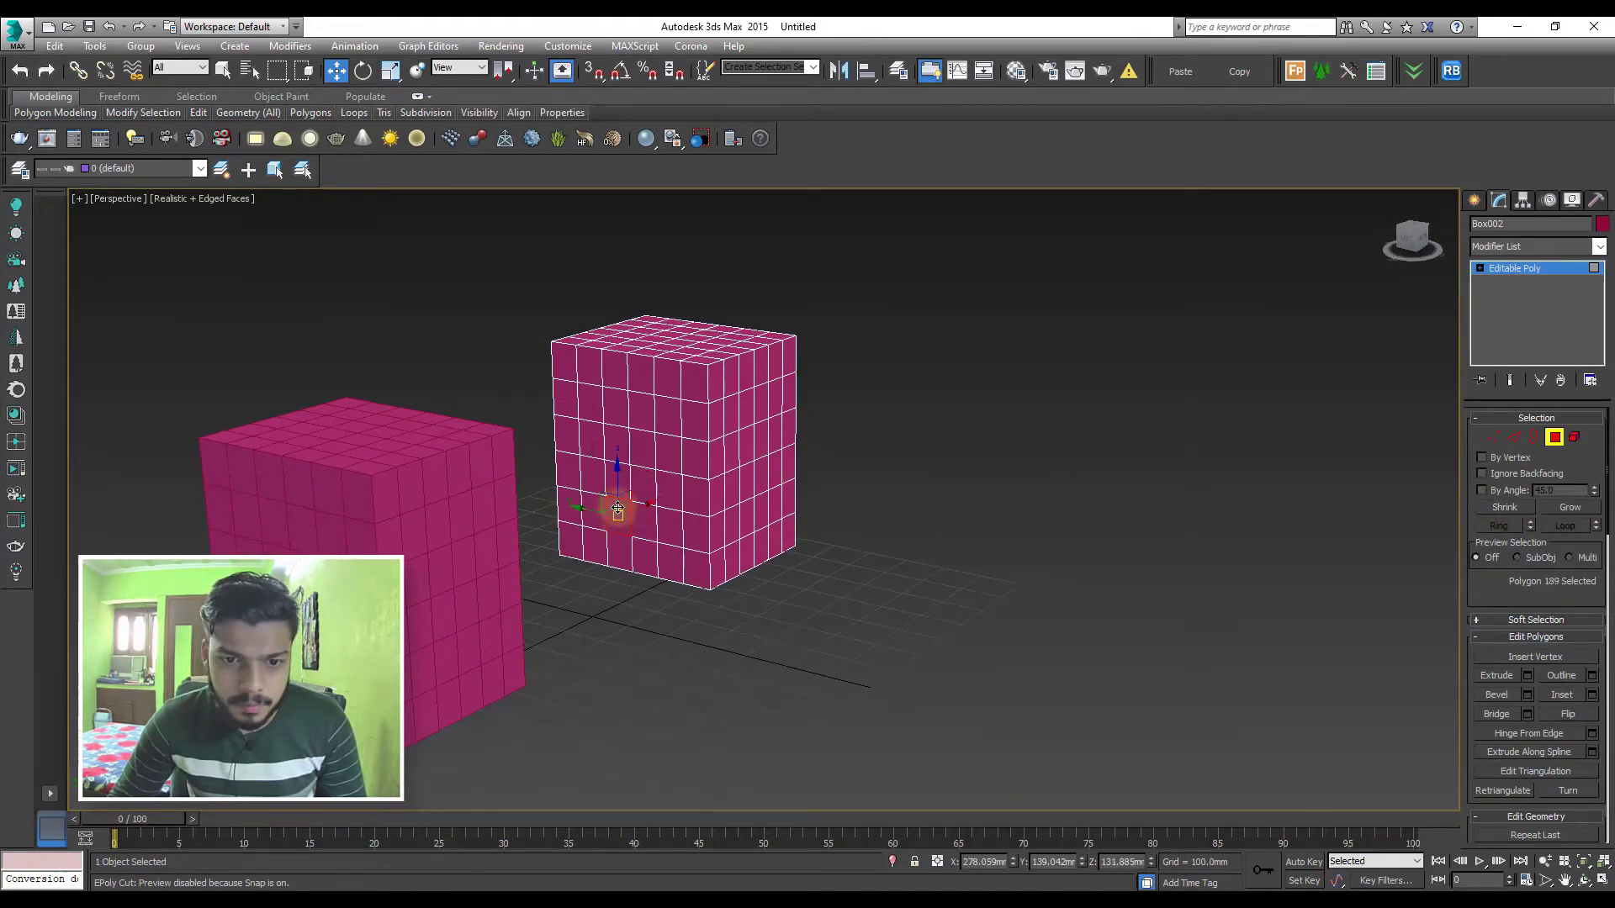
pyautogui.moveTo(641, 484); pyautogui.dragTo(642, 509)
pyautogui.click(768, 421)
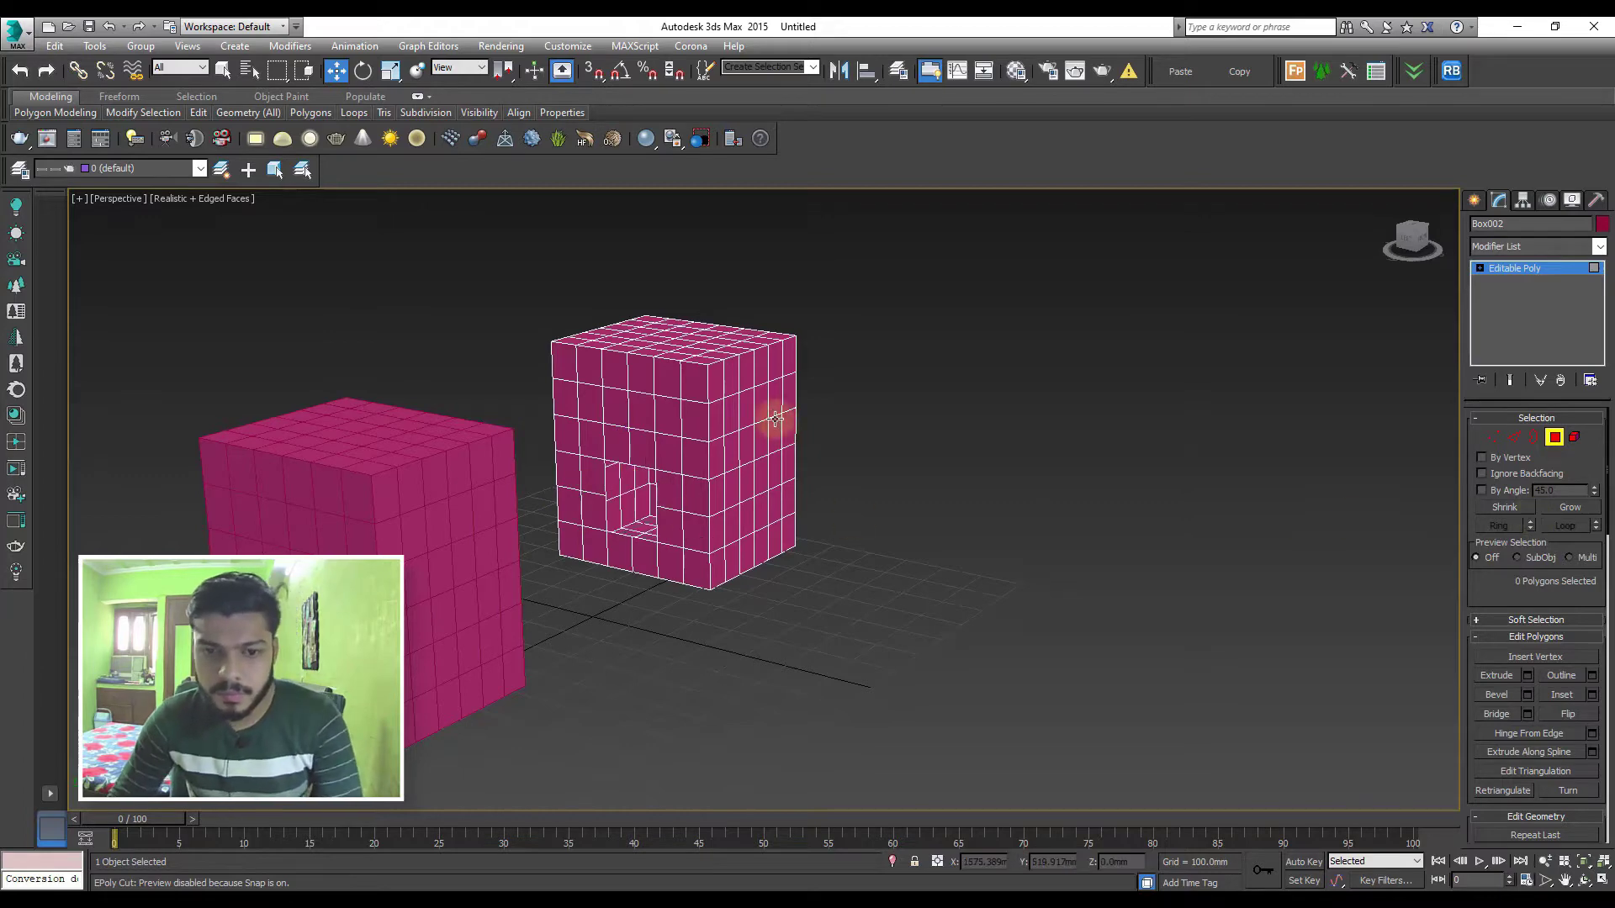
pyautogui.moveTo(715, 403)
pyautogui.keyDown('alt'); pyautogui.mouseDown(button='middle')
pyautogui.moveTo(602, 404)
pyautogui.moveTo(620, 389)
pyautogui.moveTo(654, 389)
pyautogui.moveTo(621, 469)
pyautogui.moveTo(559, 479)
pyautogui.moveTo(353, 427)
pyautogui.moveTo(572, 429)
pyautogui.moveTo(634, 458)
pyautogui.moveTo(673, 446)
pyautogui.mouseUp(button='middle'); pyautogui.keyUp('alt')
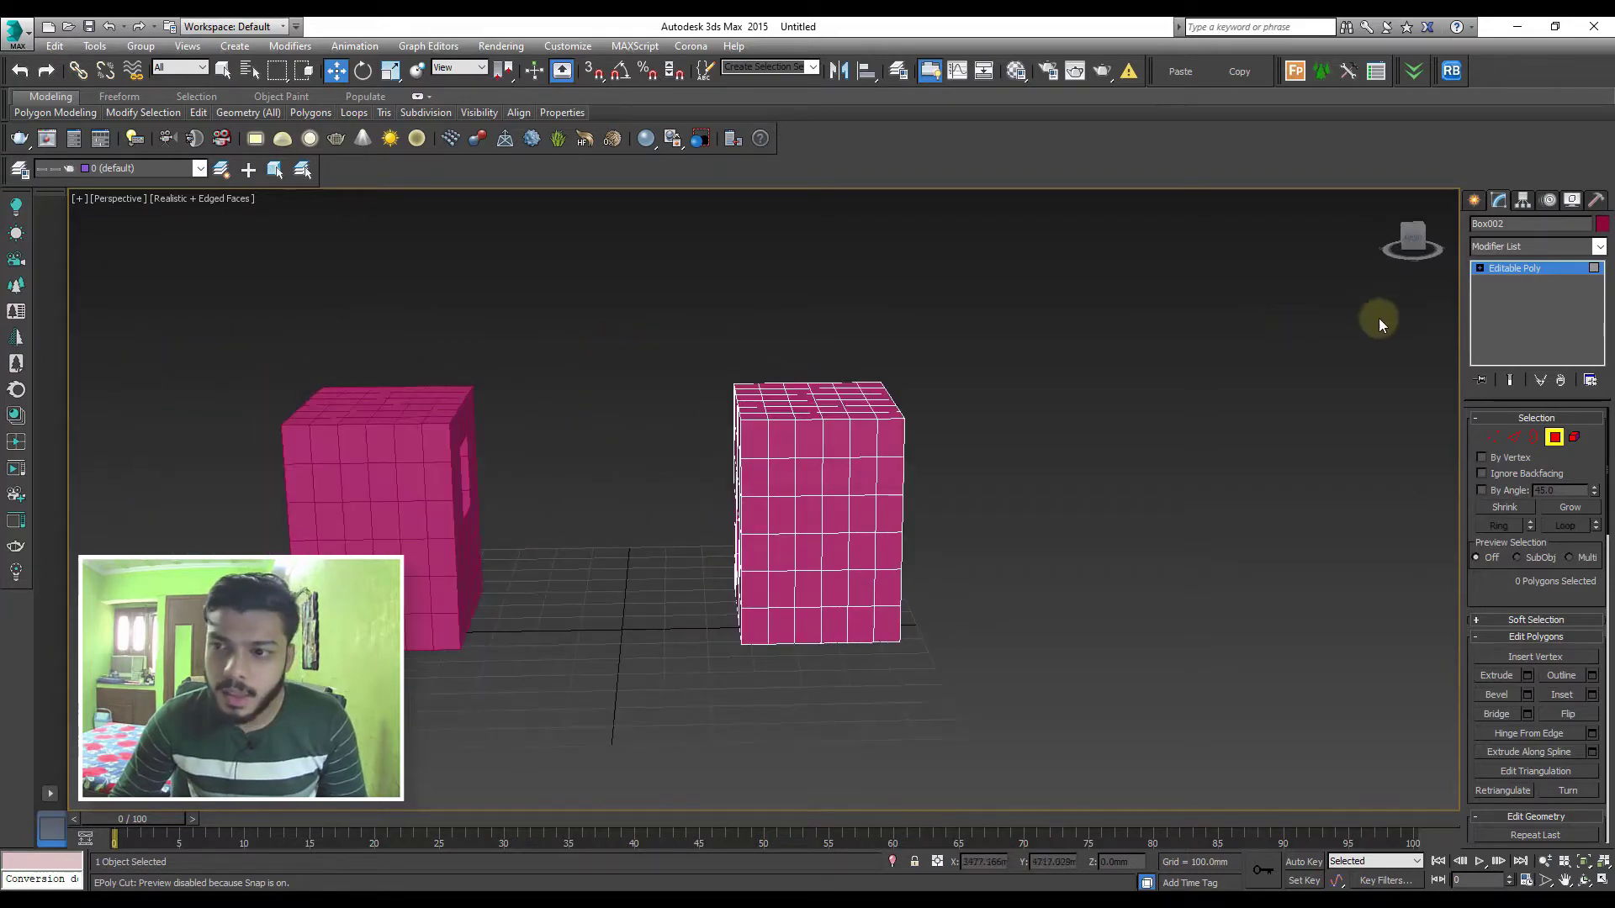
pyautogui.click(1519, 271)
pyautogui.click(811, 476)
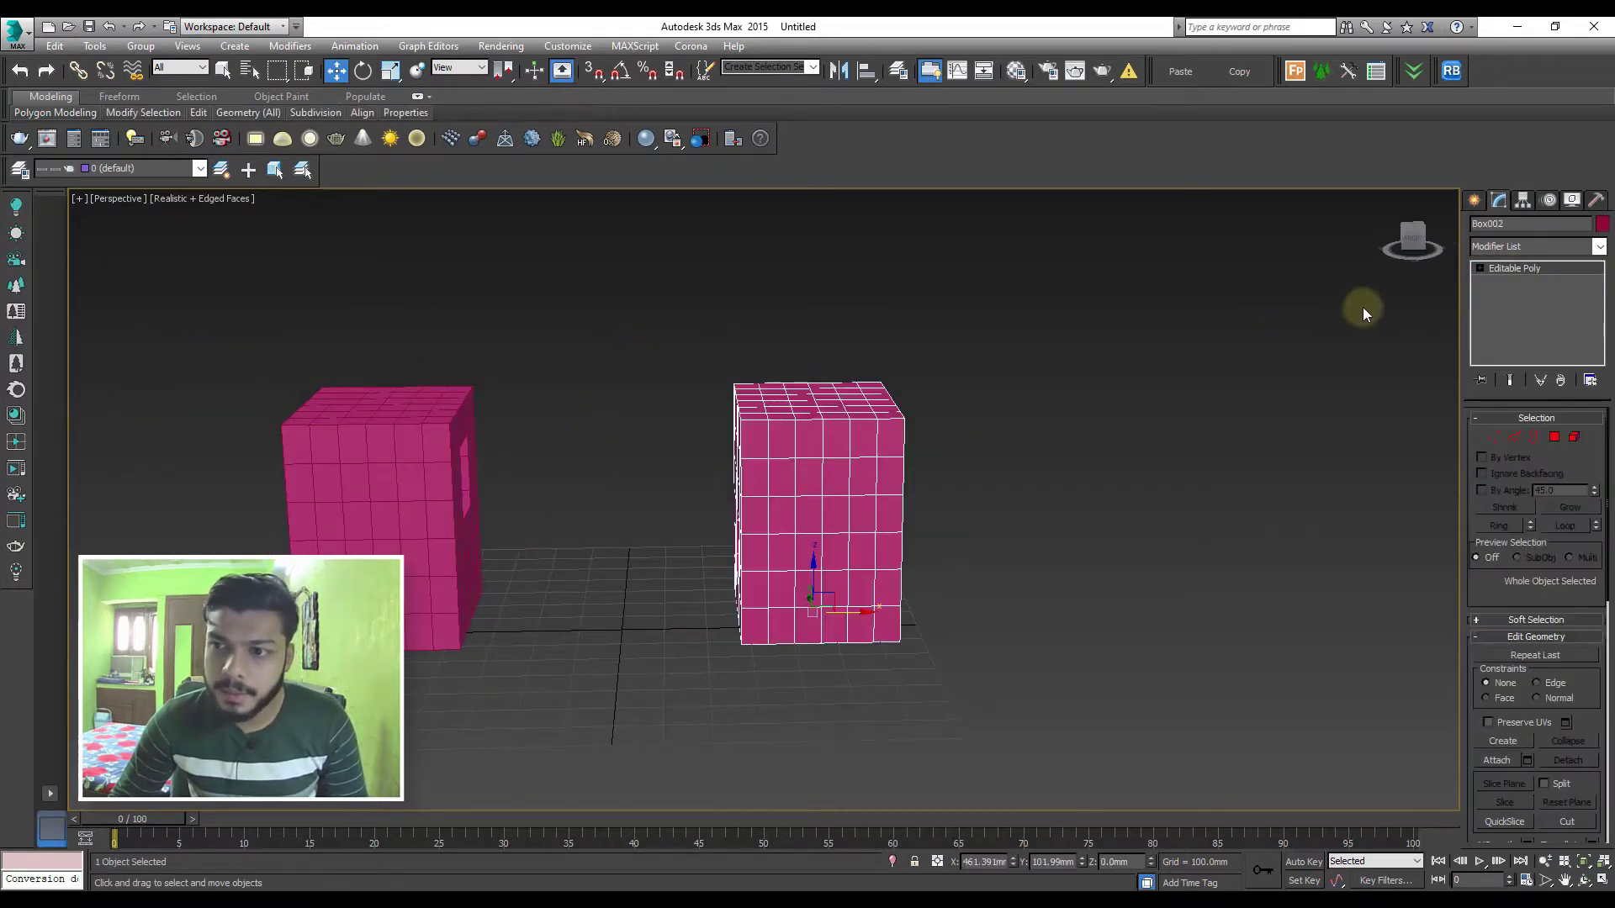
pyautogui.click(1476, 202)
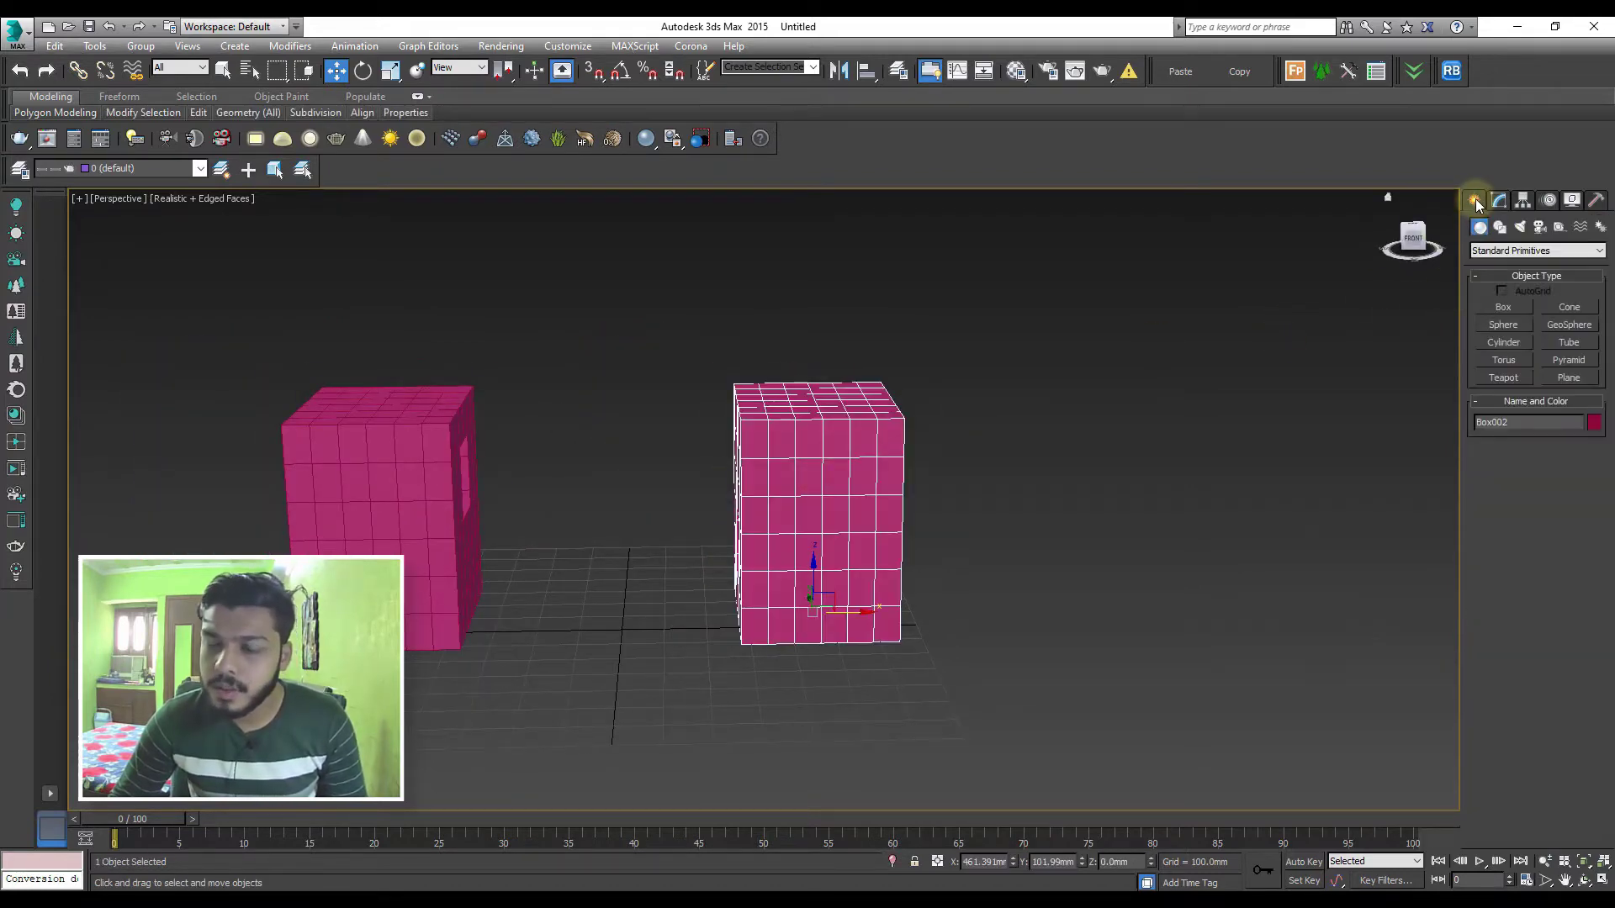
pyautogui.click(1492, 252)
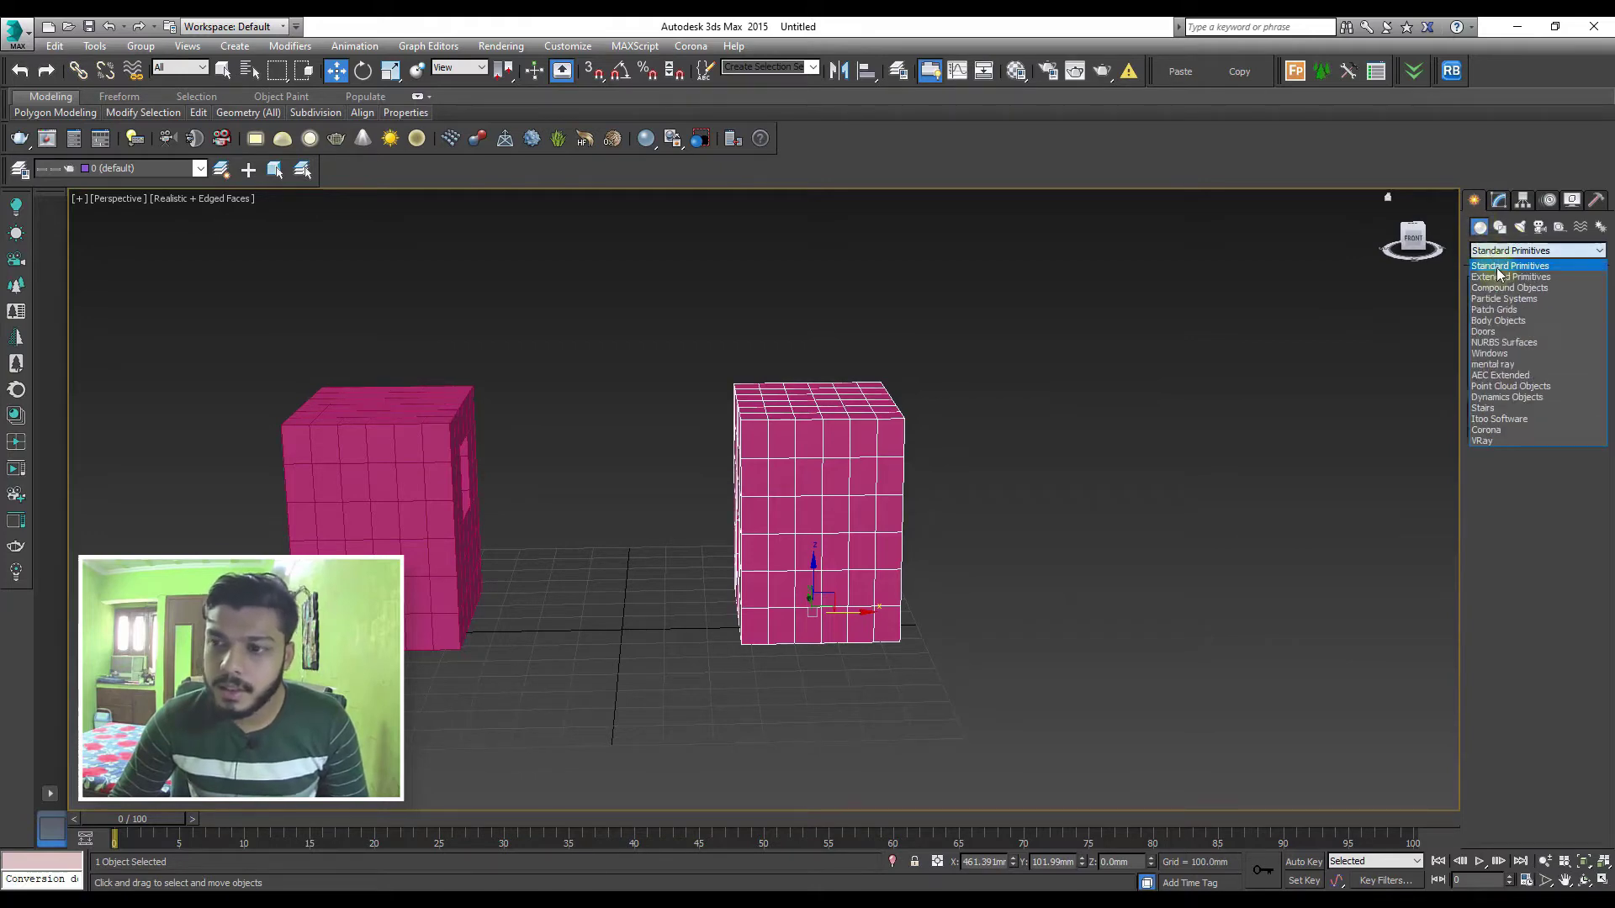
pyautogui.click(1506, 287)
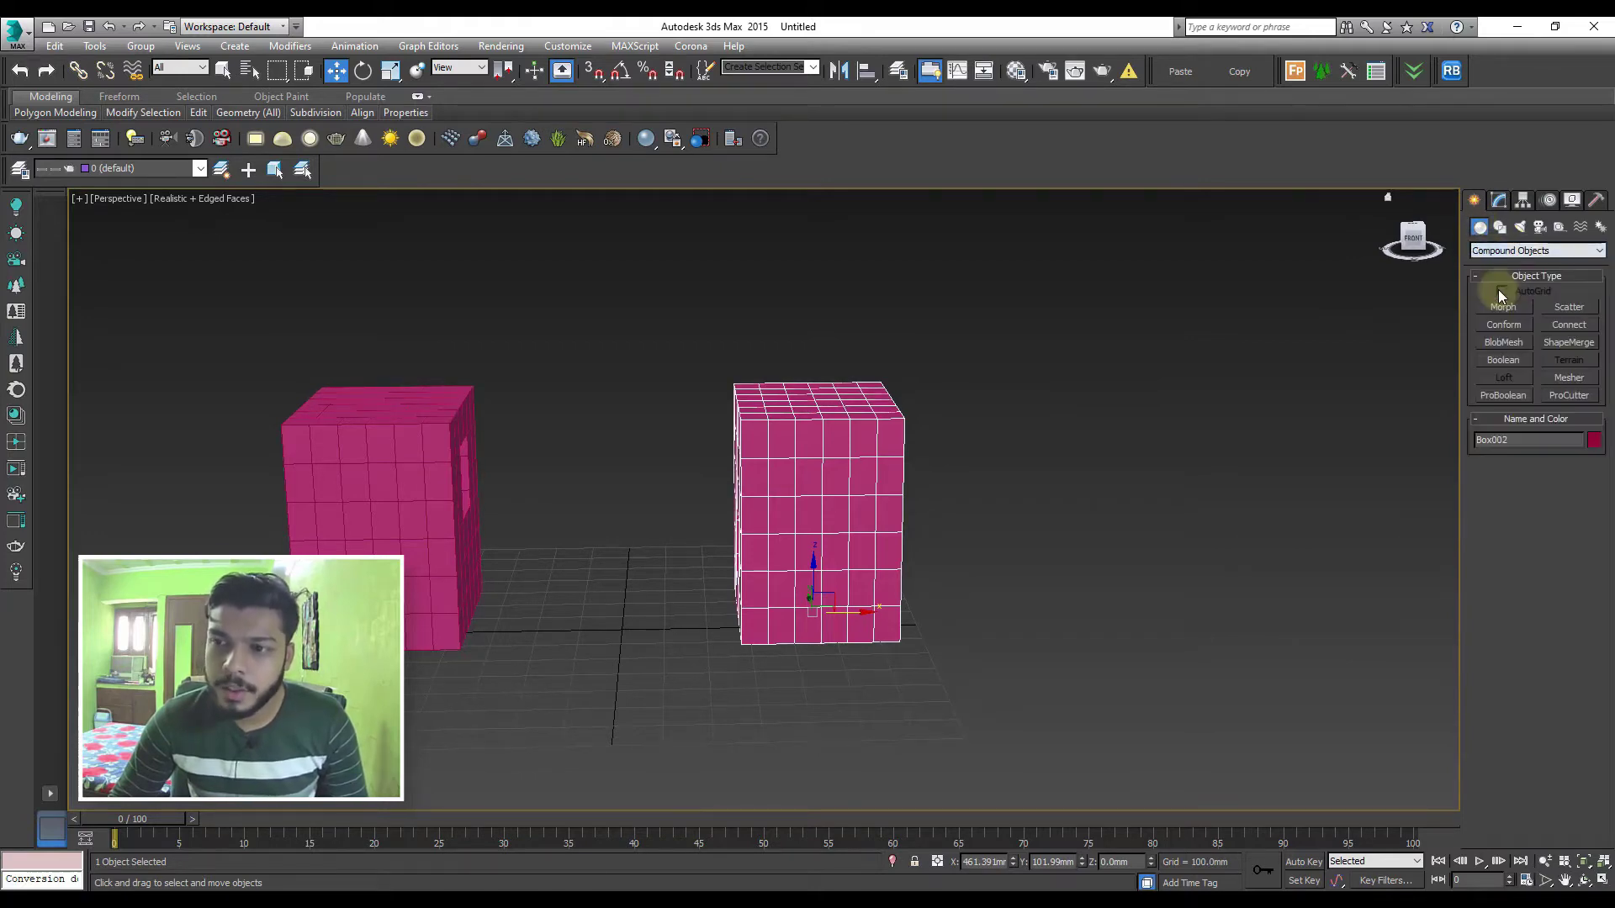
pyautogui.click(1566, 325)
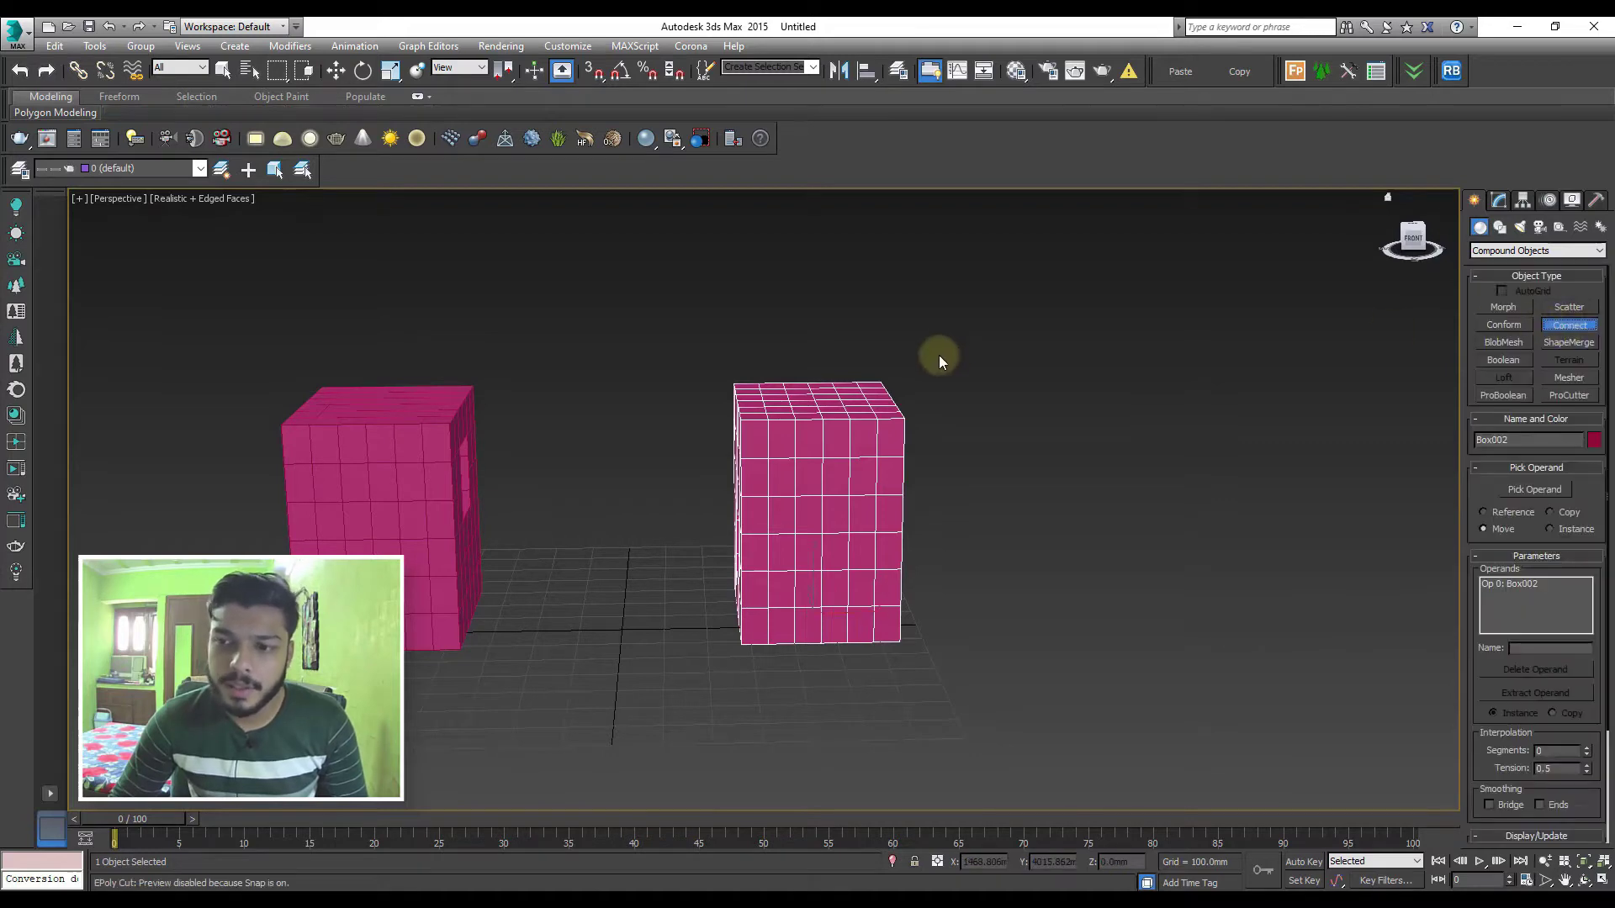
pyautogui.keyDown('alt'); pyautogui.moveTo(922, 362); pyautogui.dragTo(983, 361, button='middle'); pyautogui.keyUp('alt')
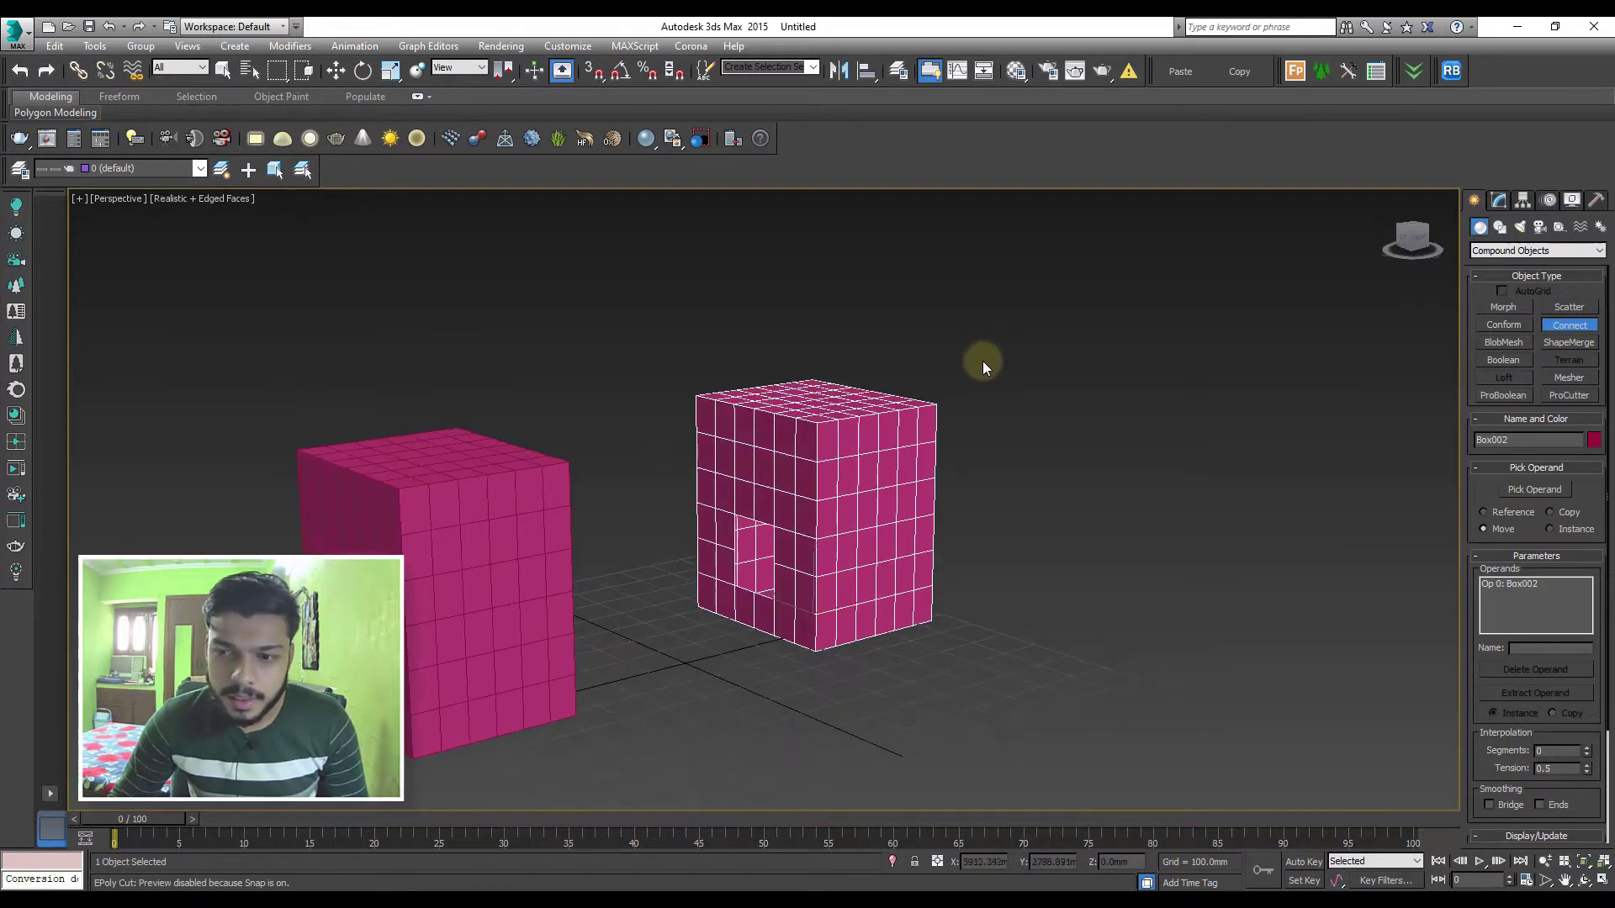
pyautogui.click(1522, 488)
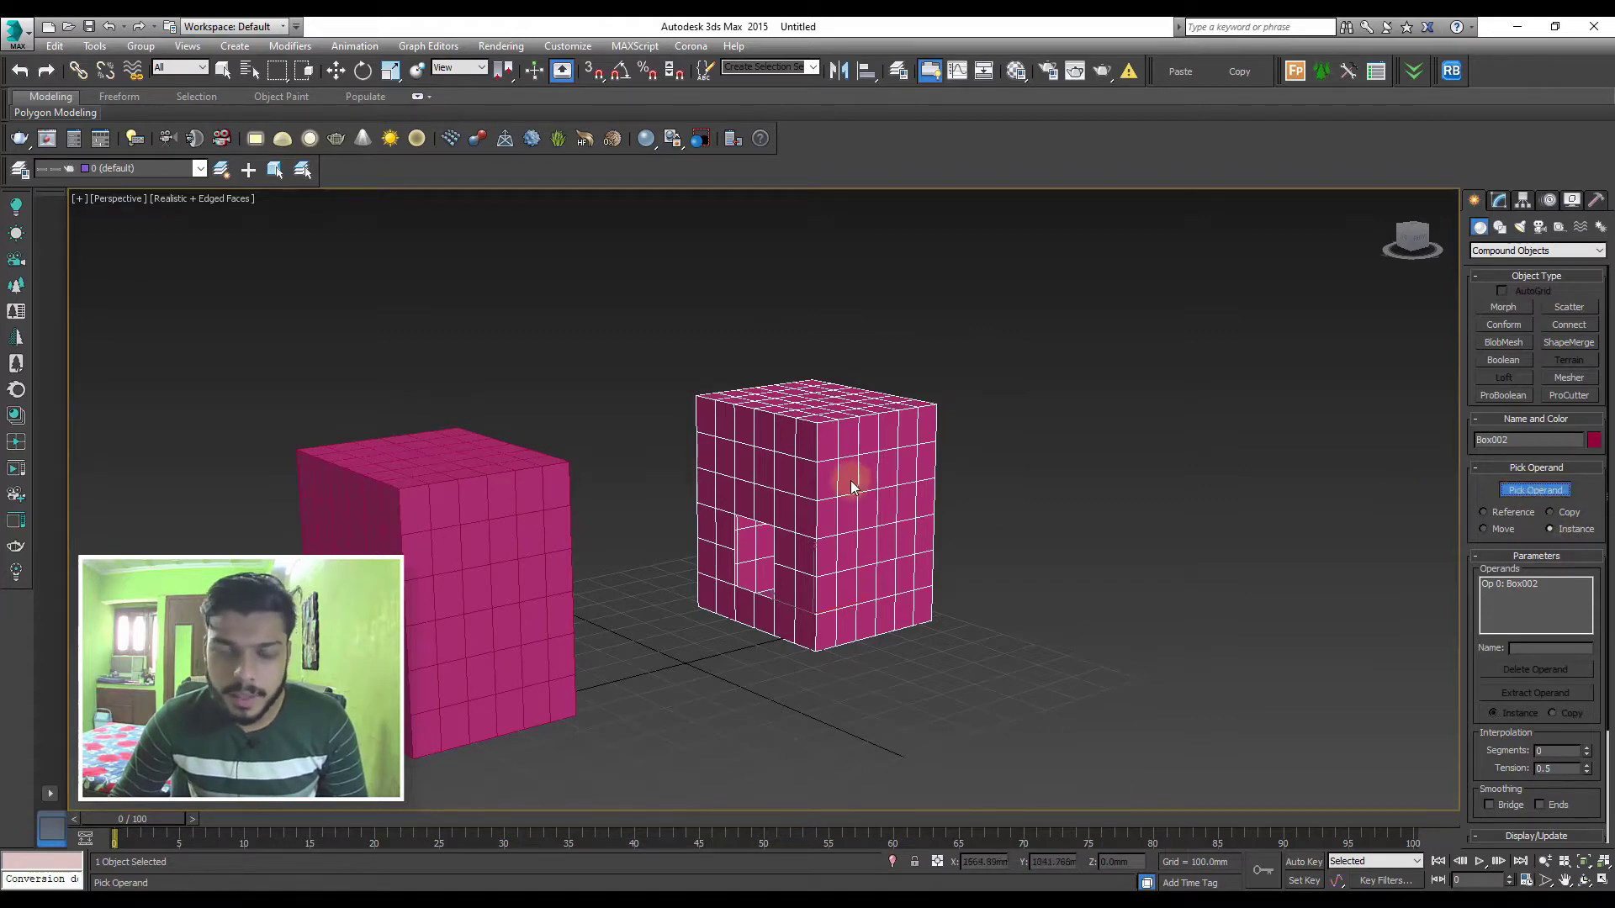
pyautogui.moveTo(850, 482)
pyautogui.keyDown('alt'); pyautogui.mouseDown(button='middle')
pyautogui.moveTo(762, 469)
pyautogui.moveTo(721, 488)
pyautogui.mouseUp(button='middle'); pyautogui.keyUp('alt')
pyautogui.click(479, 433)
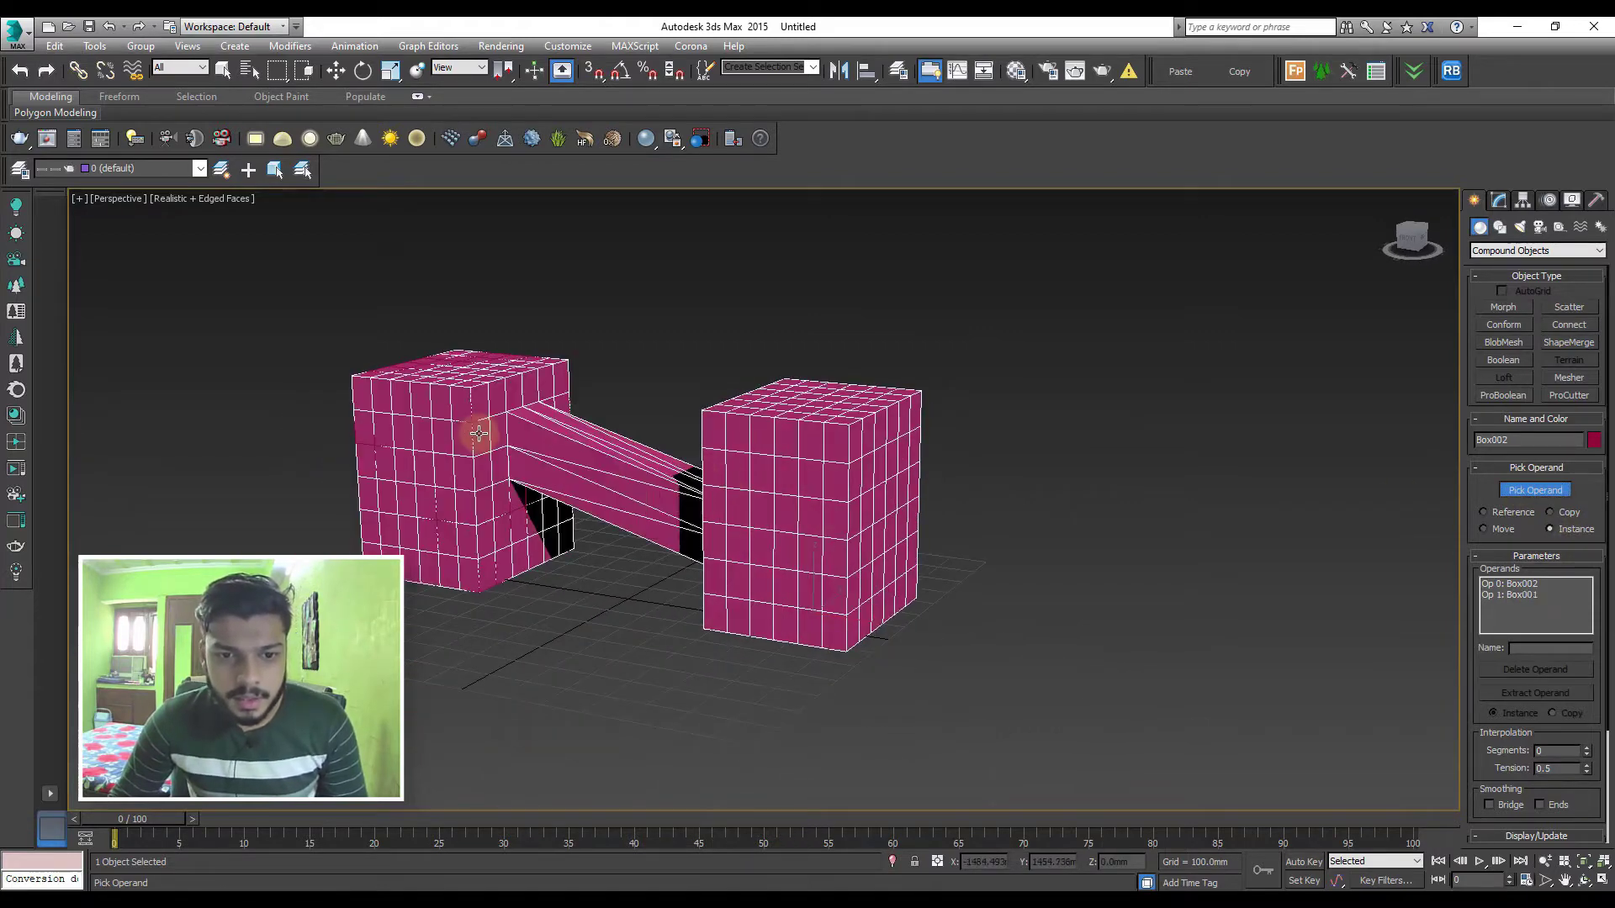
pyautogui.moveTo(577, 447)
pyautogui.keyDown('alt'); pyautogui.mouseDown(button='middle')
pyautogui.moveTo(669, 416)
pyautogui.moveTo(703, 425)
pyautogui.moveTo(689, 466)
pyautogui.moveTo(600, 506)
pyautogui.mouseUp(button='middle'); pyautogui.keyUp('alt')
pyautogui.press('w')
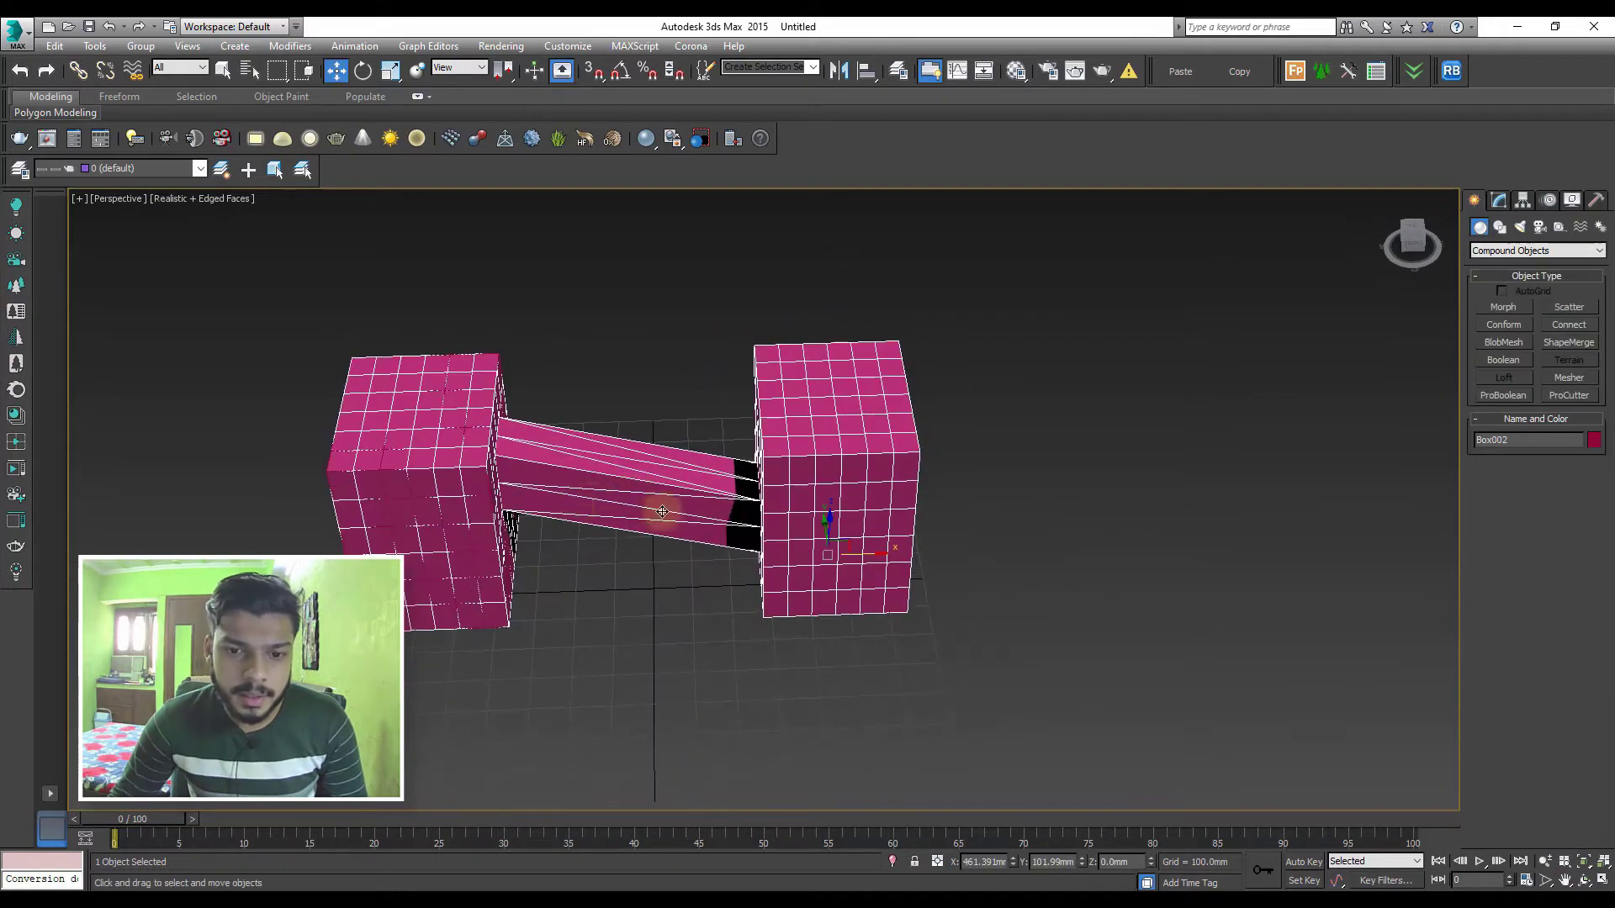
pyautogui.moveTo(866, 552)
pyautogui.mouseDown()
pyautogui.moveTo(992, 545)
pyautogui.moveTo(993, 529)
pyautogui.mouseUp()
pyautogui.moveTo(993, 530)
pyautogui.keyDown('alt'); pyautogui.mouseDown(button='middle')
pyautogui.moveTo(693, 487)
pyautogui.moveTo(693, 444)
pyautogui.moveTo(841, 421)
pyautogui.mouseUp(button='middle'); pyautogui.keyUp('alt')
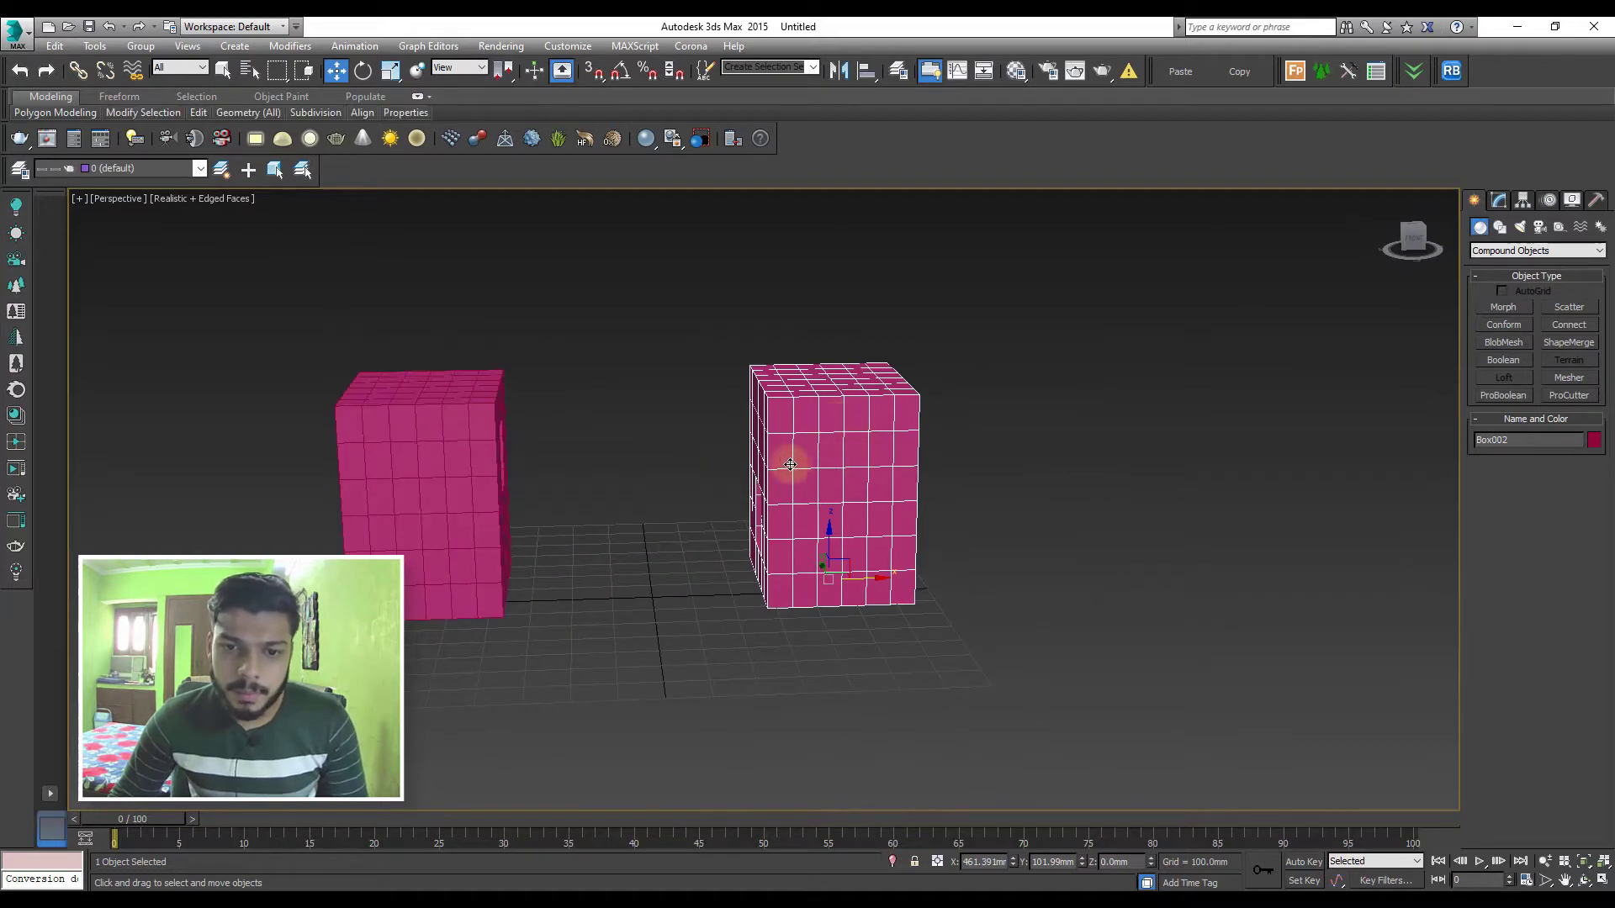
# Create a Connect compound from the right box, picking the left box as operand
pyautogui.click(1500, 202)
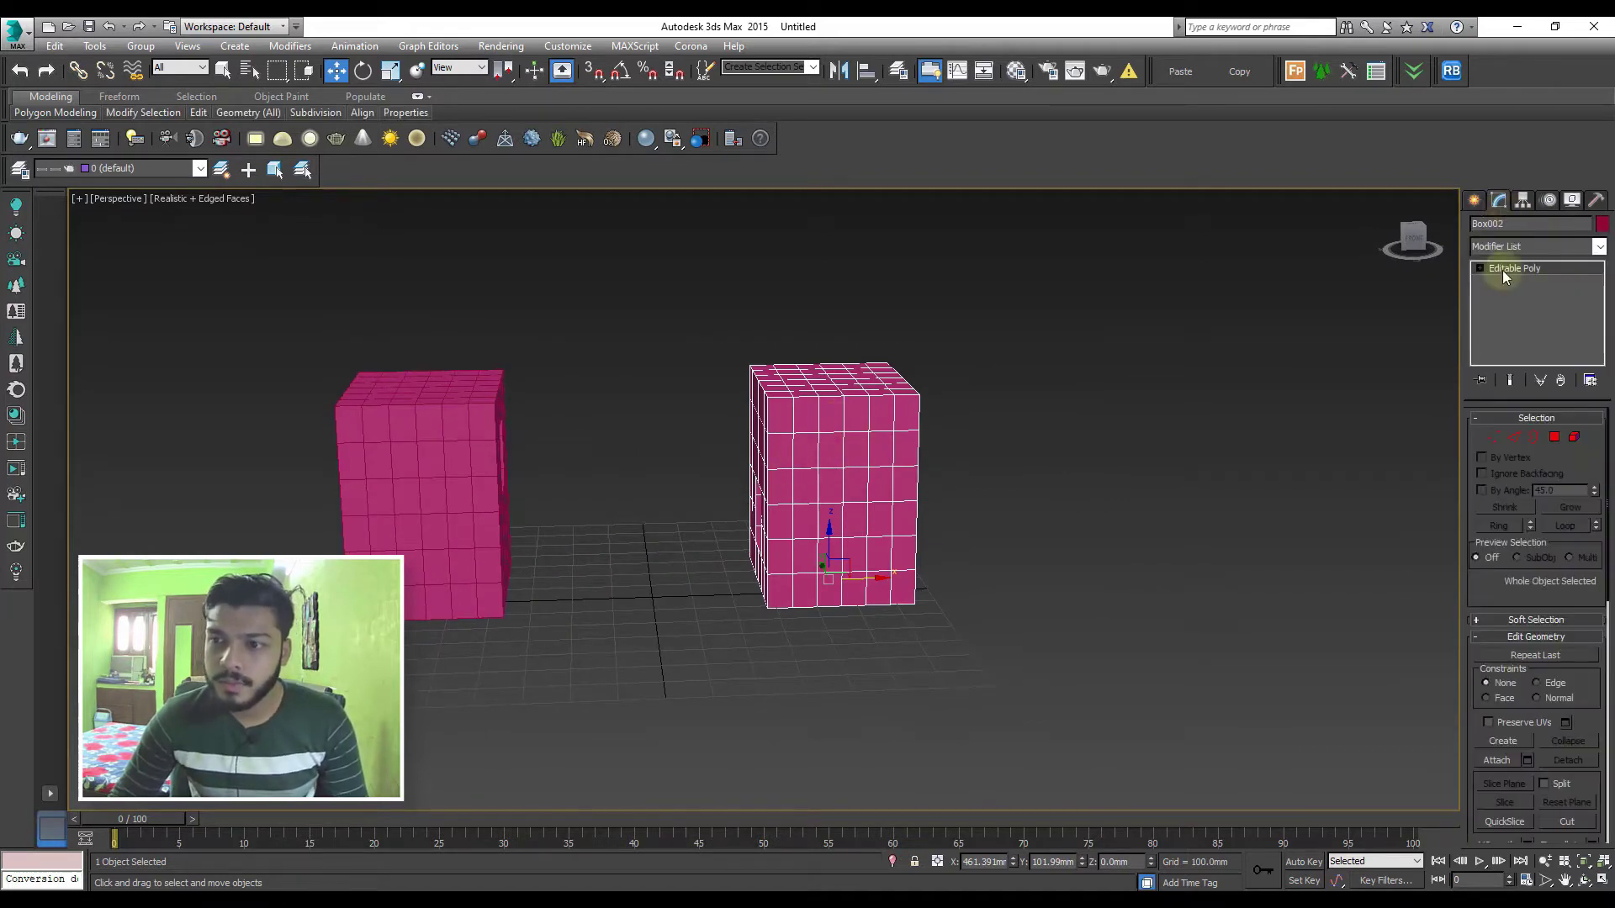
pyautogui.click(1474, 202)
pyautogui.click(1569, 325)
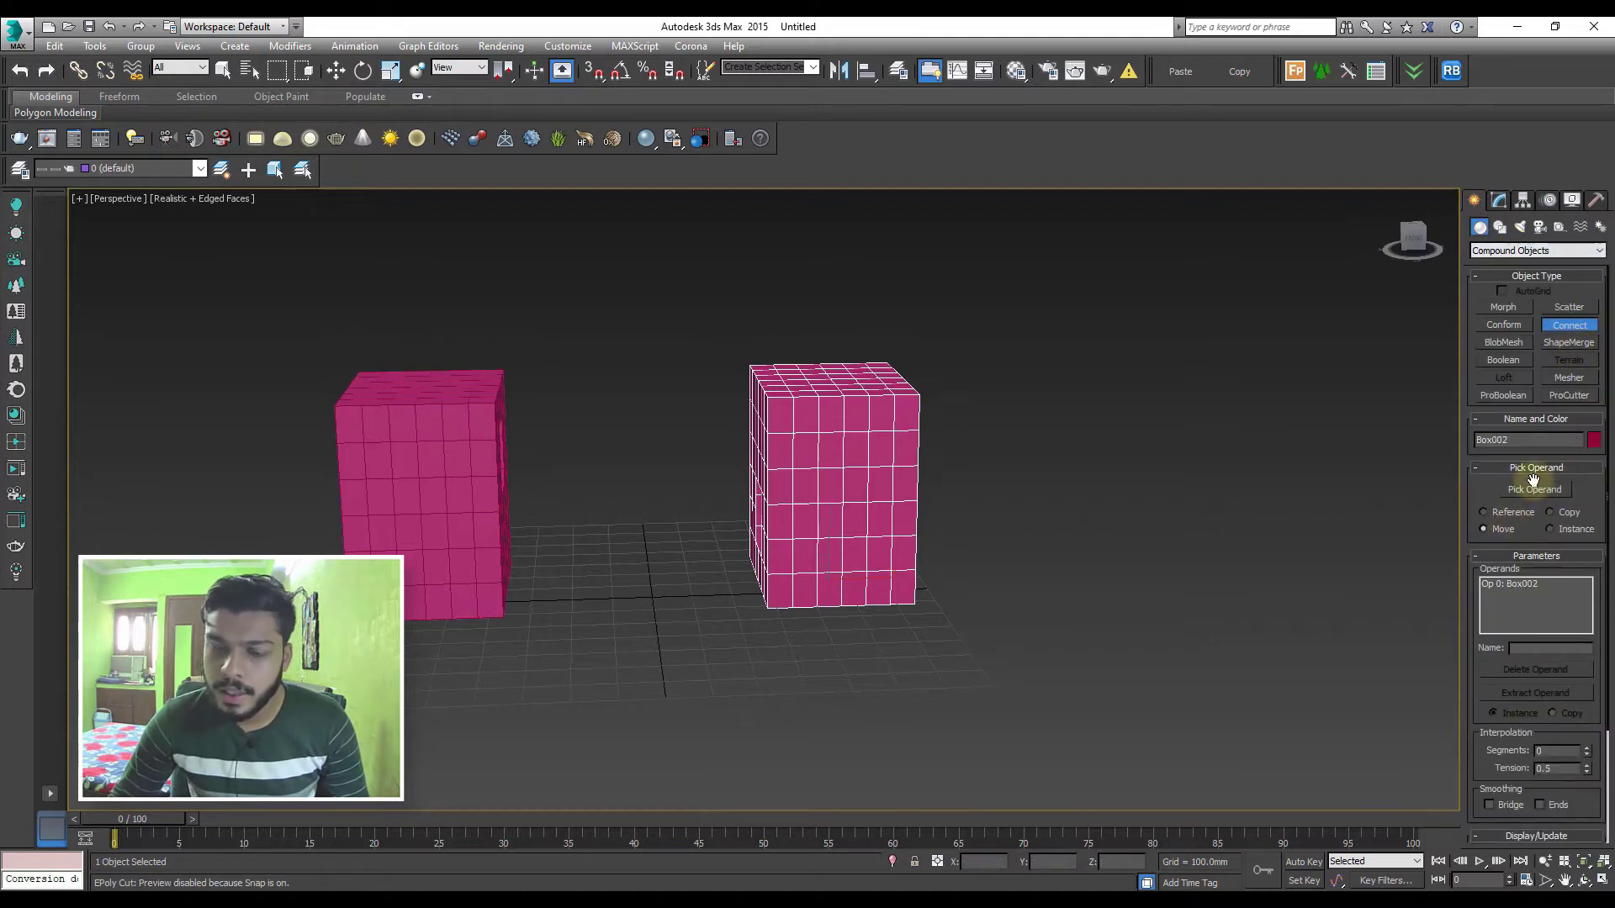
pyautogui.click(1536, 489)
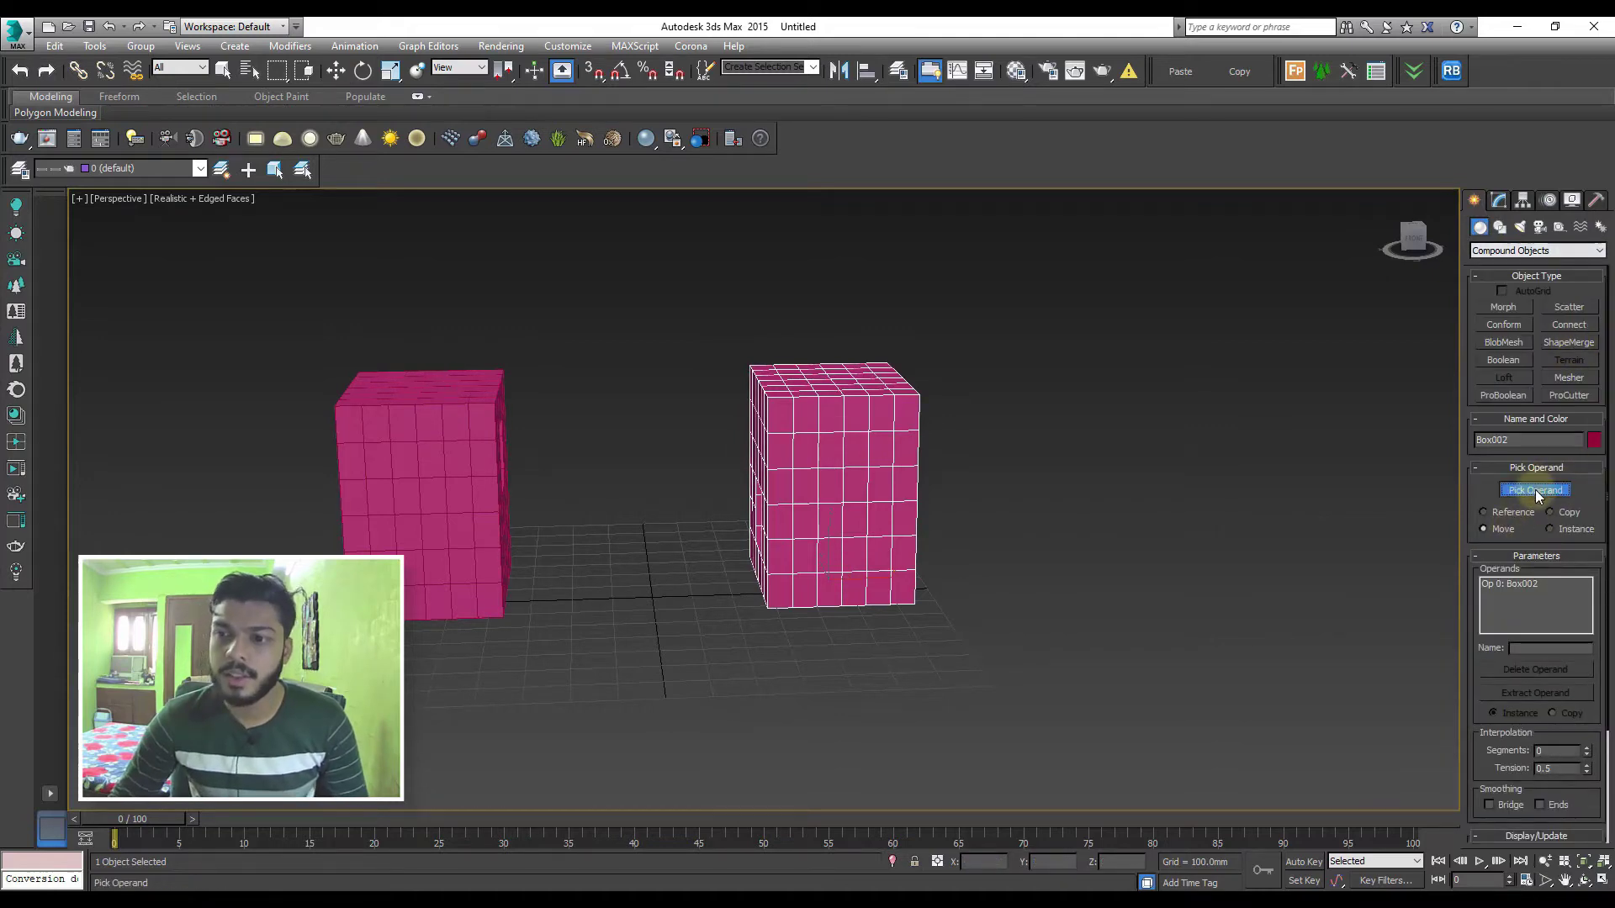
pyautogui.click(469, 432)
pyautogui.moveTo(522, 425)
pyautogui.keyDown('alt'); pyautogui.mouseDown(button='middle')
pyautogui.moveTo(562, 399)
pyautogui.moveTo(451, 447)
pyautogui.moveTo(479, 421)
pyautogui.moveTo(532, 439)
pyautogui.mouseUp(button='middle'); pyautogui.keyUp('alt')
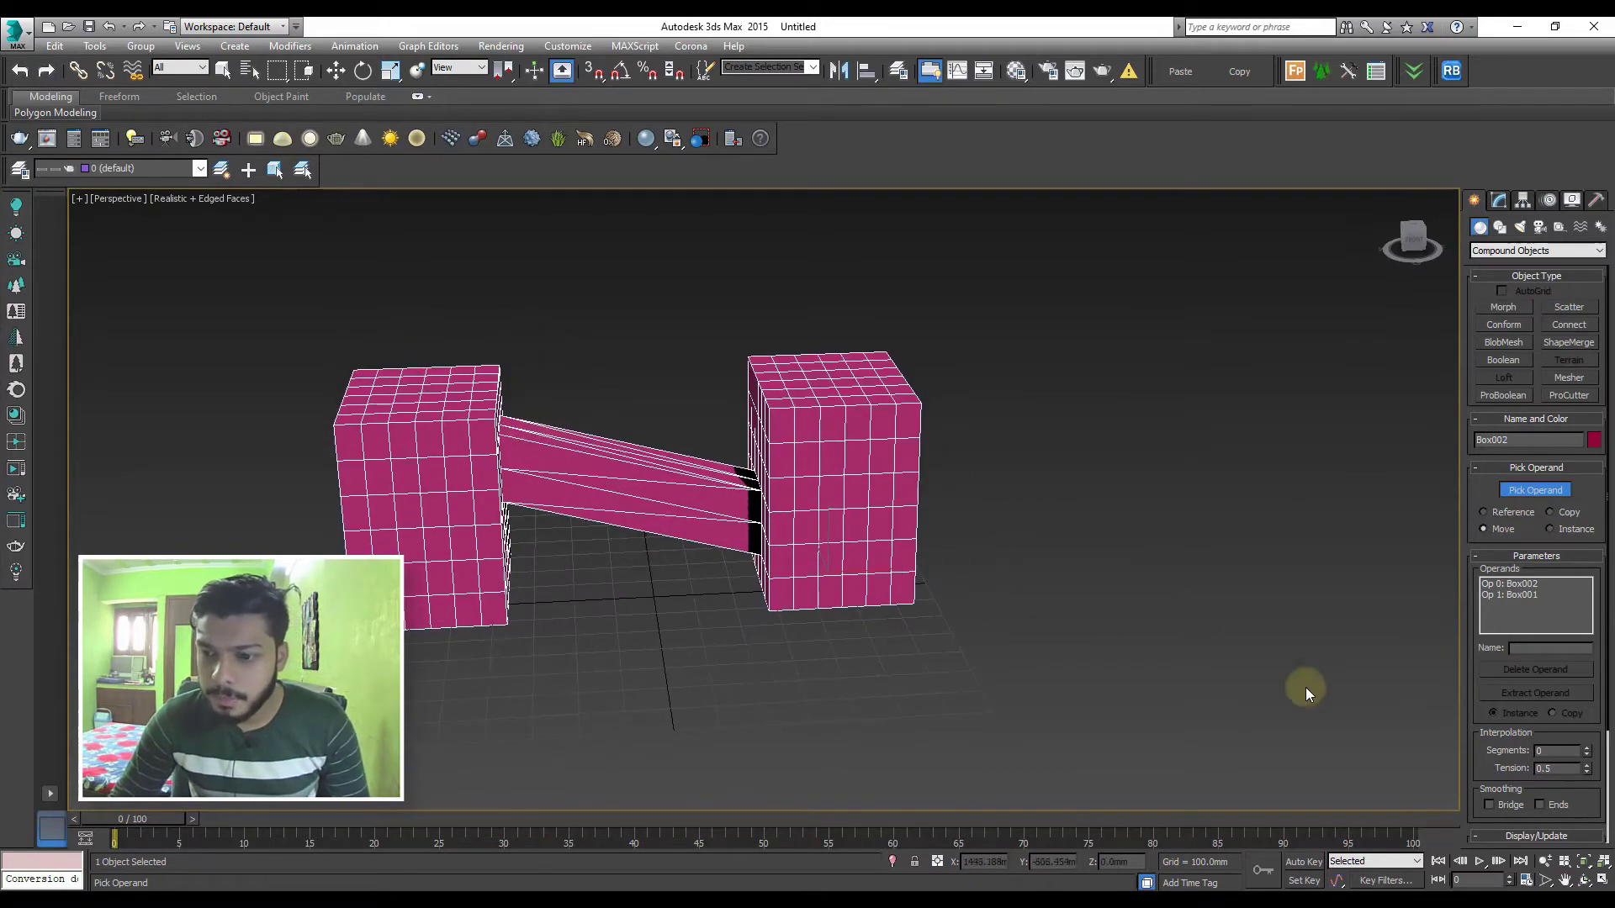
# Set the bridge to 73 segments and reset its Tension to 0
pyautogui.moveTo(1503, 768); pyautogui.dragTo(1512, 616)
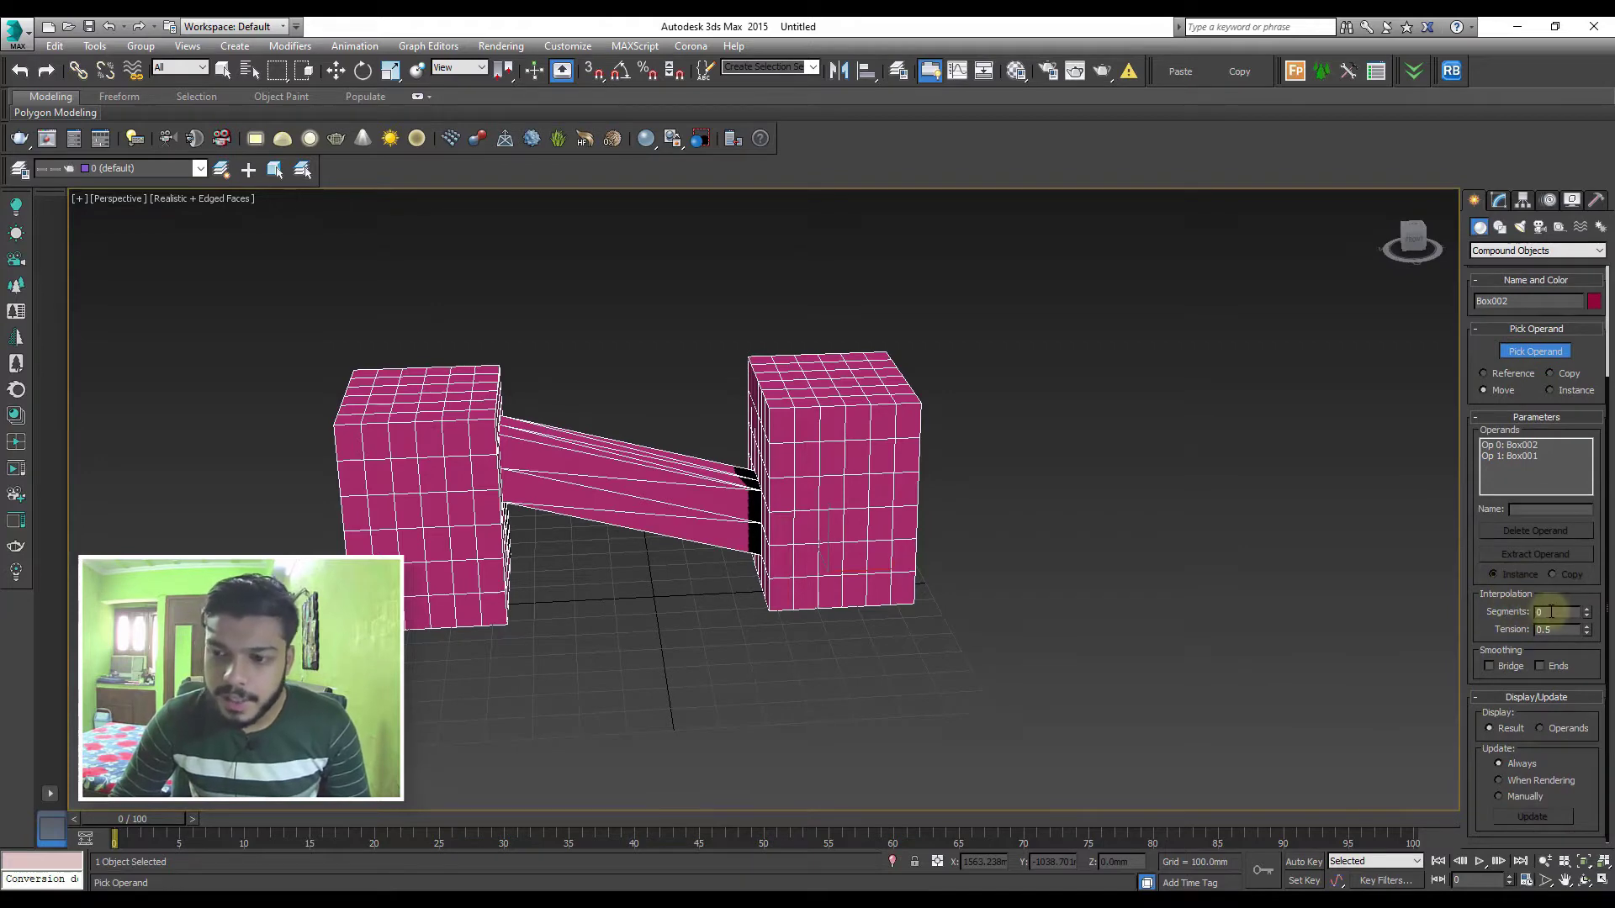
pyautogui.keyDown('alt'); pyautogui.moveTo(542, 484); pyautogui.dragTo(696, 503, button='middle'); pyautogui.keyUp('alt')
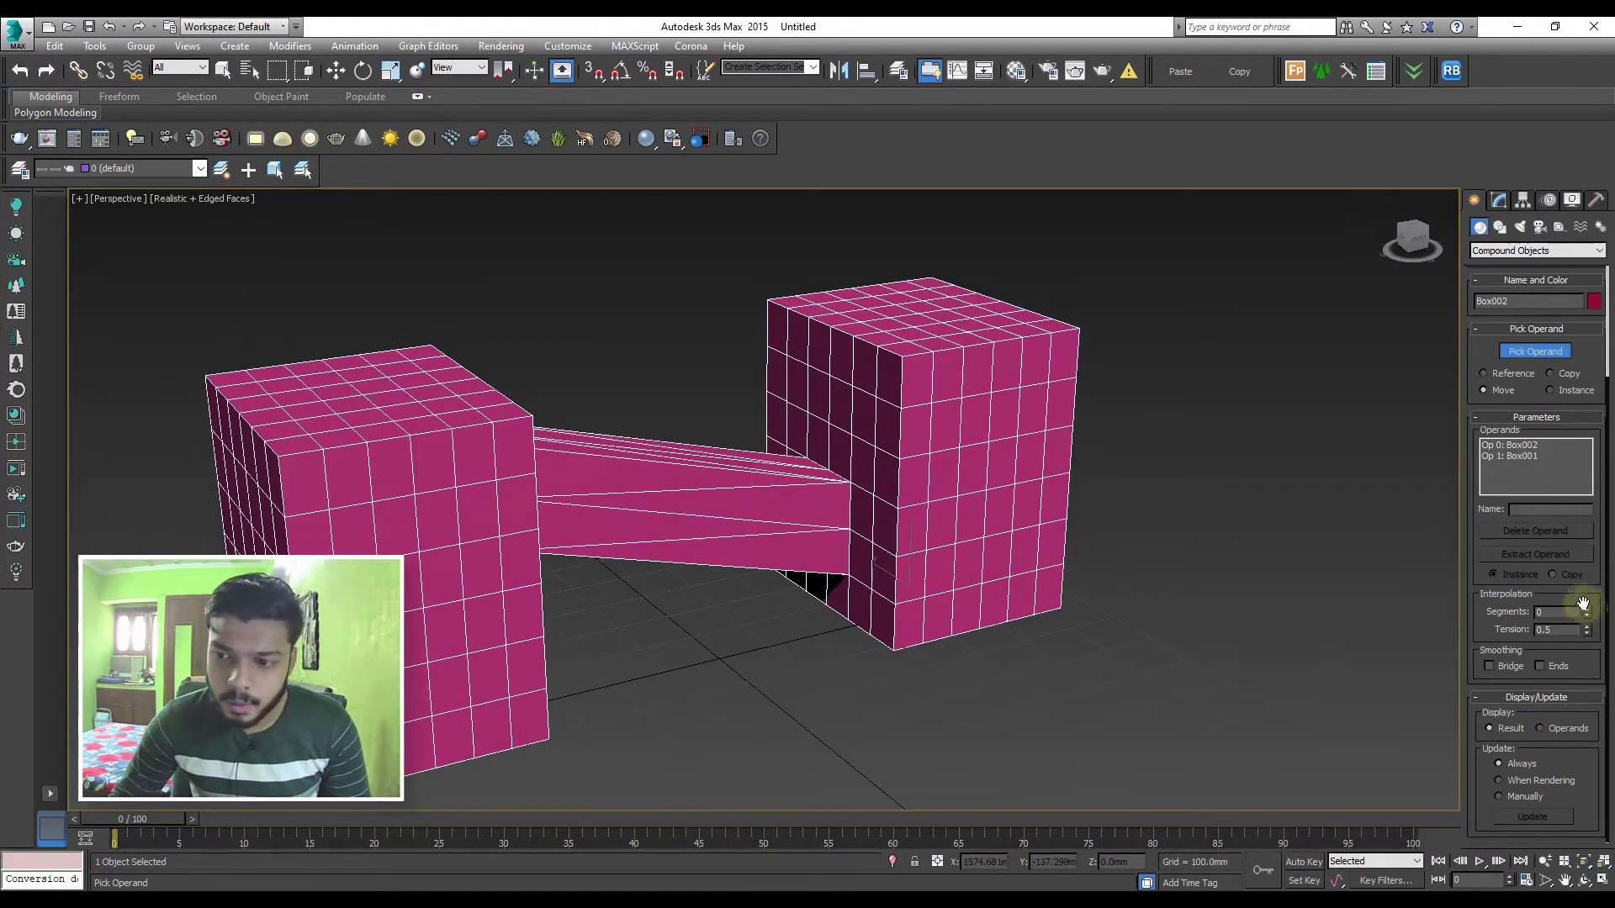
pyautogui.moveTo(1590, 616)
pyautogui.mouseDown()
pyautogui.moveTo(1589, 515)
pyautogui.moveTo(1581, 638)
pyautogui.moveTo(1585, 504)
pyautogui.moveTo(1565, 644)
pyautogui.moveTo(1587, 649)
pyautogui.moveTo(1594, 699)
pyautogui.mouseUp()
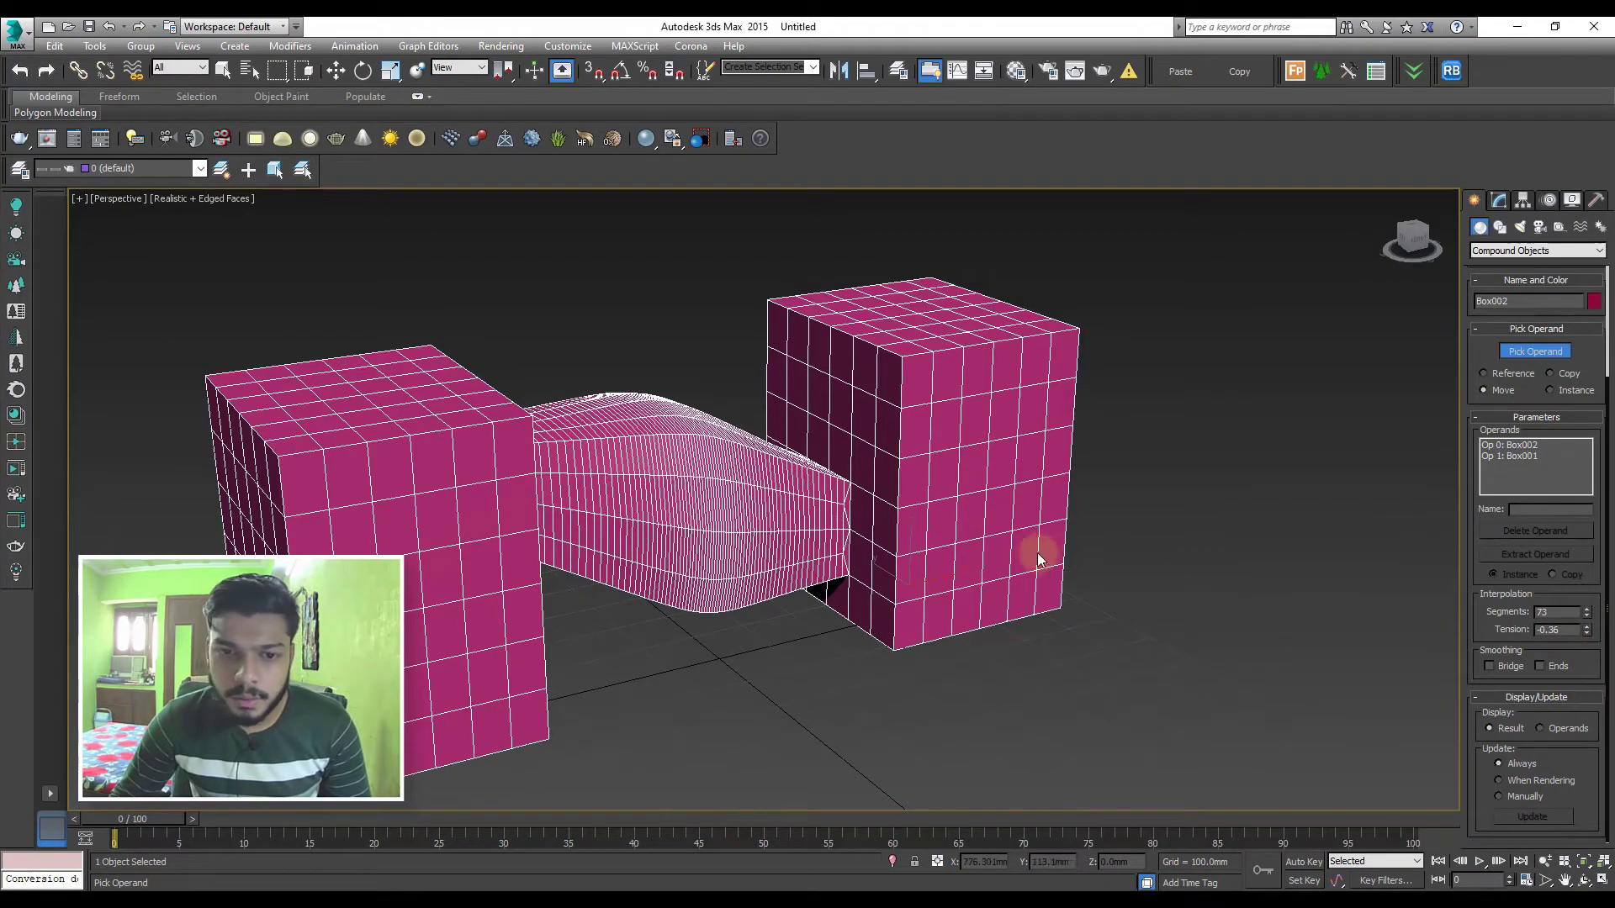
pyautogui.moveTo(1040, 559)
pyautogui.keyDown('alt'); pyautogui.mouseDown(button='middle')
pyautogui.moveTo(1128, 604)
pyautogui.moveTo(1214, 570)
pyautogui.moveTo(1254, 479)
pyautogui.moveTo(1198, 416)
pyautogui.moveTo(1002, 421)
pyautogui.moveTo(984, 522)
pyautogui.moveTo(1186, 569)
pyautogui.mouseUp(button='middle'); pyautogui.keyUp('alt')
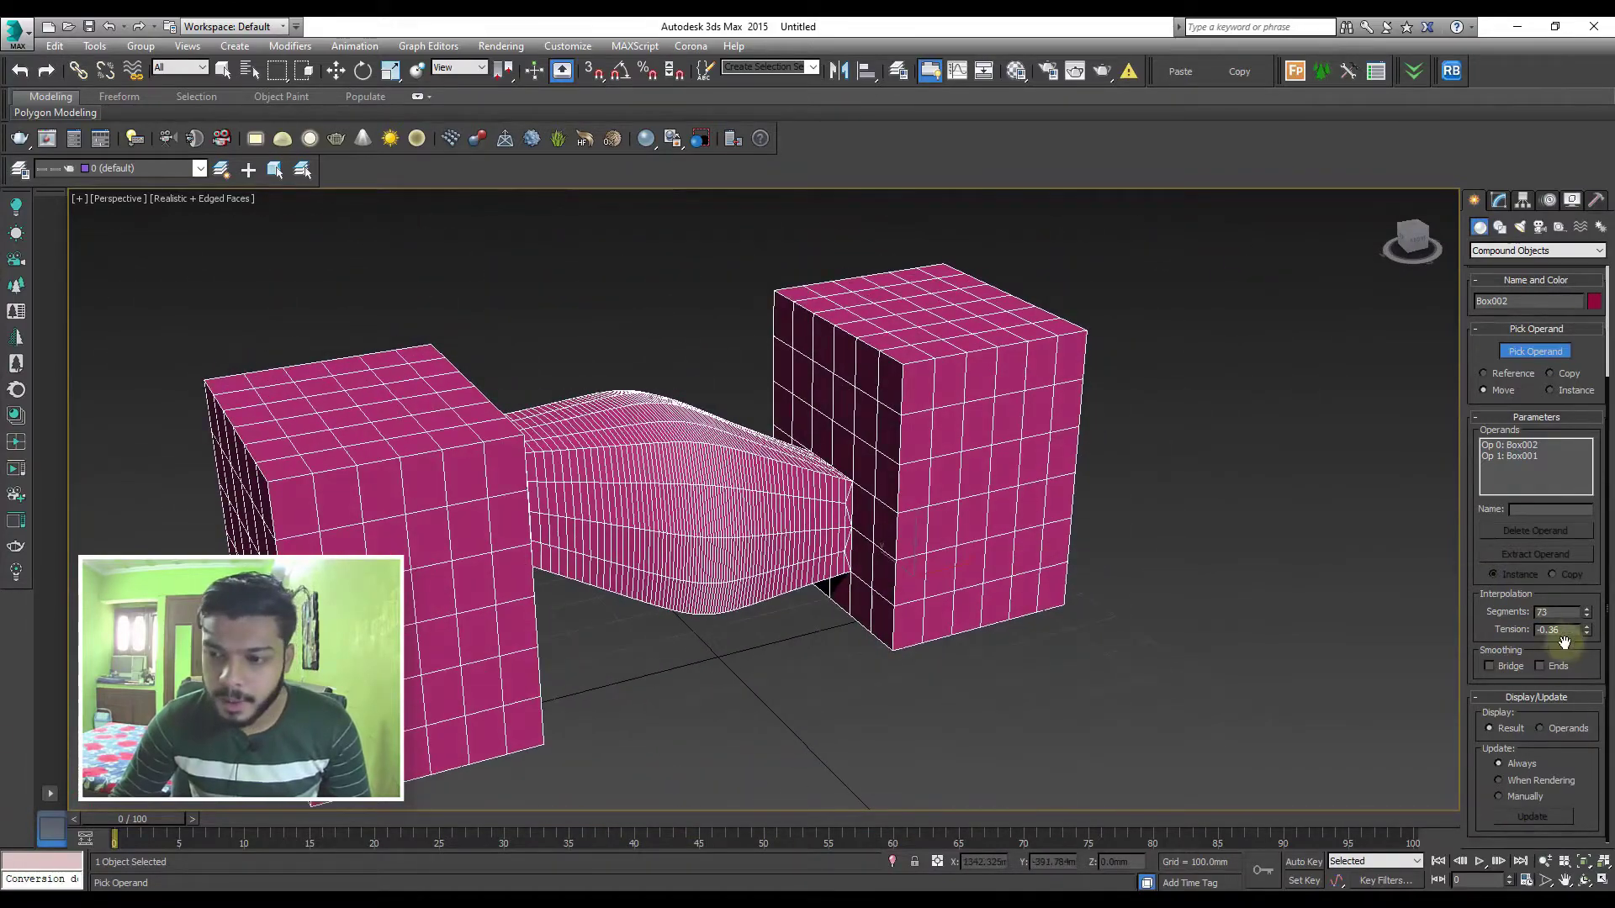
pyautogui.moveTo(1586, 630)
pyautogui.mouseDown()
pyautogui.moveTo(1590, 552)
pyautogui.moveTo(1587, 577)
pyautogui.mouseUp()
pyautogui.moveTo(865, 468)
pyautogui.keyDown('alt'); pyautogui.mouseDown(button='middle')
pyautogui.moveTo(684, 505)
pyautogui.moveTo(599, 457)
pyautogui.moveTo(551, 454)
pyautogui.moveTo(533, 486)
pyautogui.moveTo(613, 522)
pyautogui.moveTo(688, 469)
pyautogui.moveTo(892, 468)
pyautogui.moveTo(856, 460)
pyautogui.mouseUp(button='middle'); pyautogui.keyUp('alt')
pyautogui.rightClick(1587, 710)
pyautogui.moveTo(870, 440)
pyautogui.keyDown('alt'); pyautogui.mouseDown(button='middle')
pyautogui.moveTo(913, 461)
pyautogui.moveTo(864, 454)
pyautogui.mouseUp(button='middle'); pyautogui.keyUp('alt')
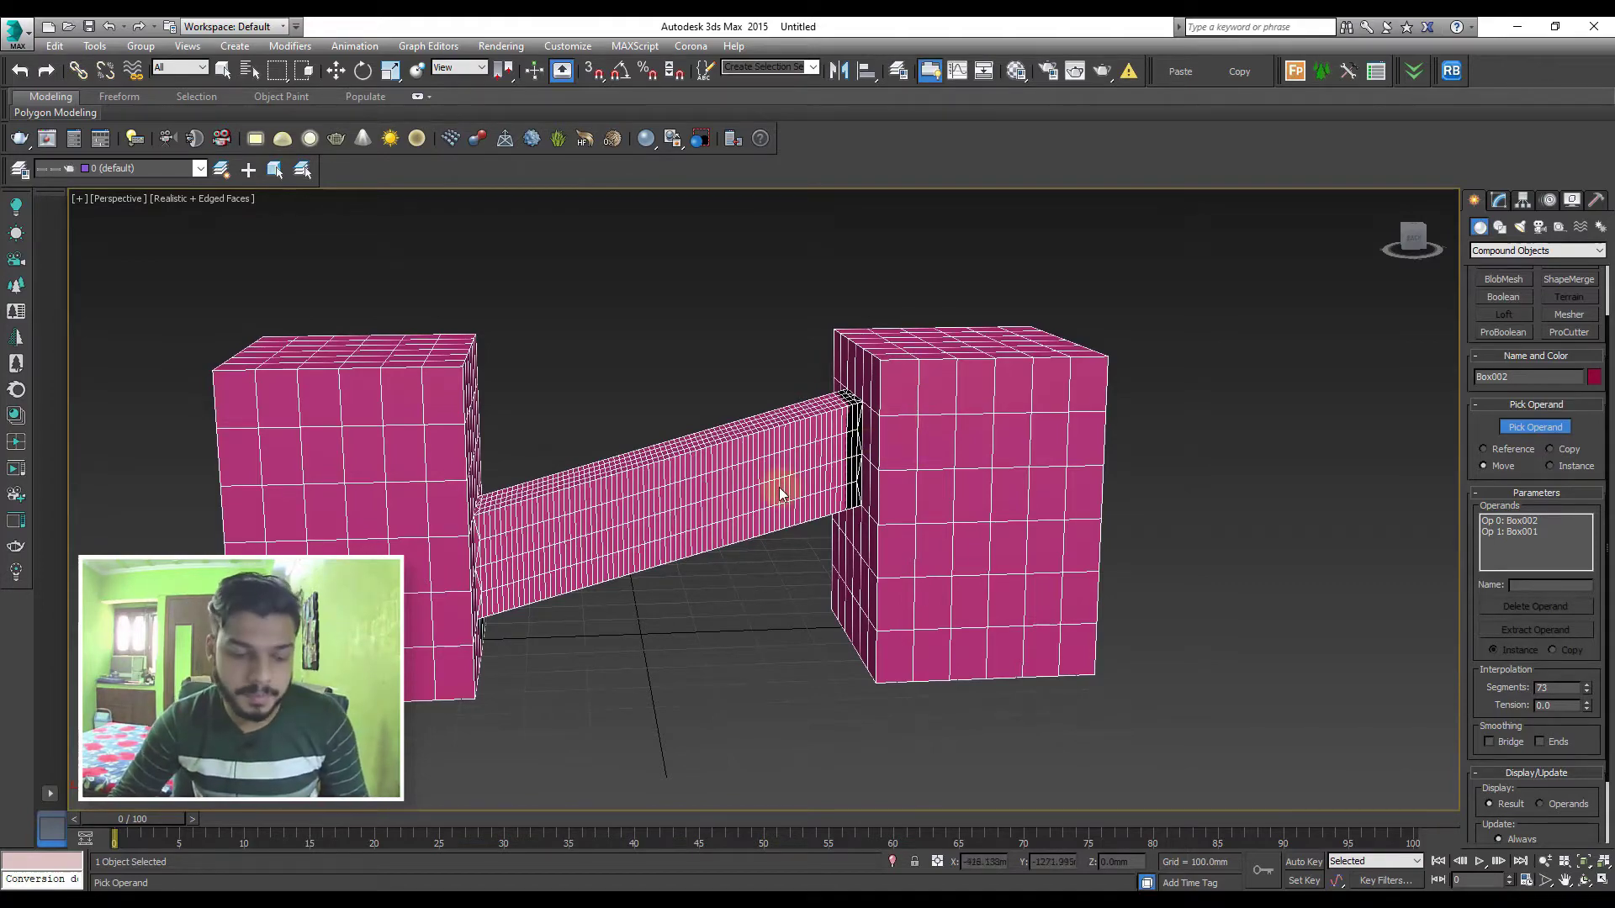
pyautogui.moveTo(801, 440)
pyautogui.keyDown('alt'); pyautogui.mouseDown(button='middle')
pyautogui.moveTo(720, 429)
pyautogui.moveTo(543, 461)
pyautogui.moveTo(872, 458)
pyautogui.moveTo(1321, 337)
pyautogui.mouseUp(button='middle'); pyautogui.keyUp('alt')
# Switch to Standard Primitives and draw an orange sphere in front of the boxes
pyautogui.click(1498, 199)
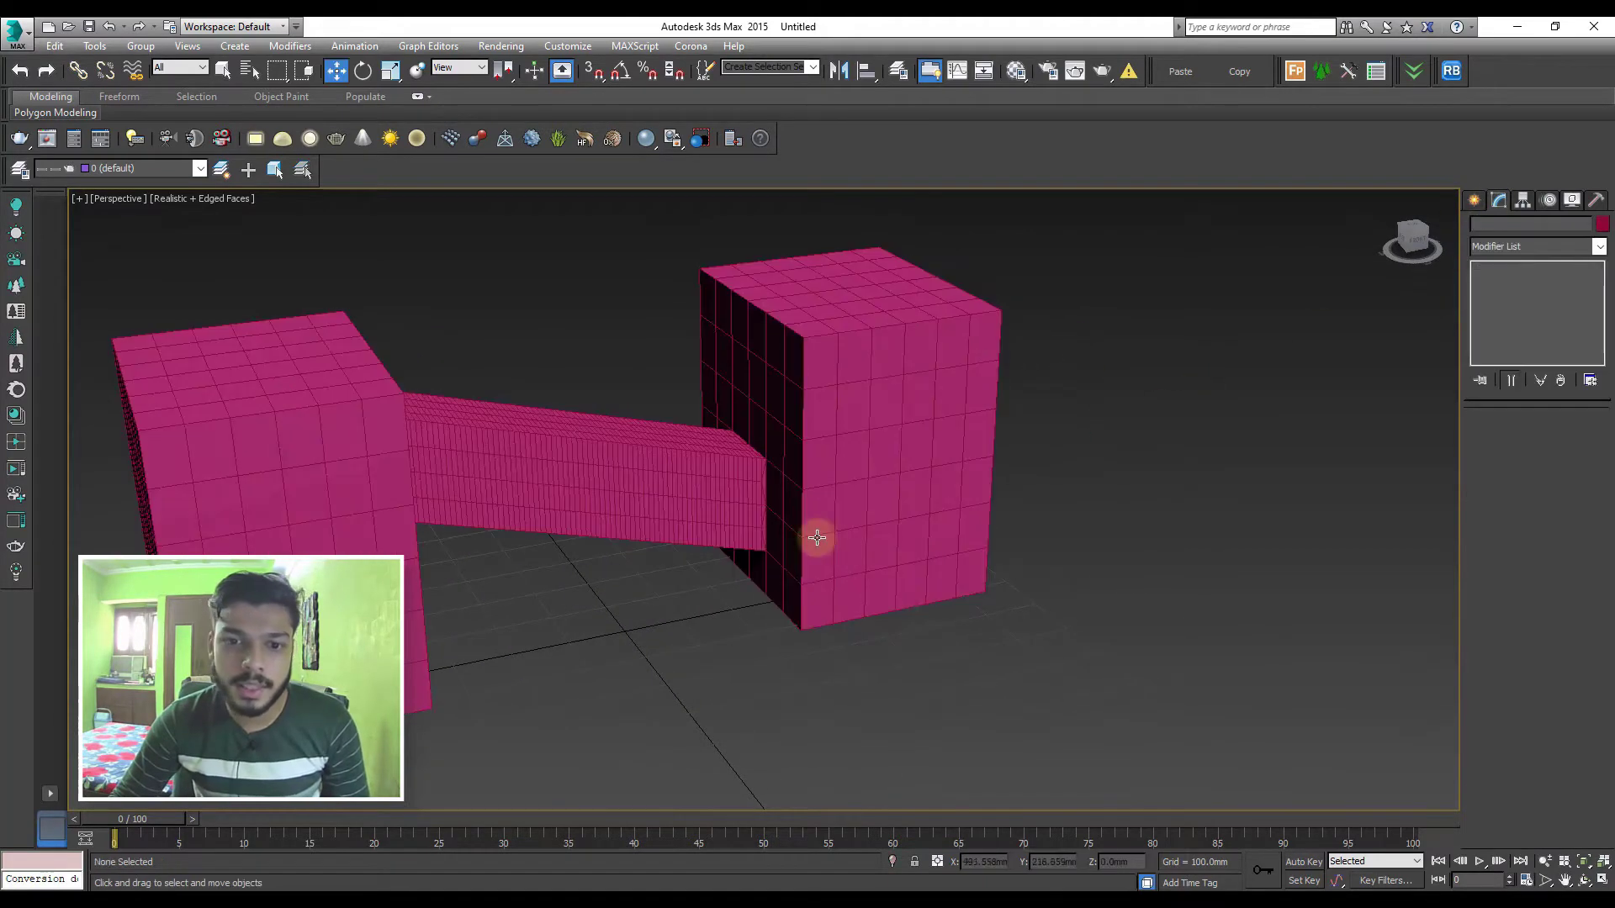
pyautogui.scroll(-2, 817, 496)
pyautogui.scroll(-2, 813, 449)
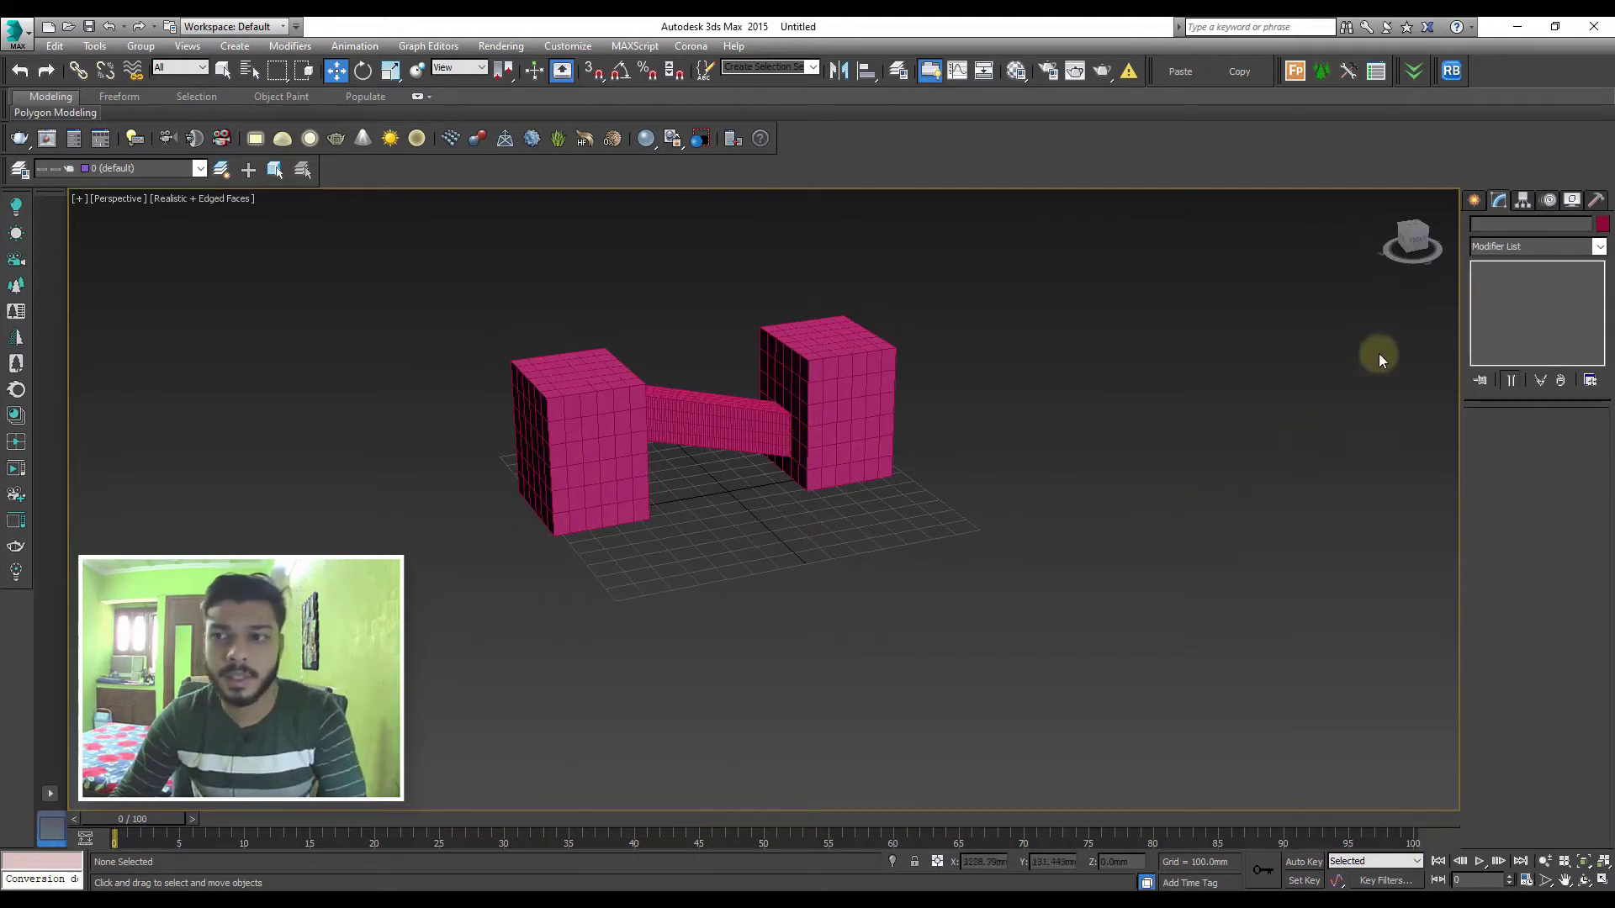
pyautogui.click(1473, 199)
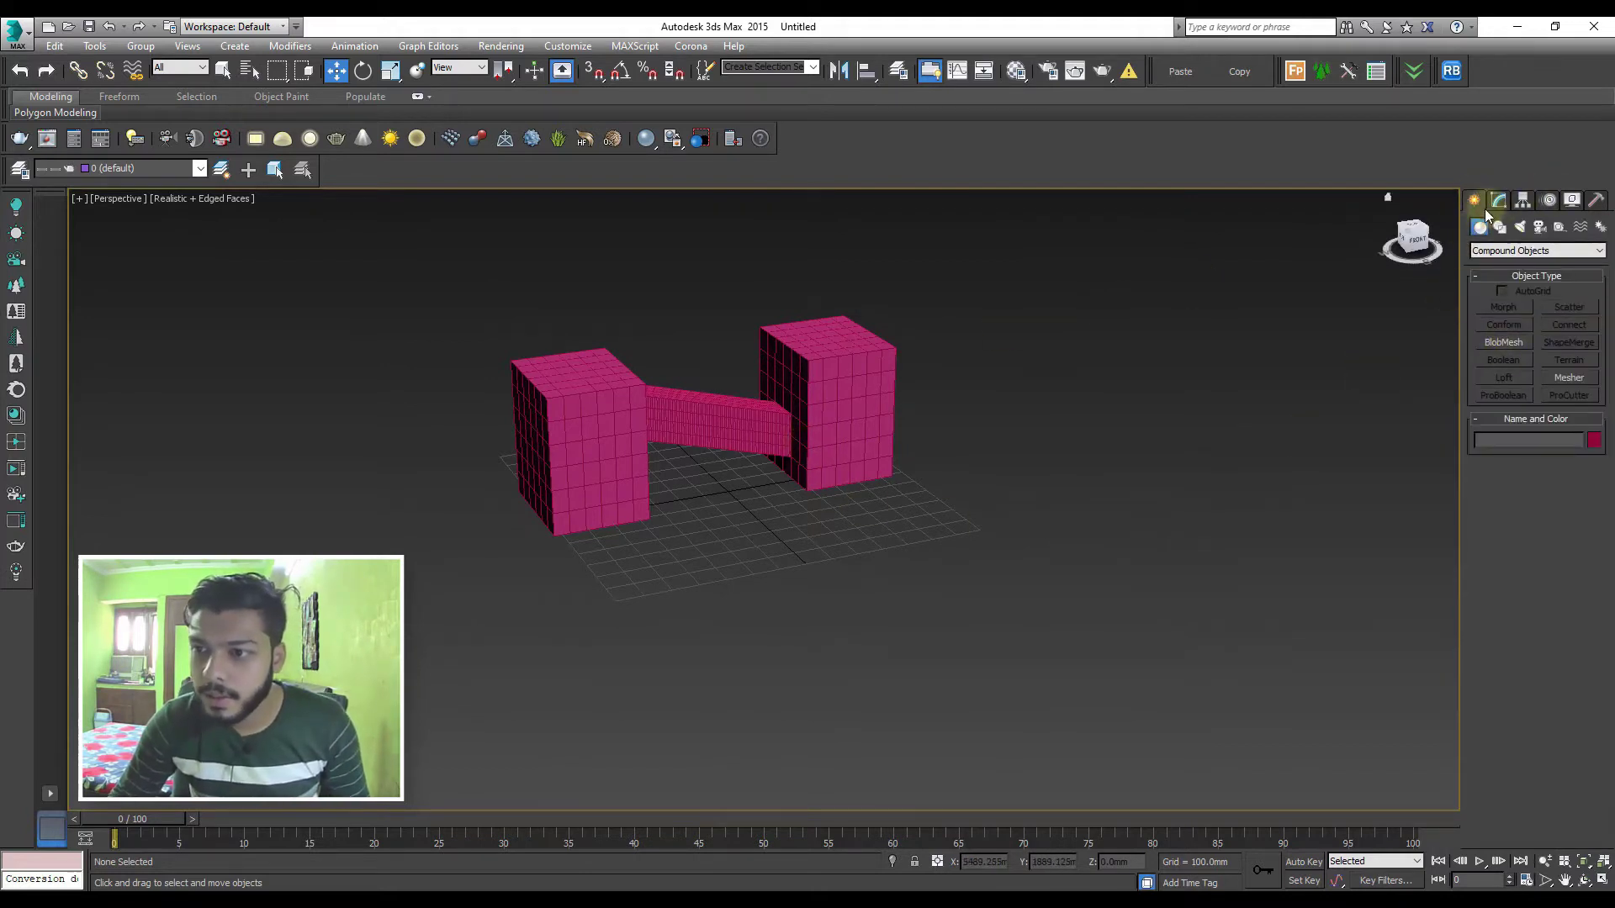
pyautogui.click(1537, 250)
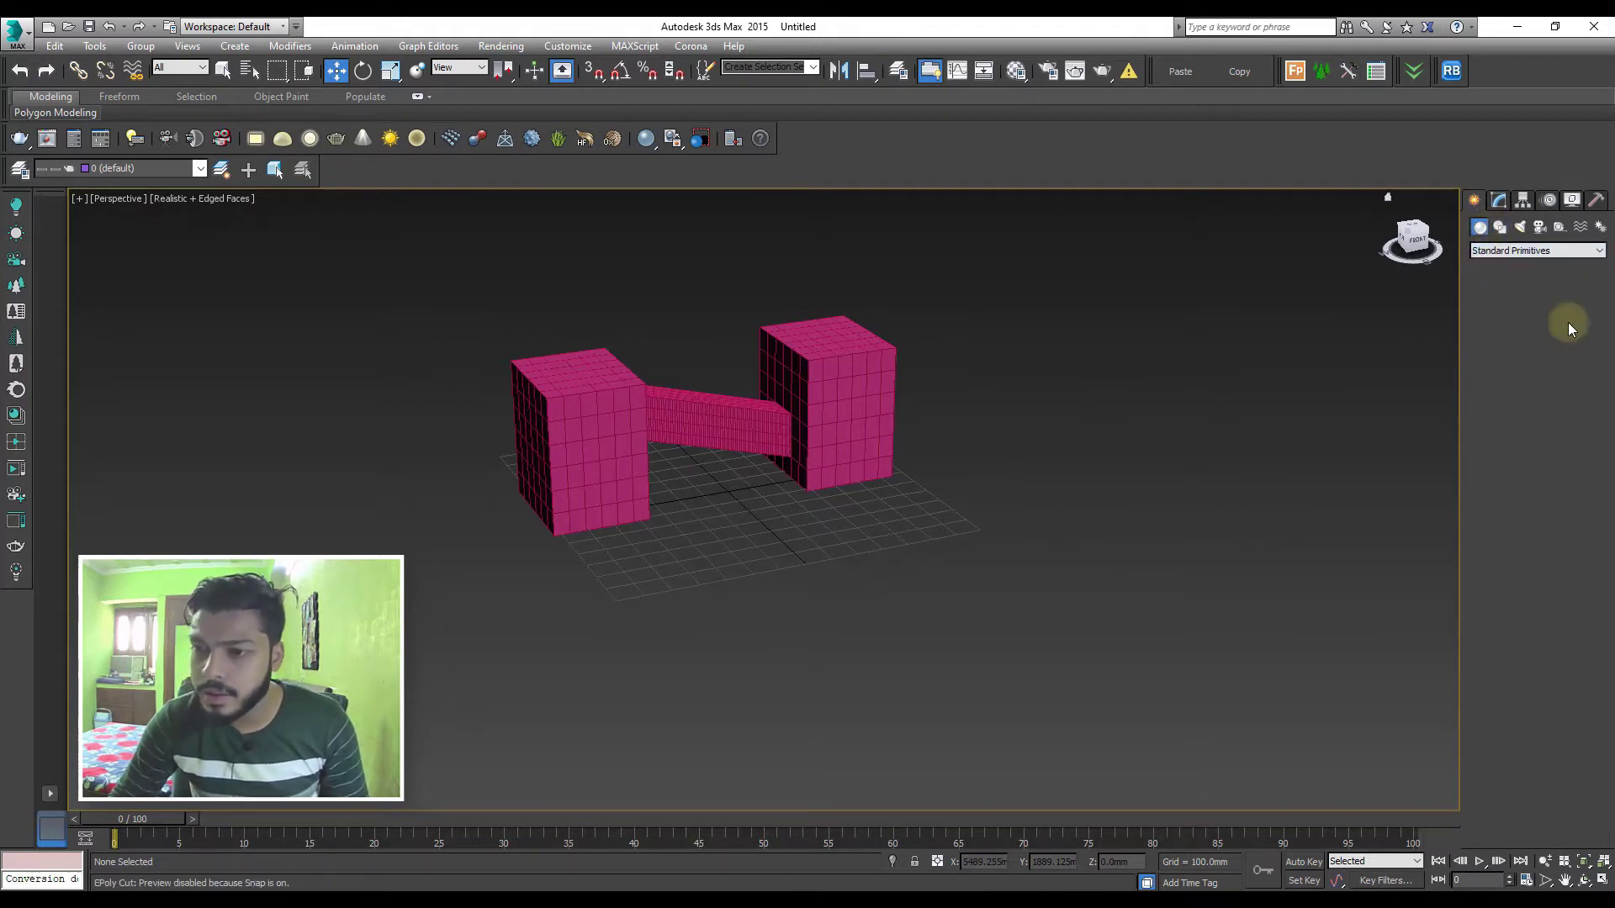
pyautogui.click(1503, 324)
pyautogui.moveTo(695, 636); pyautogui.dragTo(757, 696)
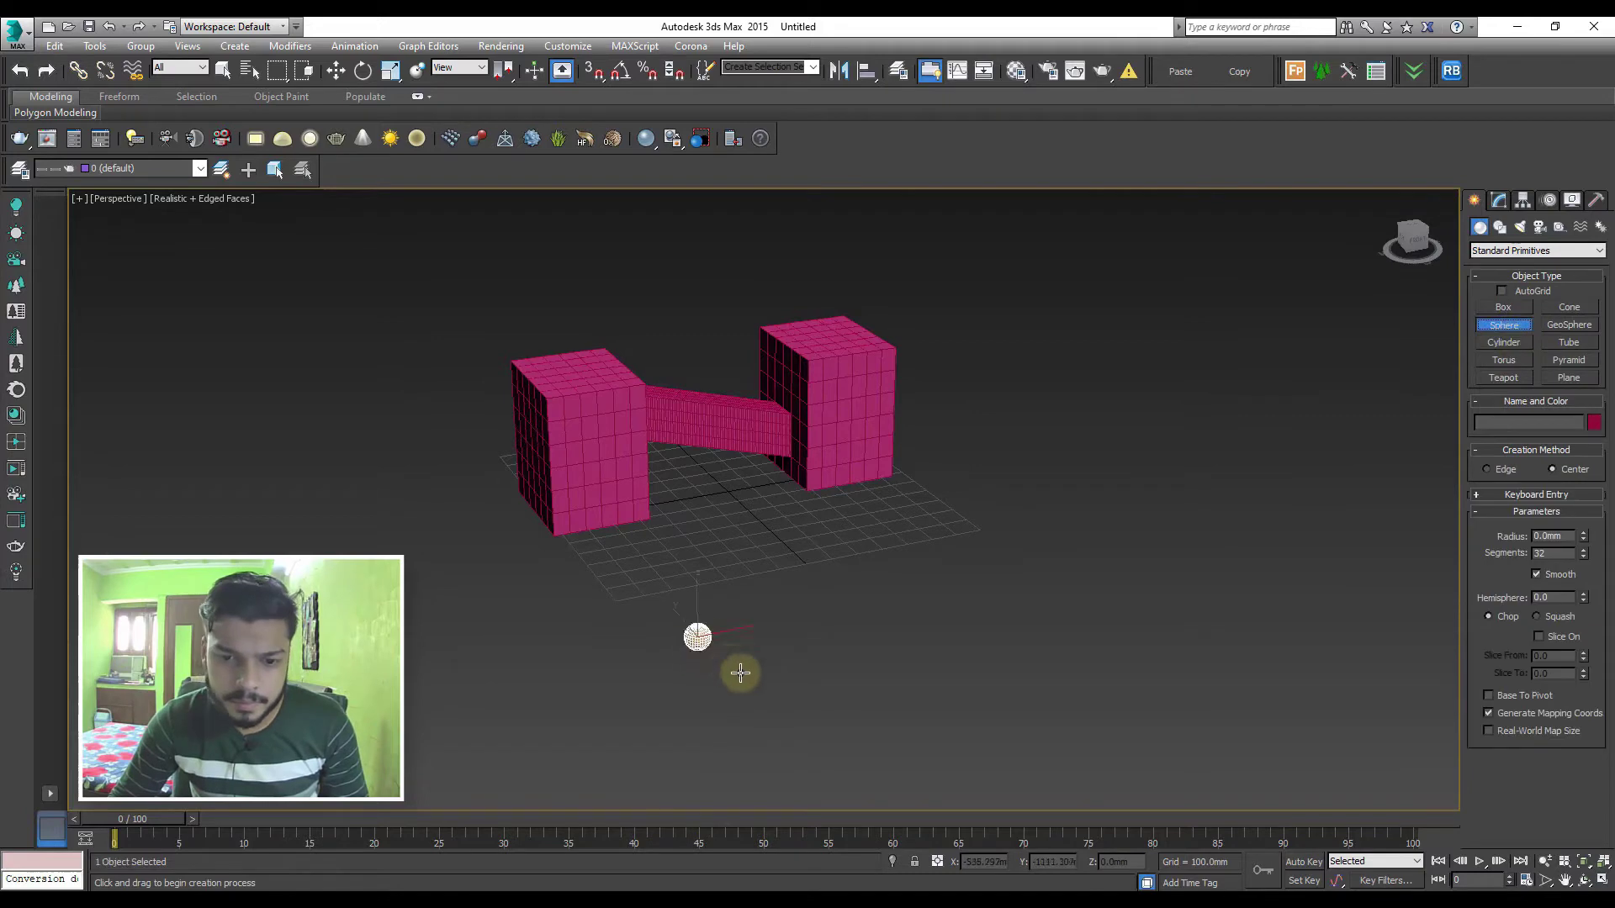
pyautogui.press('w')
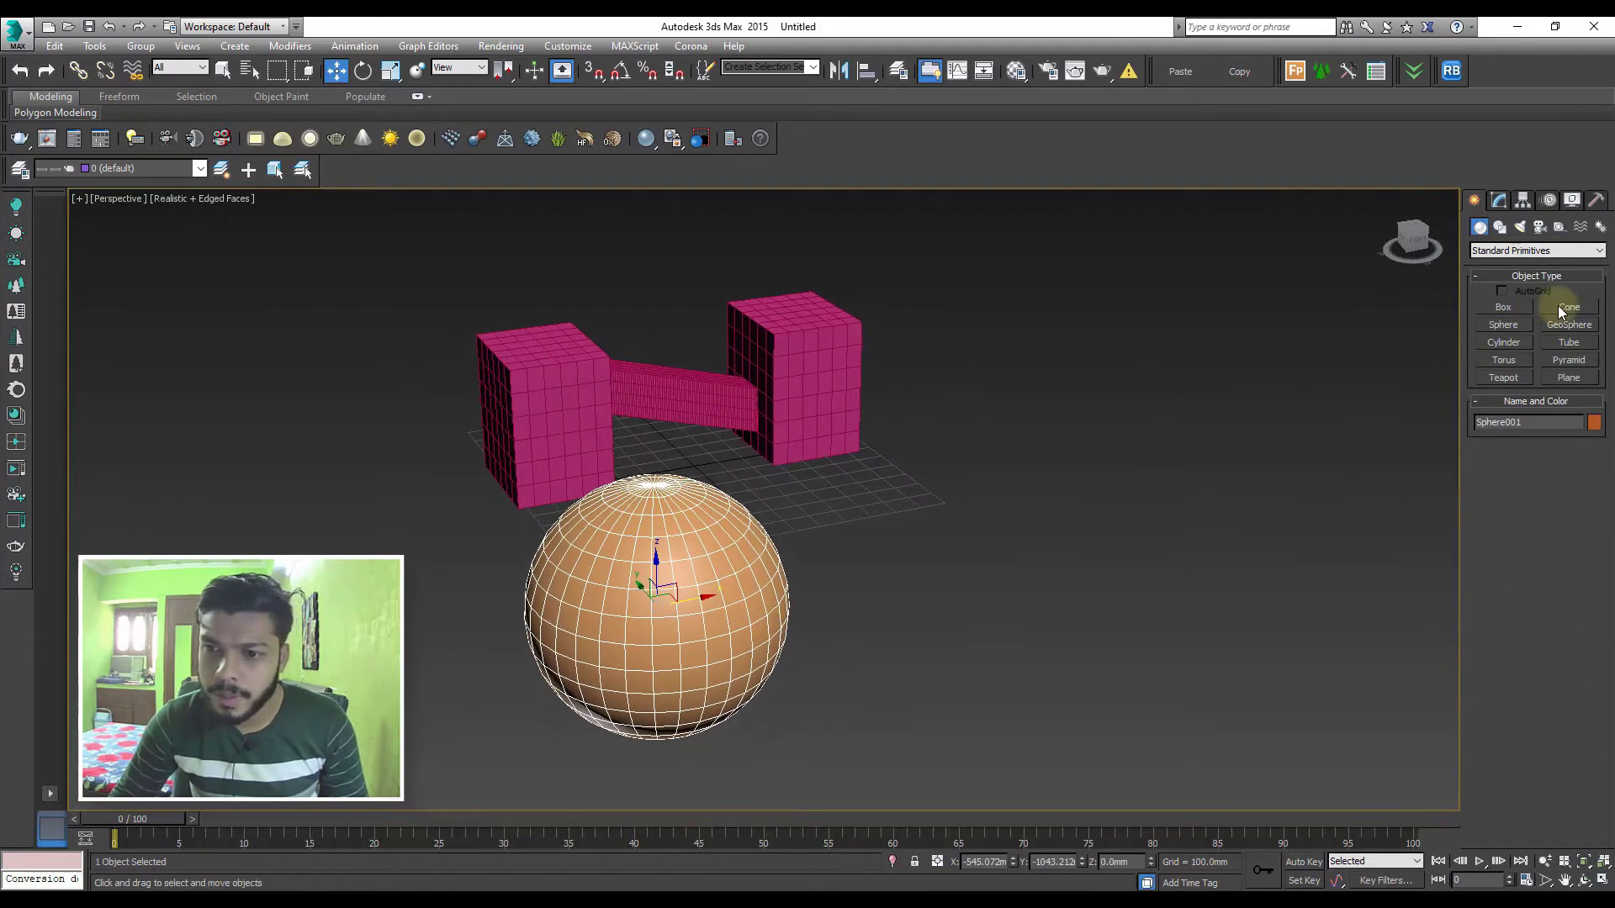
# Draw a cyan cone tapering to a point beside the sphere
pyautogui.click(1558, 308)
pyautogui.keyDown('alt'); pyautogui.moveTo(891, 530); pyautogui.dragTo(891, 548, button='middle'); pyautogui.keyUp('alt')
pyautogui.moveTo(893, 551)
pyautogui.mouseDown()
pyautogui.moveTo(974, 635)
pyautogui.moveTo(936, 603)
pyautogui.mouseUp()
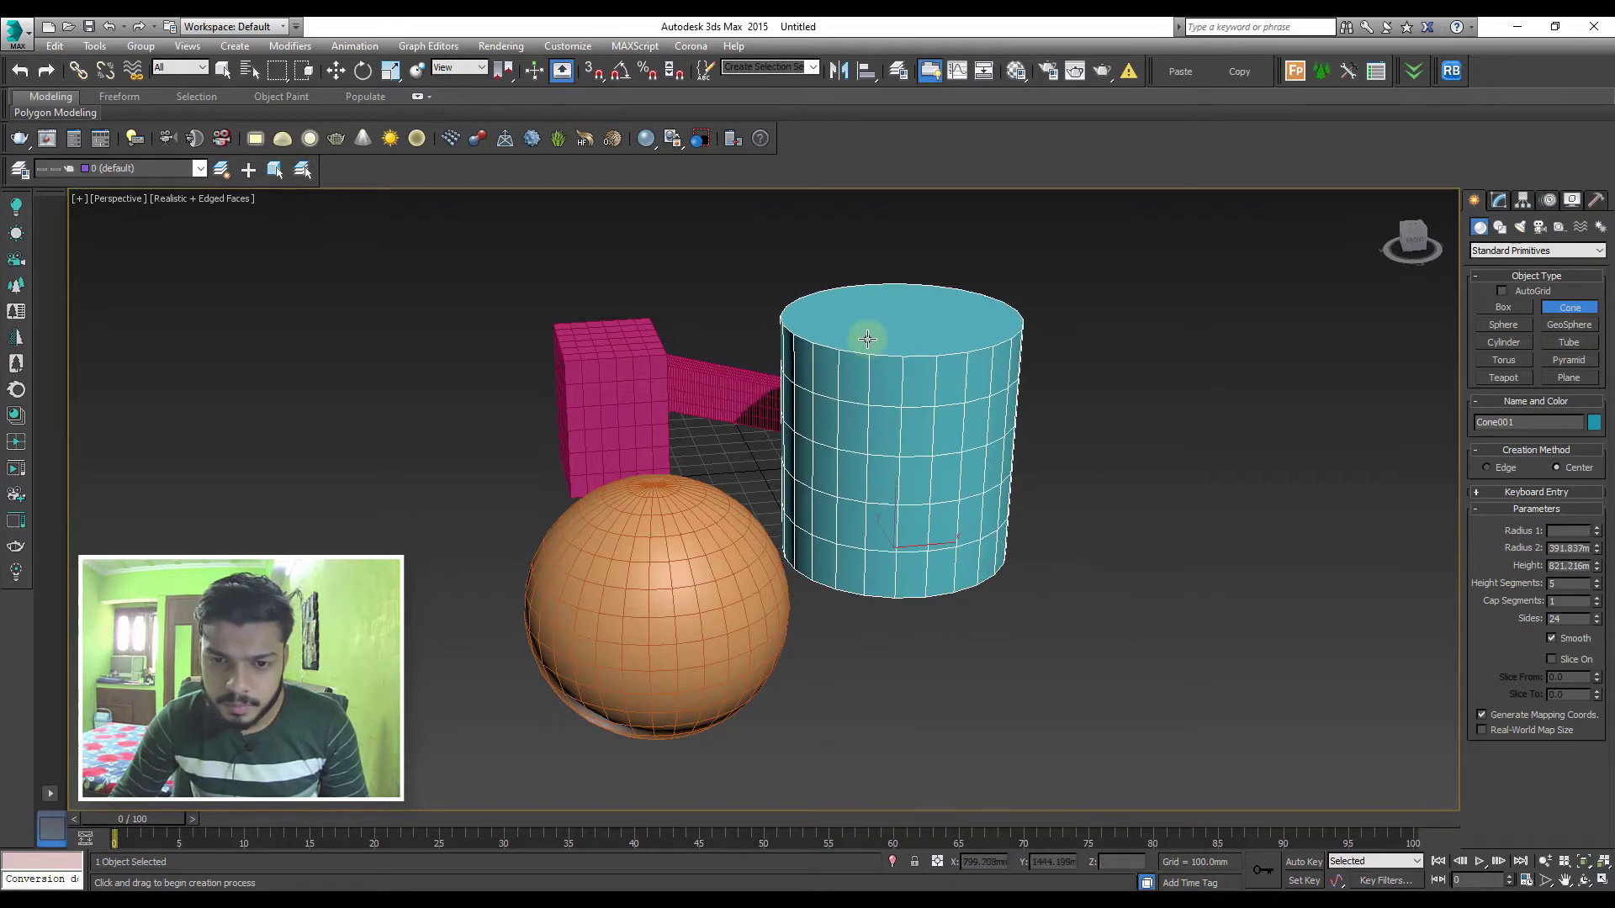
pyautogui.click(1035, 498)
pyautogui.press('w')
# In Top view, move the cone to the right of the sphere, then return to Perspective
pyautogui.moveTo(935, 536)
pyautogui.mouseDown(button='middle')
pyautogui.moveTo(1011, 562)
pyautogui.moveTo(1018, 547)
pyautogui.mouseUp(button='middle')
pyautogui.press('t')
pyautogui.press('z')
pyautogui.scroll(-3, 925, 410)
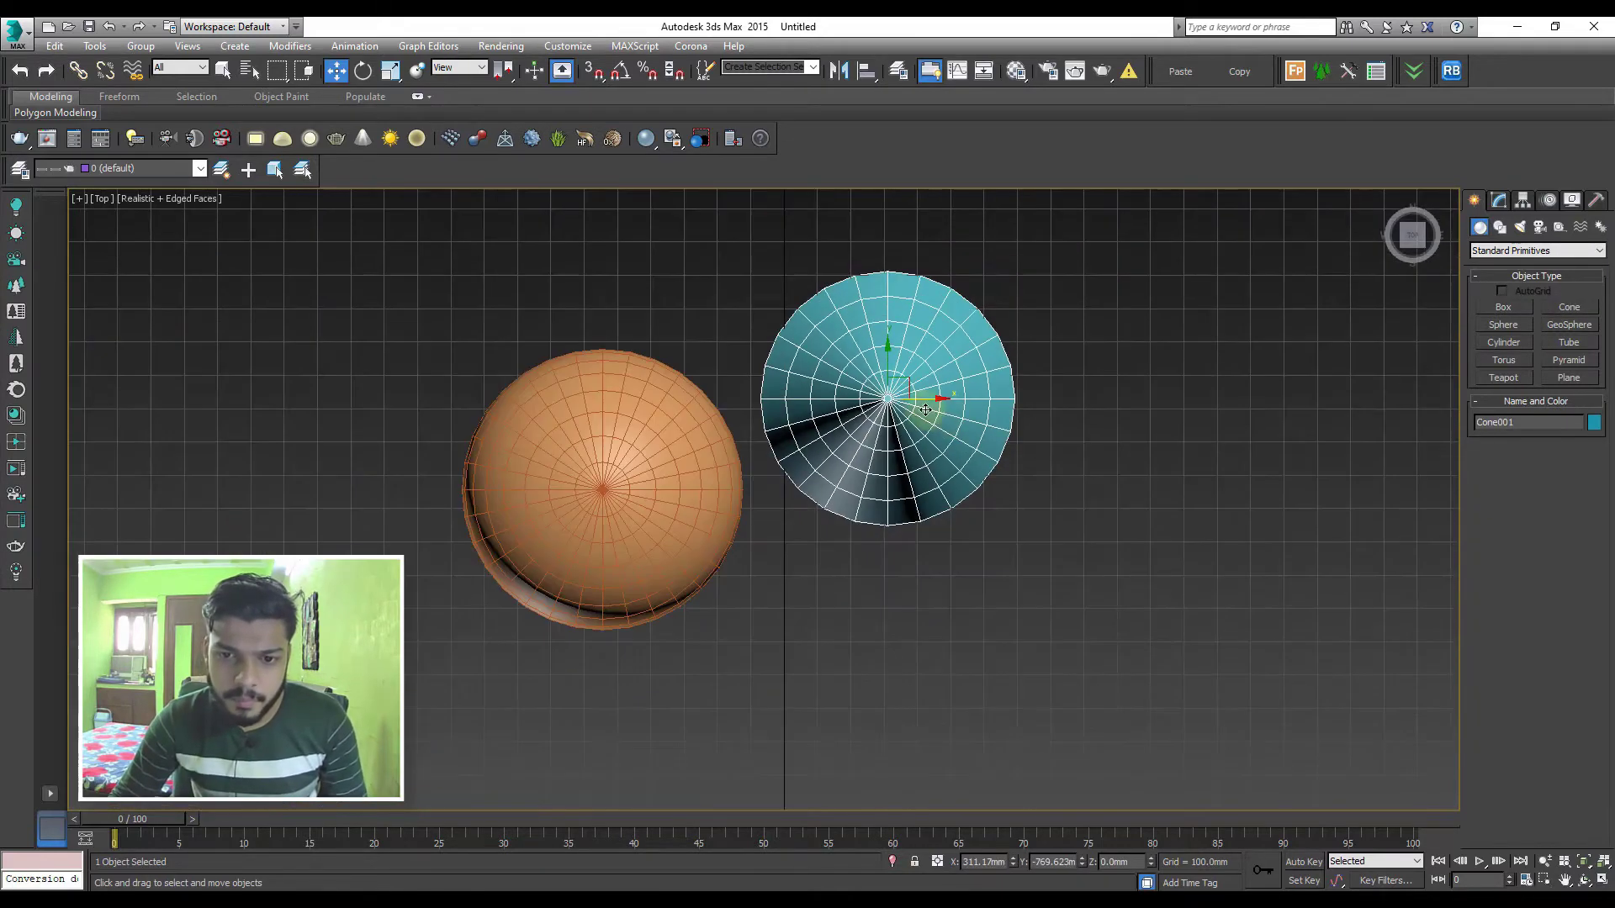
pyautogui.moveTo(925, 409); pyautogui.dragTo(1133, 431)
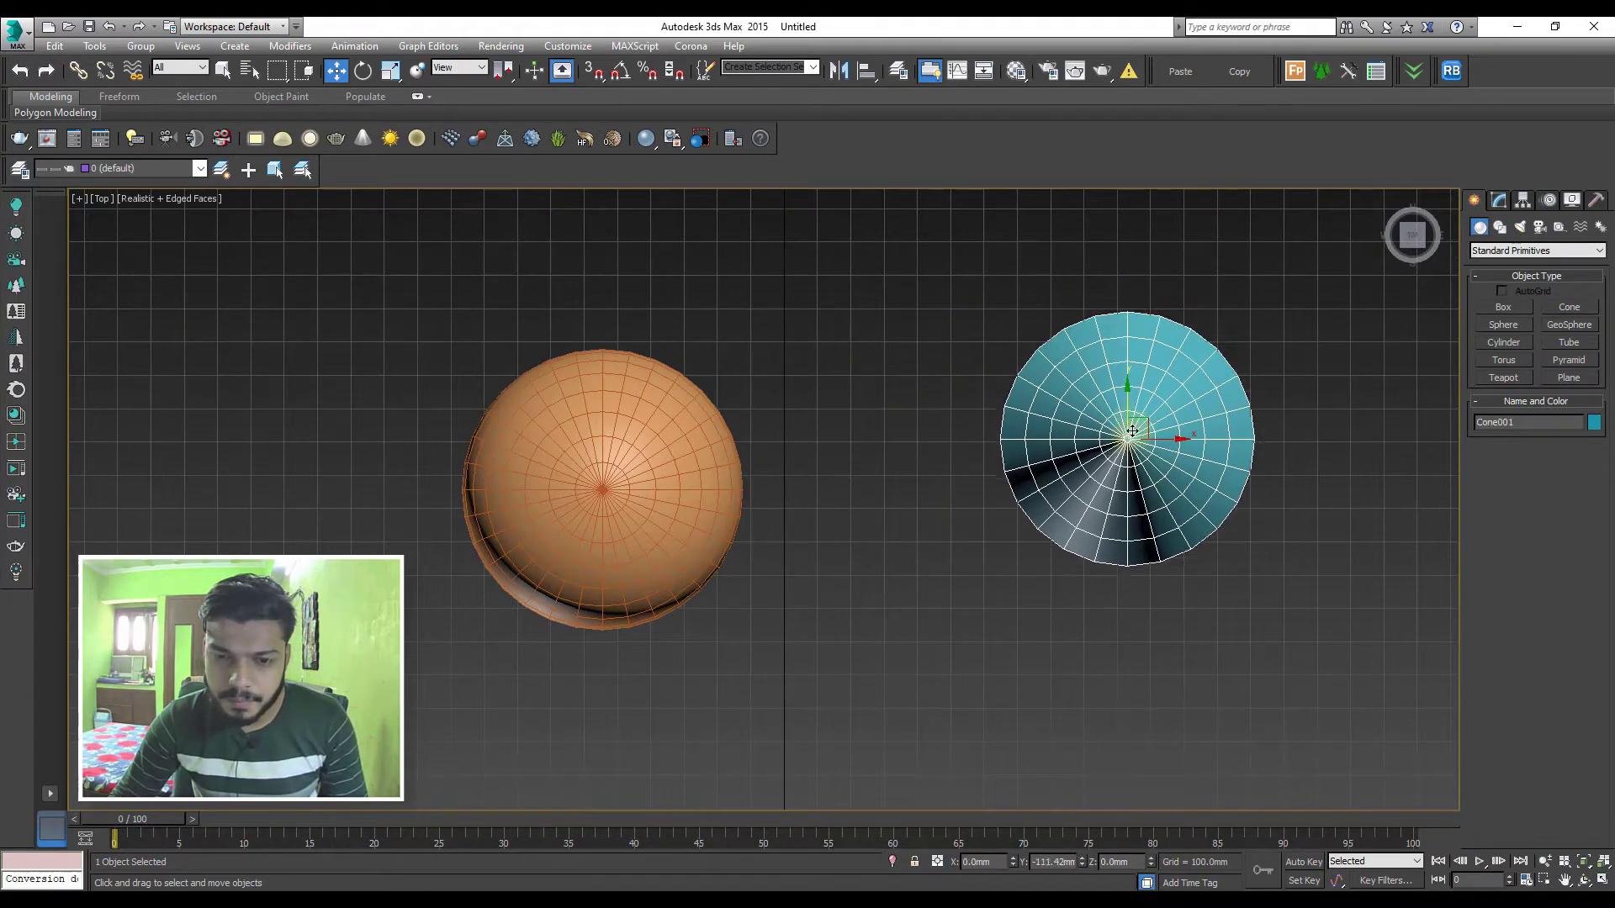
pyautogui.moveTo(1132, 431)
pyautogui.keyDown('alt'); pyautogui.mouseDown(button='middle')
pyautogui.moveTo(1116, 407)
pyautogui.moveTo(1054, 411)
pyautogui.mouseUp(button='middle'); pyautogui.keyUp('alt')
pyautogui.press('p')
pyautogui.press('z')
pyautogui.scroll(-4, 973, 422)
# Convert the sphere and cone to Editable Poly
pyautogui.keyDown('ctrl'); pyautogui.click(636, 619); pyautogui.keyUp('ctrl')
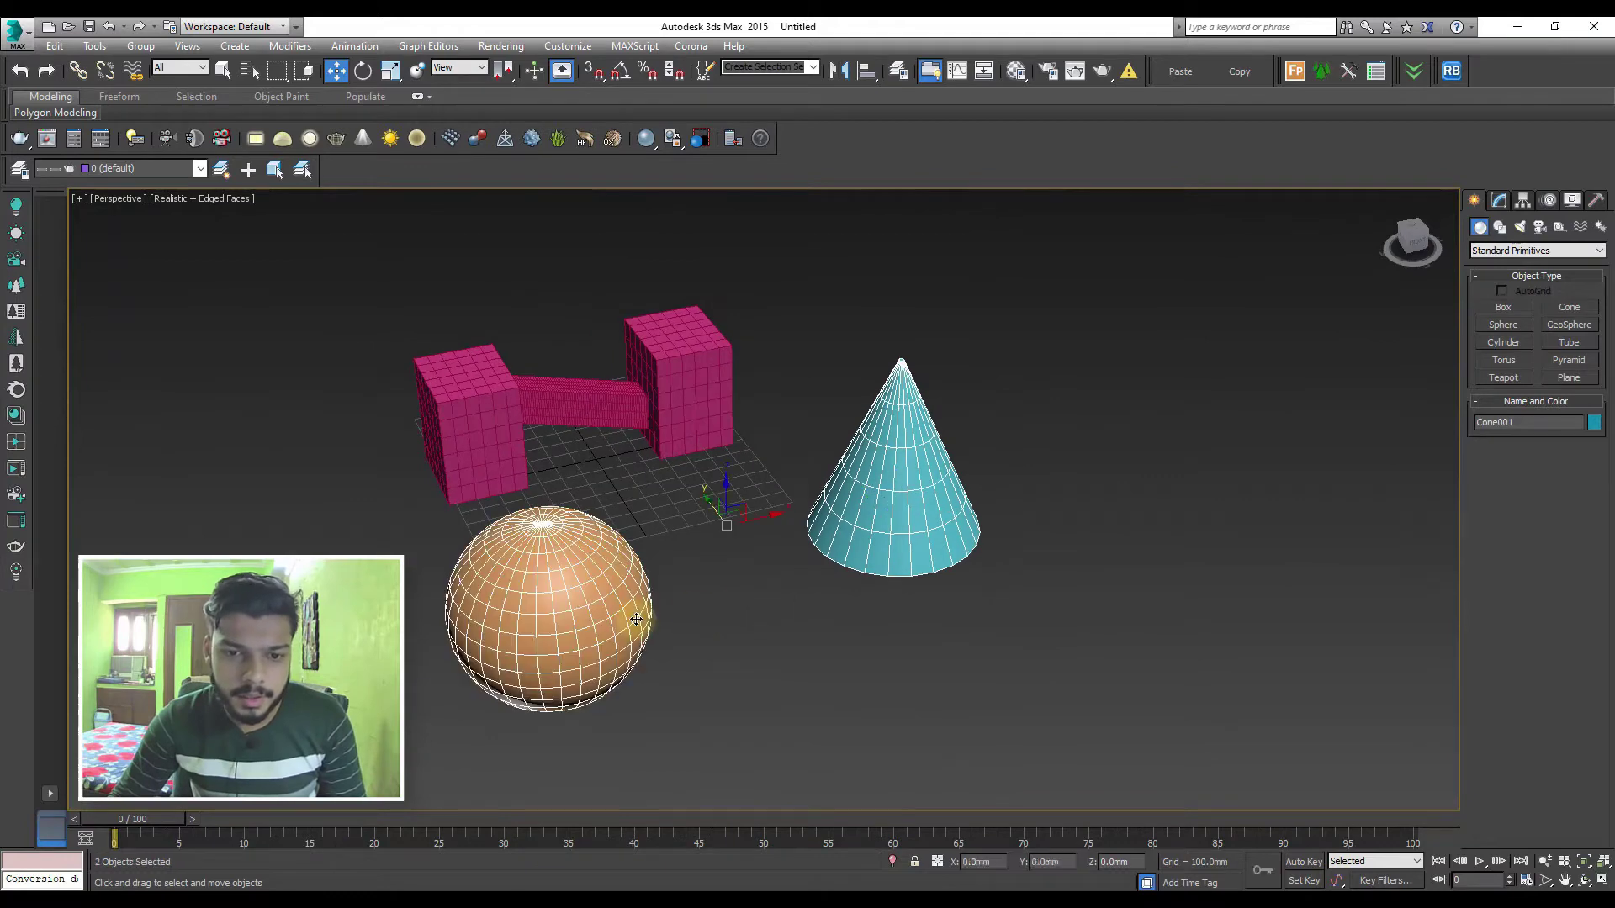
pyautogui.rightClick(636, 619)
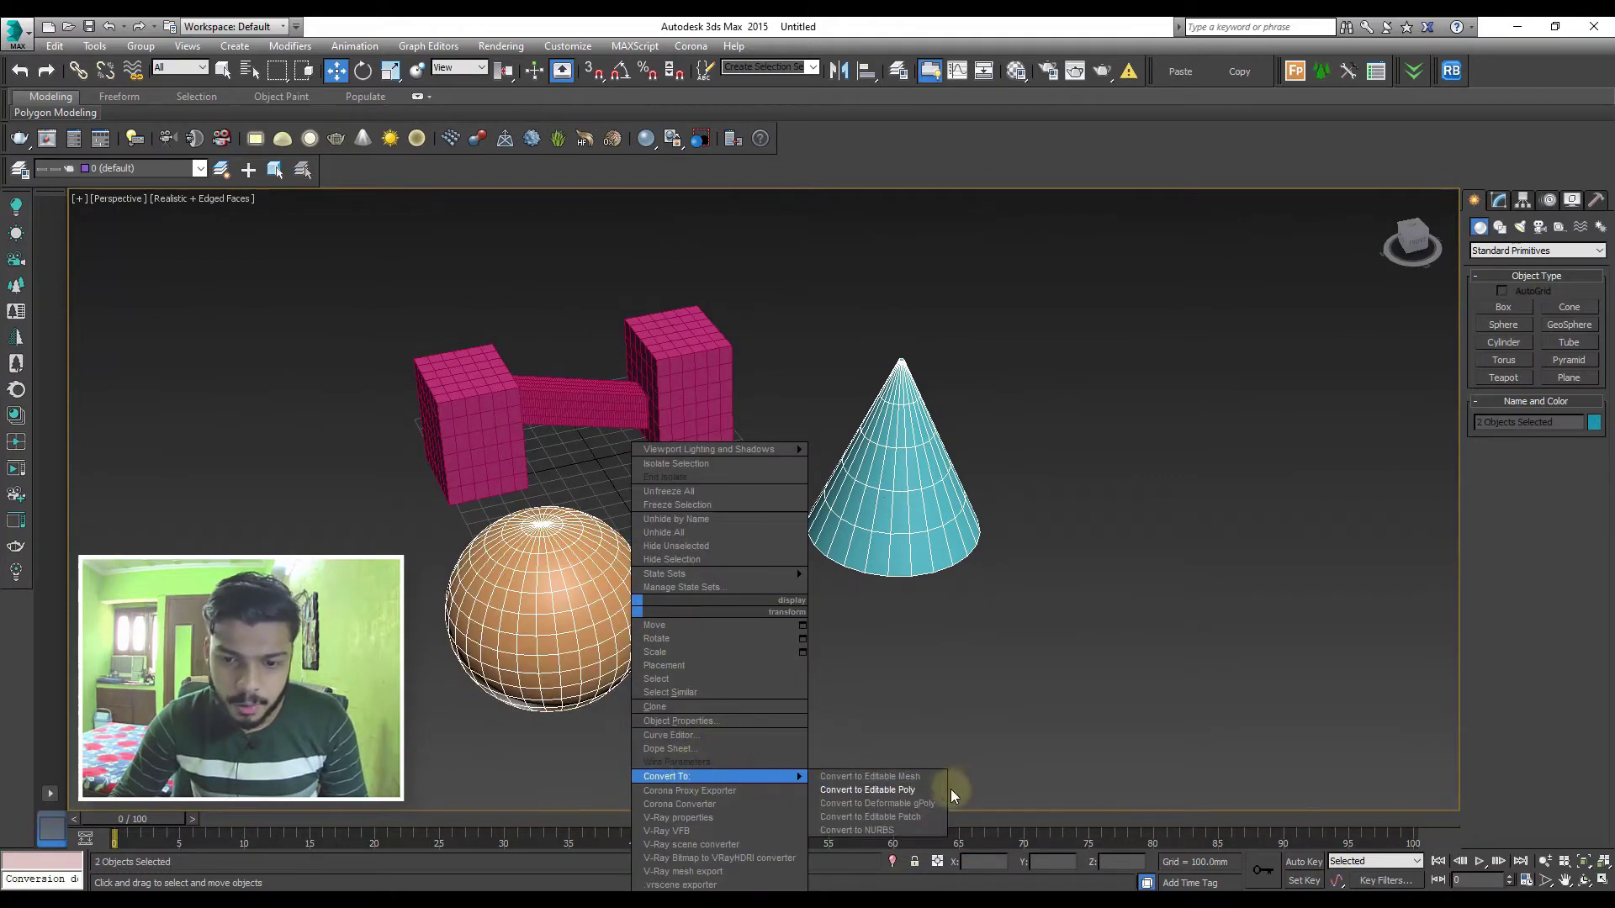
pyautogui.click(948, 788)
pyautogui.moveTo(929, 616)
pyautogui.keyDown('alt'); pyautogui.mouseDown(button='middle')
pyautogui.moveTo(1021, 620)
pyautogui.moveTo(1083, 530)
pyautogui.mouseUp(button='middle'); pyautogui.keyUp('alt')
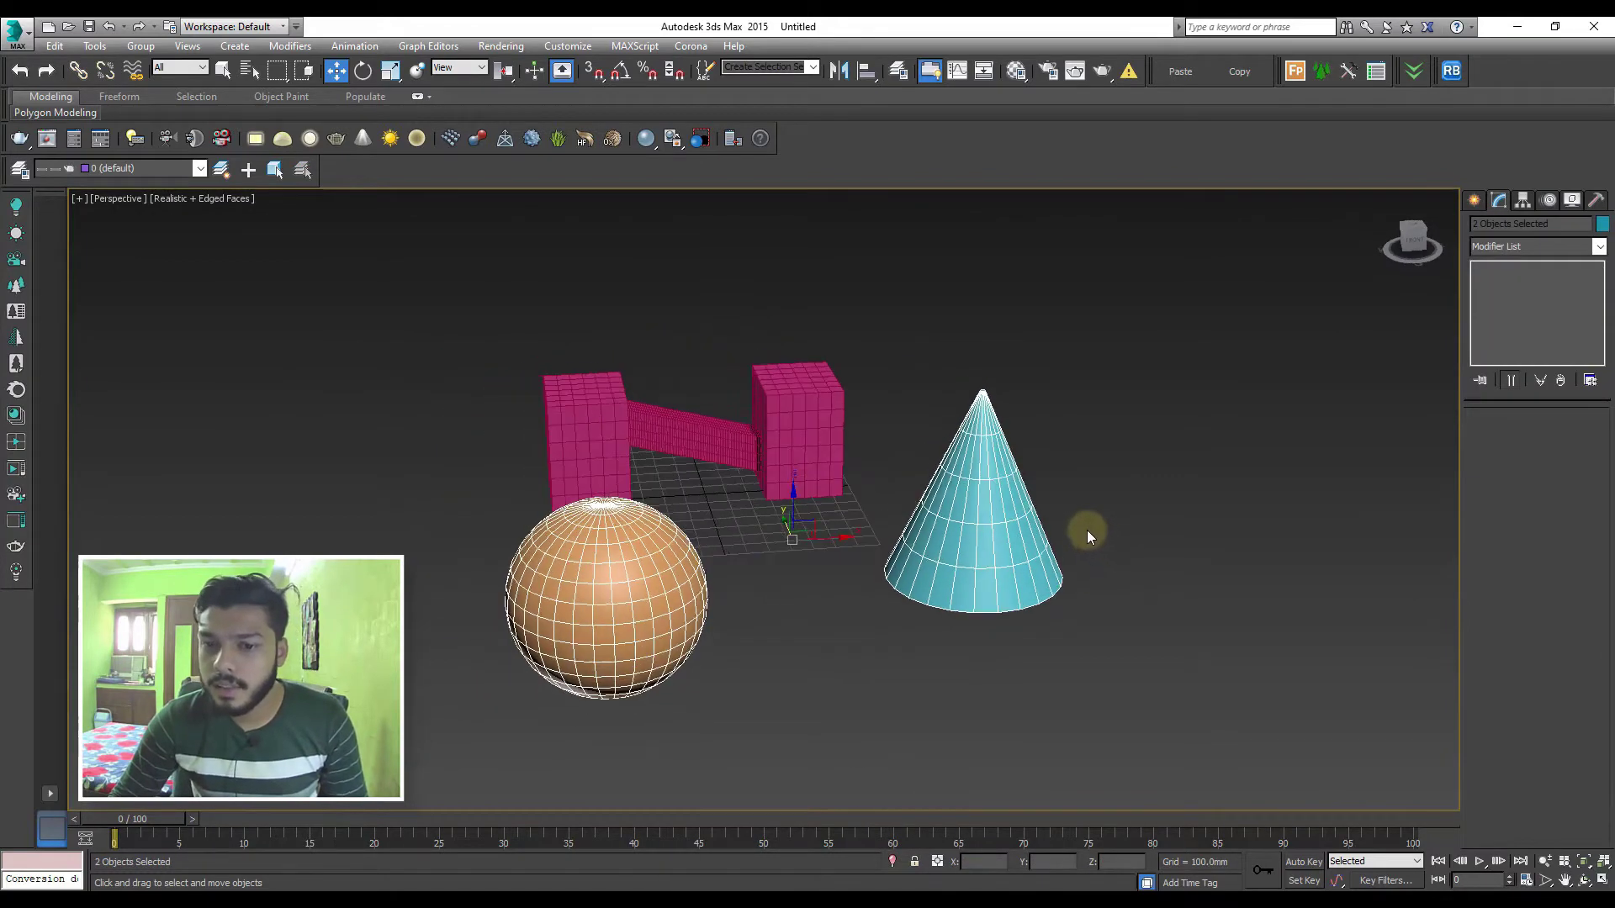
pyautogui.click(1045, 503)
# Delete a polygon on the cone's side, leaving a hole
pyautogui.click(1014, 511)
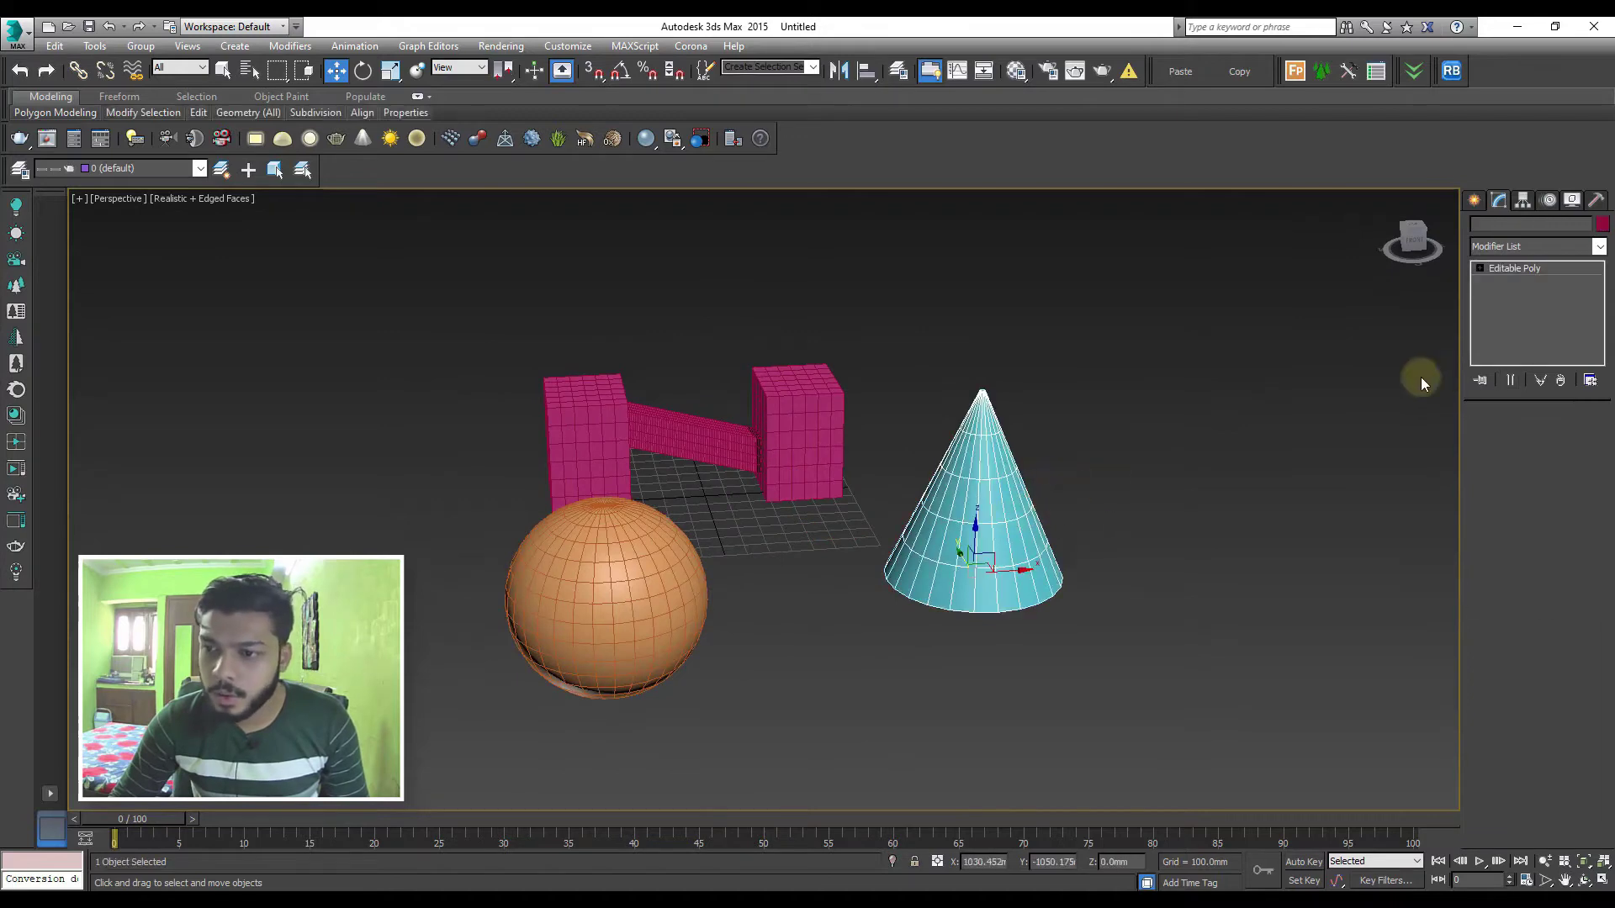
pyautogui.moveTo(1071, 496)
pyautogui.keyDown('alt'); pyautogui.mouseDown(button='middle')
pyautogui.moveTo(1220, 499)
pyautogui.moveTo(956, 511)
pyautogui.mouseUp(button='middle'); pyautogui.keyUp('alt')
pyautogui.press('4')
pyautogui.click(956, 511)
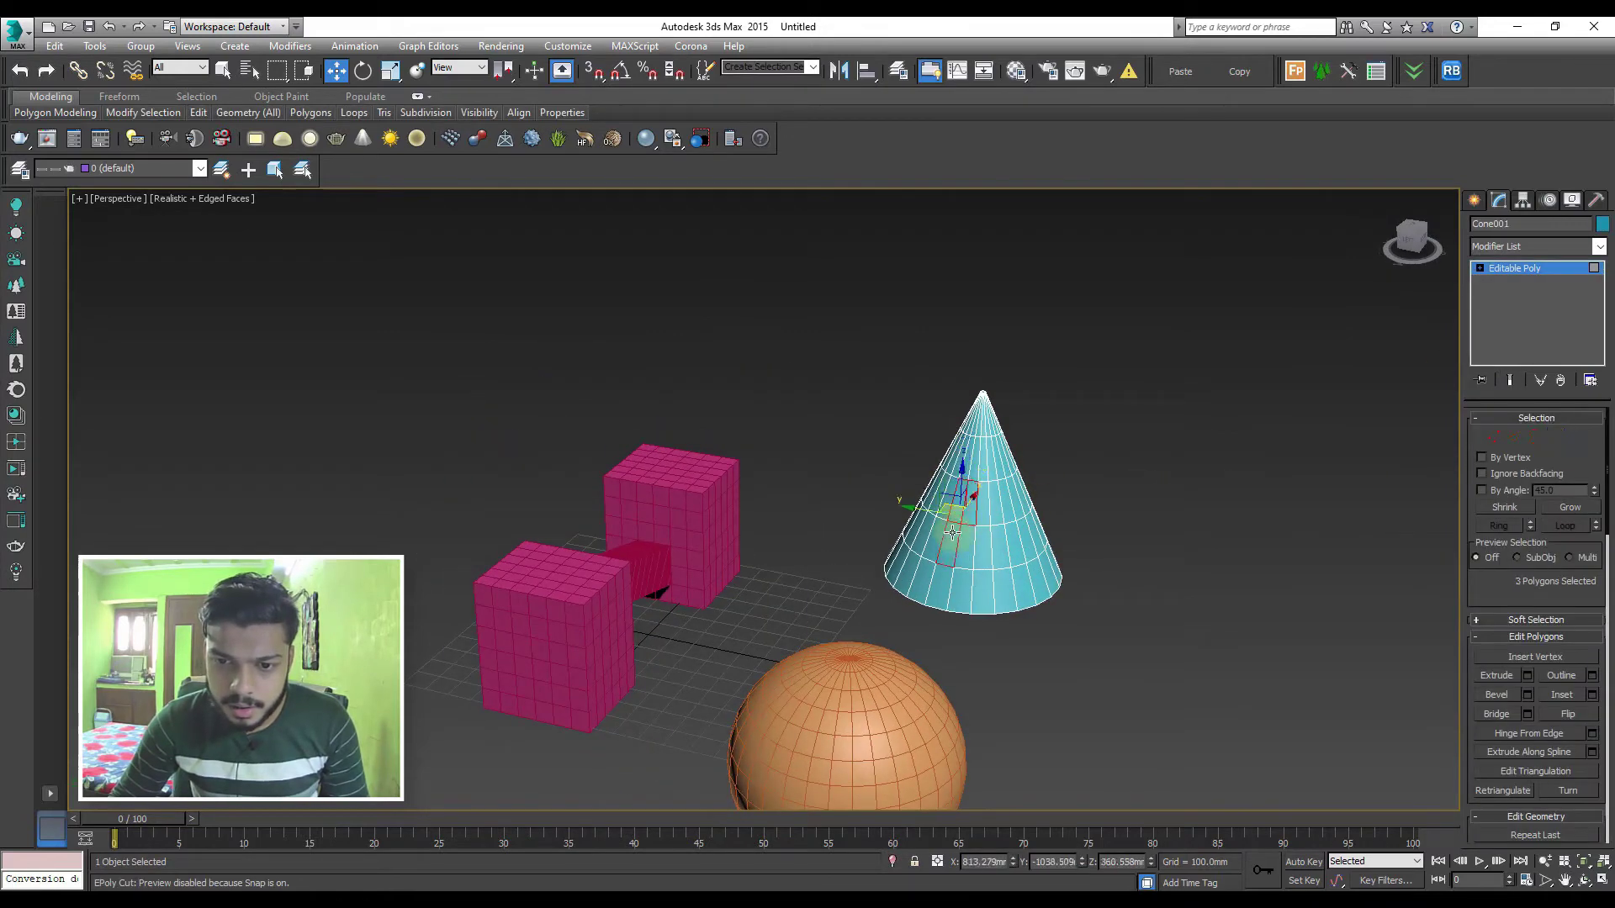
pyautogui.press('Delete')
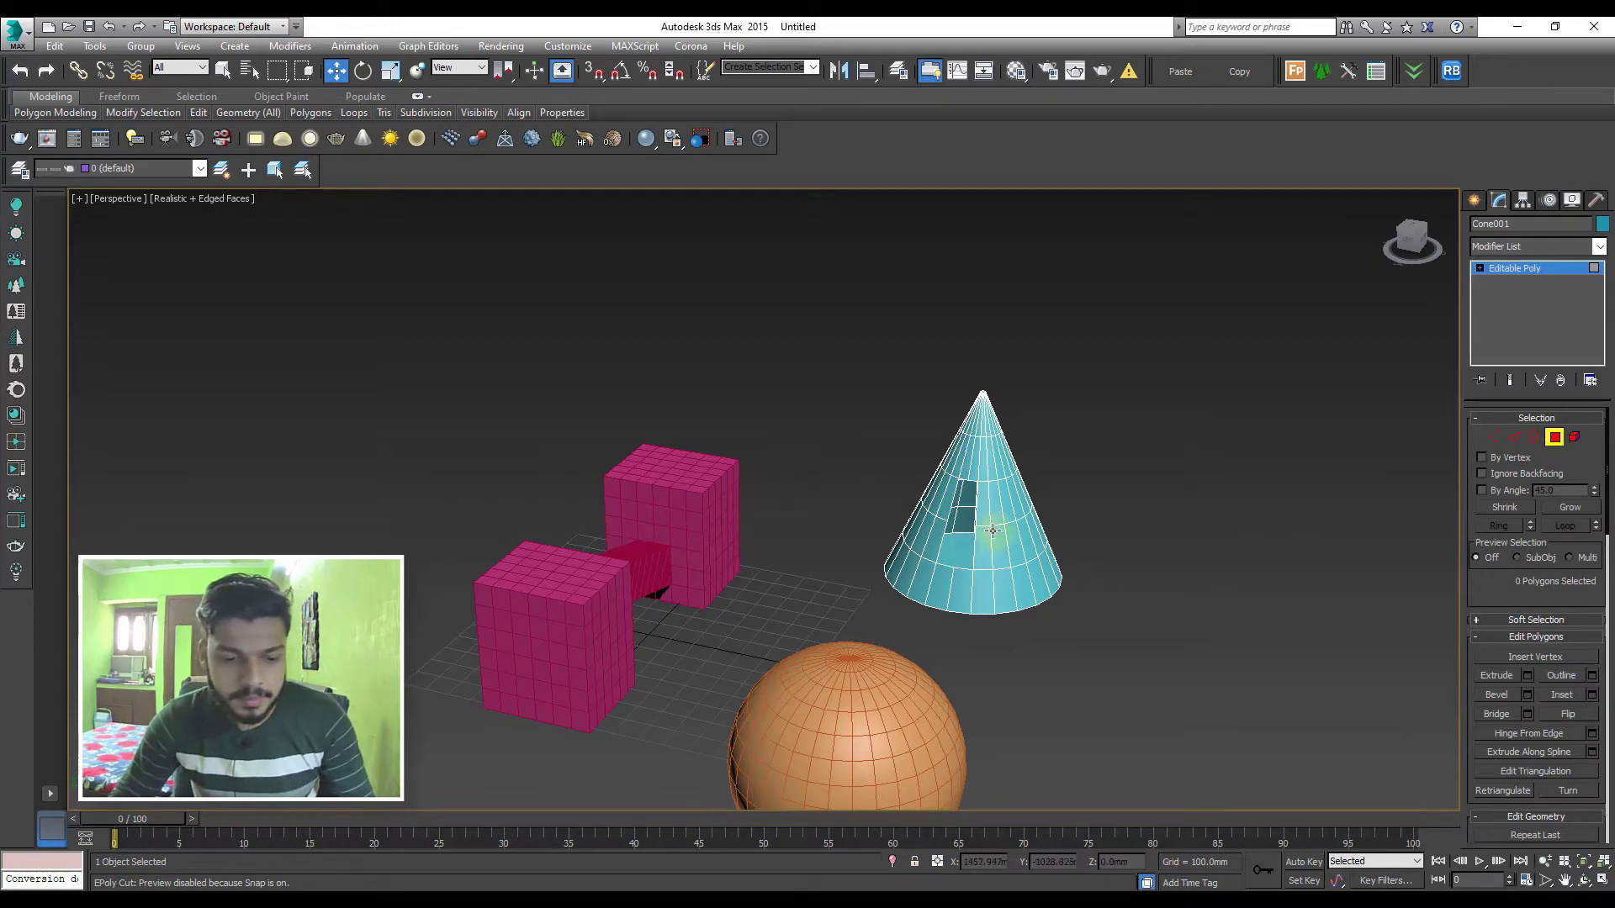
pyautogui.press('F3')
pyautogui.press('F3')
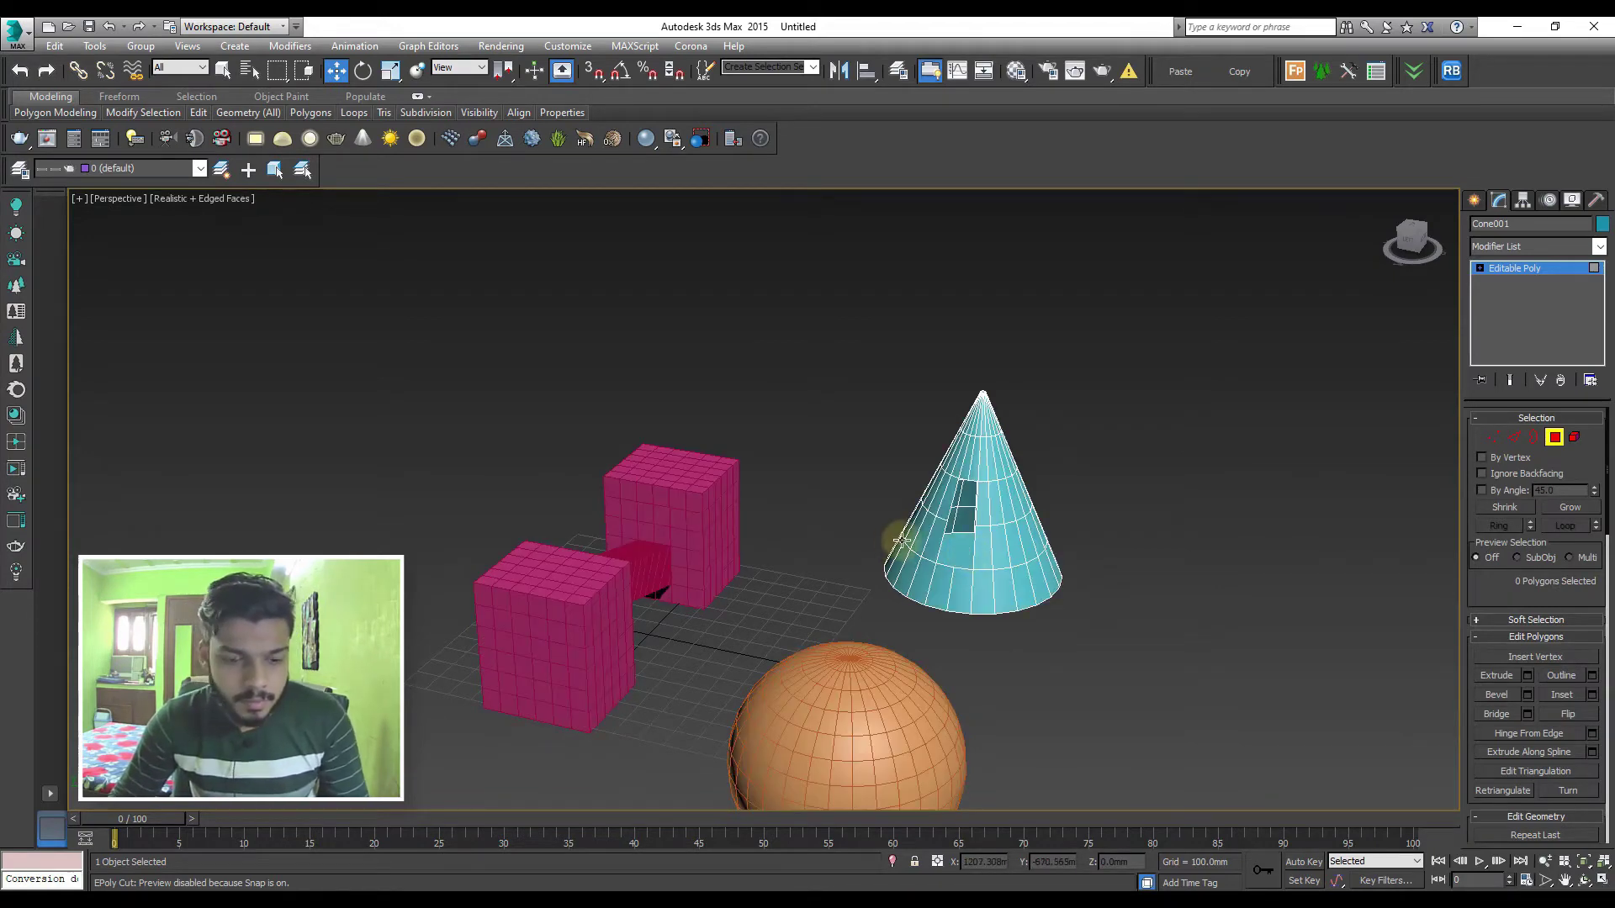
pyautogui.keyDown('alt'); pyautogui.moveTo(900, 541); pyautogui.dragTo(829, 553, button='middle'); pyautogui.keyUp('alt')
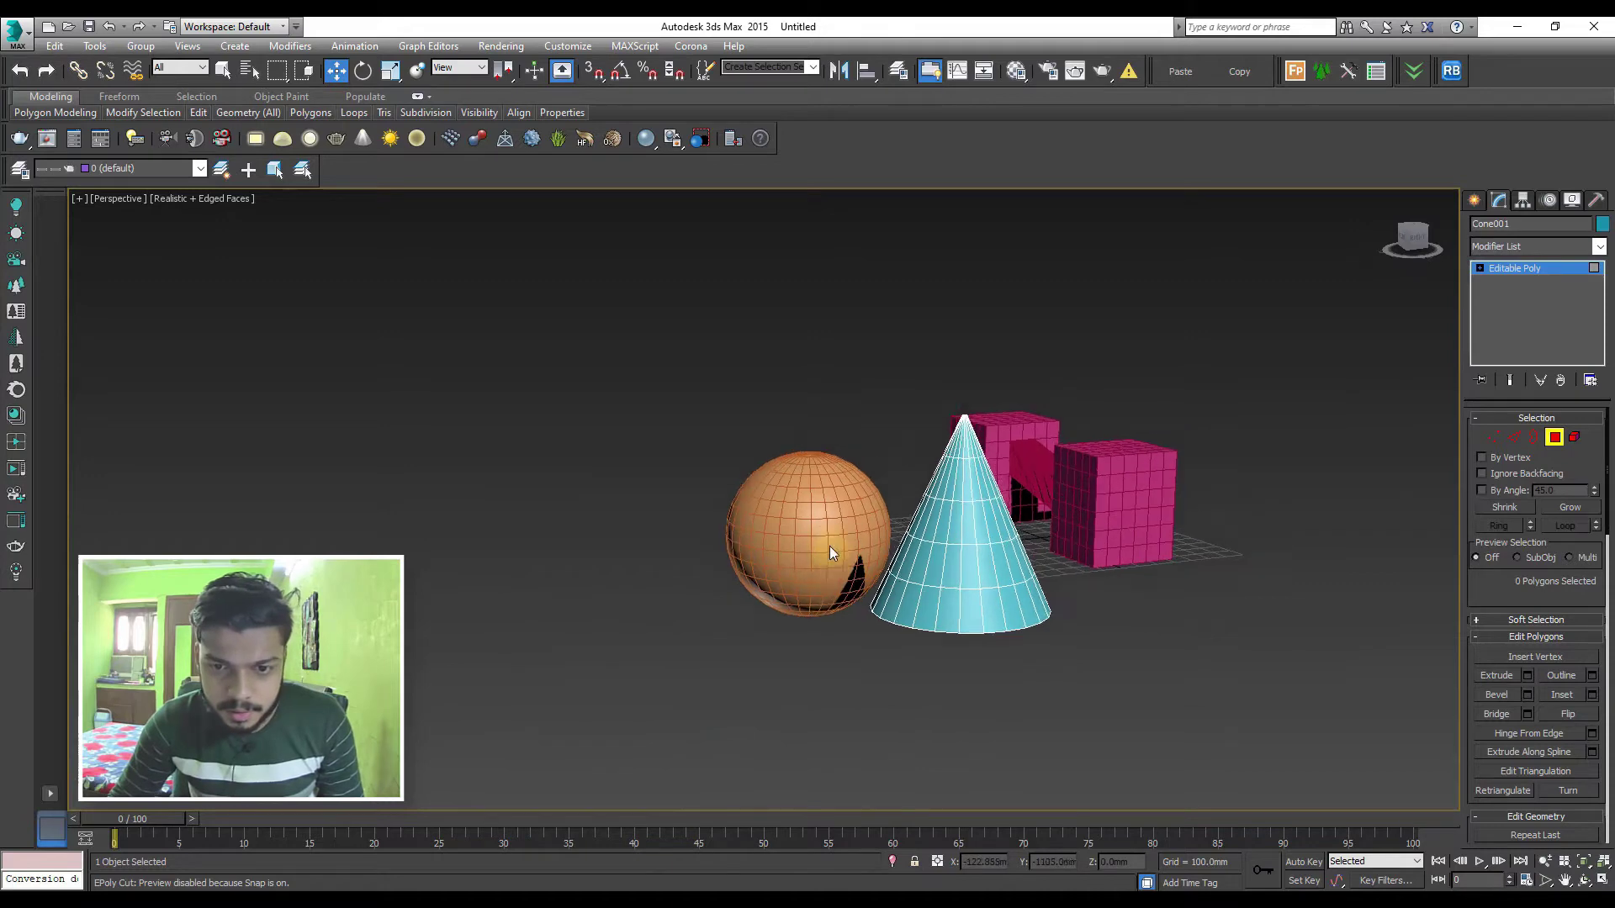
pyautogui.scroll(4, 829, 547)
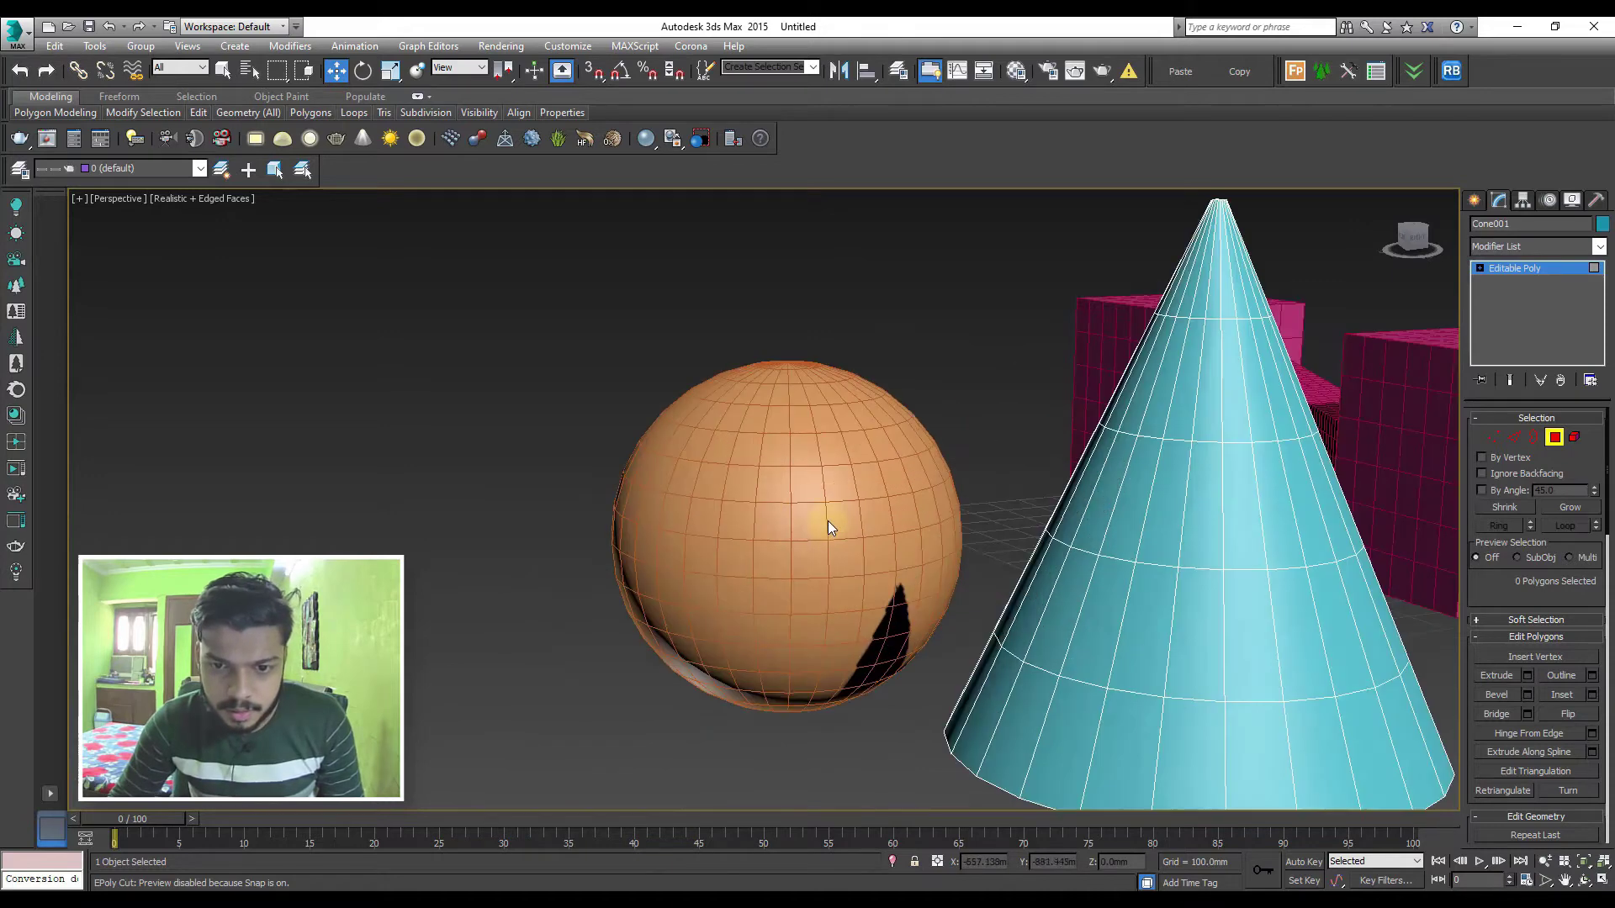
# Select the sphere and pick several of its side faces at Polygon level
pyautogui.click(1525, 270)
pyautogui.click(846, 426)
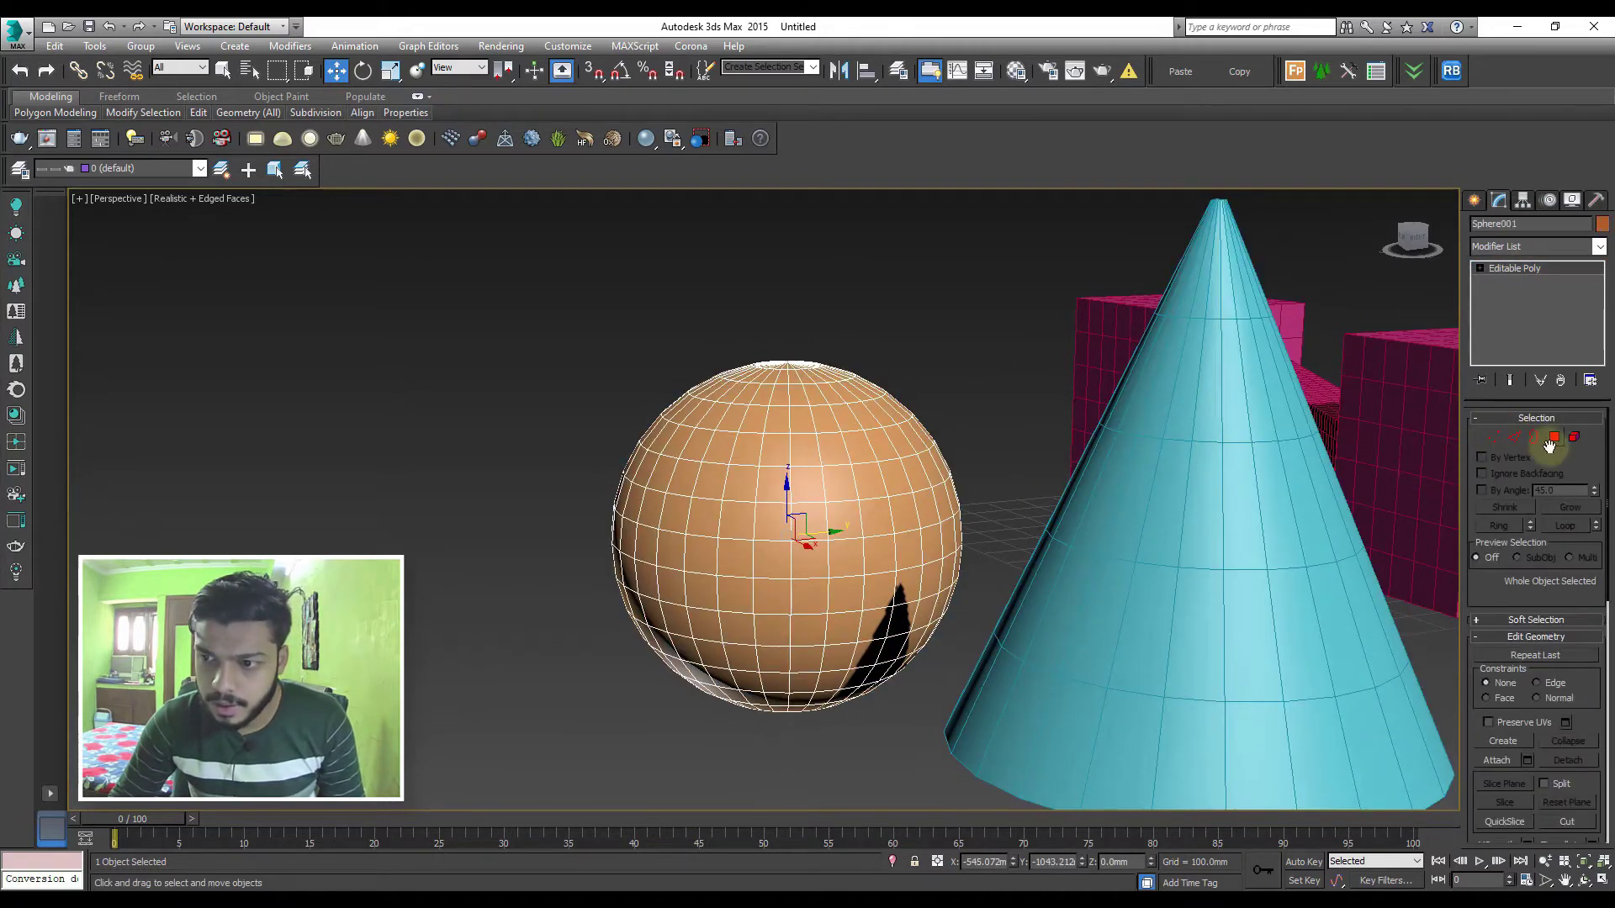
pyautogui.click(1555, 436)
pyautogui.click(774, 485)
pyautogui.keyDown('ctrl'); pyautogui.click(774, 450); pyautogui.keyUp('ctrl')
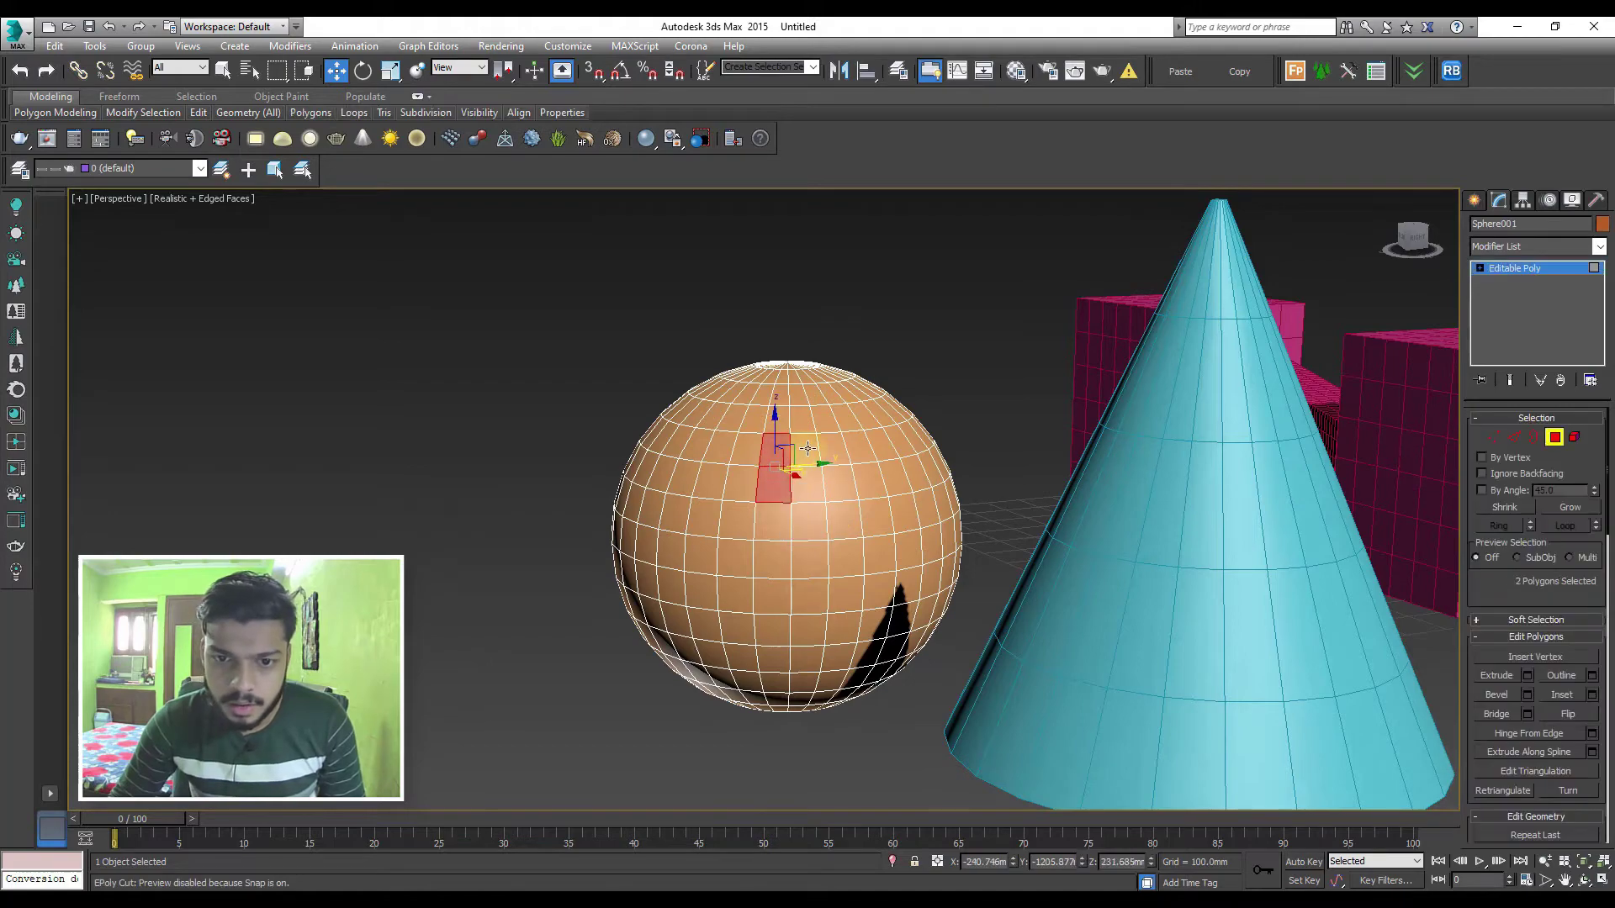
pyautogui.keyDown('ctrl'); pyautogui.click(808, 485); pyautogui.keyUp('ctrl')
pyautogui.moveTo(865, 509)
pyautogui.keyDown('alt'); pyautogui.mouseDown(button='middle')
pyautogui.moveTo(980, 522)
pyautogui.moveTo(995, 539)
pyautogui.moveTo(739, 534)
pyautogui.moveTo(822, 513)
pyautogui.mouseUp(button='middle'); pyautogui.keyUp('alt')
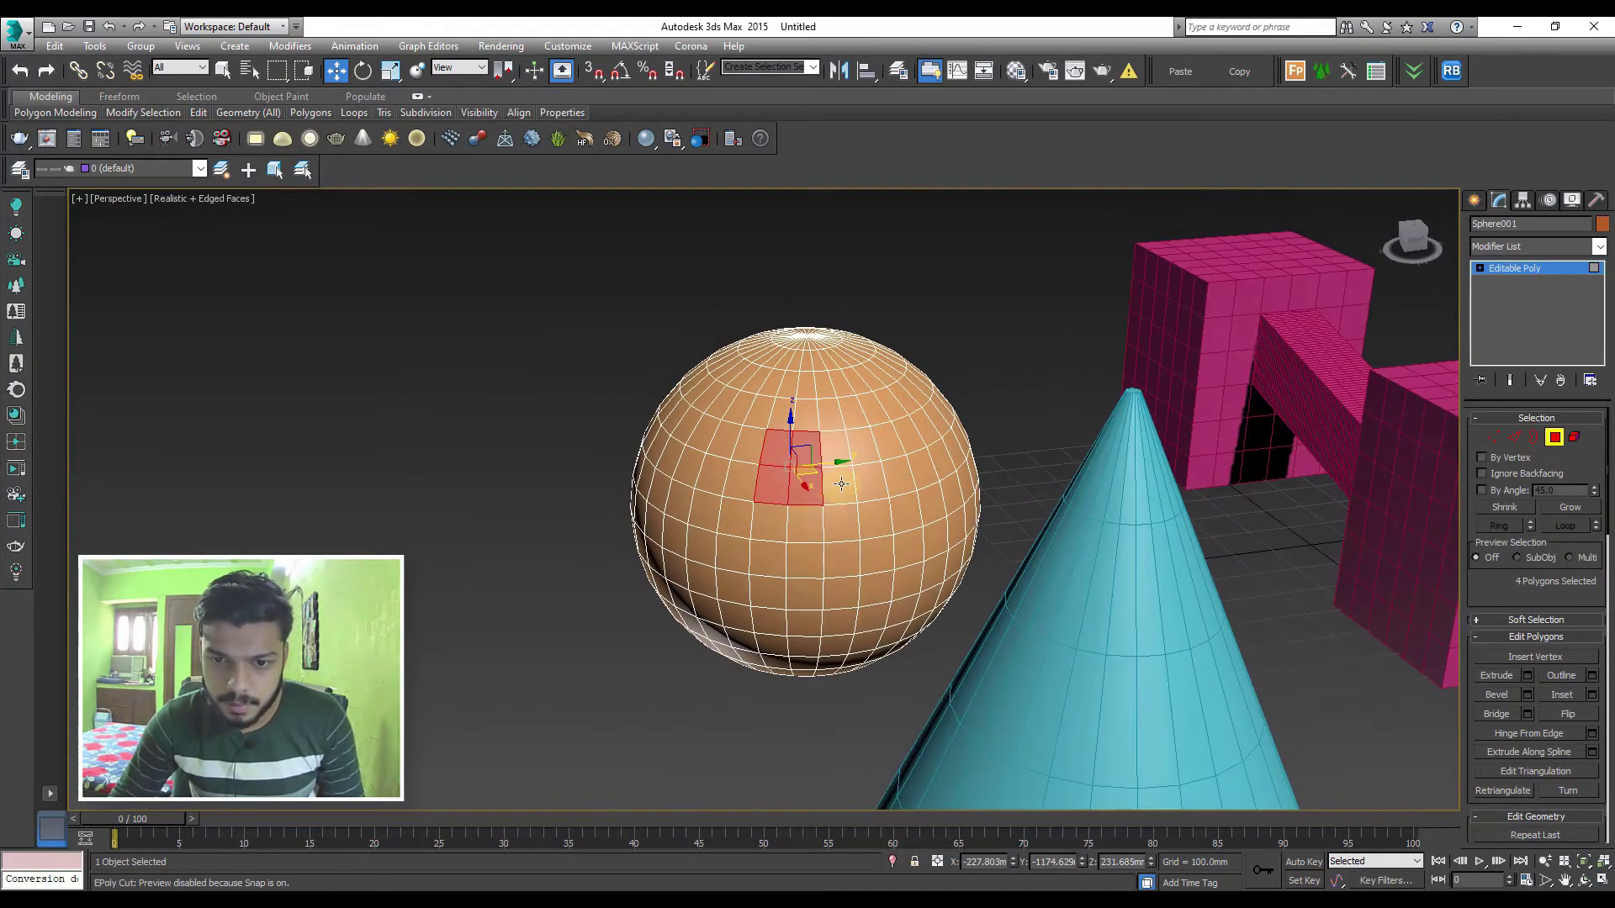
# Delete a patch of faces on the sphere's upper-right side to open a hole
pyautogui.click(931, 419)
pyautogui.keyDown('ctrl'); pyautogui.click(939, 446); pyautogui.keyUp('ctrl')
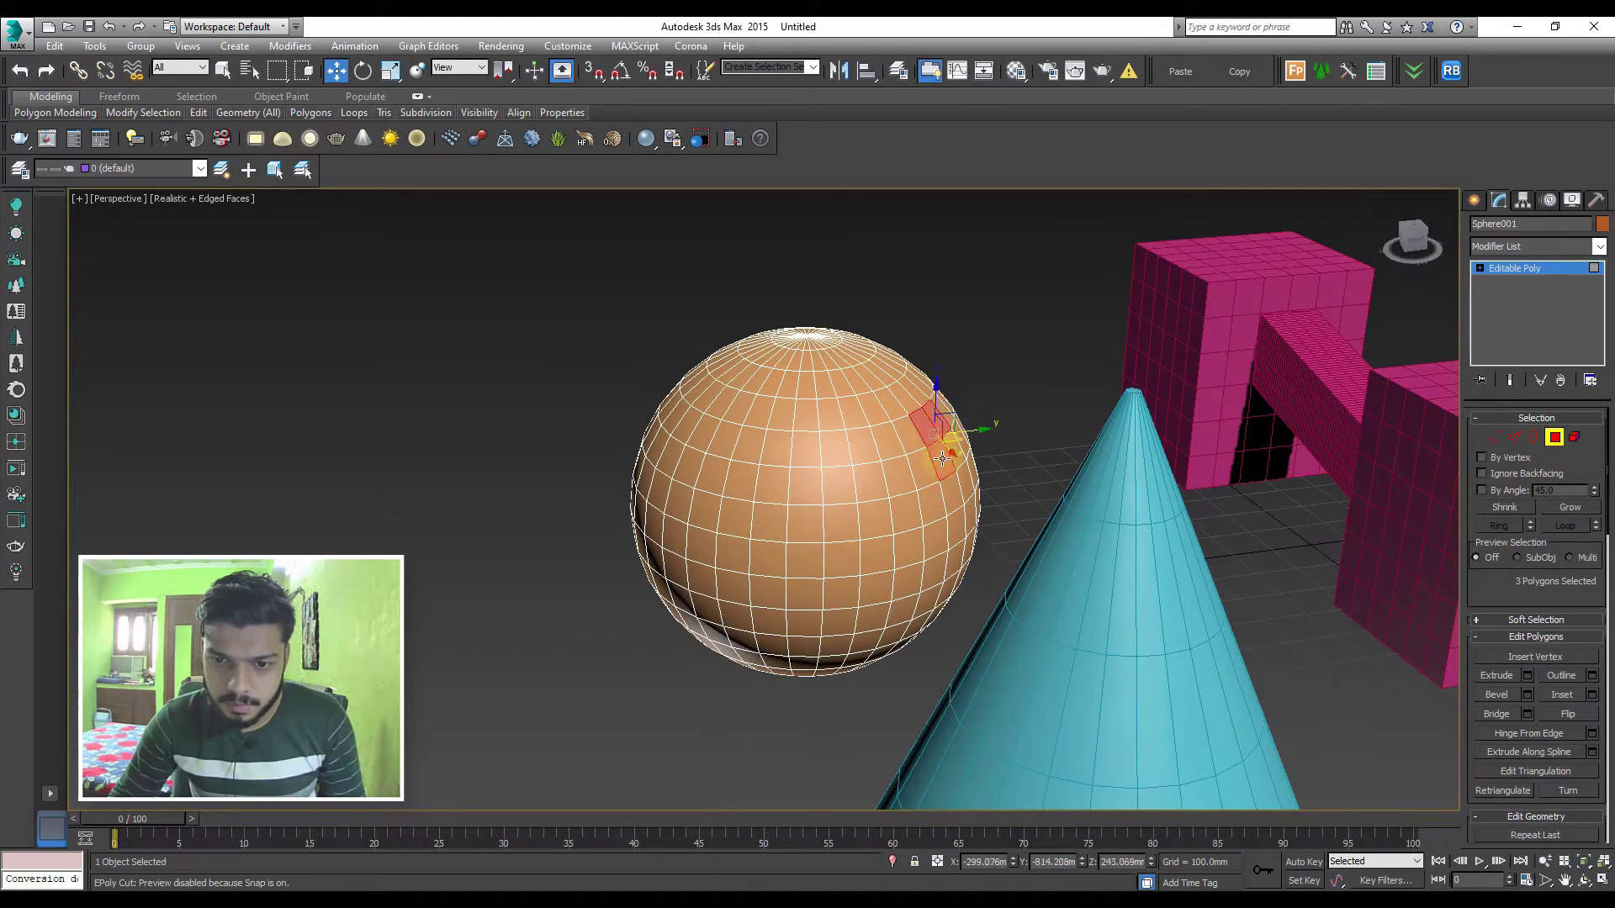
pyautogui.keyDown('ctrl'); pyautogui.click(911, 433); pyautogui.keyUp('ctrl')
pyautogui.keyDown('ctrl'); pyautogui.click(951, 441); pyautogui.keyUp('ctrl')
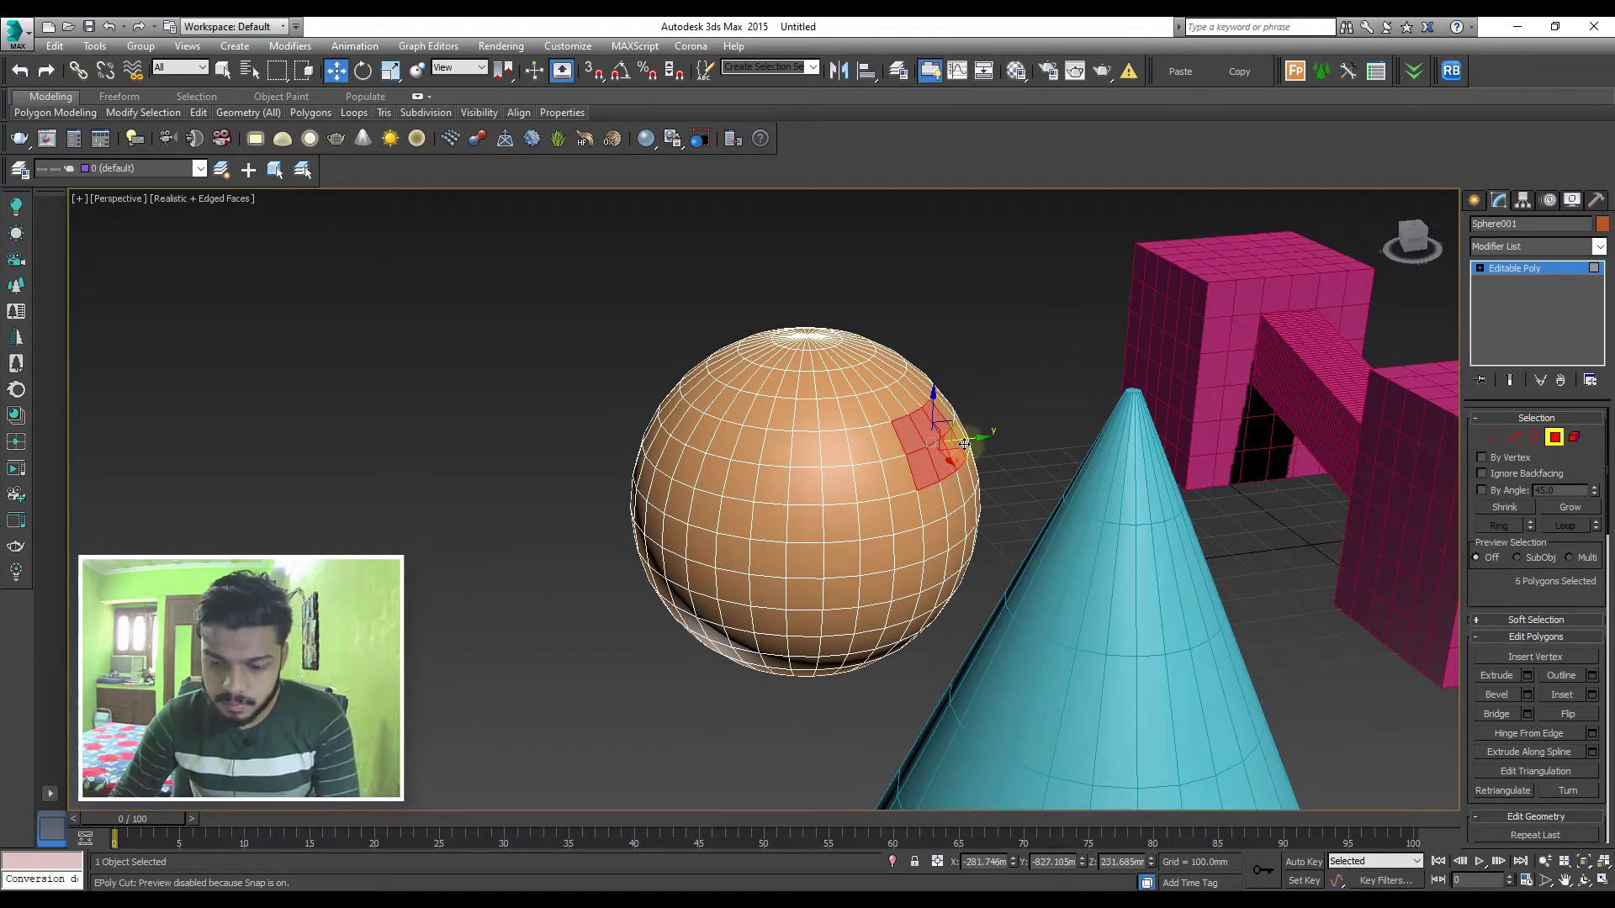
pyautogui.press('Delete')
pyautogui.click(1515, 267)
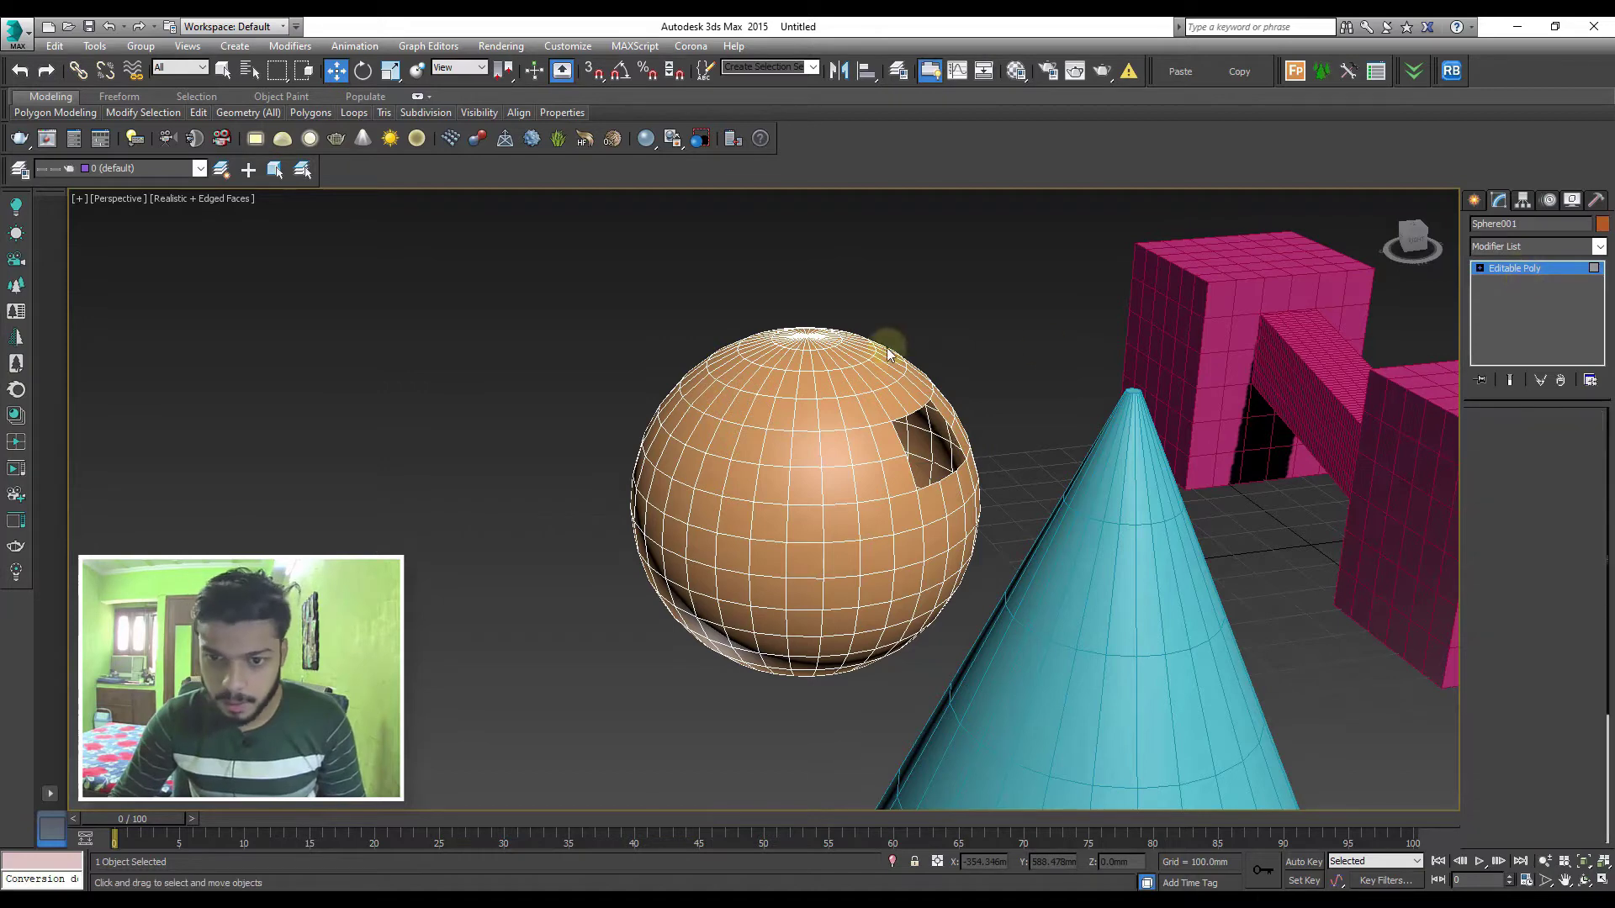
pyautogui.moveTo(889, 353)
pyautogui.keyDown('alt'); pyautogui.mouseDown(button='middle')
pyautogui.moveTo(937, 396)
pyautogui.moveTo(968, 386)
pyautogui.mouseUp(button='middle'); pyautogui.keyUp('alt')
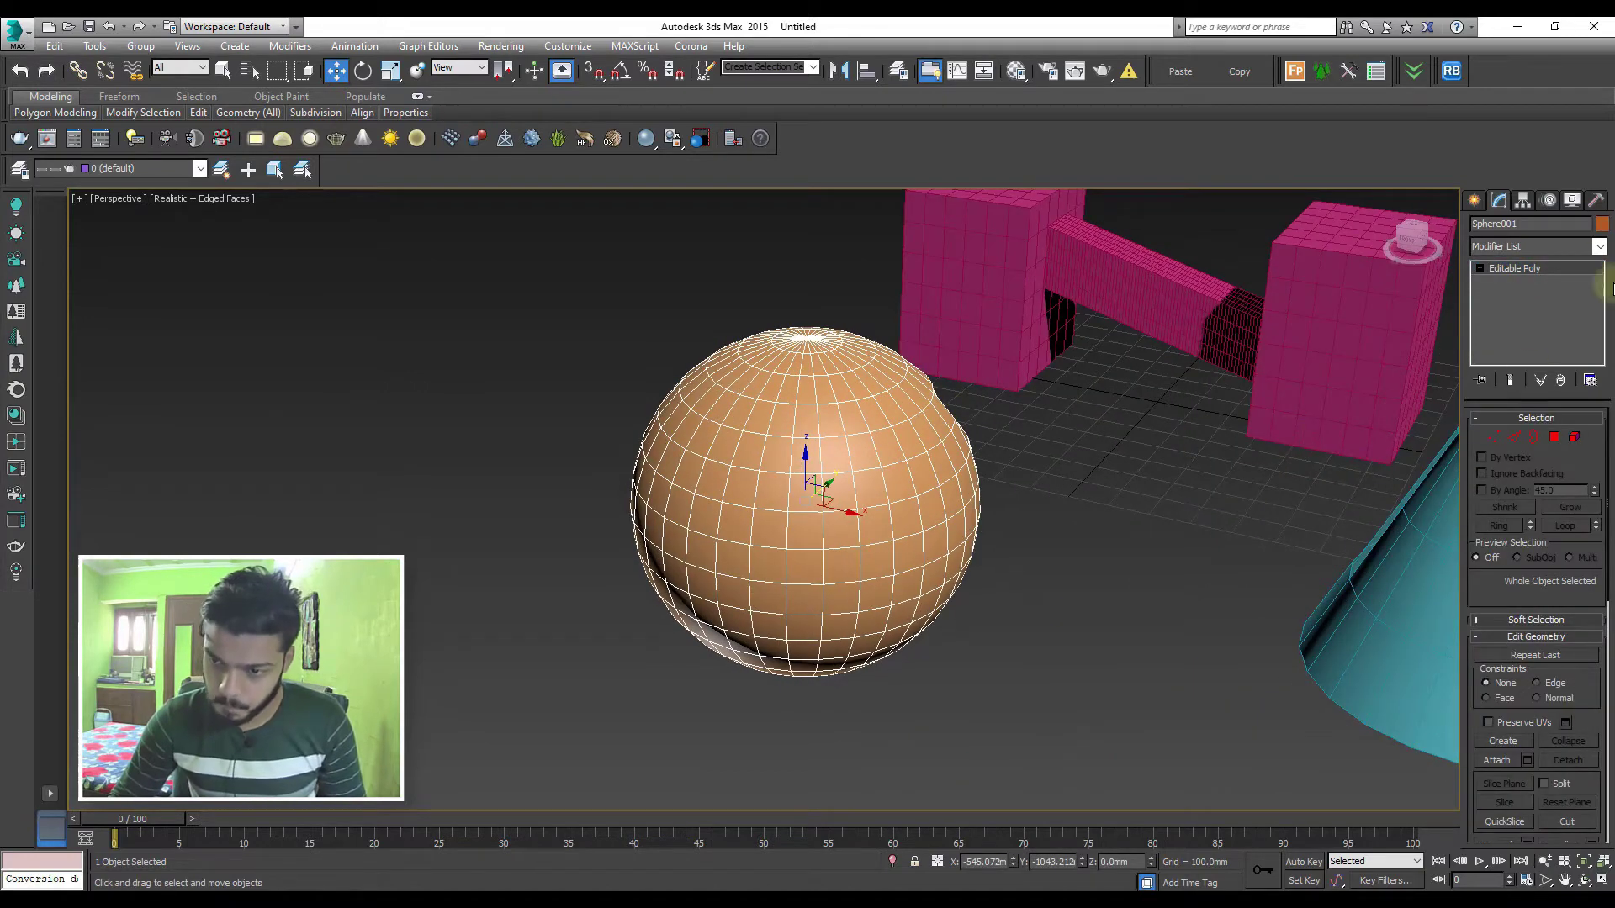
# Start a Connect compound object from the selected sphere
pyautogui.click(1510, 245)
pyautogui.click(1269, 343)
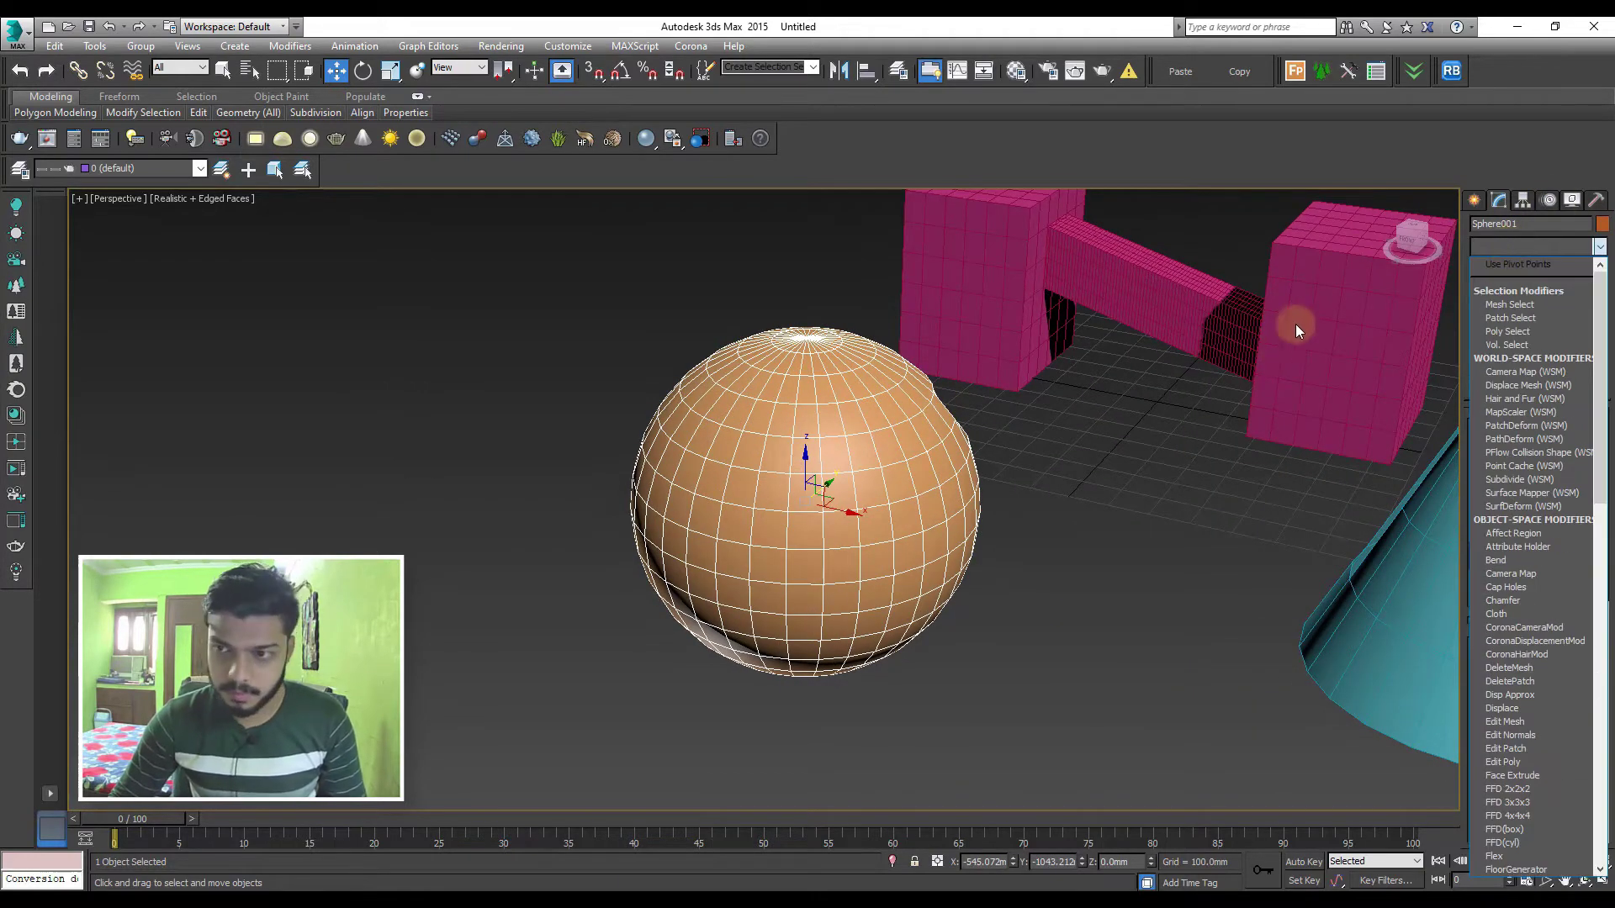
pyautogui.click(1474, 200)
pyautogui.click(1498, 251)
pyautogui.click(1501, 286)
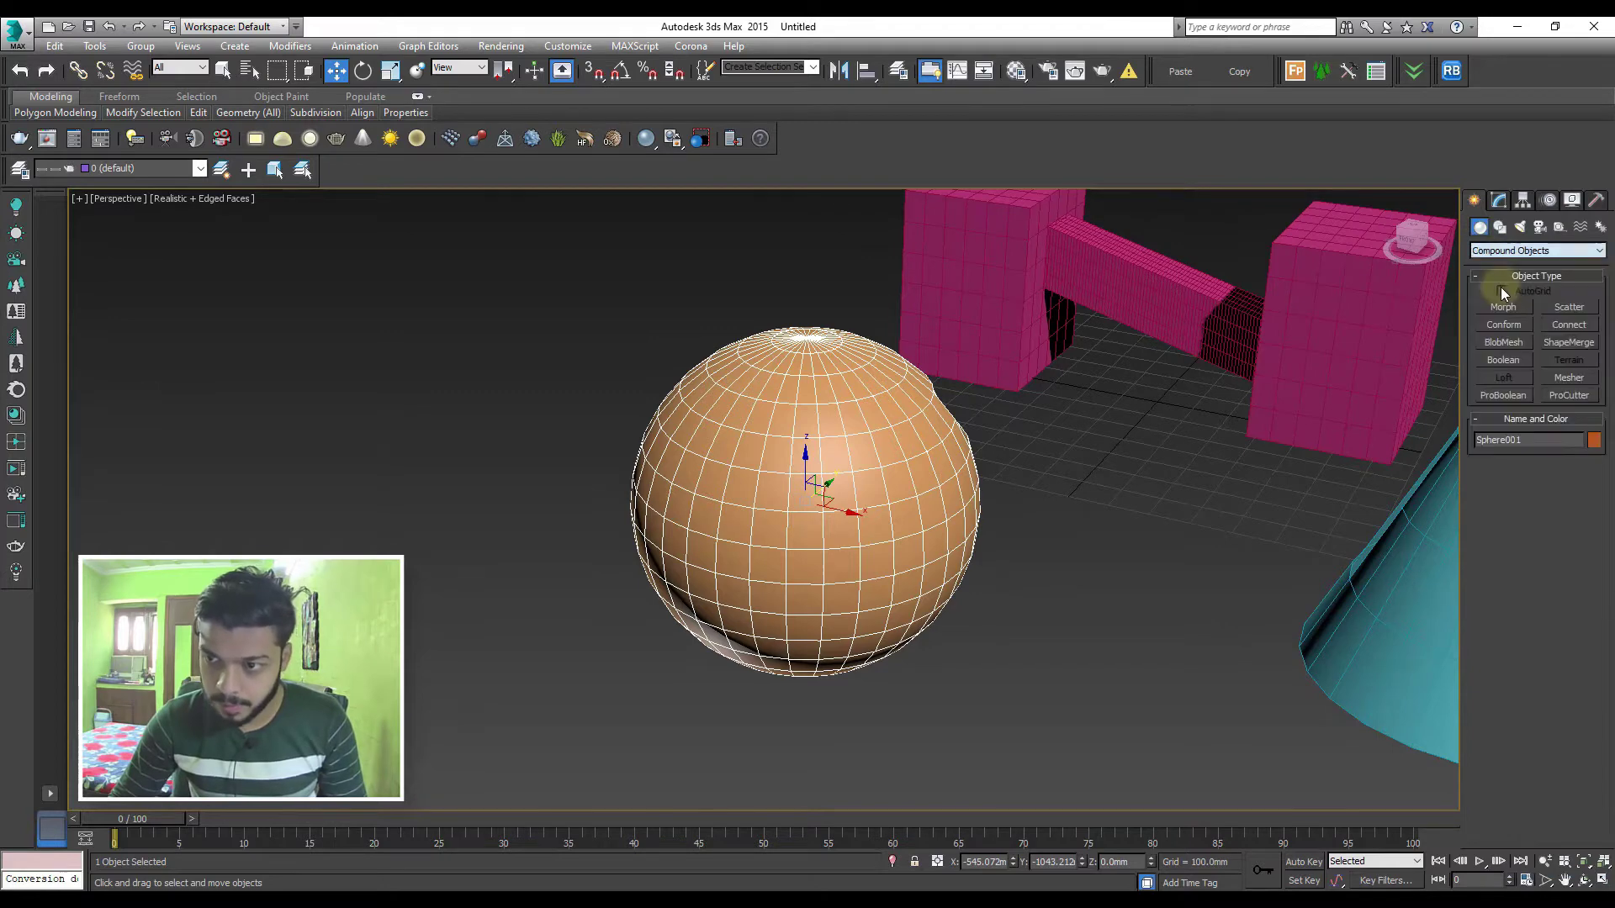
pyautogui.click(1561, 328)
# Pick the cone as the Connect operand to bridge it to the sphere
pyautogui.moveTo(1164, 410)
pyautogui.keyDown('alt'); pyautogui.mouseDown(button='middle')
pyautogui.moveTo(1228, 417)
pyautogui.moveTo(1029, 473)
pyautogui.mouseUp(button='middle'); pyautogui.keyUp('alt')
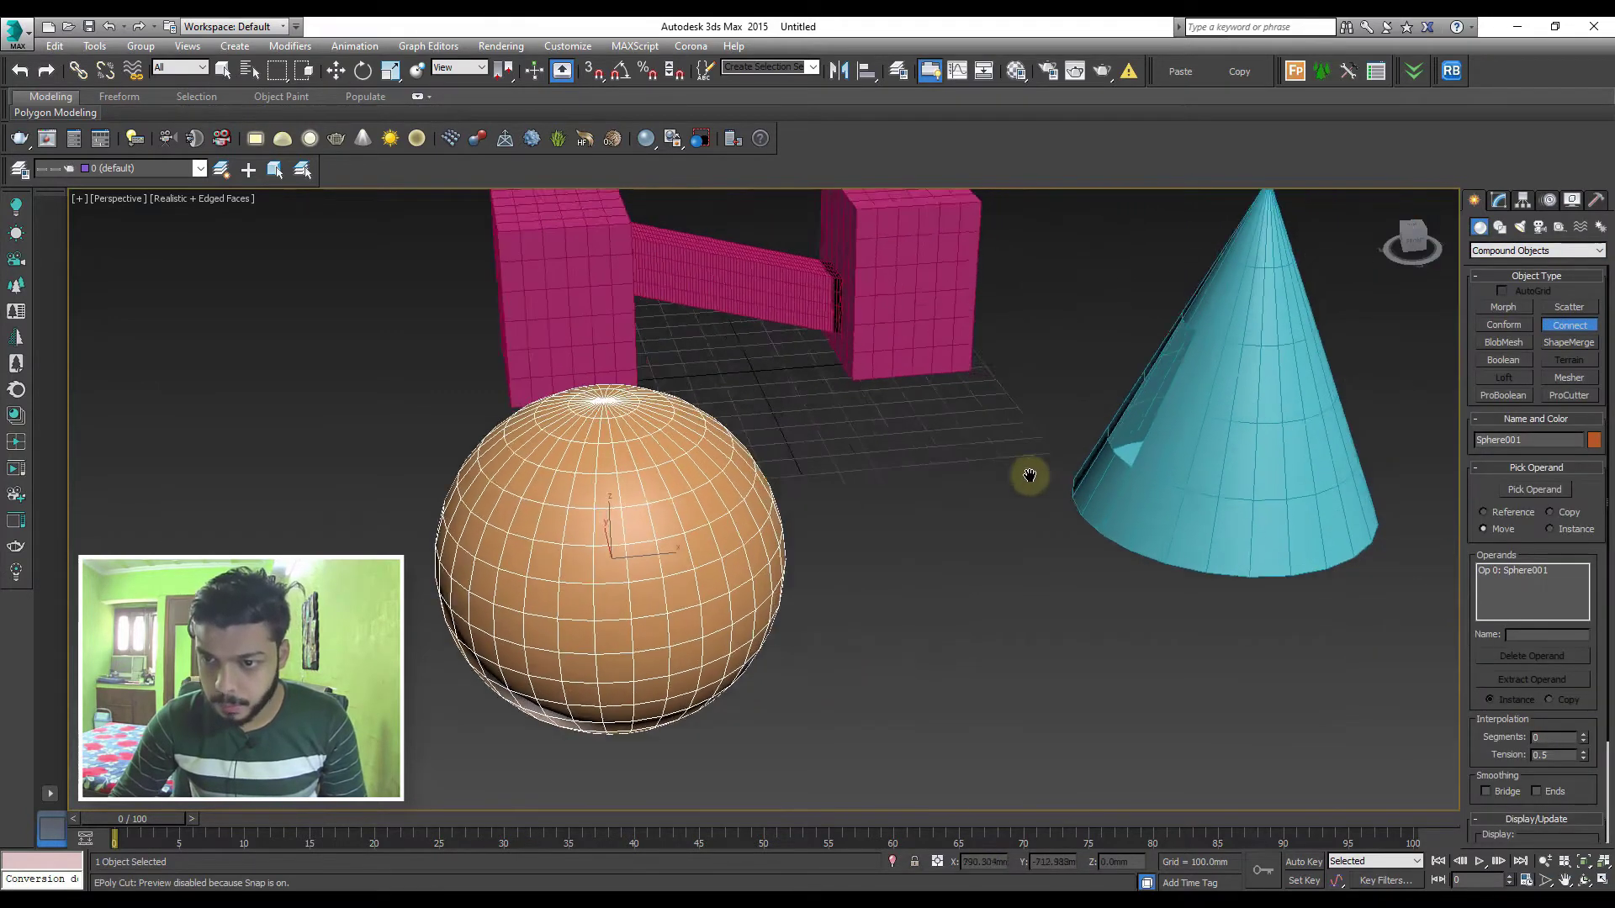
pyautogui.click(1534, 490)
pyautogui.click(1182, 440)
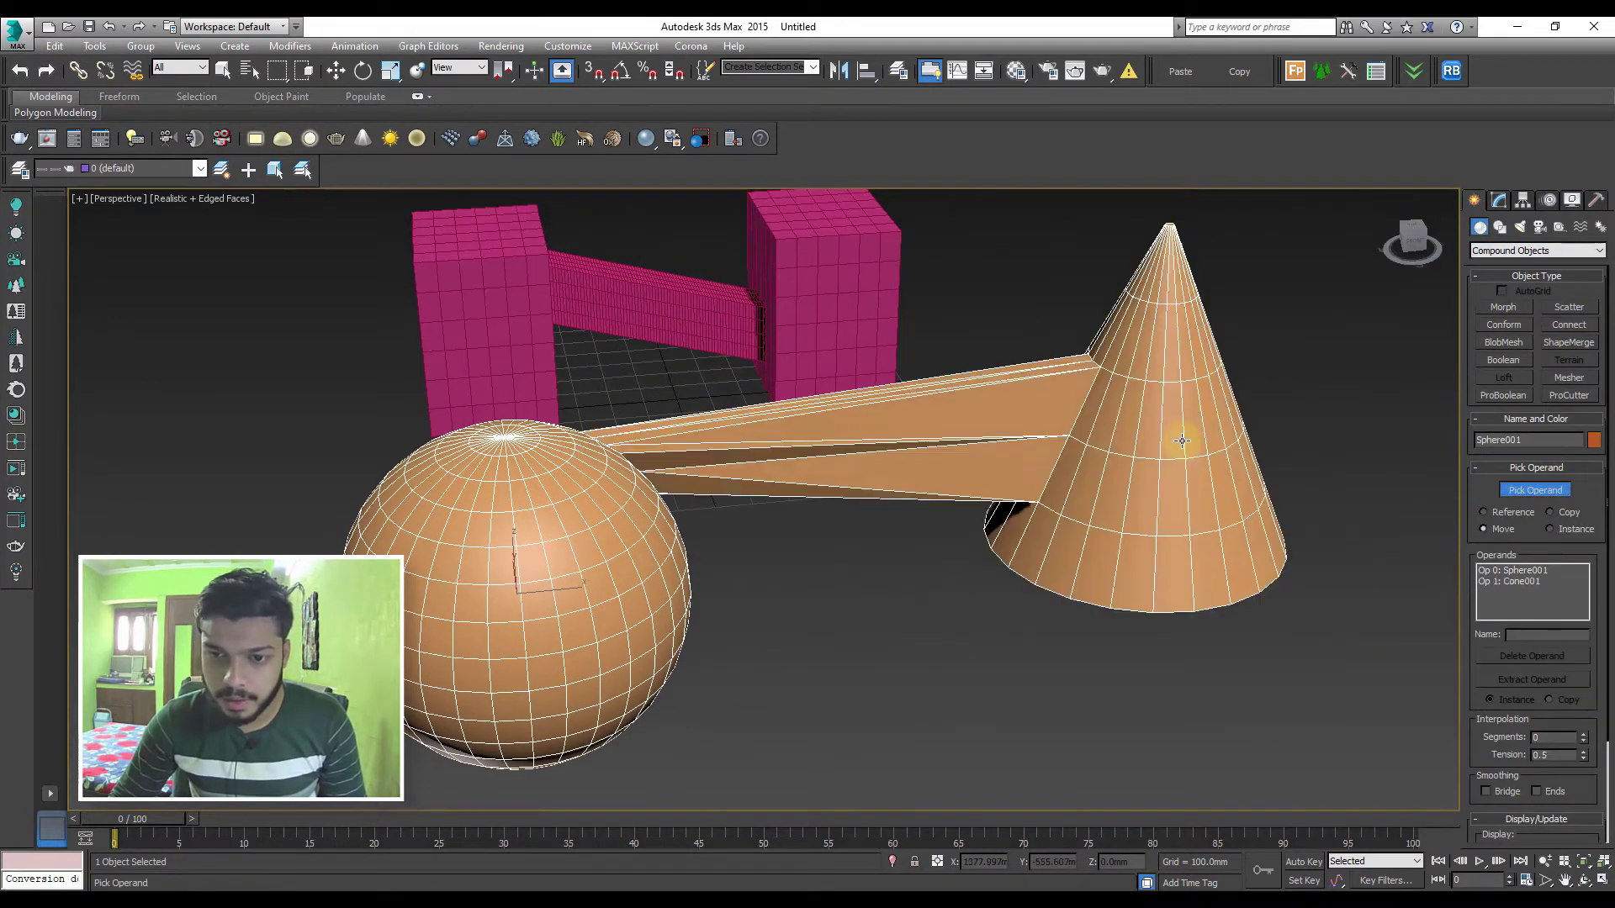
pyautogui.moveTo(1185, 471)
pyautogui.keyDown('alt'); pyautogui.mouseDown(button='middle')
pyautogui.moveTo(1048, 483)
pyautogui.moveTo(889, 468)
pyautogui.moveTo(818, 522)
pyautogui.mouseUp(button='middle'); pyautogui.keyUp('alt')
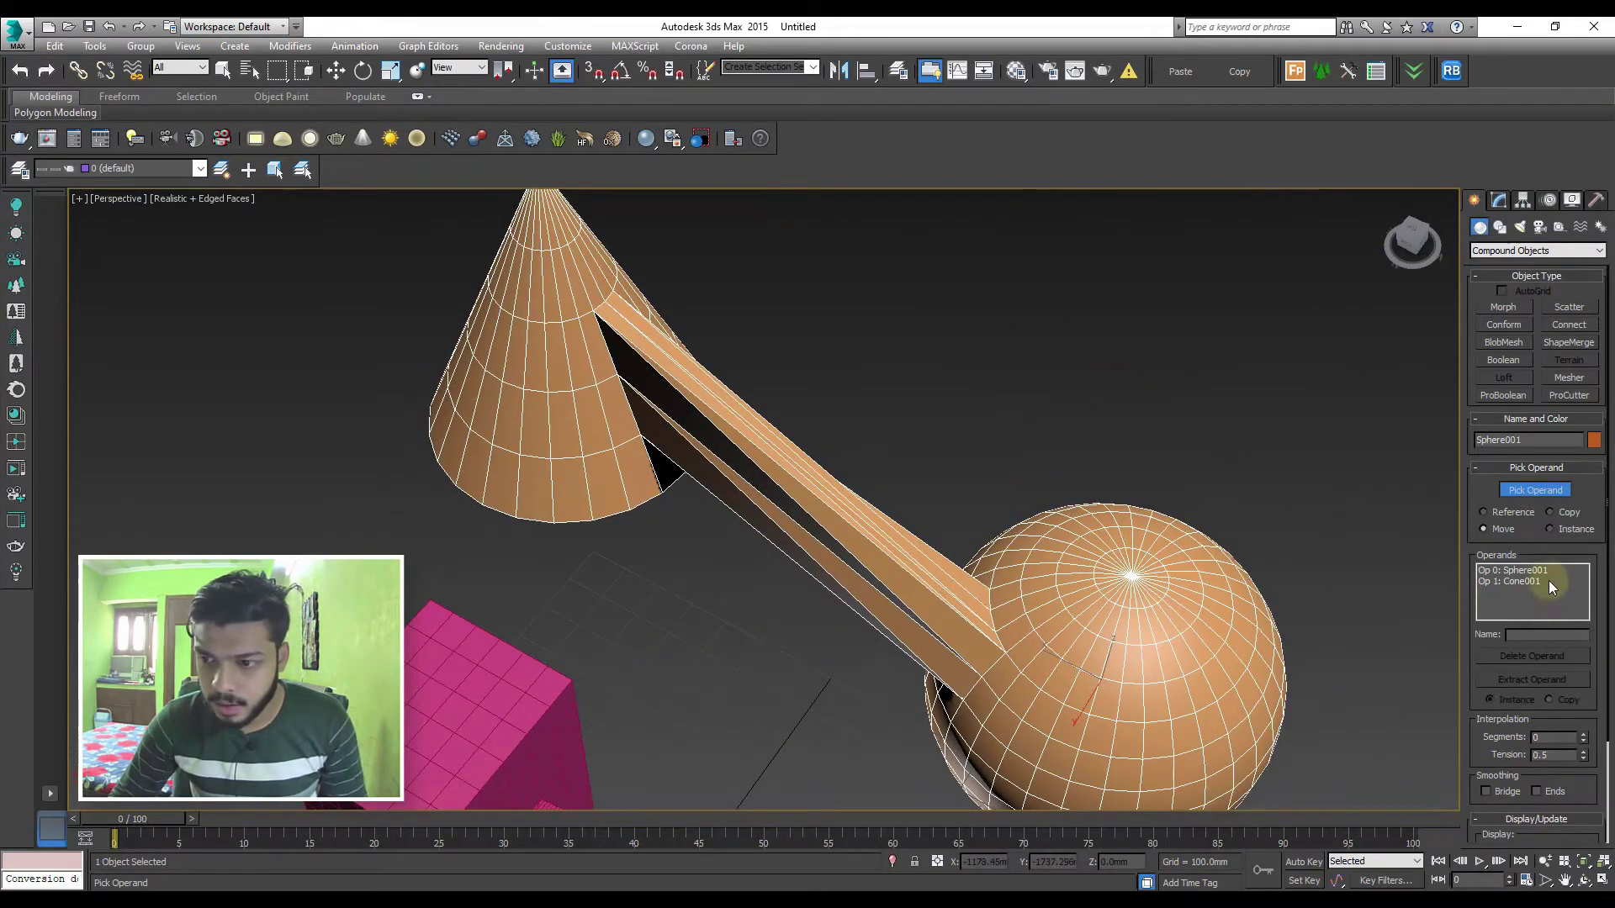
# Set the bridge to 72 segments and tension -0.05
pyautogui.moveTo(1517, 706); pyautogui.dragTo(1514, 516)
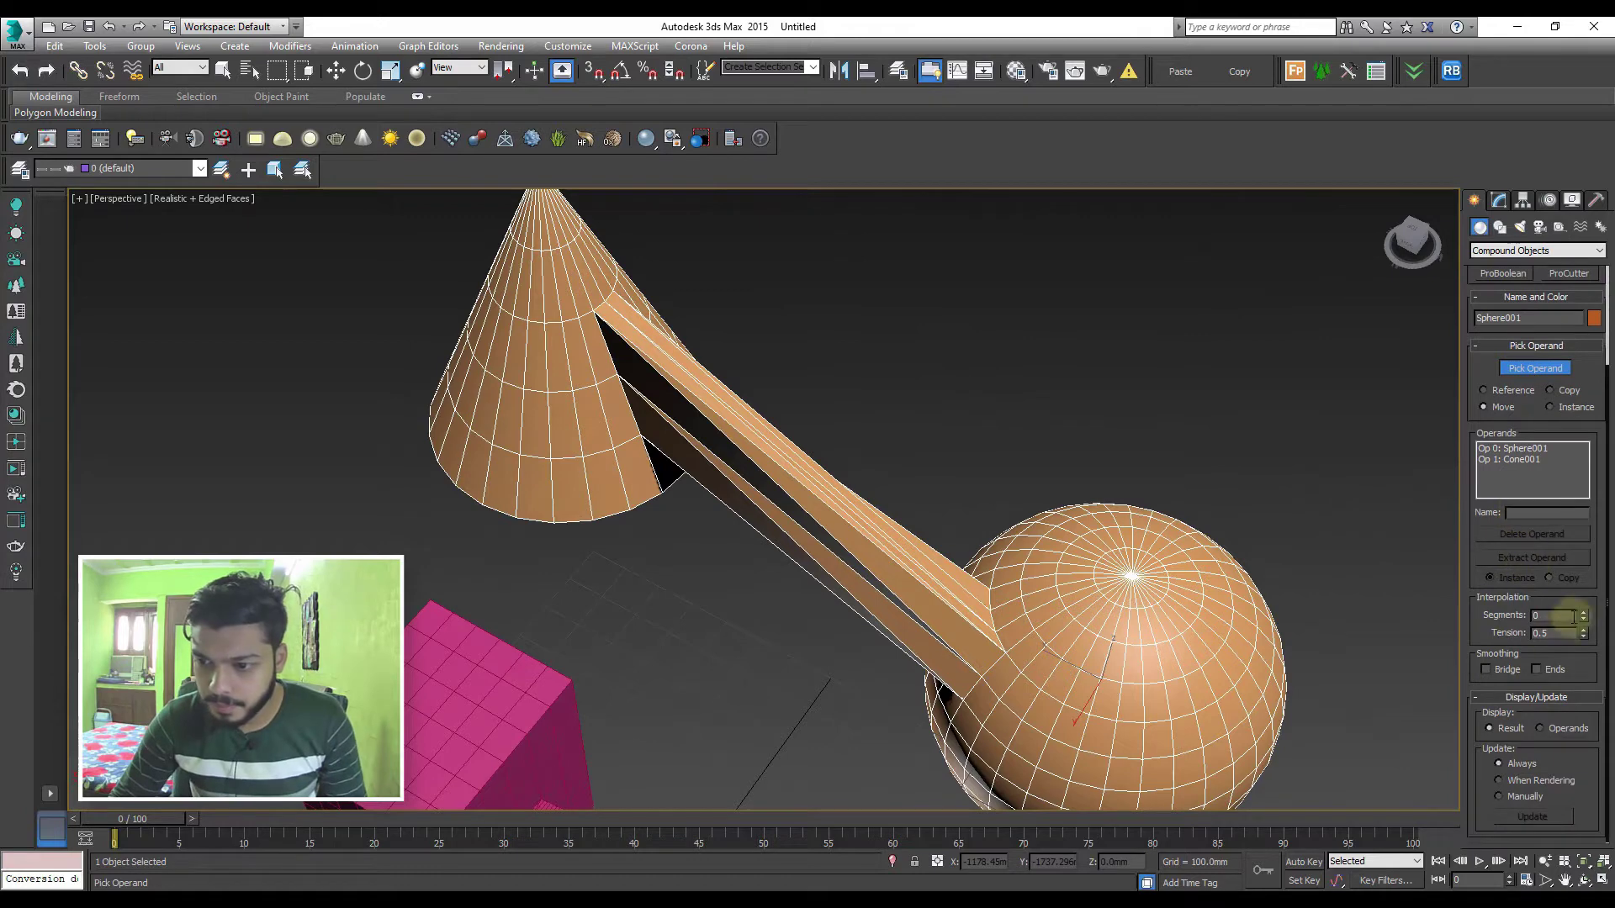
pyautogui.moveTo(1587, 613); pyautogui.dragTo(1592, 509)
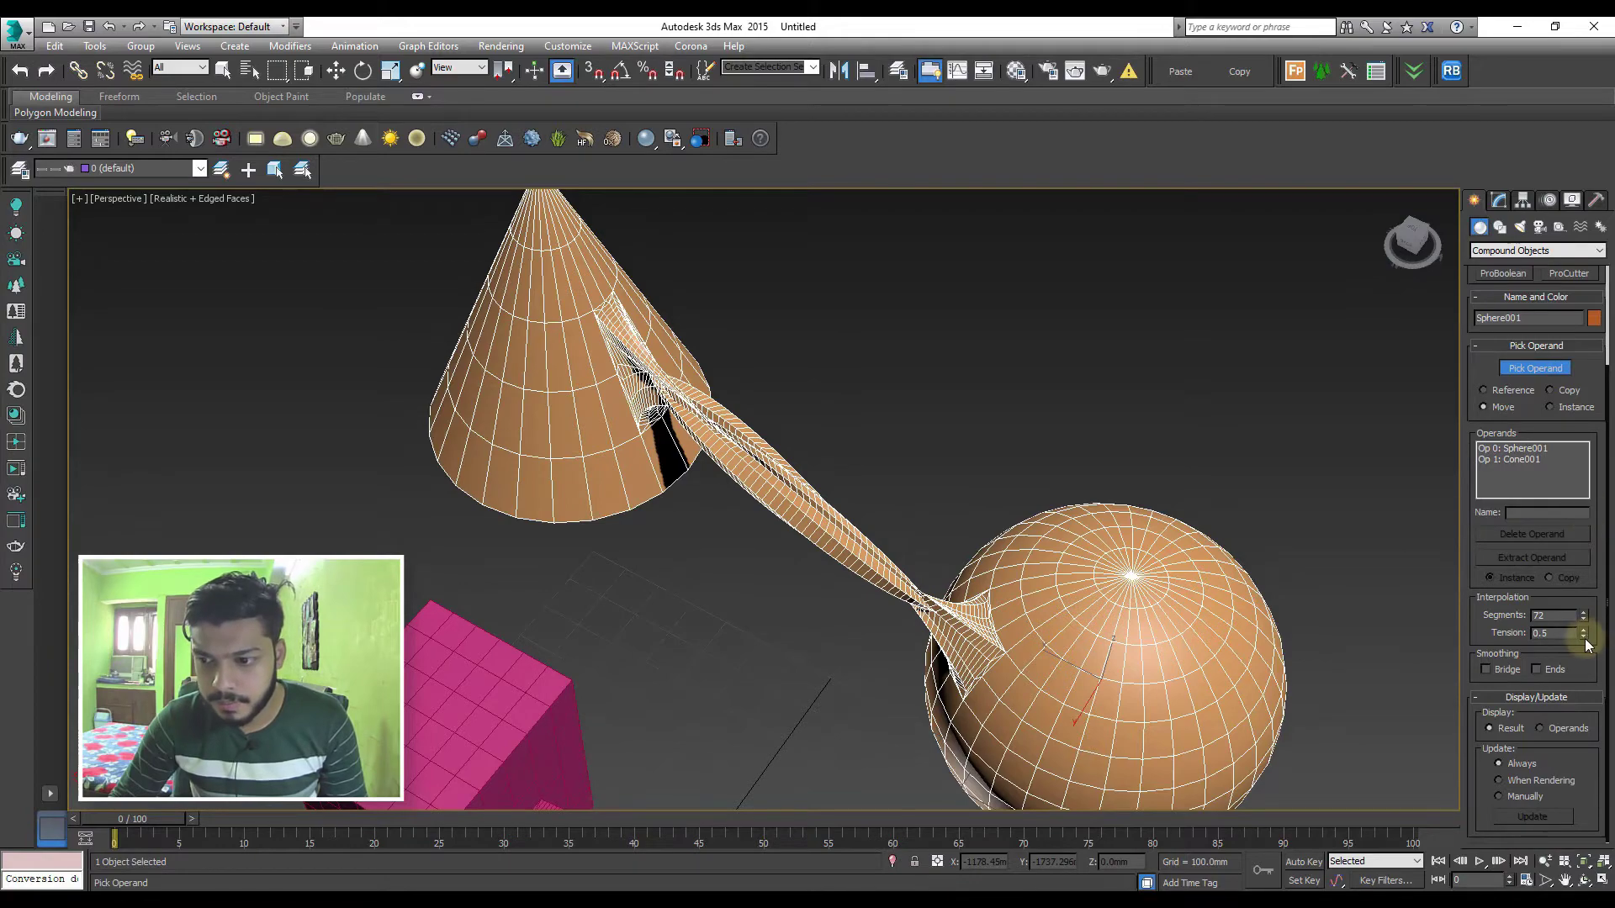
pyautogui.moveTo(1587, 644); pyautogui.dragTo(1596, 686)
pyautogui.moveTo(810, 616)
pyautogui.keyDown('alt'); pyautogui.mouseDown(button='middle')
pyautogui.moveTo(738, 592)
pyautogui.moveTo(599, 703)
pyautogui.moveTo(516, 643)
pyautogui.moveTo(793, 646)
pyautogui.mouseUp(button='middle'); pyautogui.keyUp('alt')
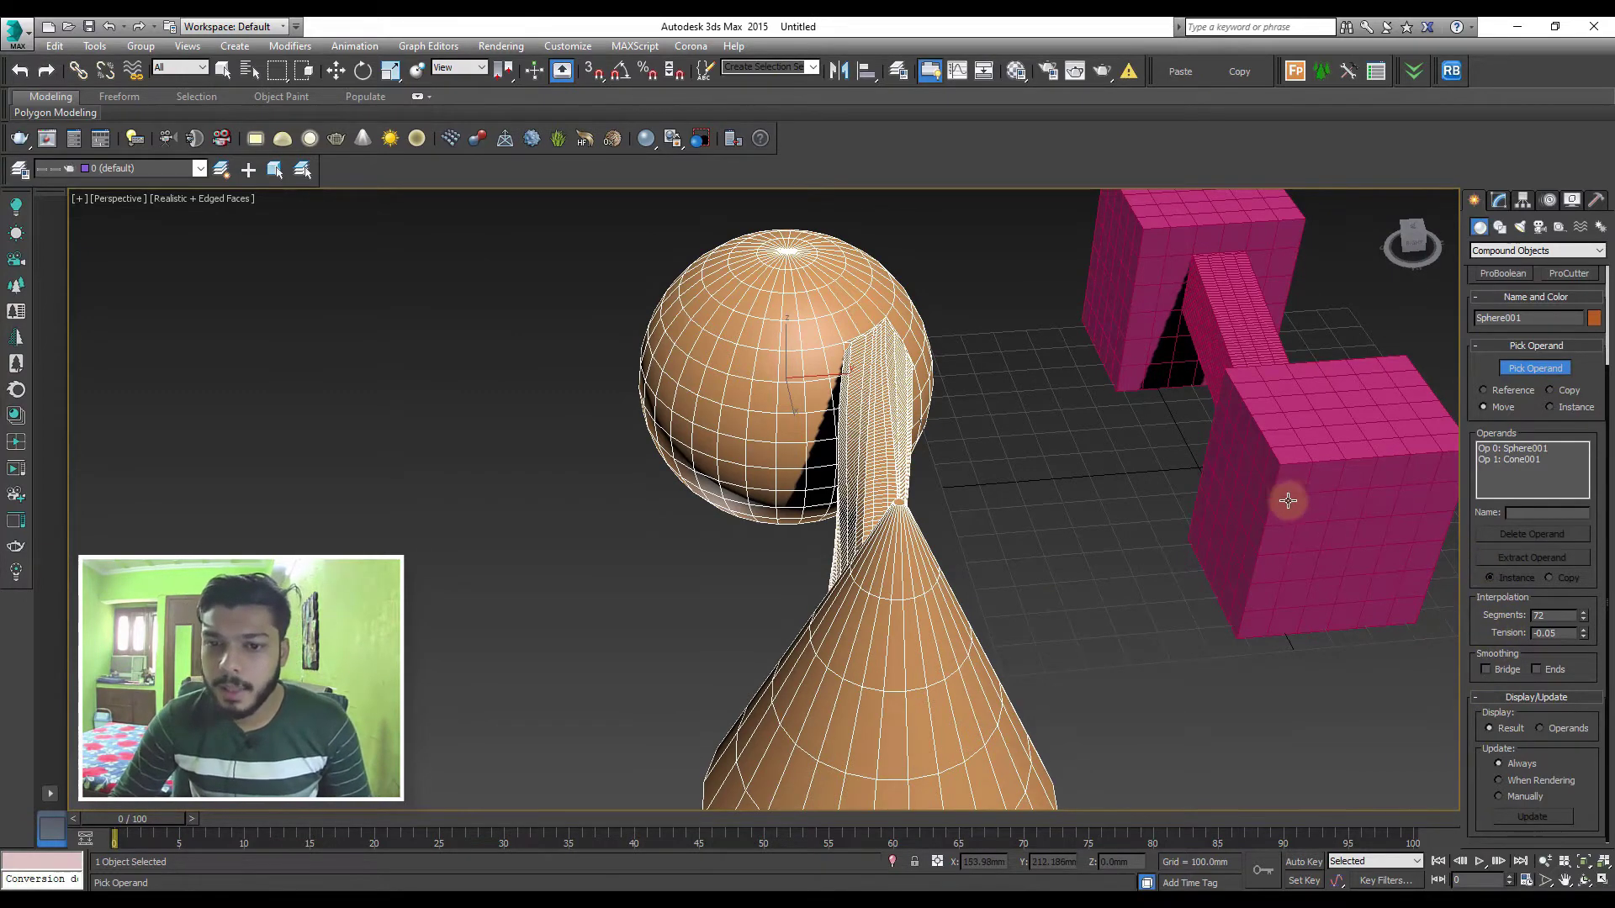
pyautogui.moveTo(1045, 624)
pyautogui.keyDown('alt'); pyautogui.mouseDown(button='middle')
pyautogui.moveTo(1119, 582)
pyautogui.moveTo(1240, 609)
pyautogui.moveTo(1058, 392)
pyautogui.moveTo(1001, 404)
pyautogui.mouseUp(button='middle'); pyautogui.keyUp('alt')
pyautogui.scroll(5, 1001, 403)
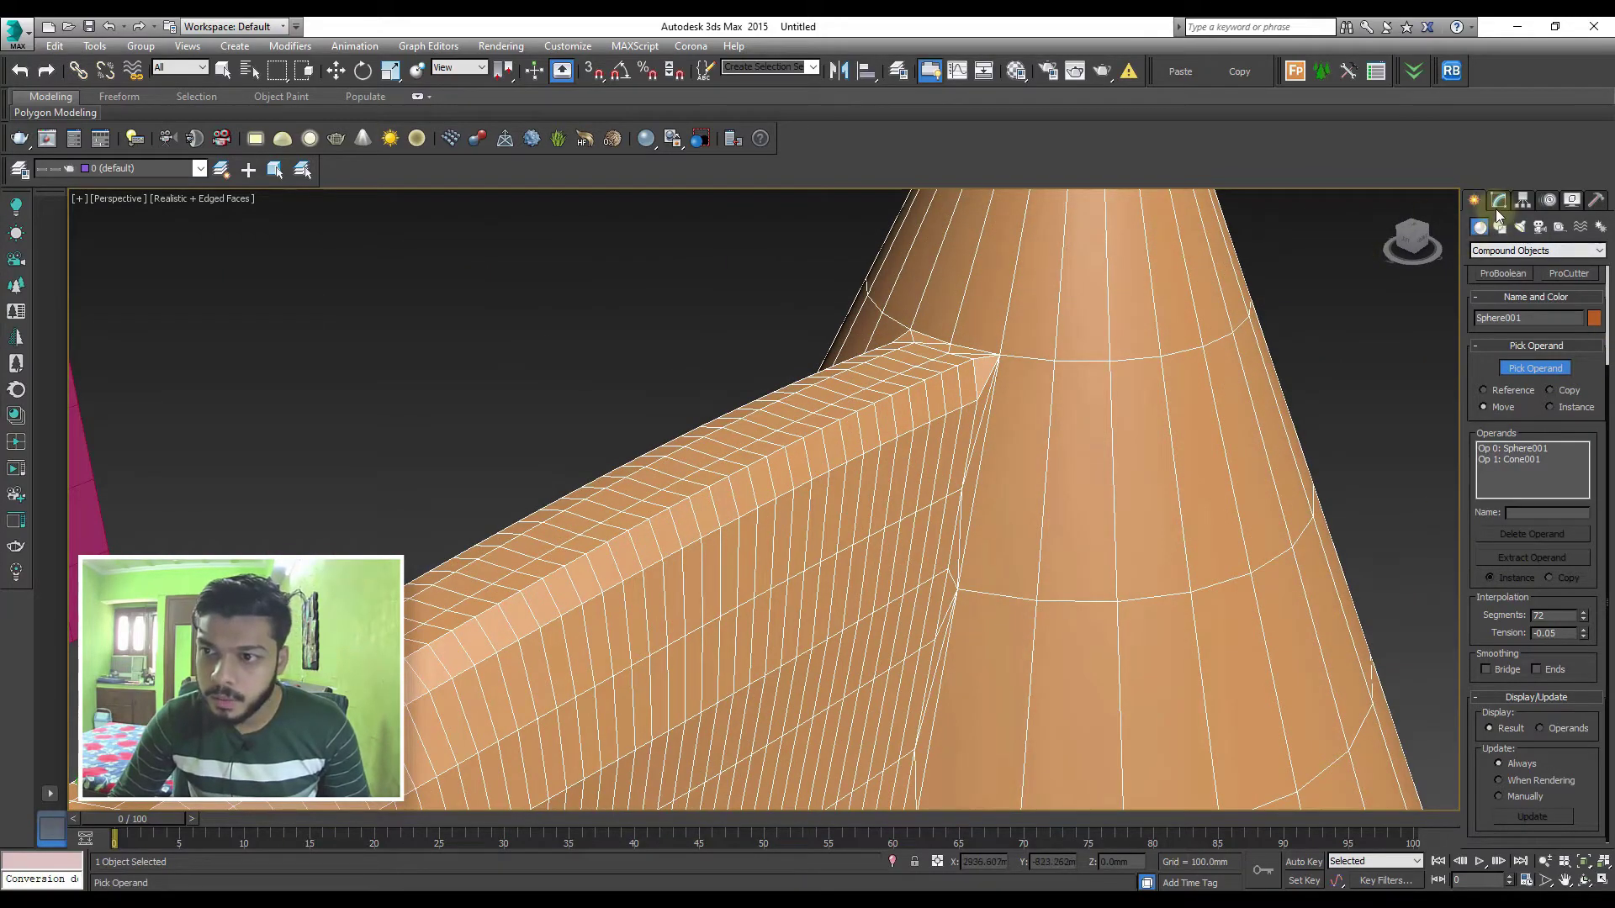
# Stop picking operands, deselect everything and hide edged faces with F4
pyautogui.rightClick(1421, 378)
pyautogui.scroll(-5, 1191, 397)
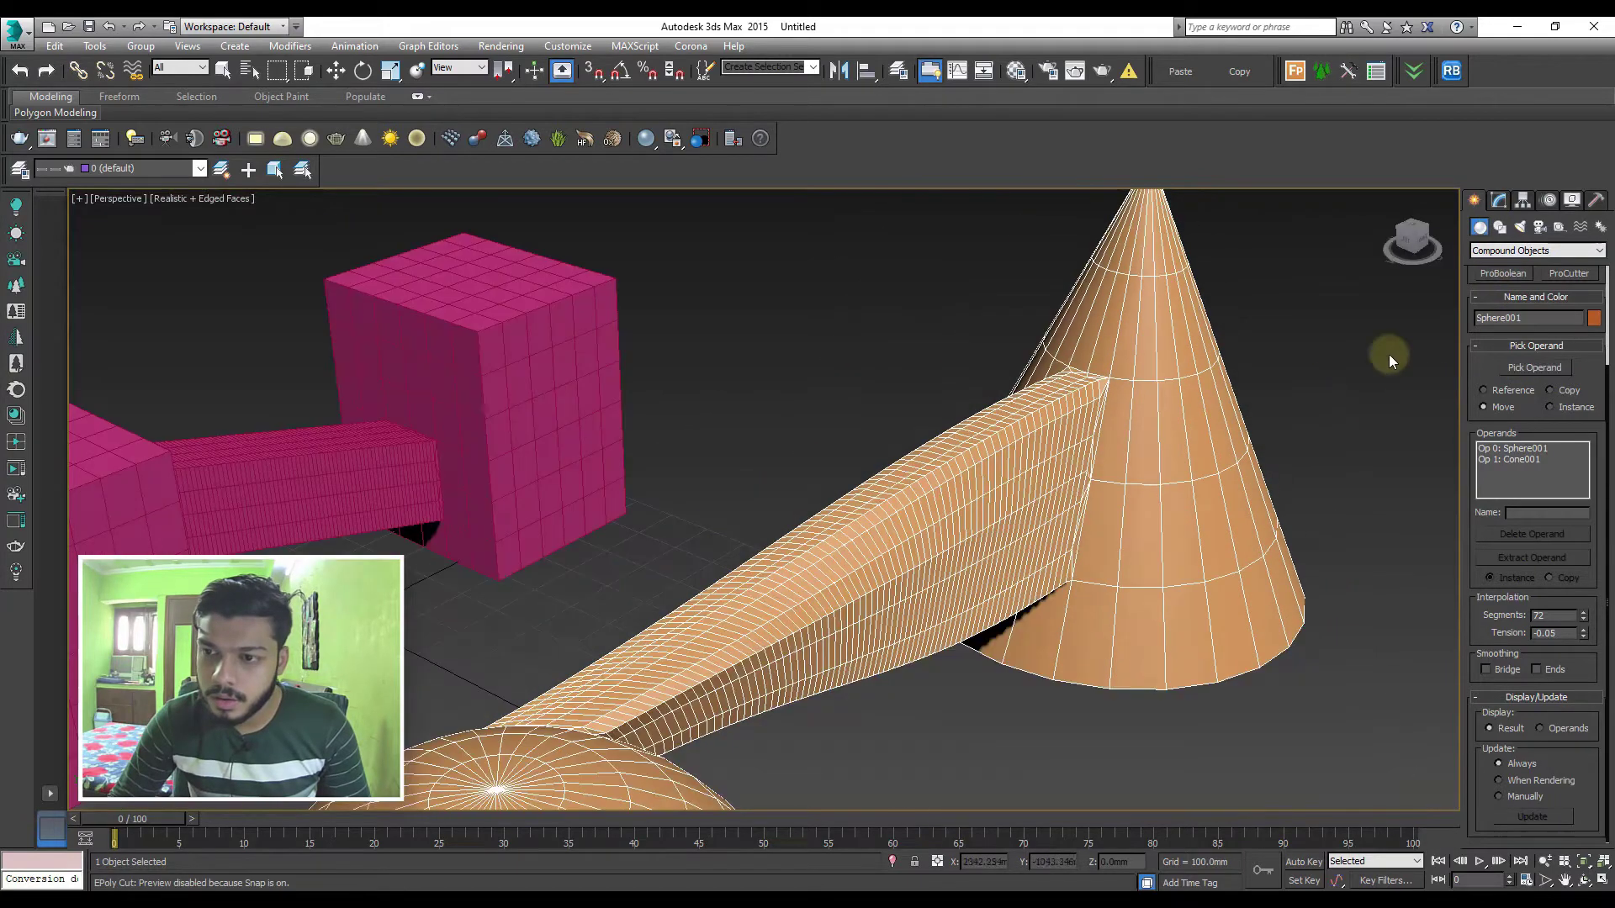
pyautogui.click(1497, 202)
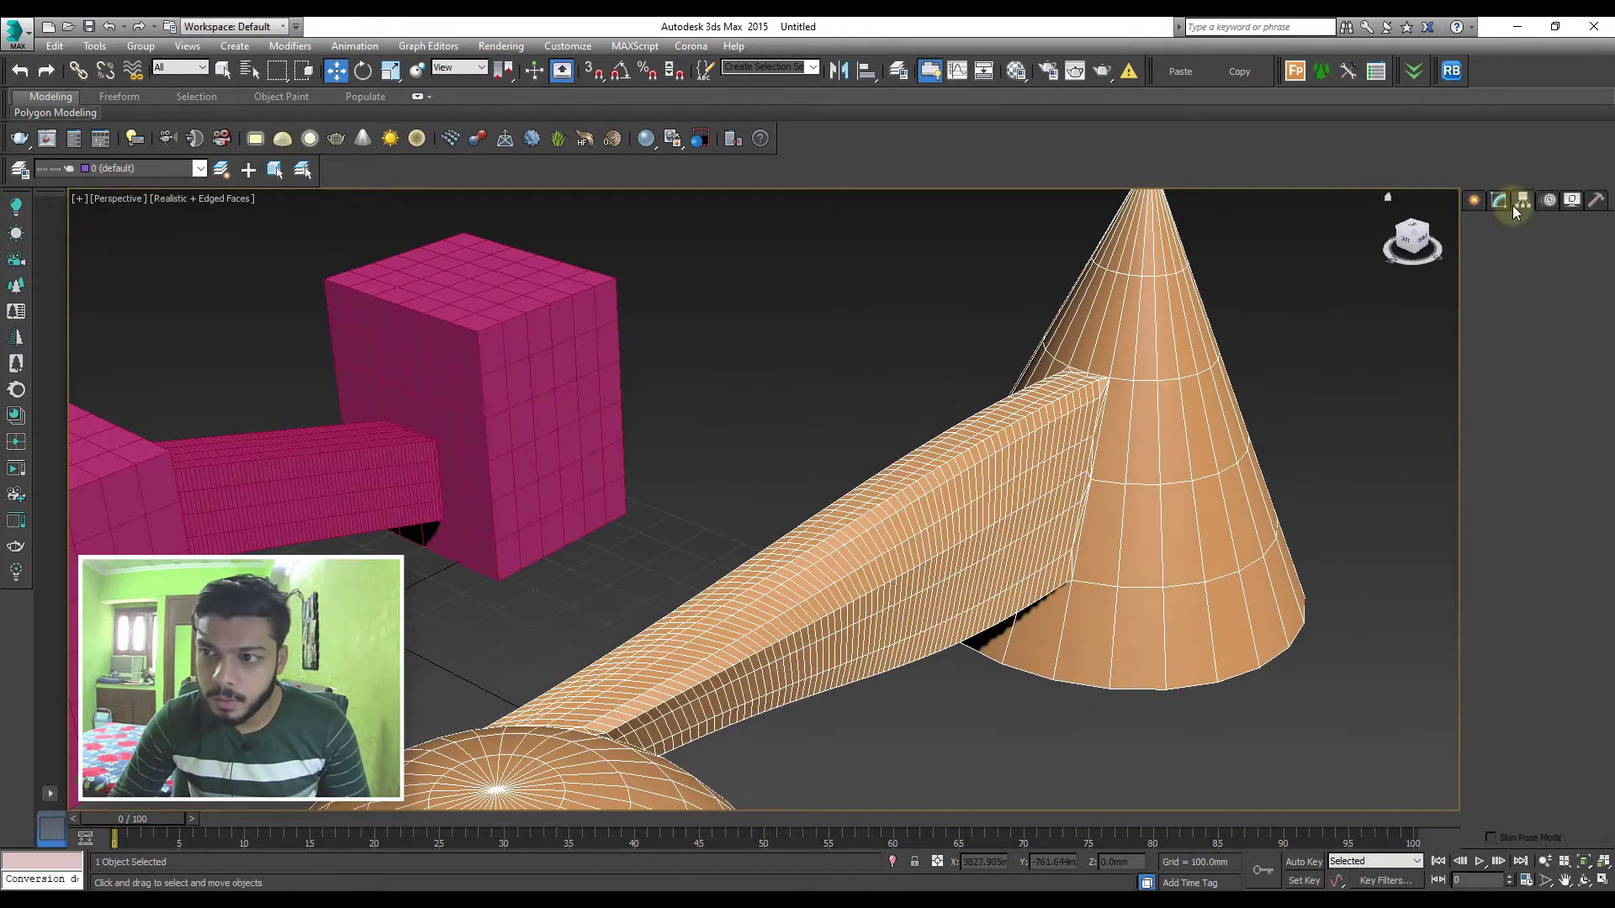
pyautogui.click(1346, 343)
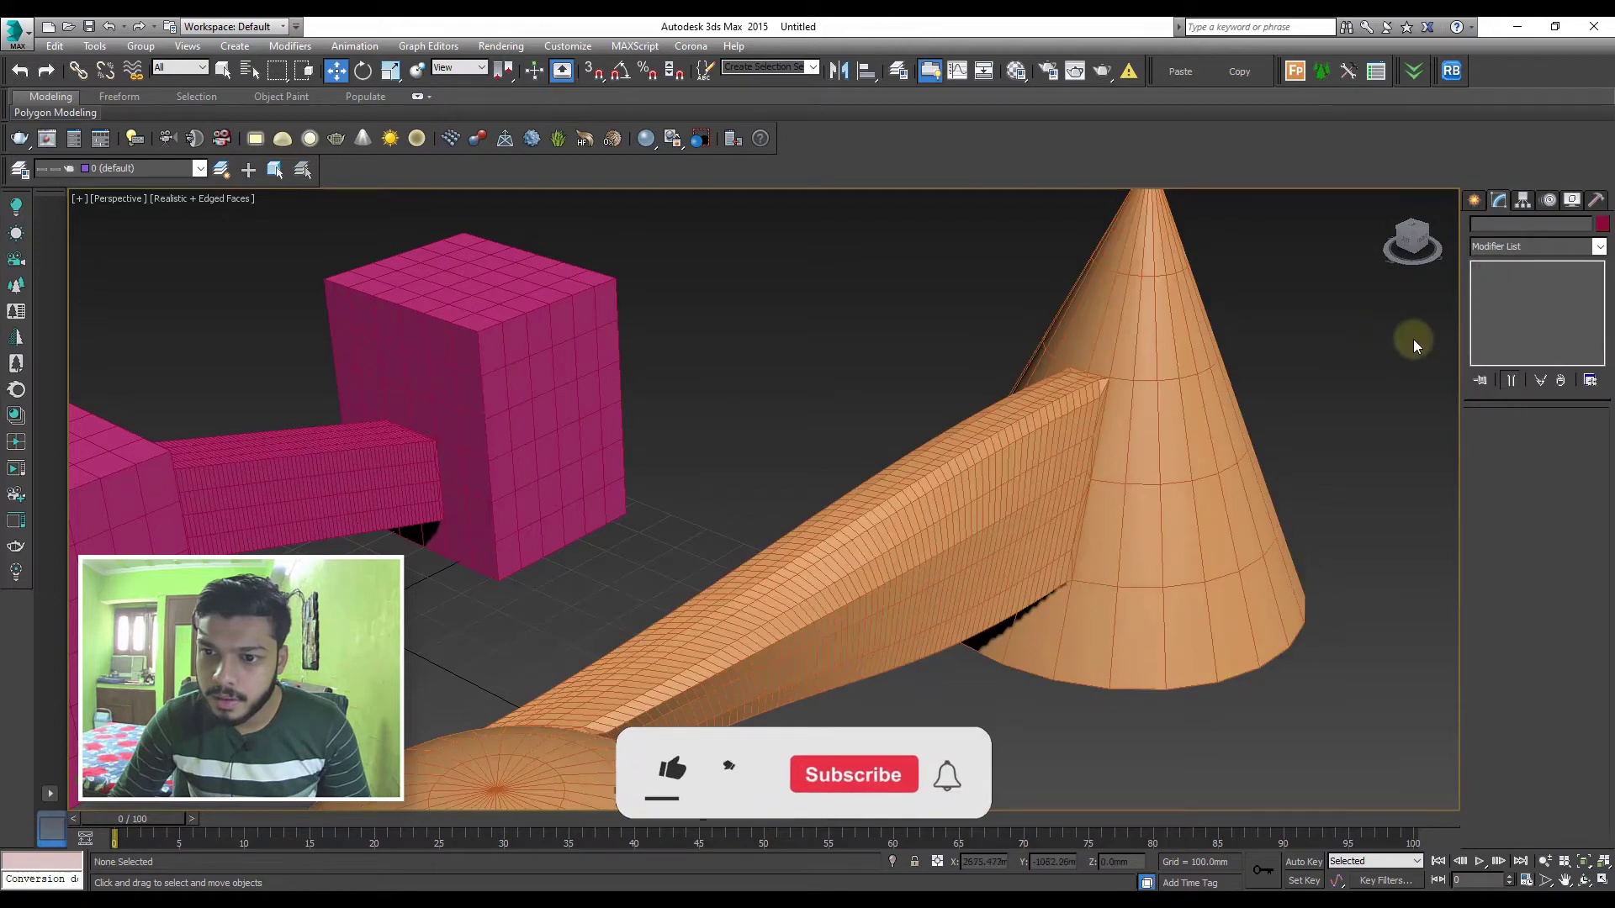
pyautogui.moveTo(1410, 339)
pyautogui.keyDown('alt'); pyautogui.mouseDown(button='middle')
pyautogui.moveTo(1059, 413)
pyautogui.moveTo(1071, 423)
pyautogui.moveTo(1029, 386)
pyautogui.moveTo(981, 407)
pyautogui.moveTo(1043, 415)
pyautogui.moveTo(1017, 421)
pyautogui.moveTo(1032, 429)
pyautogui.mouseUp(button='middle'); pyautogui.keyUp('alt')
pyautogui.press('F4')
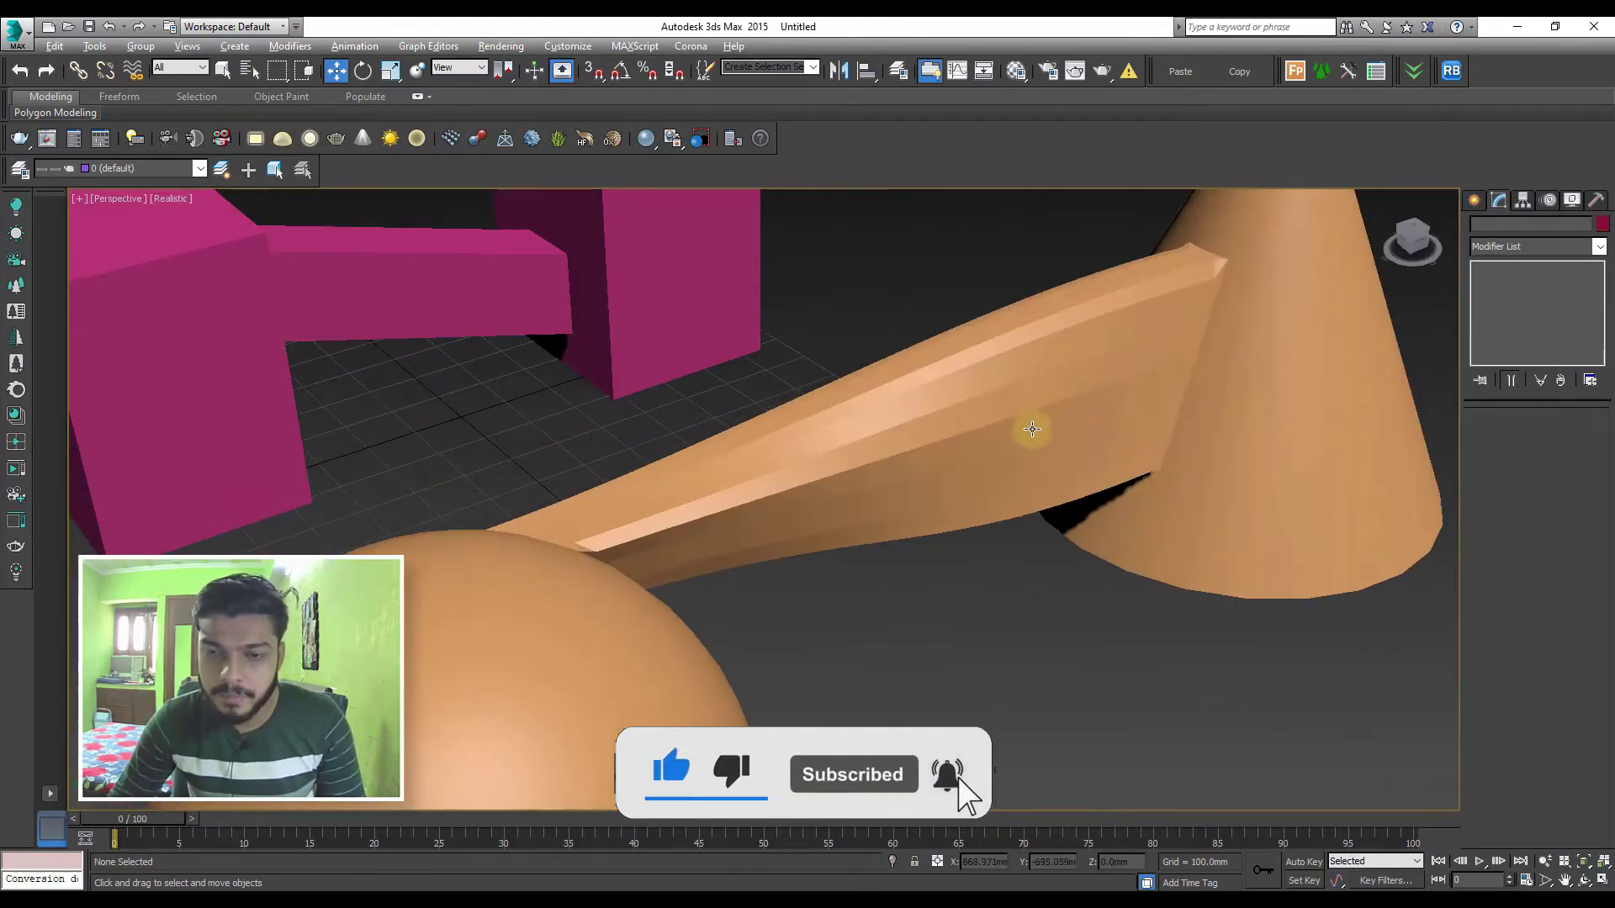
# Turn on Bridge smoothing for the sphere–cone Connect tube and preview it
pyautogui.click(1033, 429)
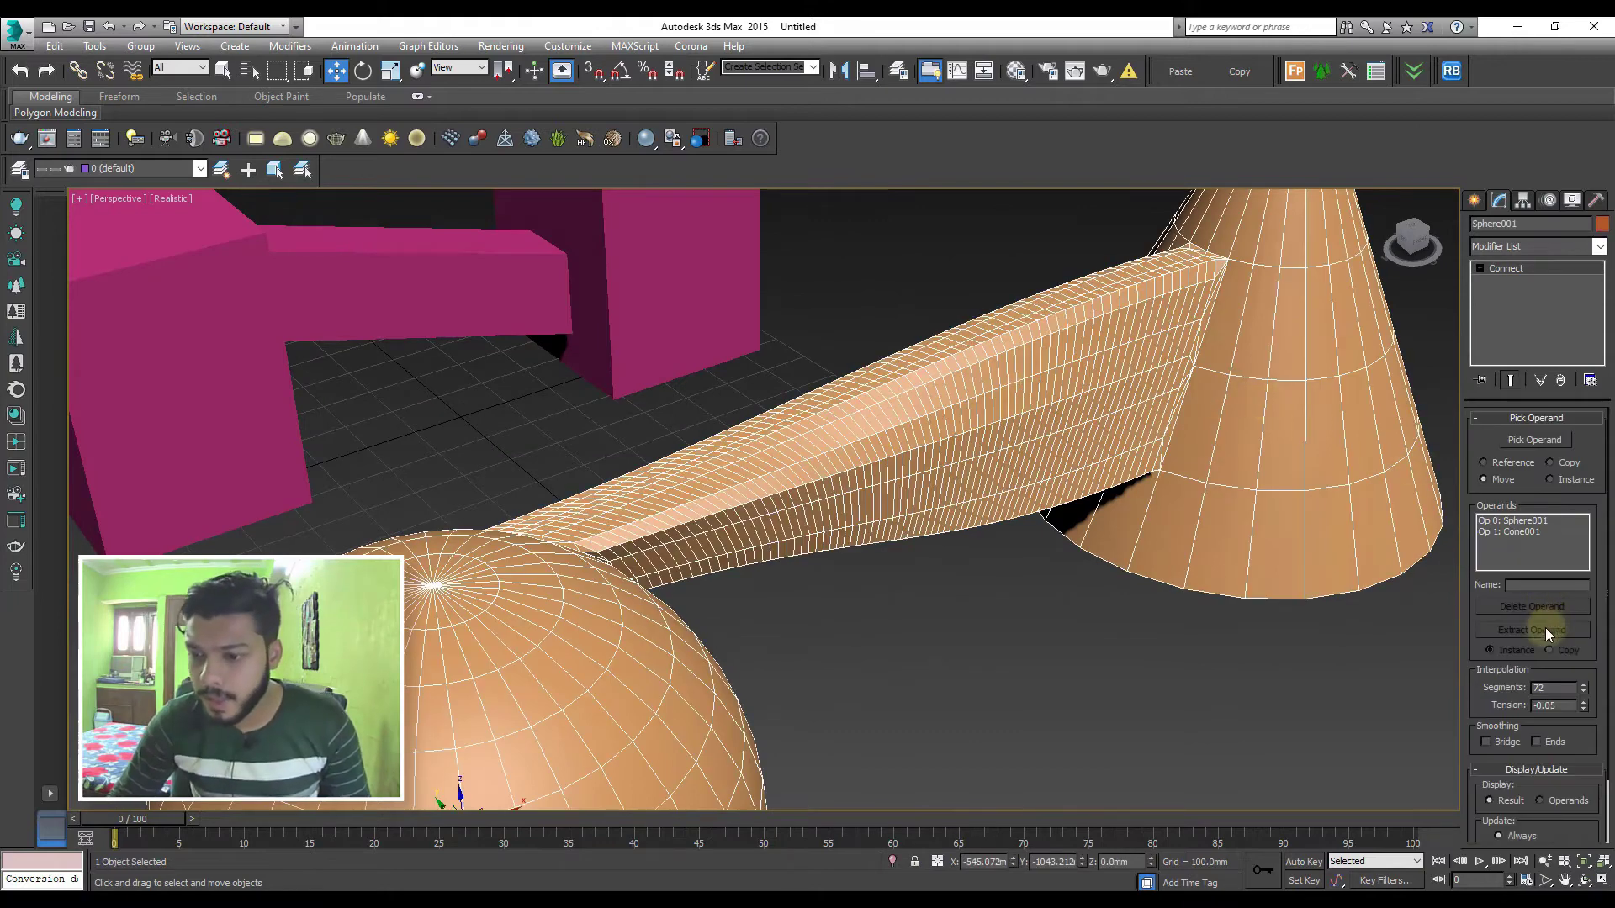
pyautogui.click(1497, 742)
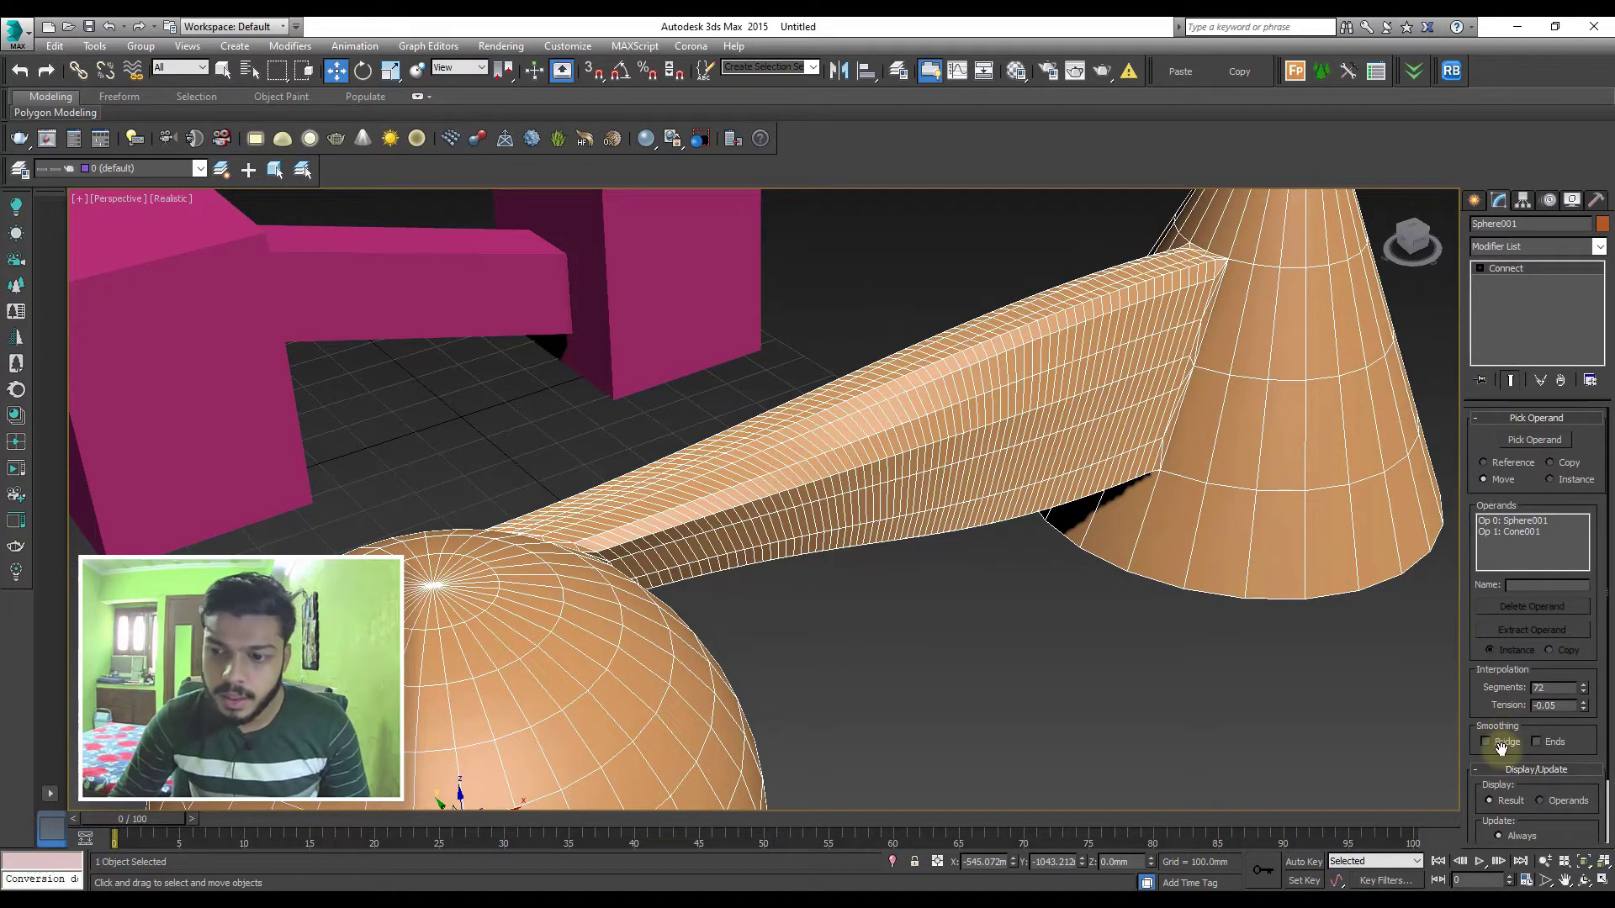
pyautogui.click(1497, 745)
pyautogui.click(1114, 633)
pyautogui.scroll(3, 925, 439)
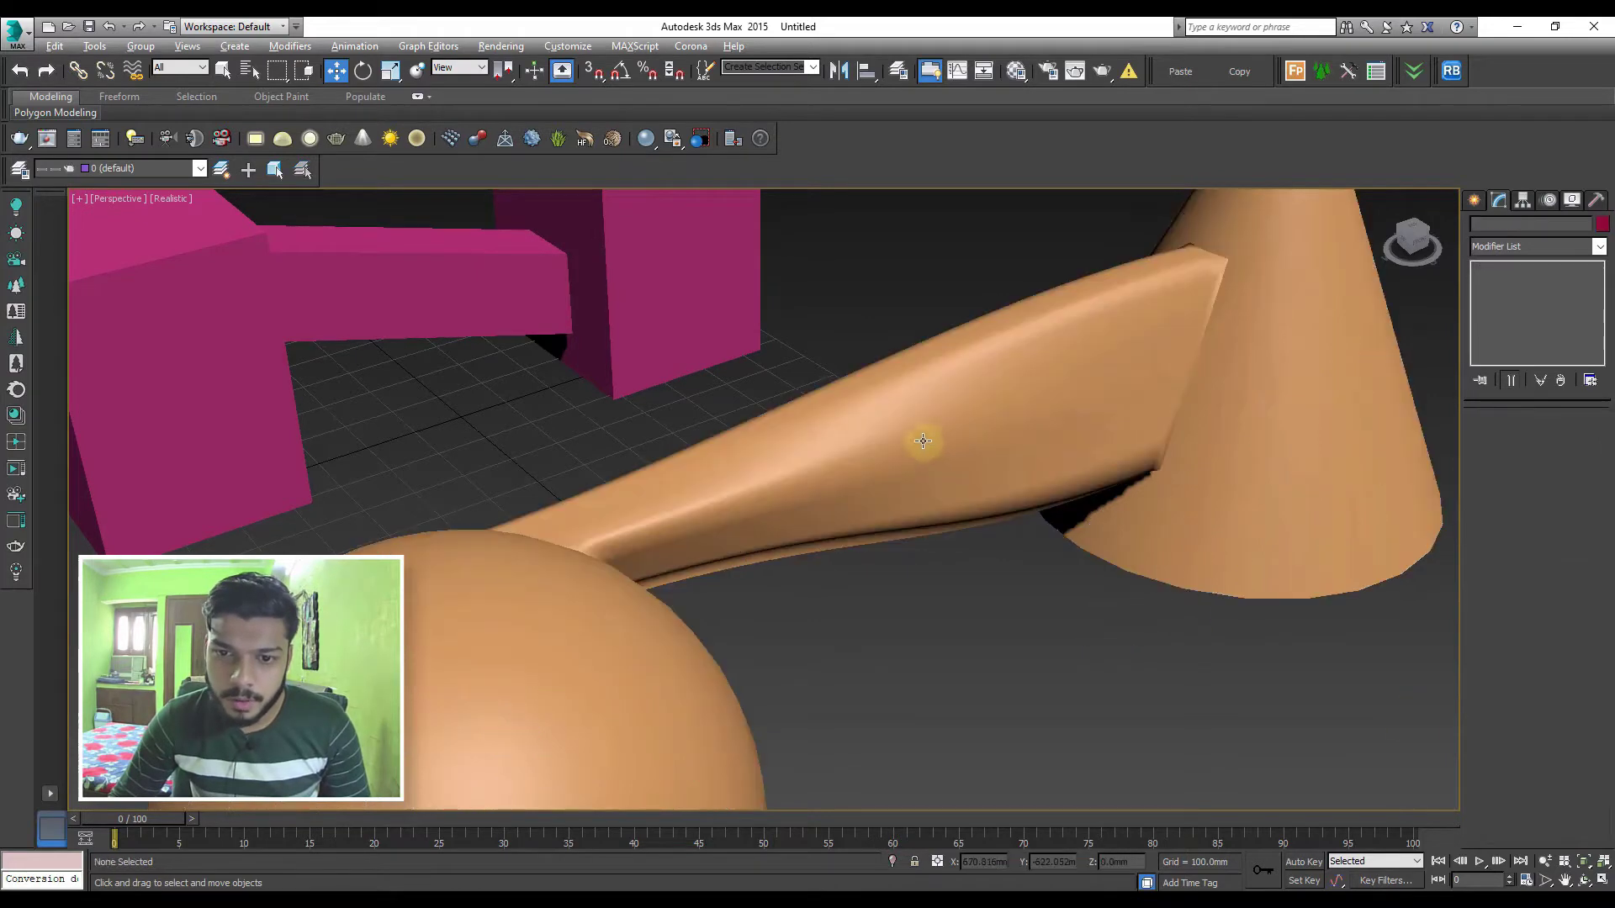
pyautogui.keyDown('alt'); pyautogui.moveTo(925, 440); pyautogui.dragTo(889, 412, button='middle'); pyautogui.keyUp('alt')
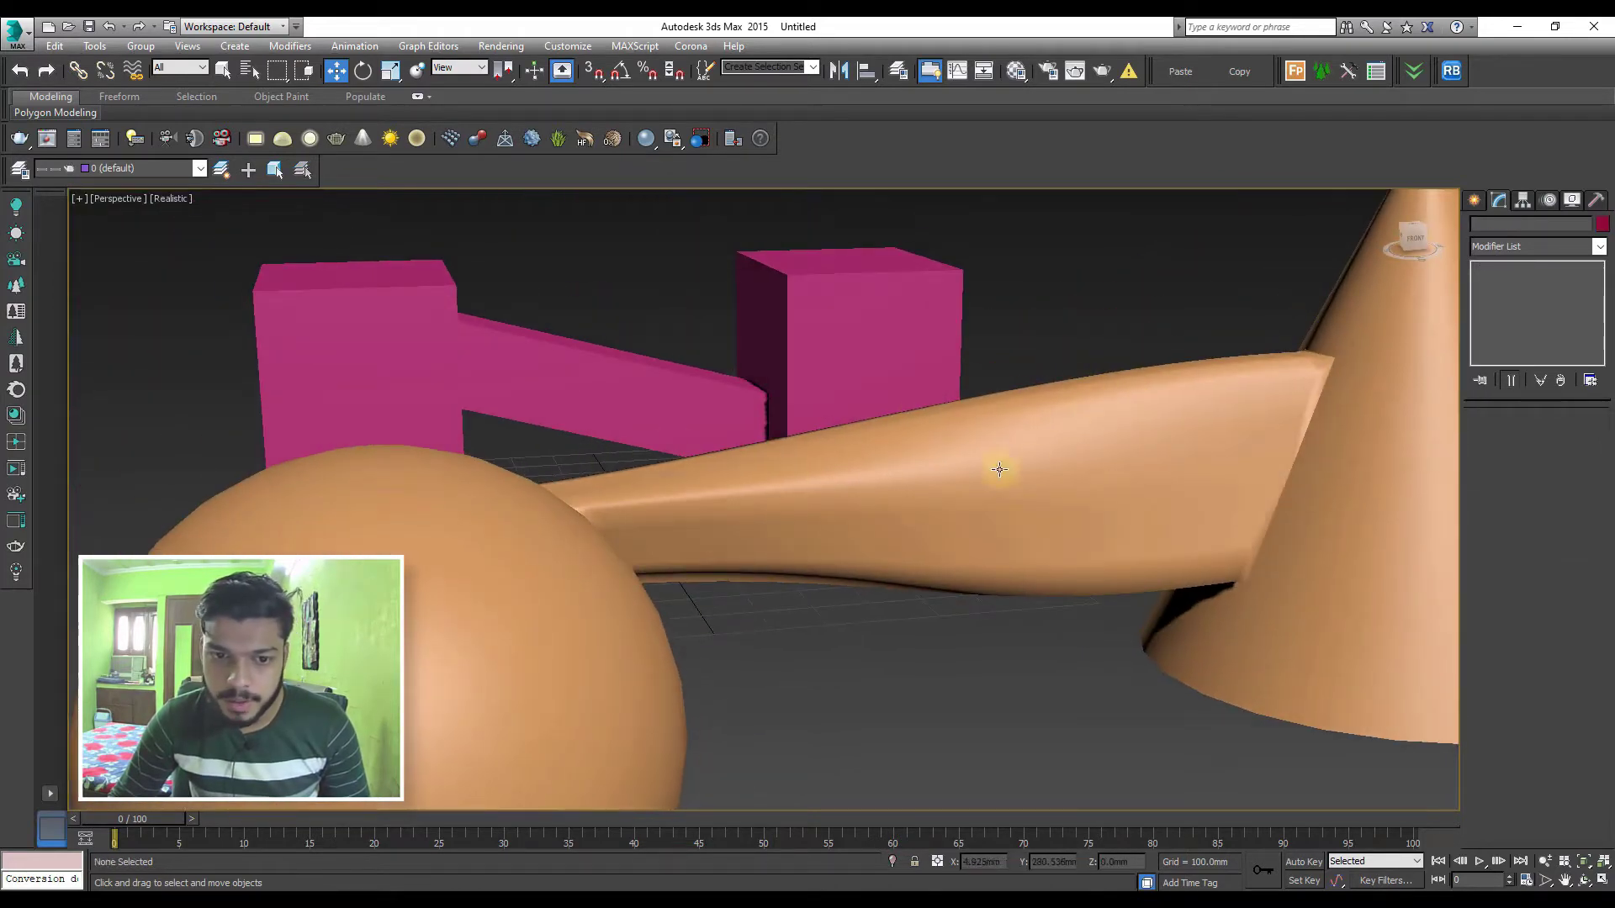
# Also smooth the bridge Ends and orbit around the 72-segment, -0.05-tension tube
pyautogui.click(1189, 486)
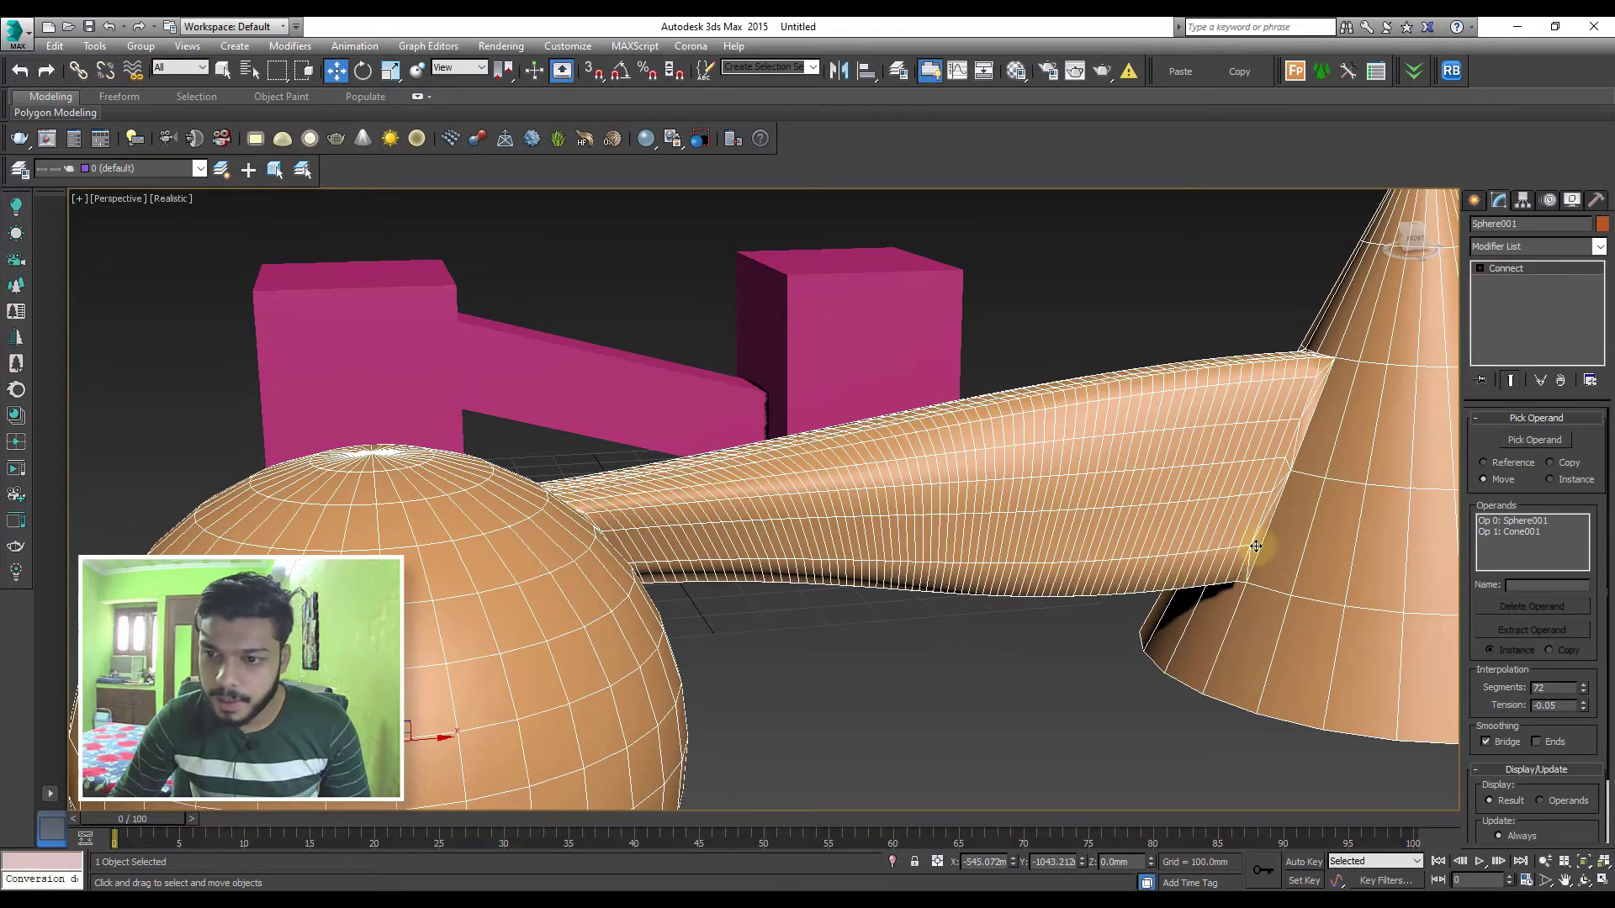
pyautogui.scroll(2, 1254, 548)
pyautogui.scroll(1, 1282, 488)
pyautogui.click(1537, 742)
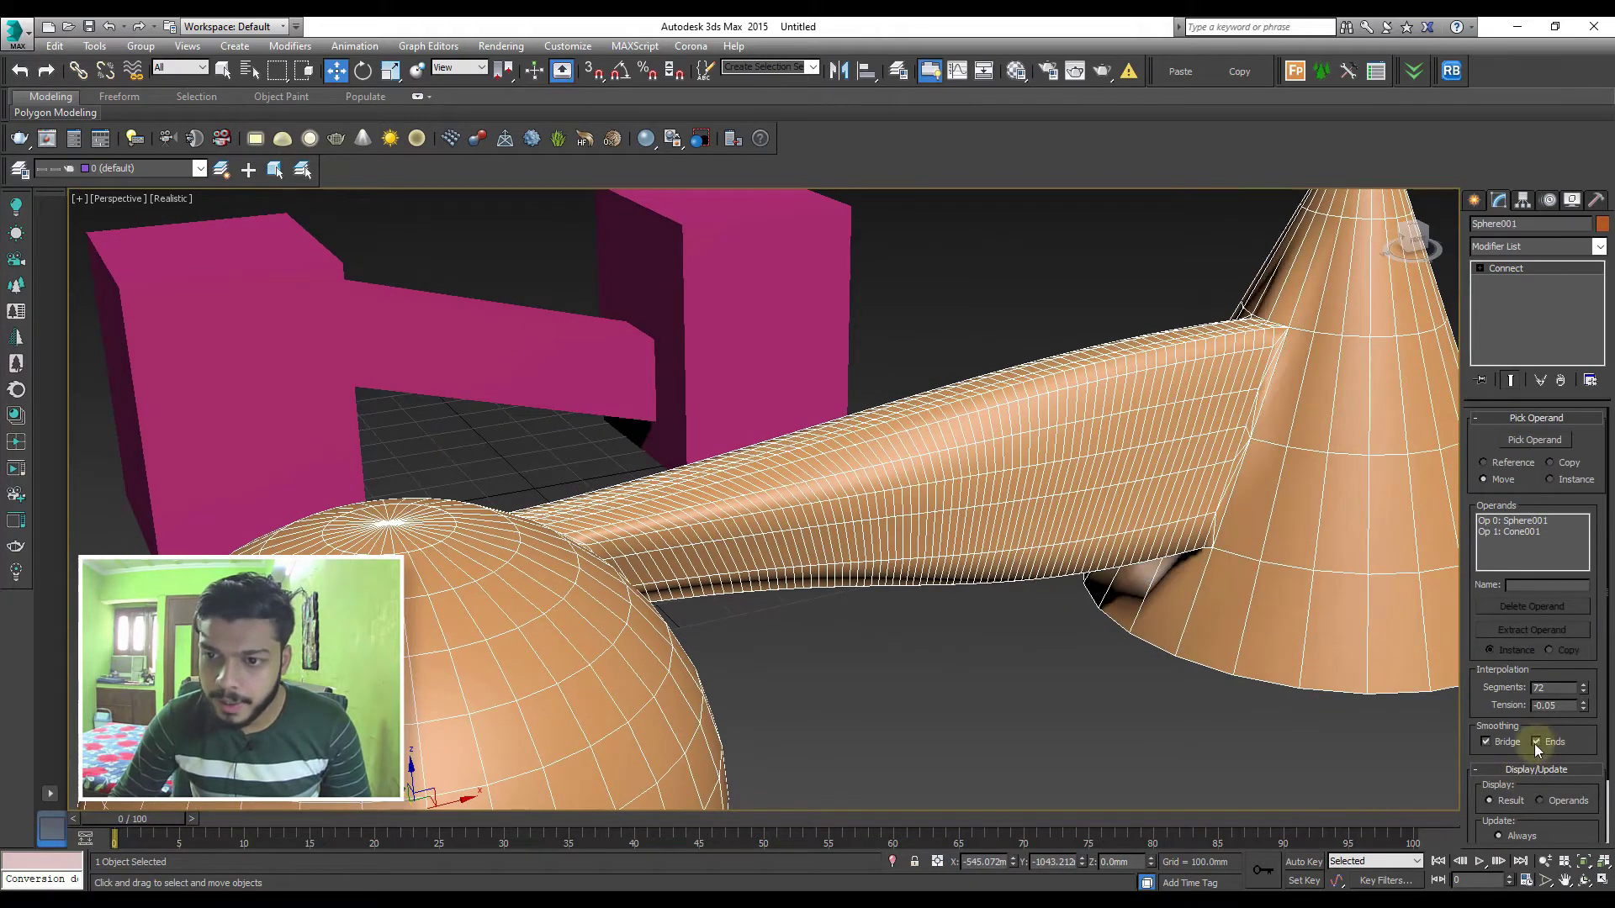
pyautogui.click(1179, 760)
pyautogui.moveTo(1226, 516)
pyautogui.keyDown('alt'); pyautogui.mouseDown(button='middle')
pyautogui.moveTo(1316, 522)
pyautogui.moveTo(1189, 432)
pyautogui.moveTo(1243, 583)
pyautogui.moveTo(1178, 498)
pyautogui.moveTo(1082, 534)
pyautogui.moveTo(1043, 481)
pyautogui.mouseUp(button='middle'); pyautogui.keyUp('alt')
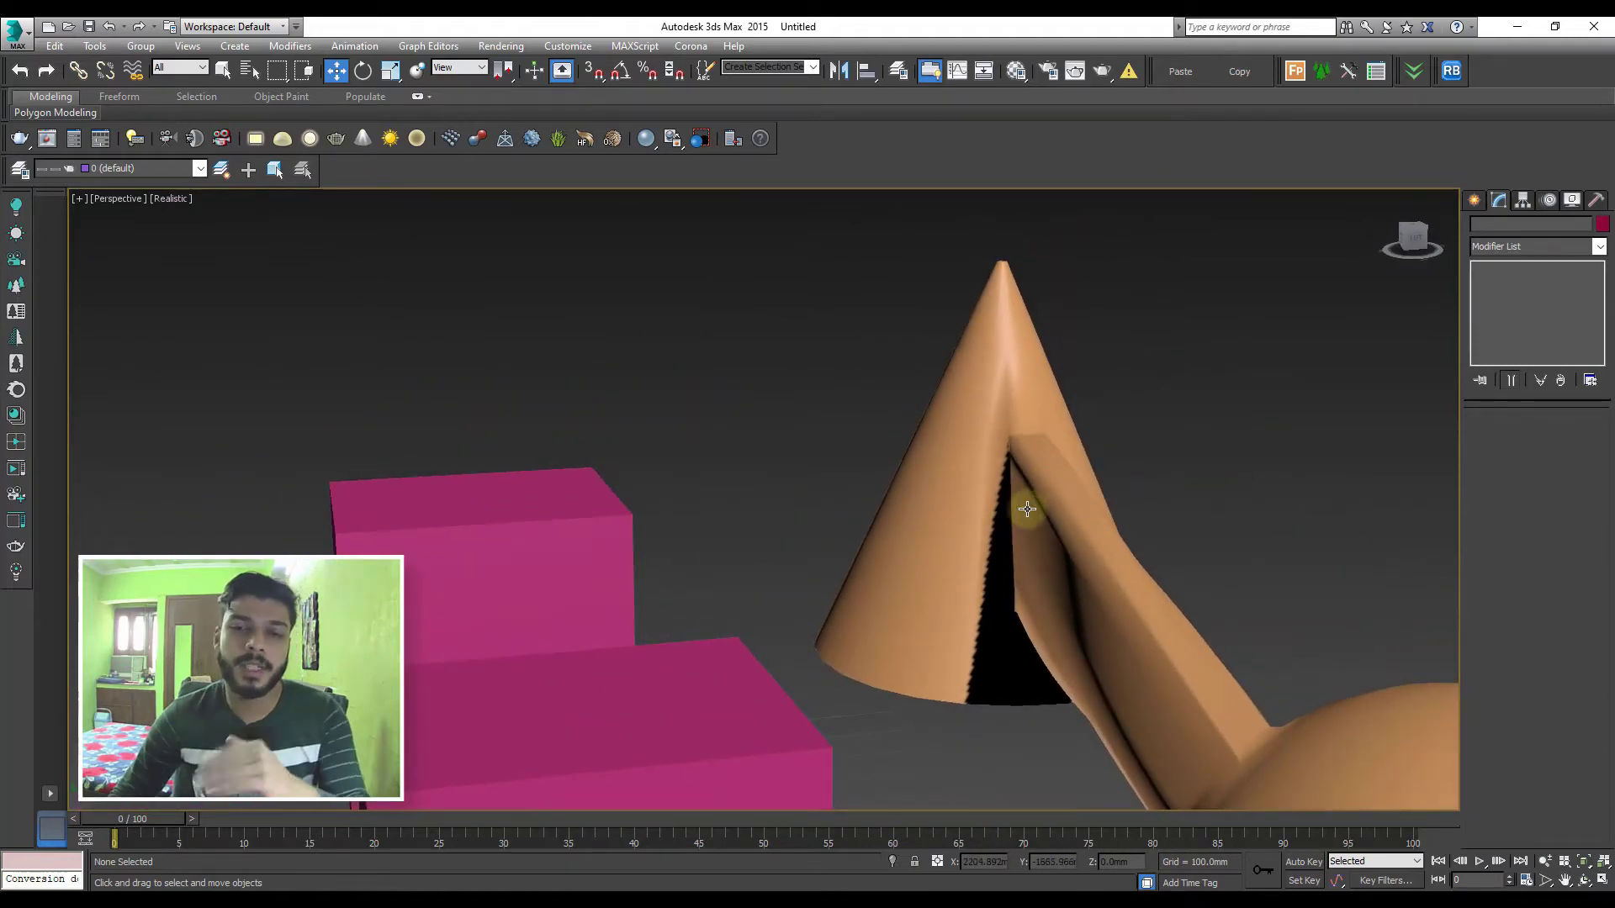
pyautogui.click(1007, 381)
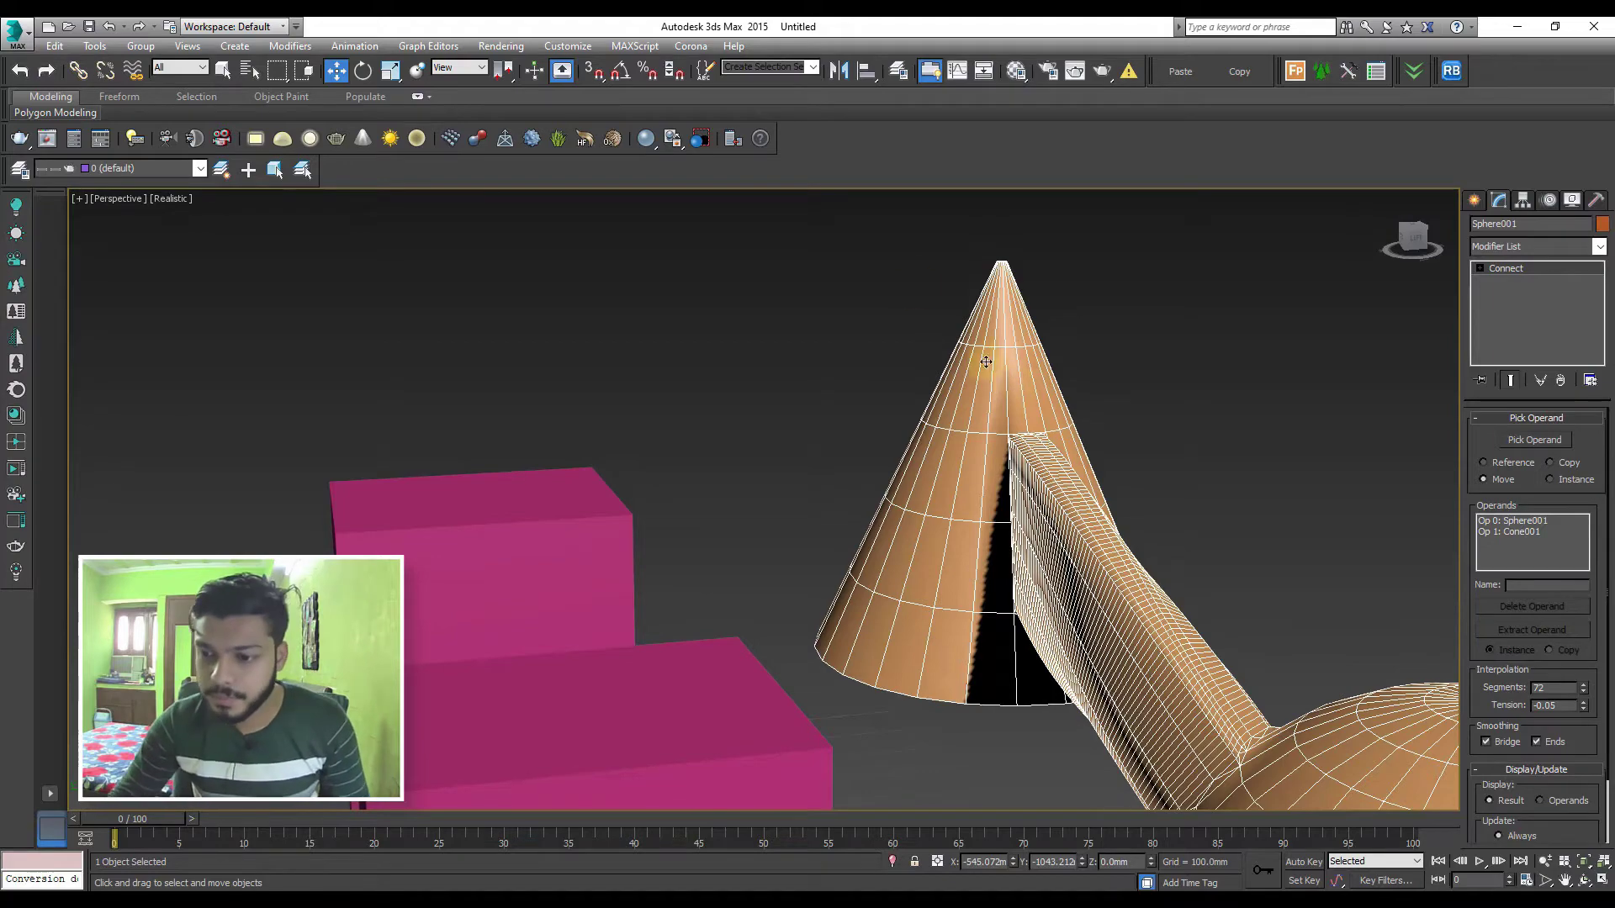
pyautogui.moveTo(1078, 407)
pyautogui.keyDown('alt'); pyautogui.mouseDown(button='middle')
pyautogui.moveTo(989, 414)
pyautogui.moveTo(1196, 559)
pyautogui.mouseUp(button='middle'); pyautogui.keyUp('alt')
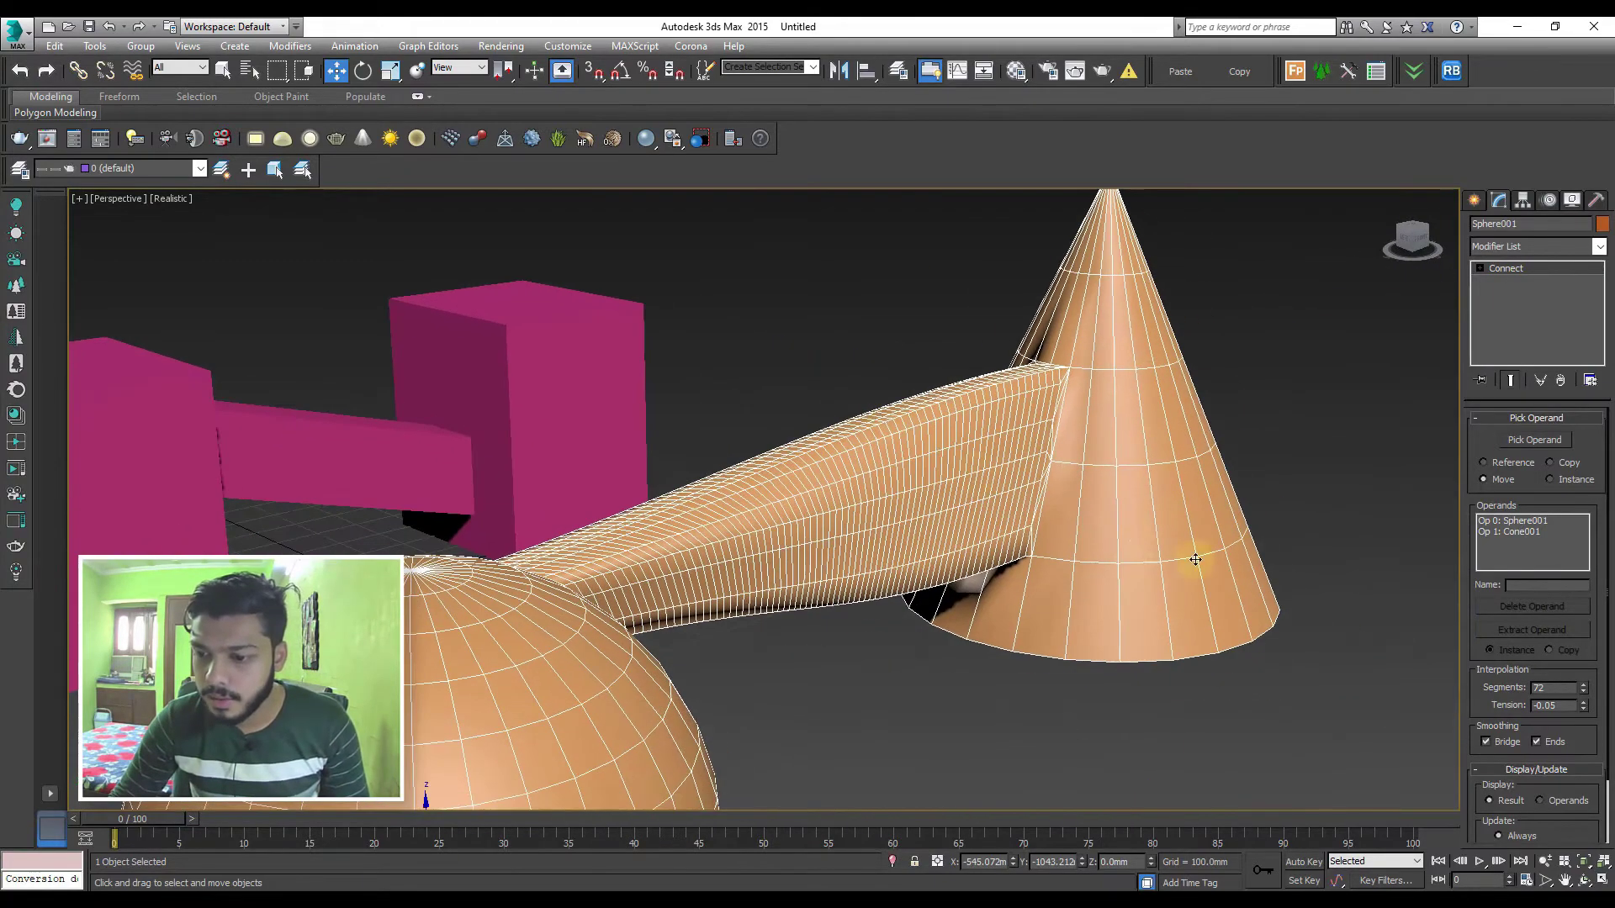
# Uncheck Ends smoothing, preview the bare operands, then show the bridge Result again
pyautogui.moveTo(1546, 734); pyautogui.dragTo(1519, 661)
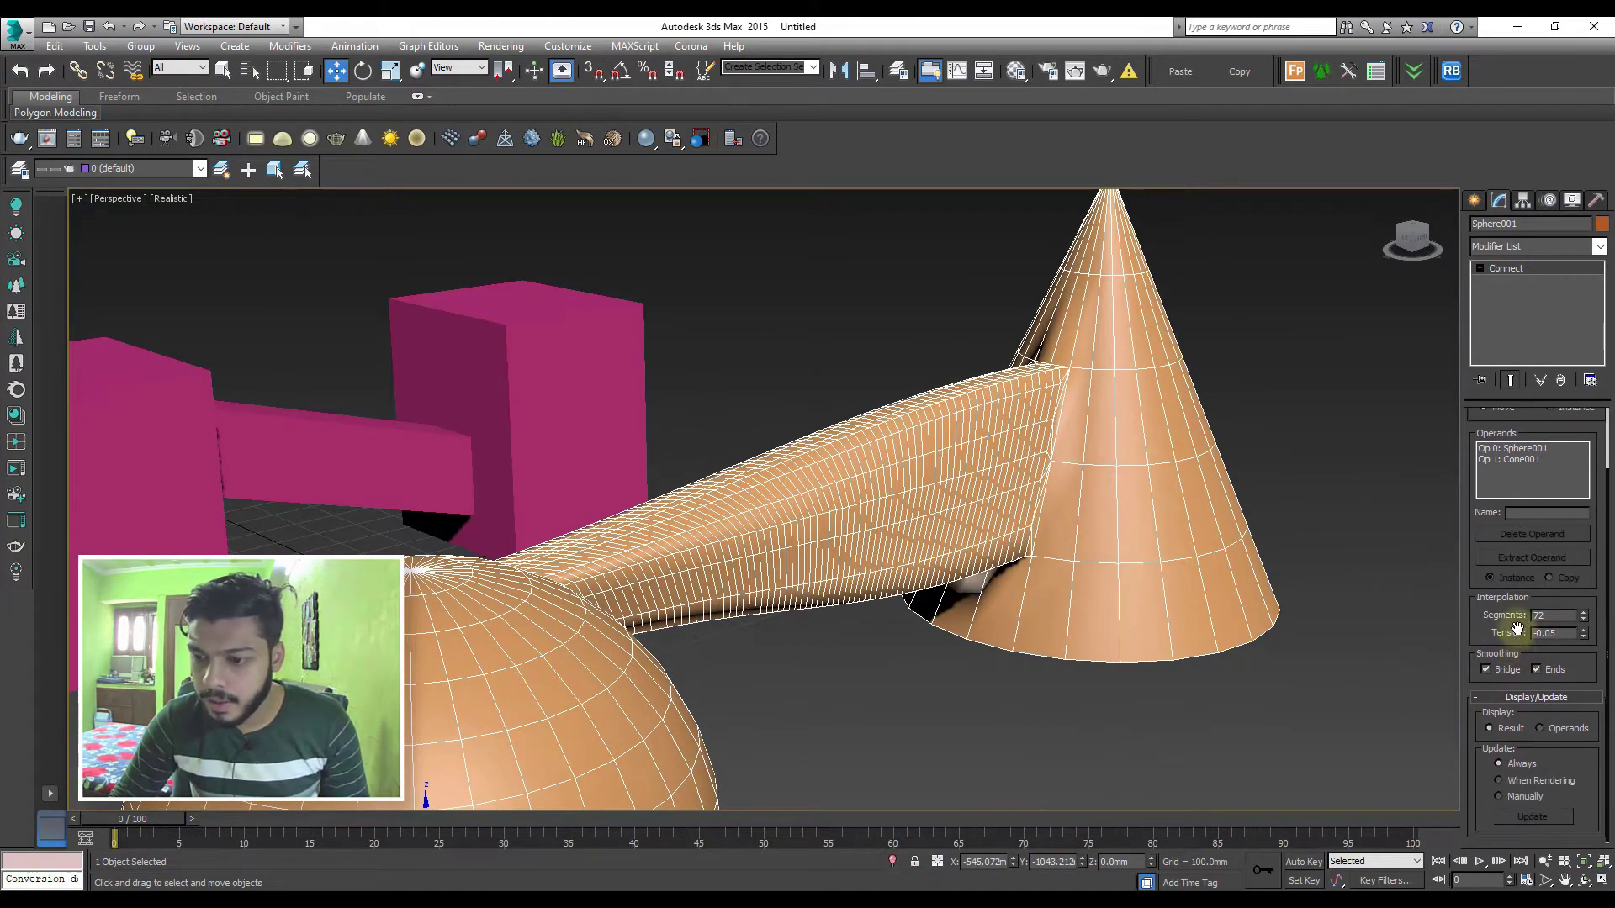
pyautogui.click(1553, 669)
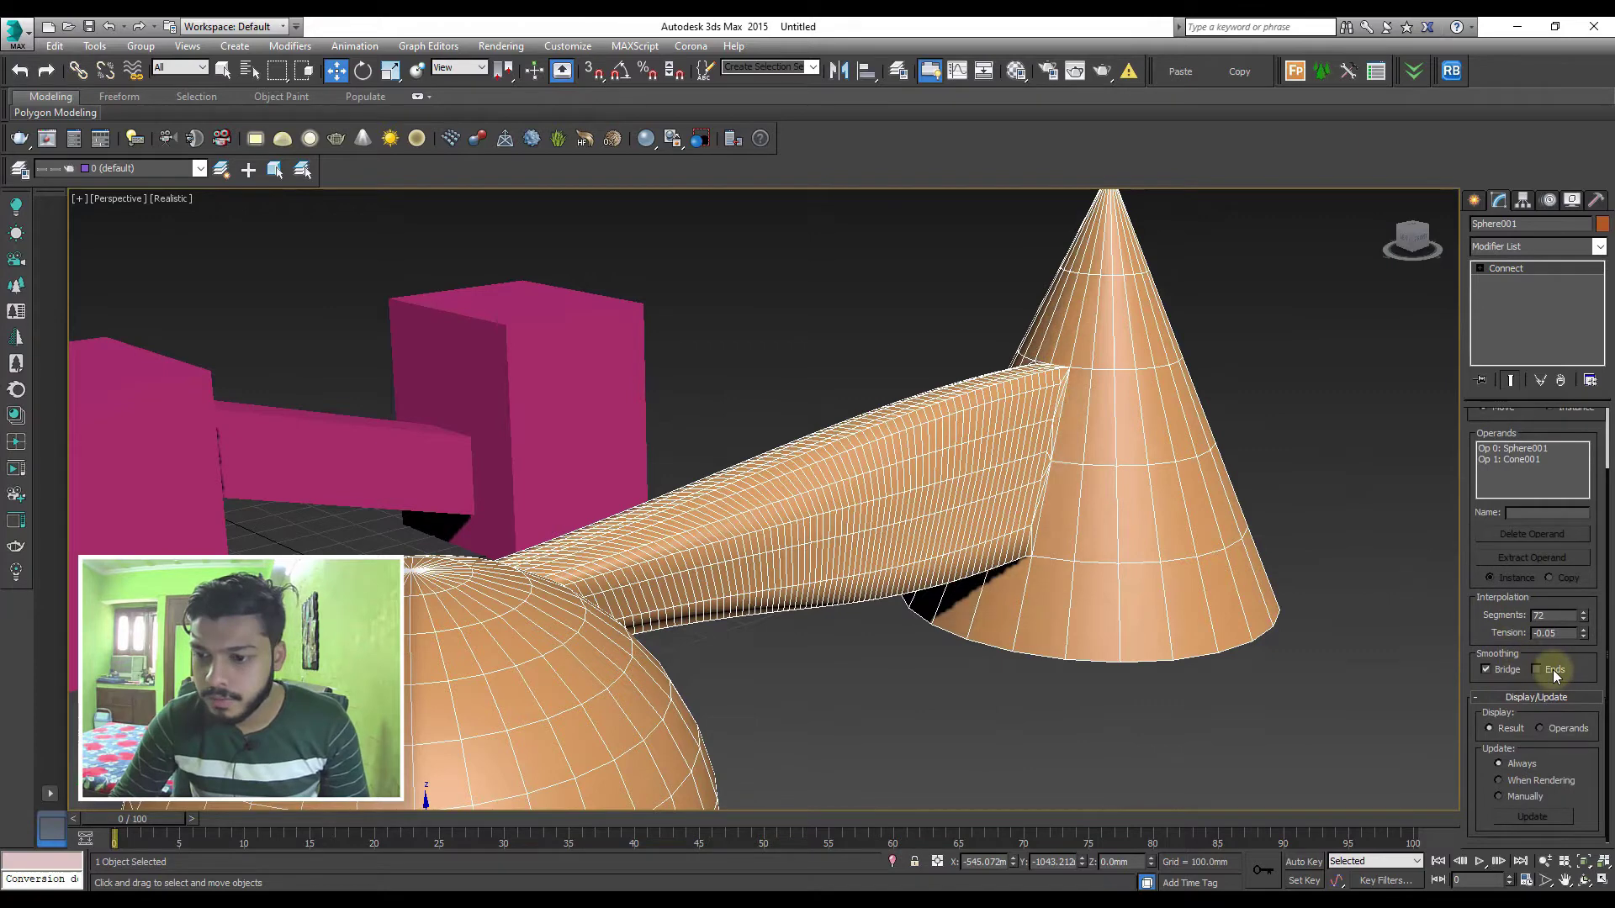
pyautogui.click(1541, 729)
pyautogui.keyDown('alt'); pyautogui.moveTo(1136, 548); pyautogui.dragTo(1124, 554, button='middle'); pyautogui.keyUp('alt')
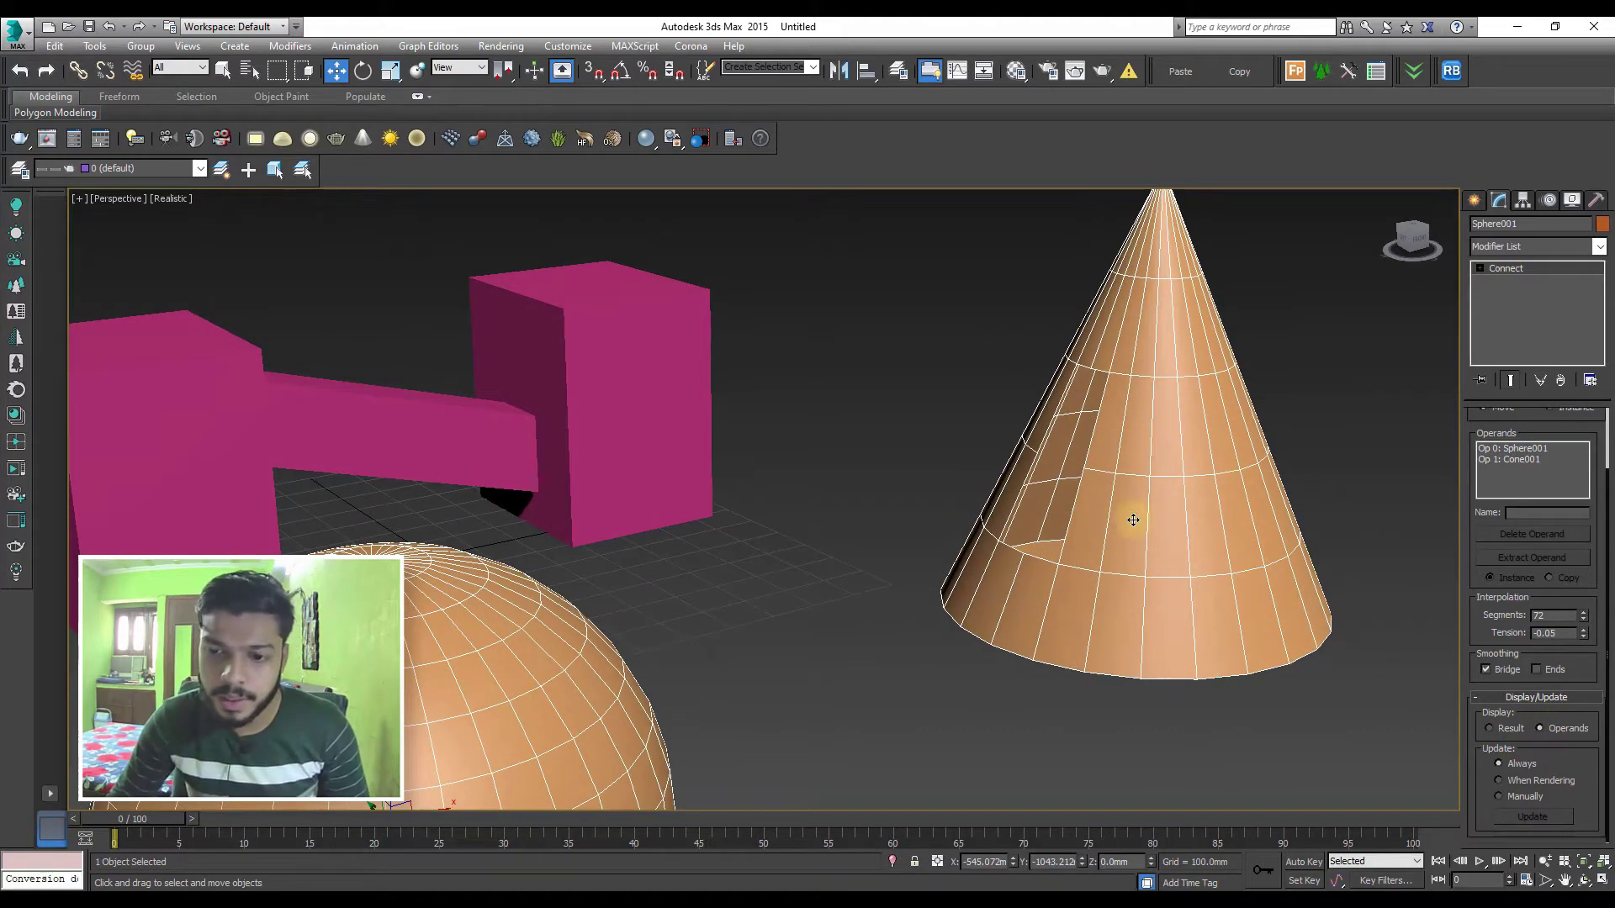
pyautogui.moveTo(1117, 461)
pyautogui.keyDown('alt'); pyautogui.mouseDown(button='middle')
pyautogui.moveTo(1063, 461)
pyautogui.moveTo(1093, 475)
pyautogui.mouseUp(button='middle'); pyautogui.keyUp('alt')
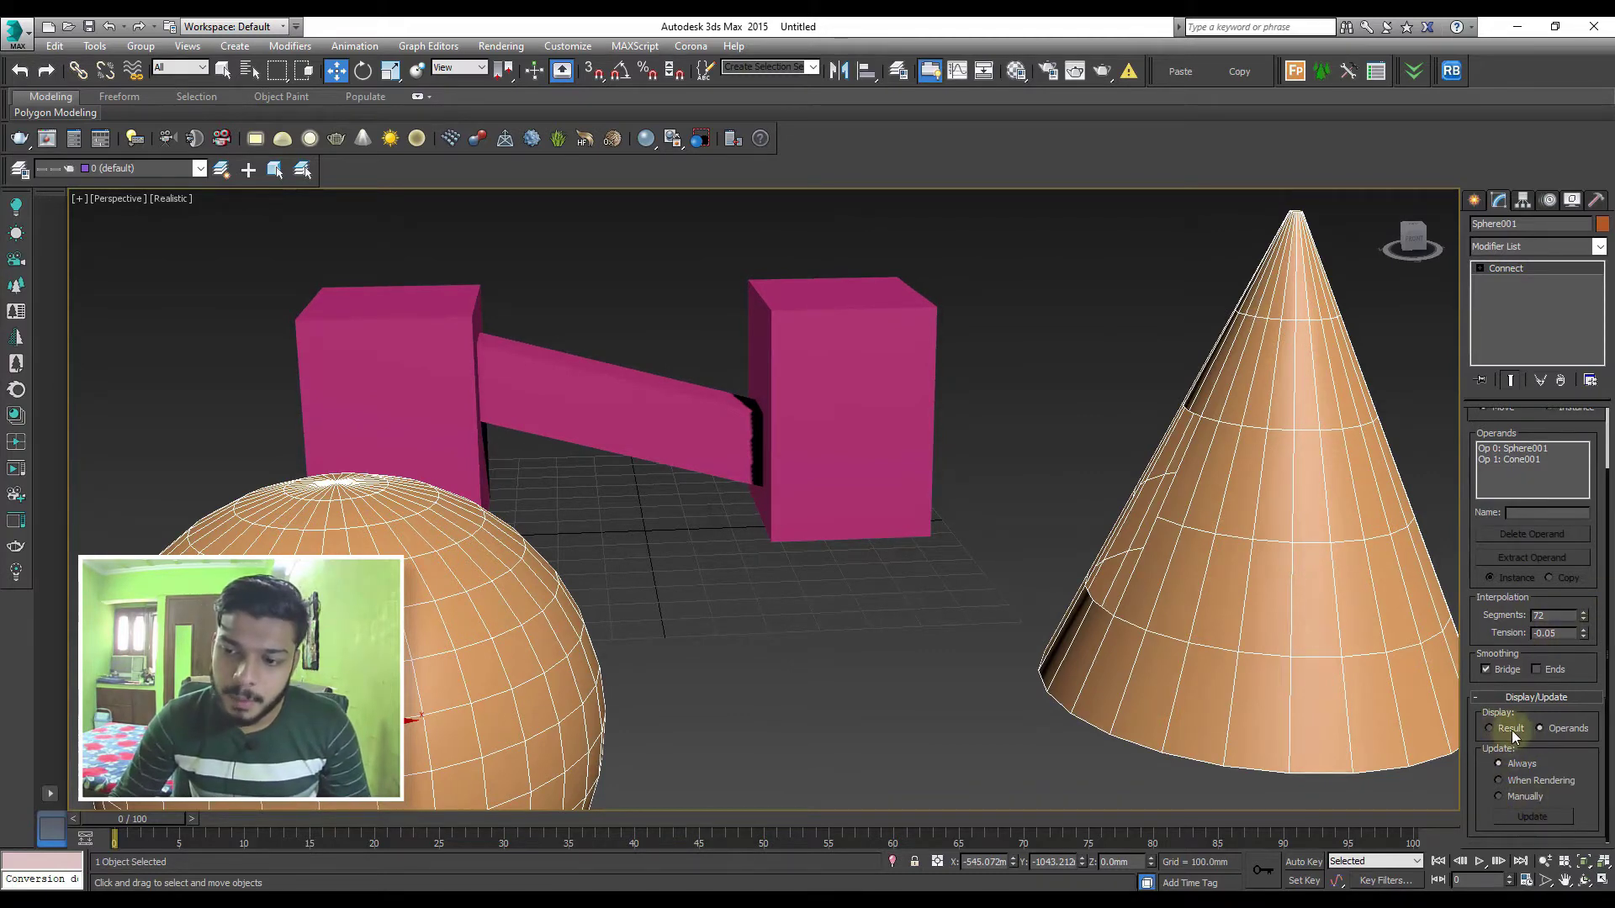
pyautogui.click(1489, 728)
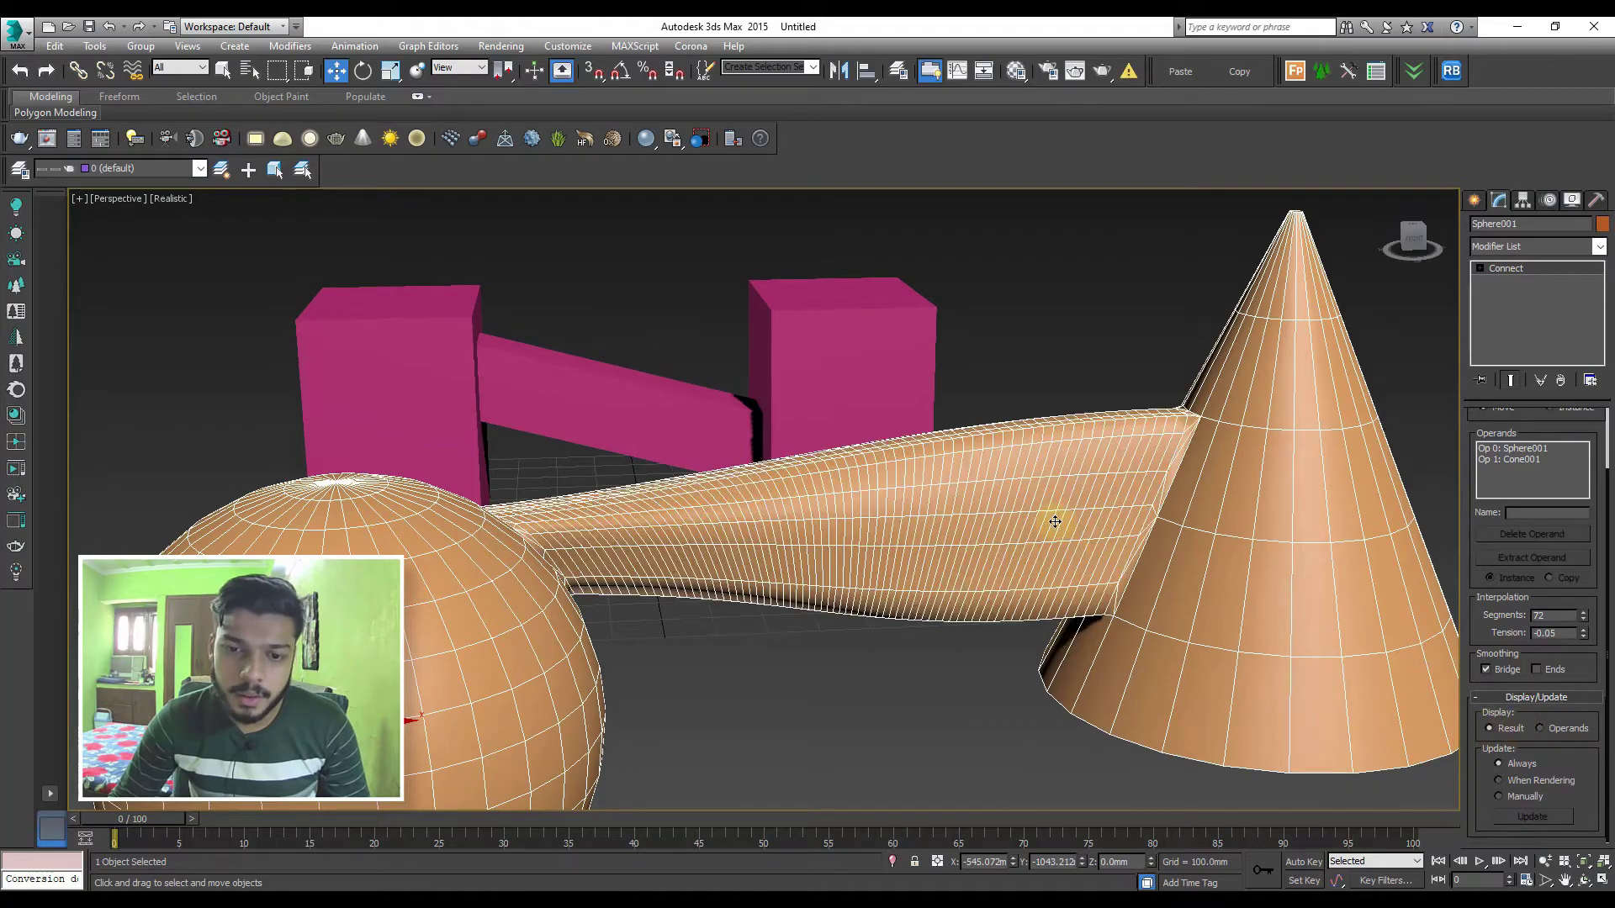
pyautogui.moveTo(1057, 523)
pyautogui.keyDown('alt'); pyautogui.mouseDown(button='middle')
pyautogui.moveTo(993, 573)
pyautogui.moveTo(1154, 547)
pyautogui.mouseUp(button='middle'); pyautogui.keyUp('alt')
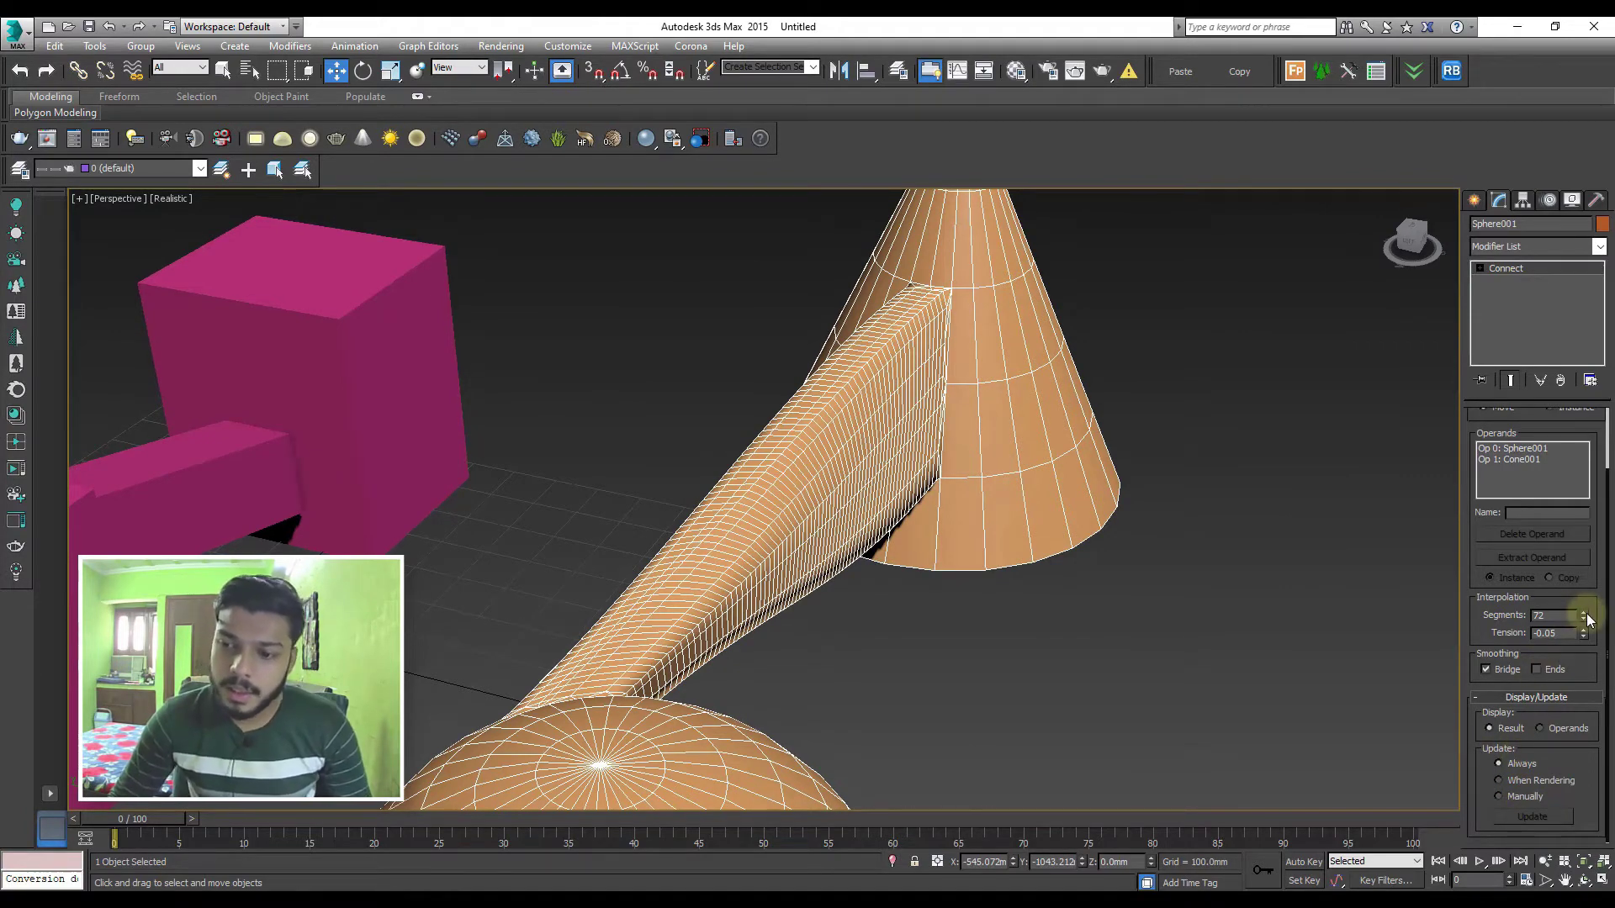
# Set the bridge to update When Rendering with 48 segments and start a production render
pyautogui.moveTo(1587, 620)
pyautogui.mouseDown()
pyautogui.moveTo(1578, 676)
pyautogui.moveTo(1571, 659)
pyautogui.mouseUp()
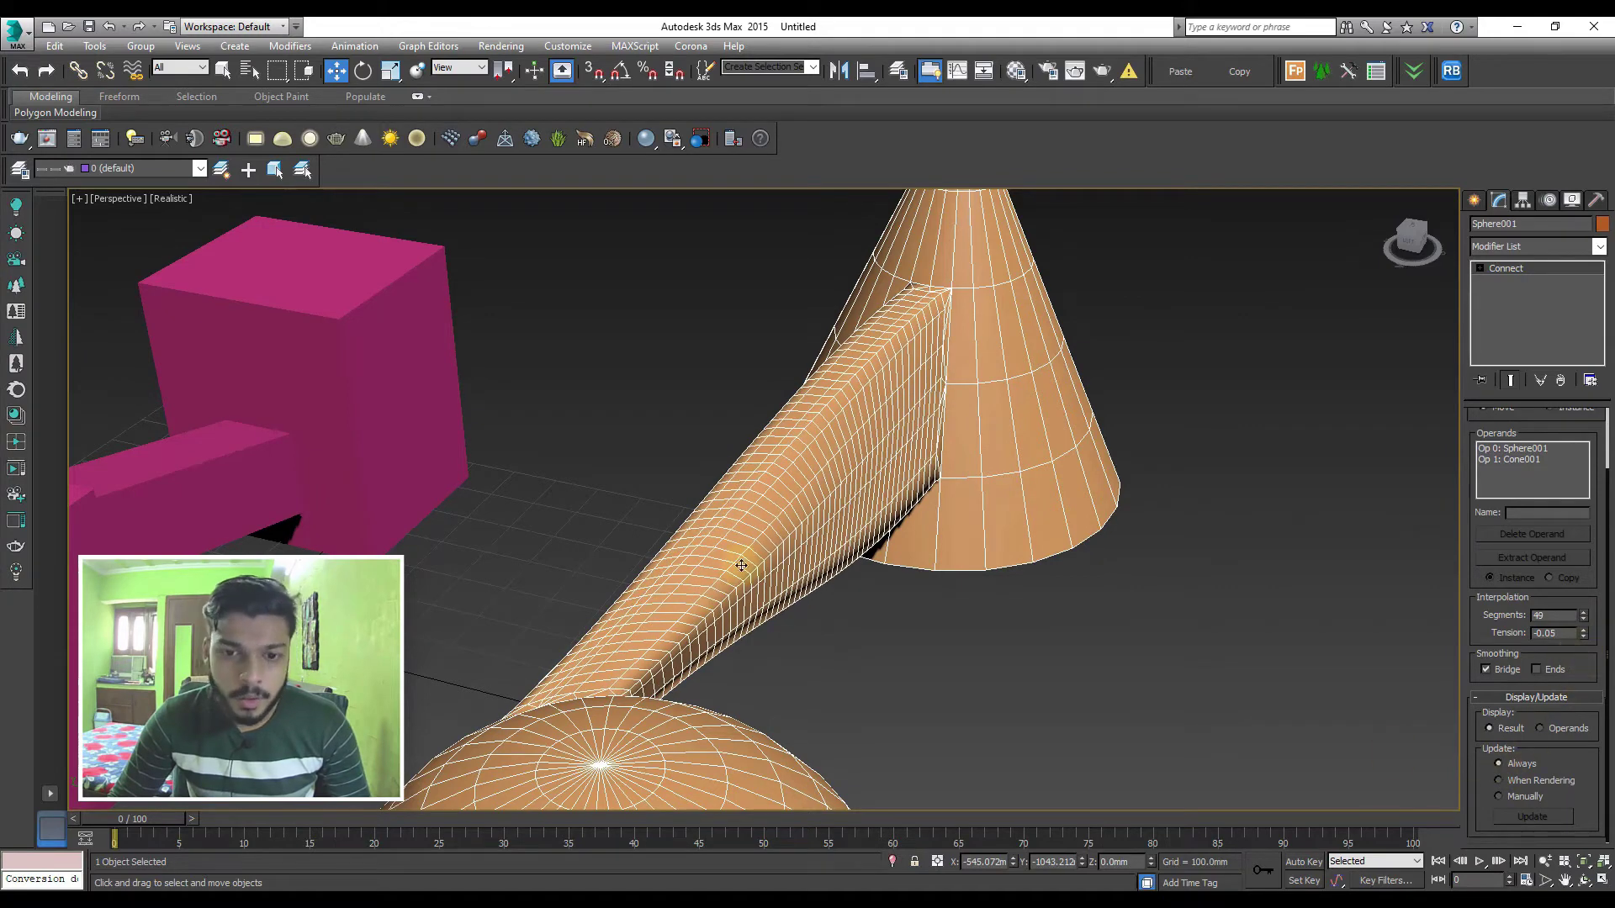
pyautogui.scroll(1, 1587, 625)
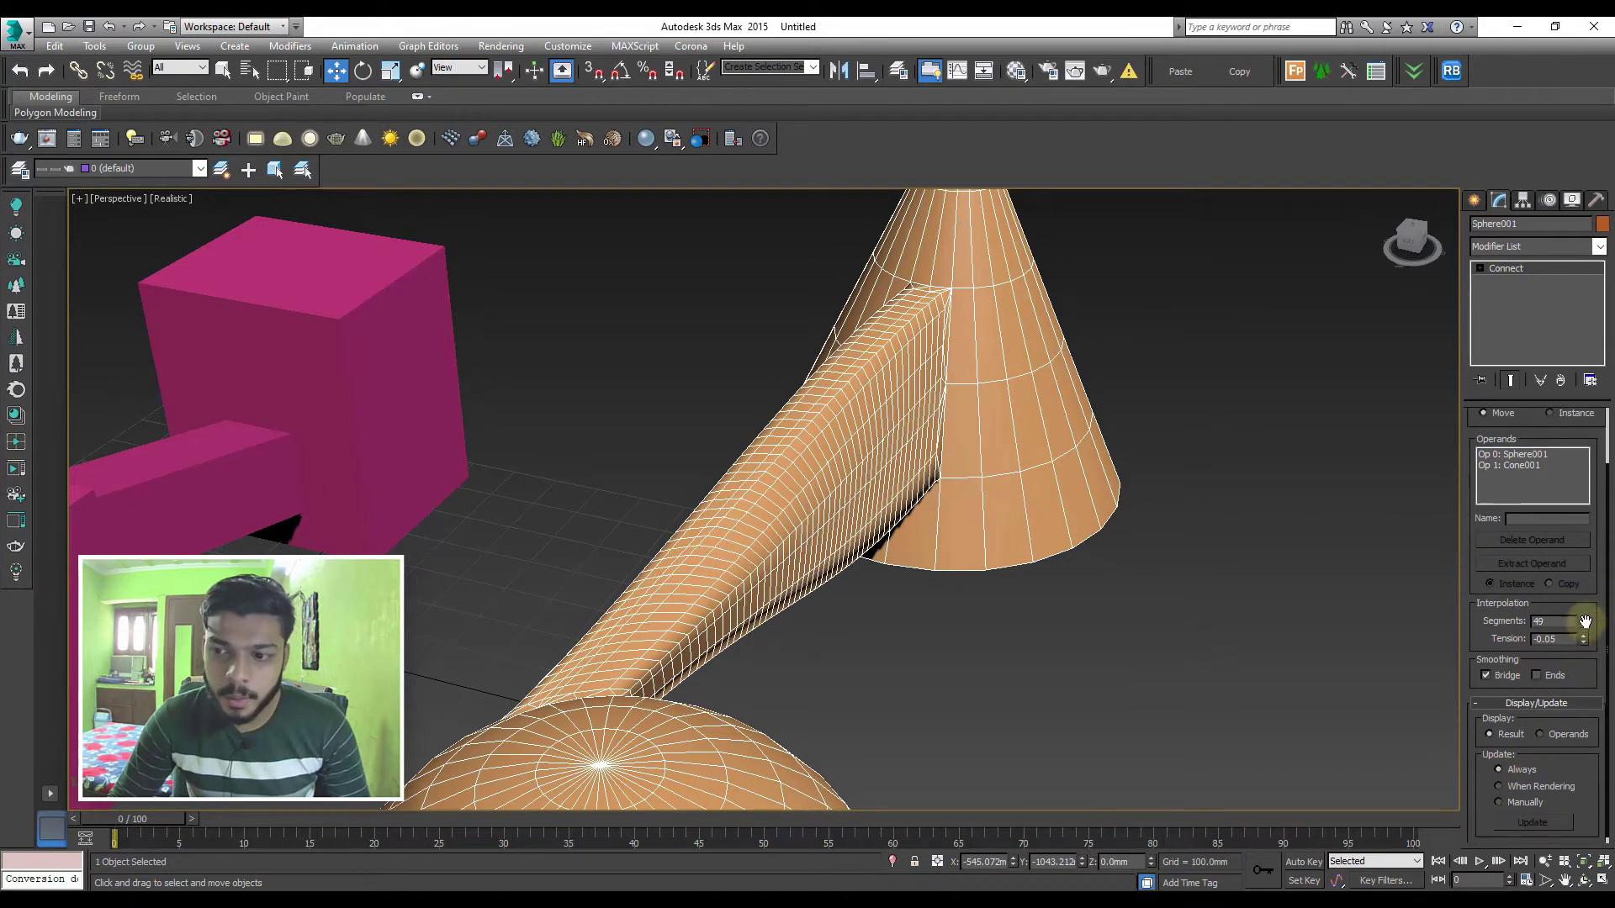
pyautogui.moveTo(1586, 626); pyautogui.dragTo(1592, 702)
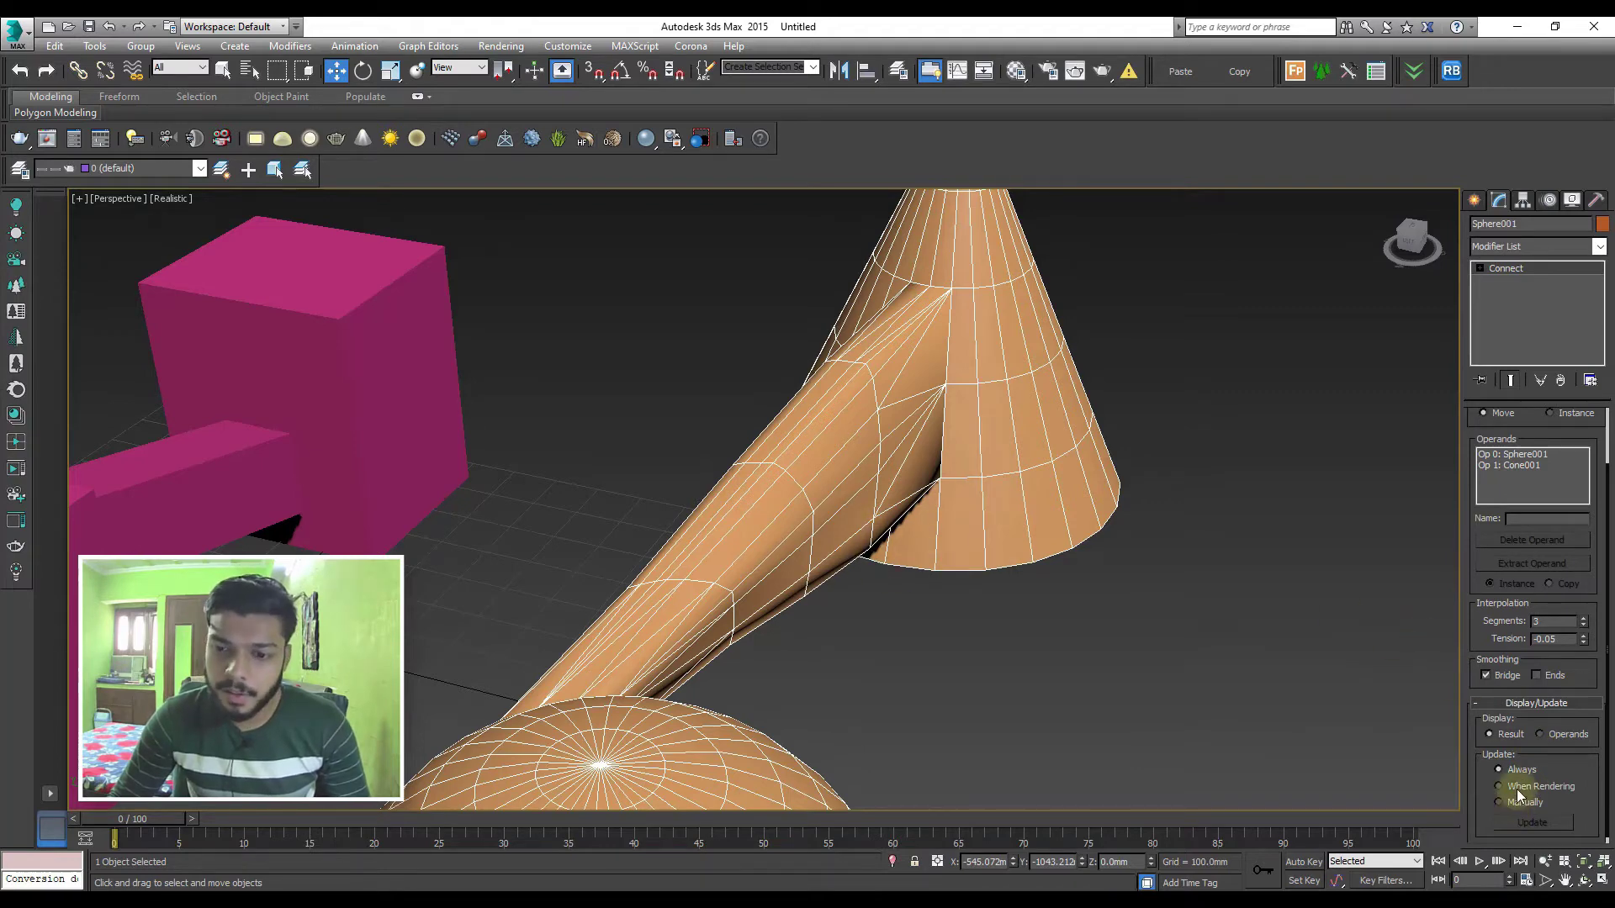
pyautogui.moveTo(1584, 621); pyautogui.dragTo(1585, 594)
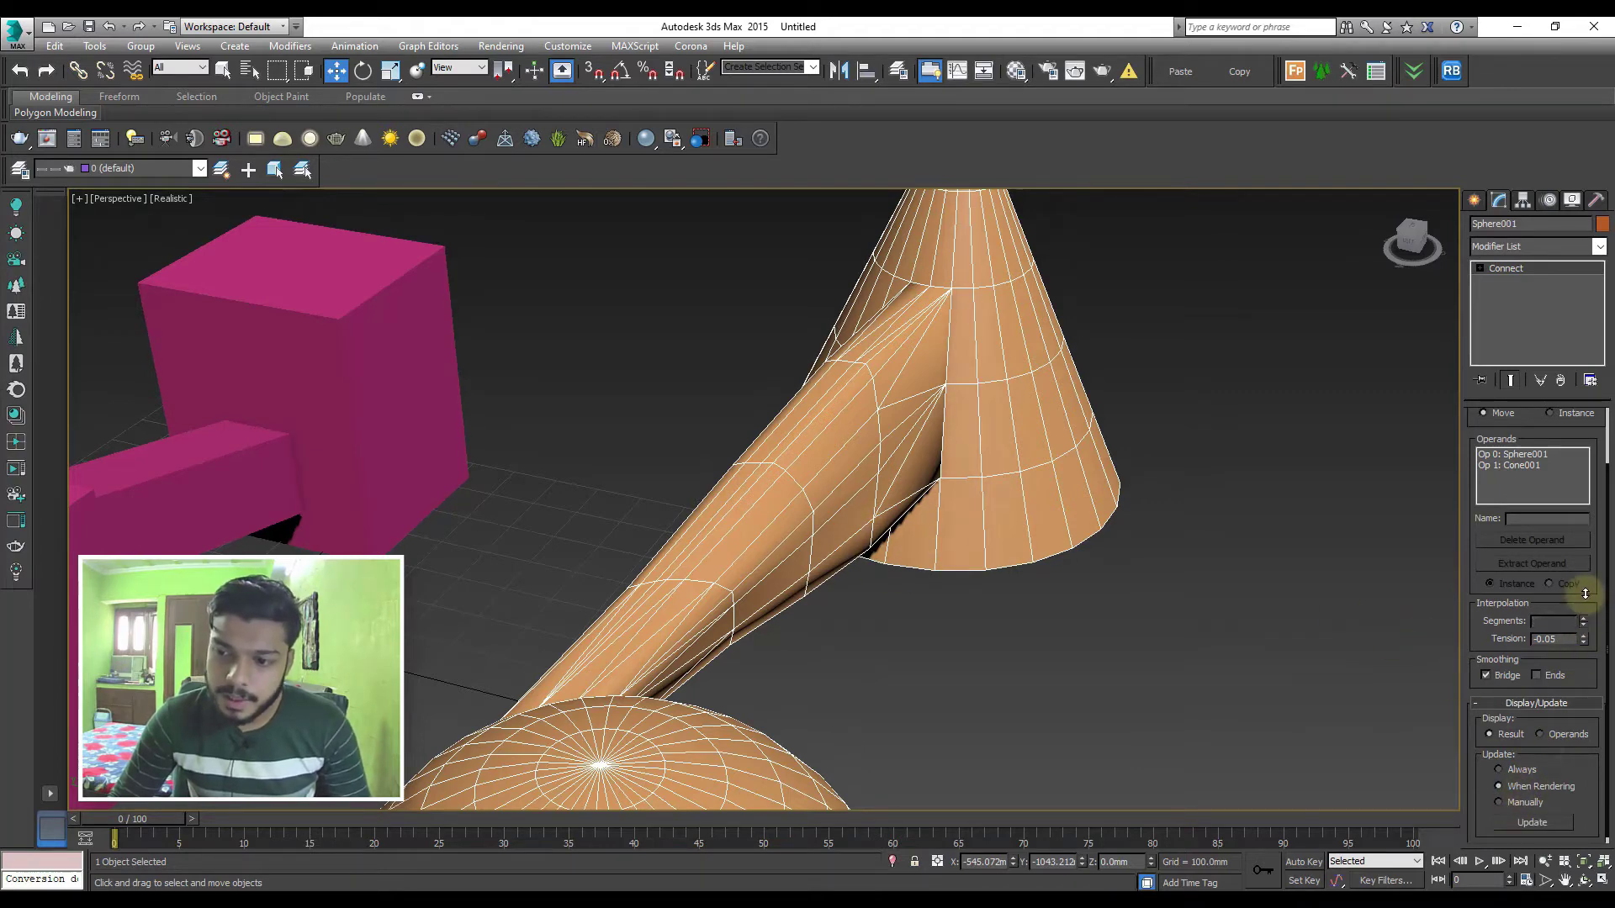
pyautogui.keyDown('alt'); pyautogui.moveTo(1100, 554); pyautogui.dragTo(1166, 138, button='middle'); pyautogui.keyUp('alt')
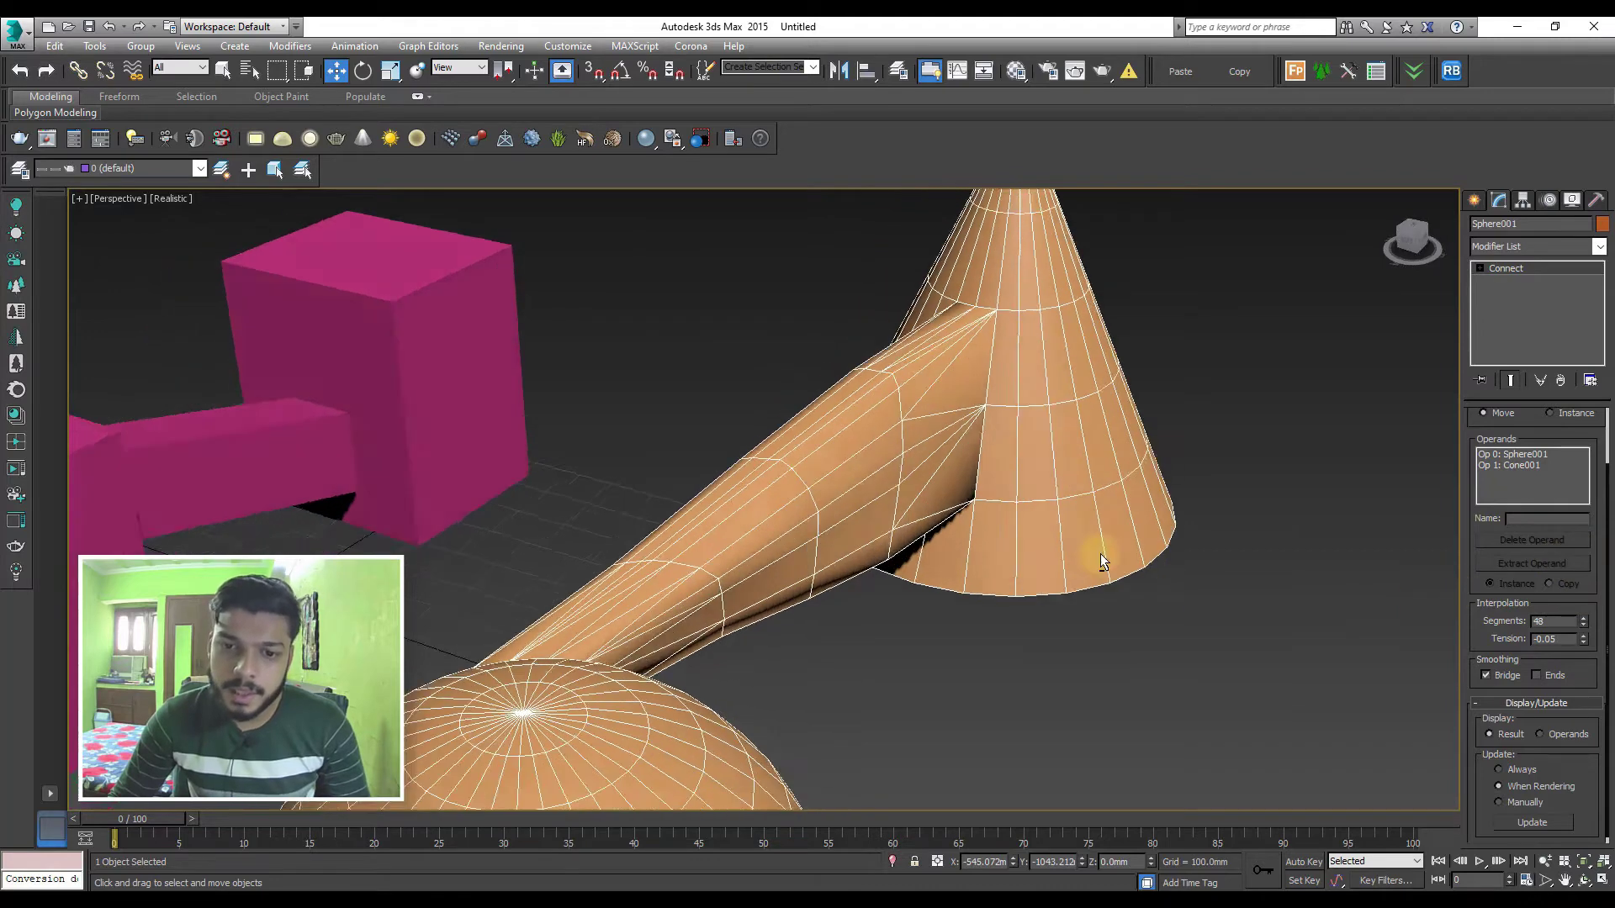
pyautogui.click(1100, 74)
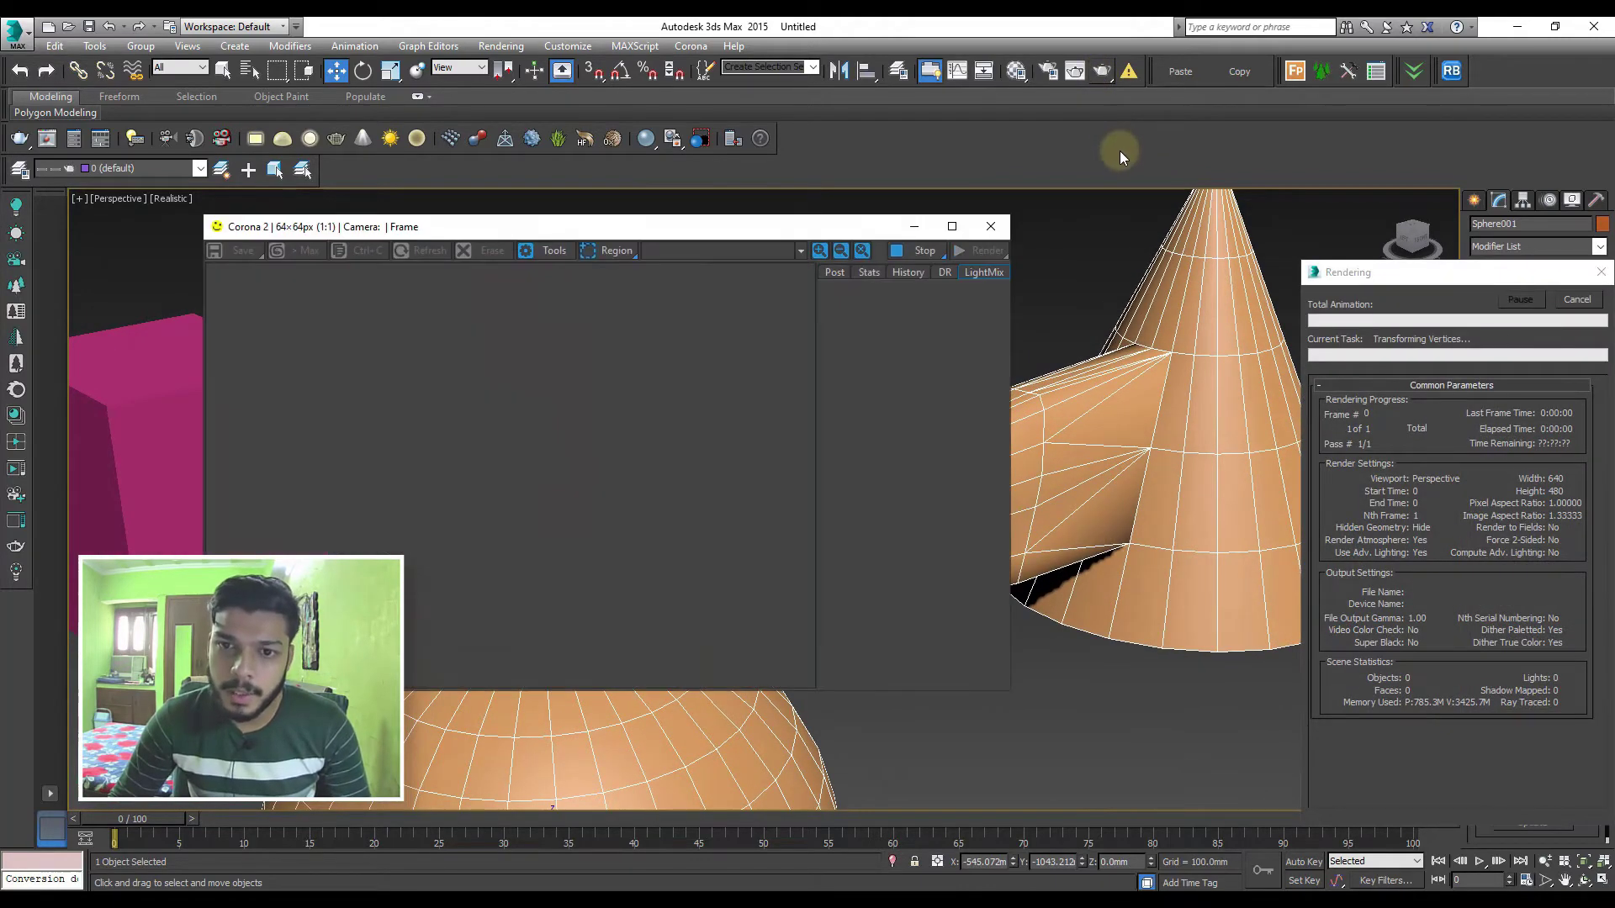
# Cancel the Corona render, assign Default Scanline Renderer for Production, and render again
pyautogui.click(1578, 300)
pyautogui.click(991, 226)
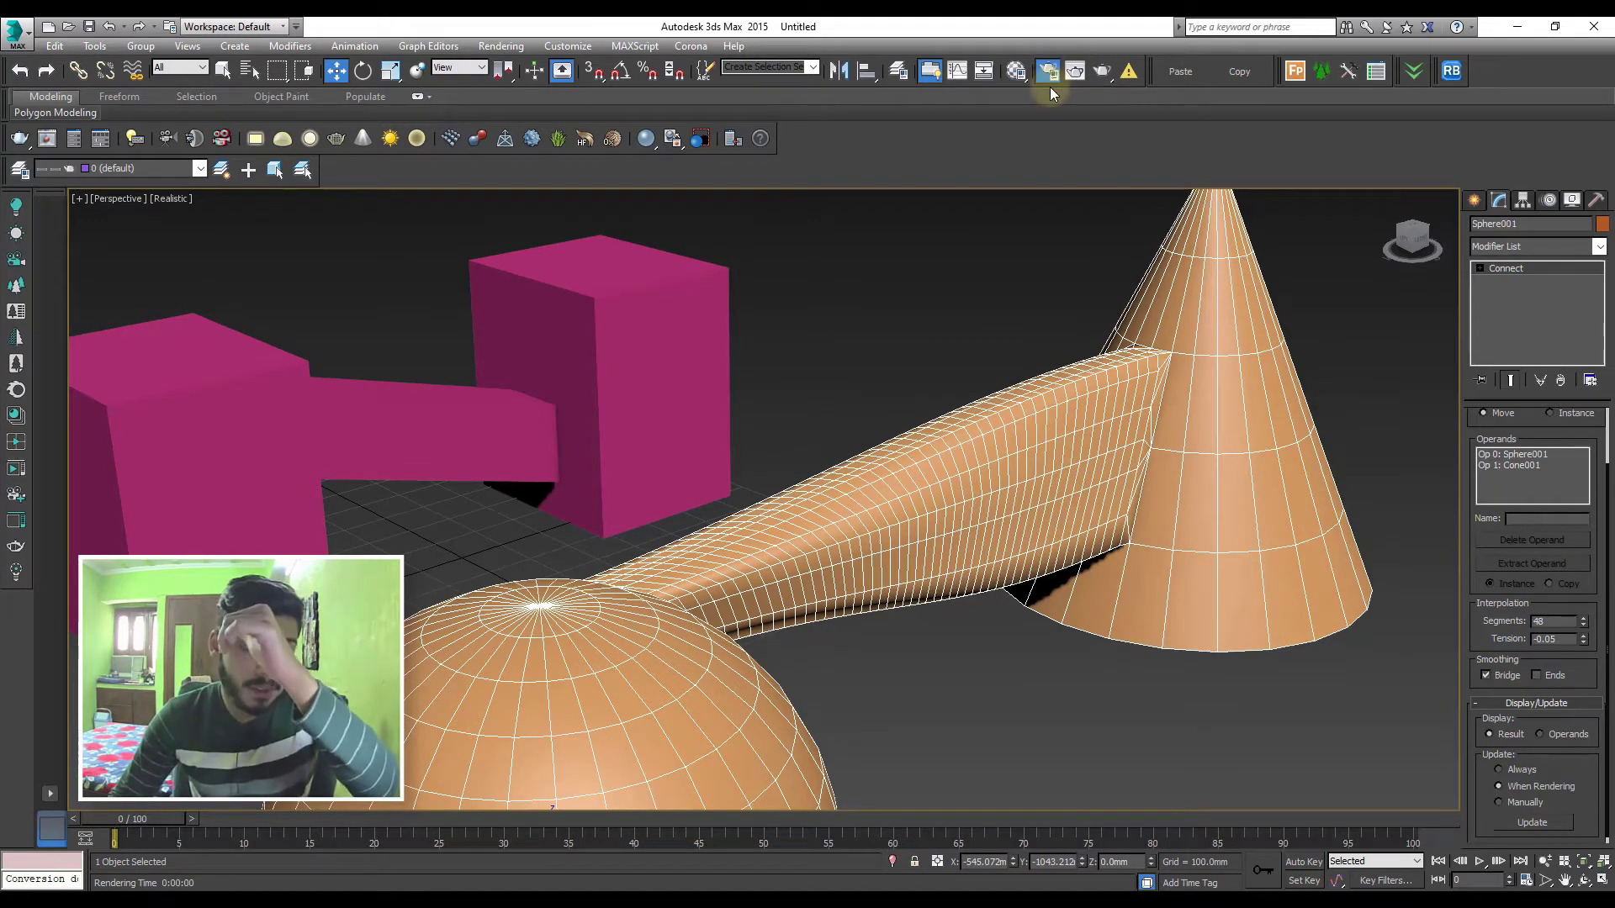
pyautogui.press('F10')
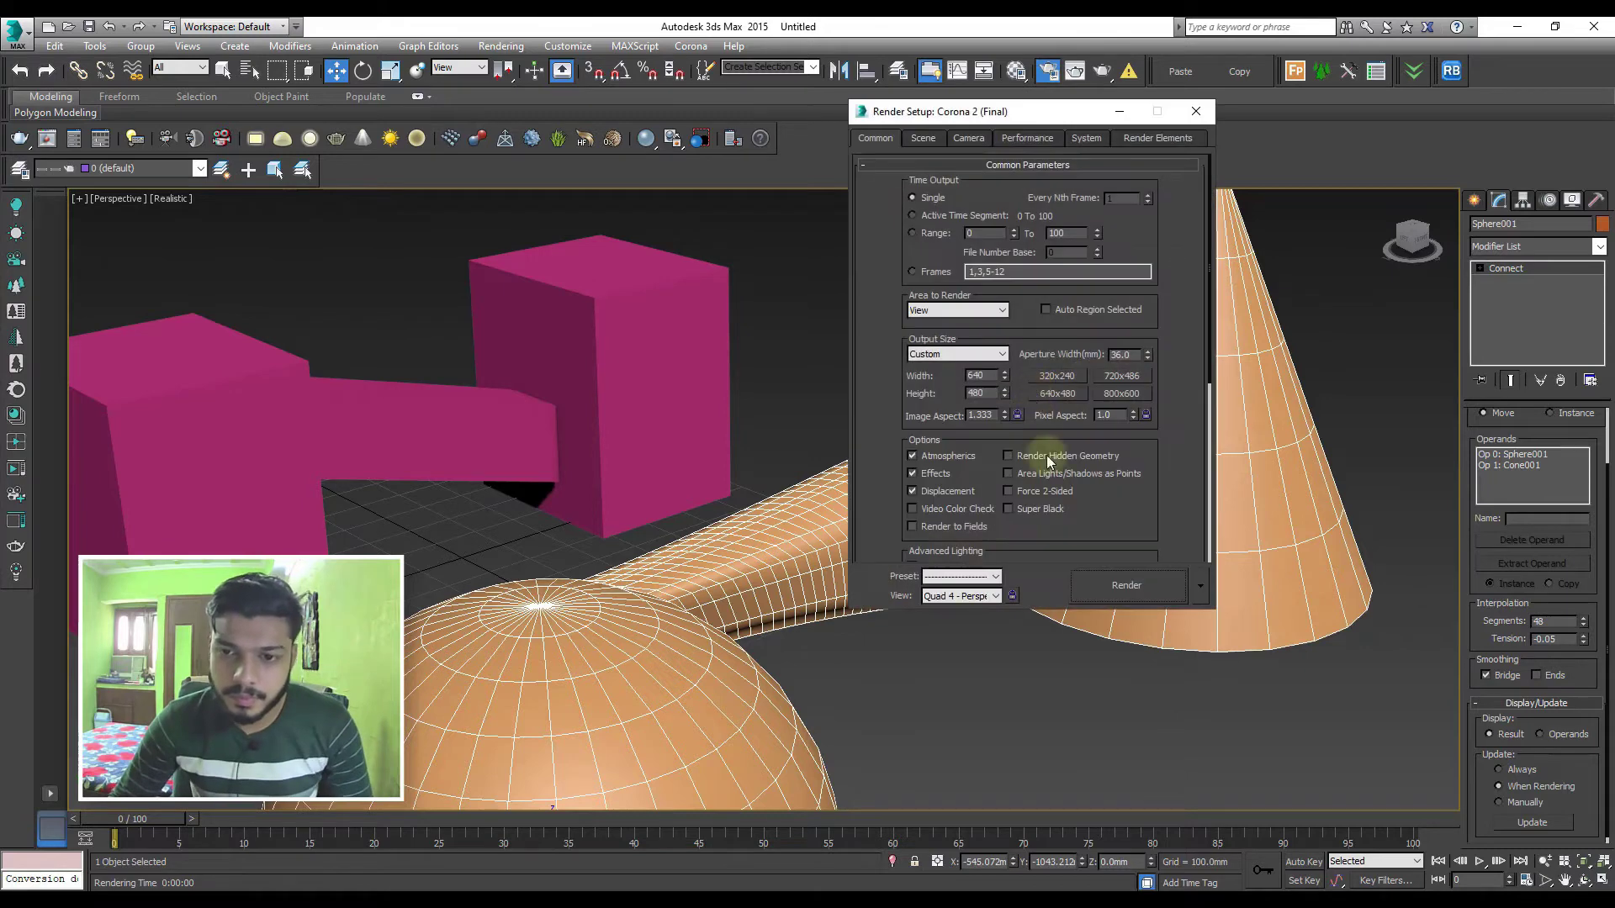
pyautogui.rightClick(1122, 515)
pyautogui.click(1144, 656)
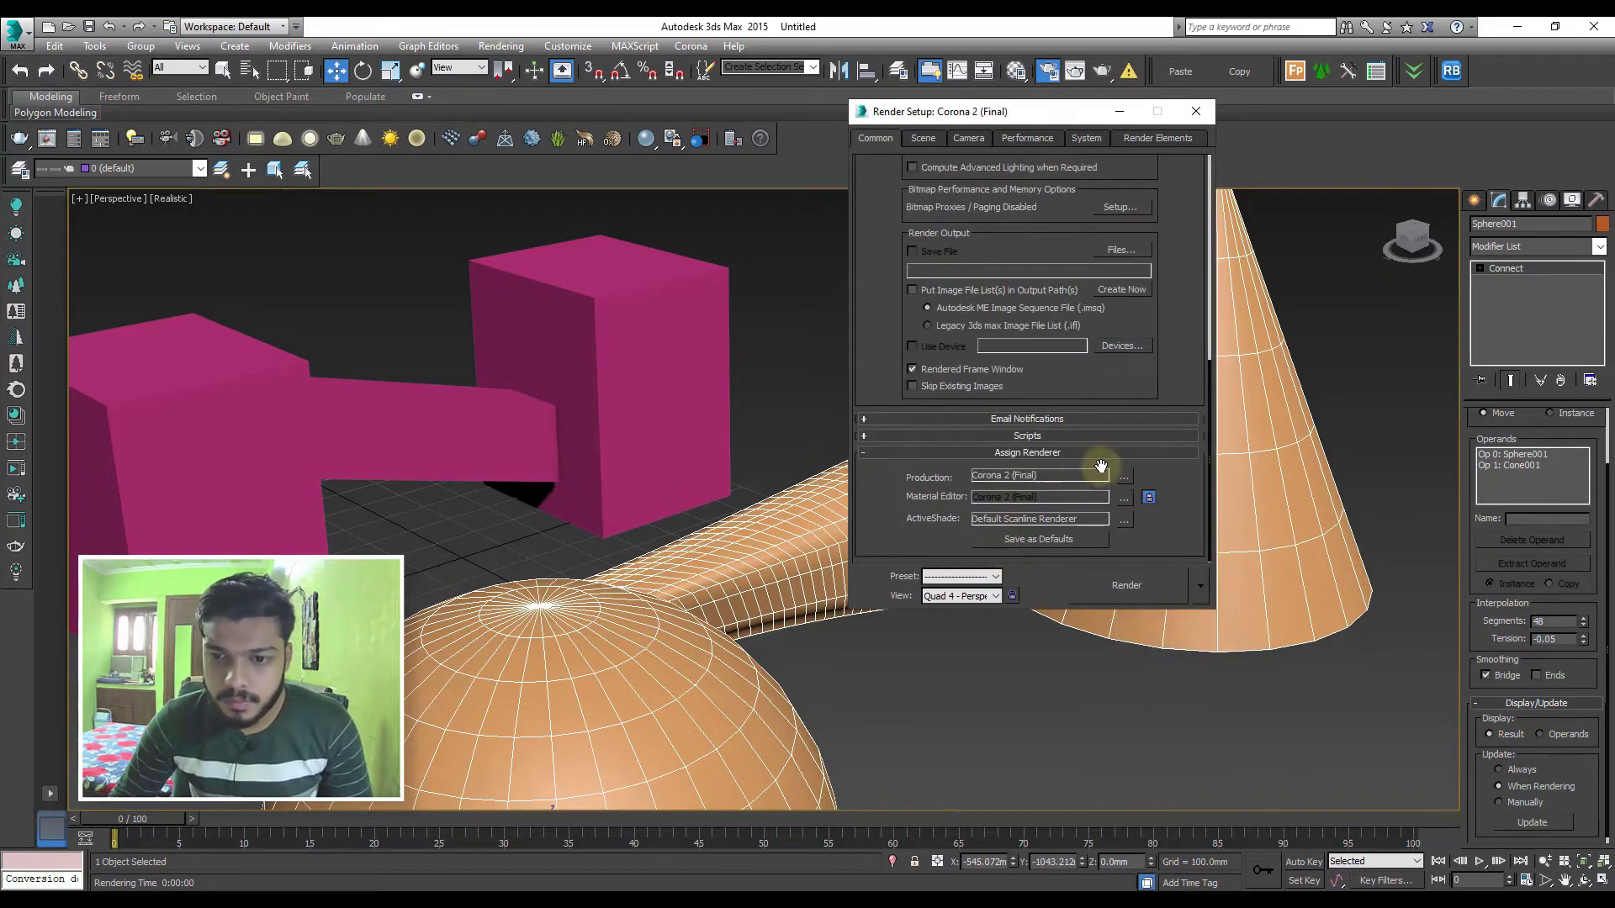
pyautogui.click(1124, 476)
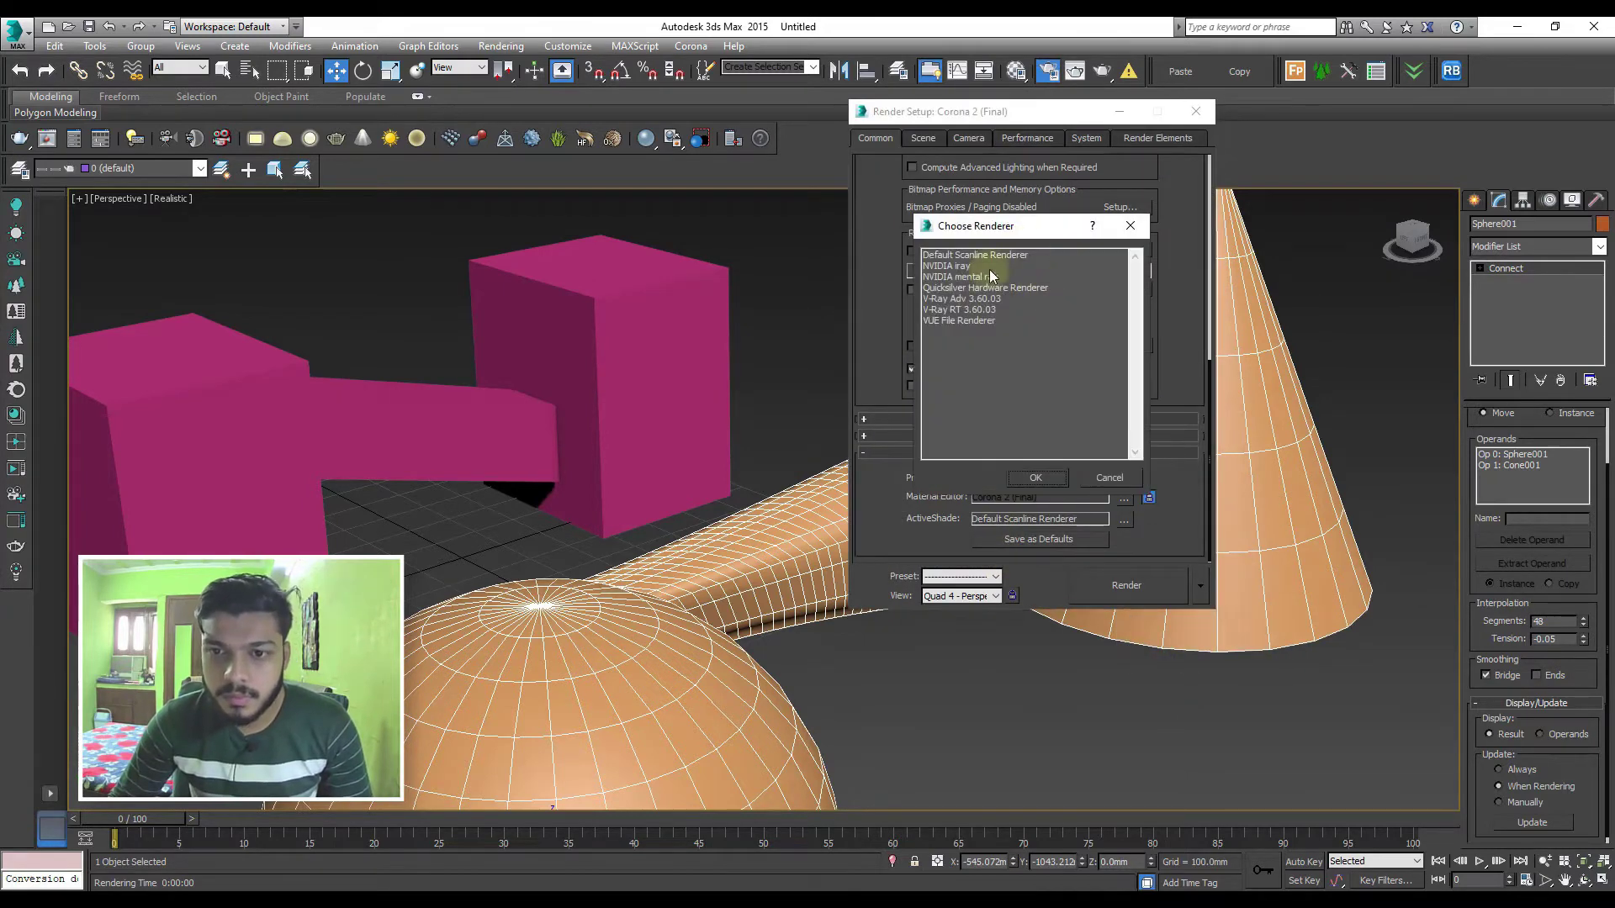
pyautogui.click(1047, 478)
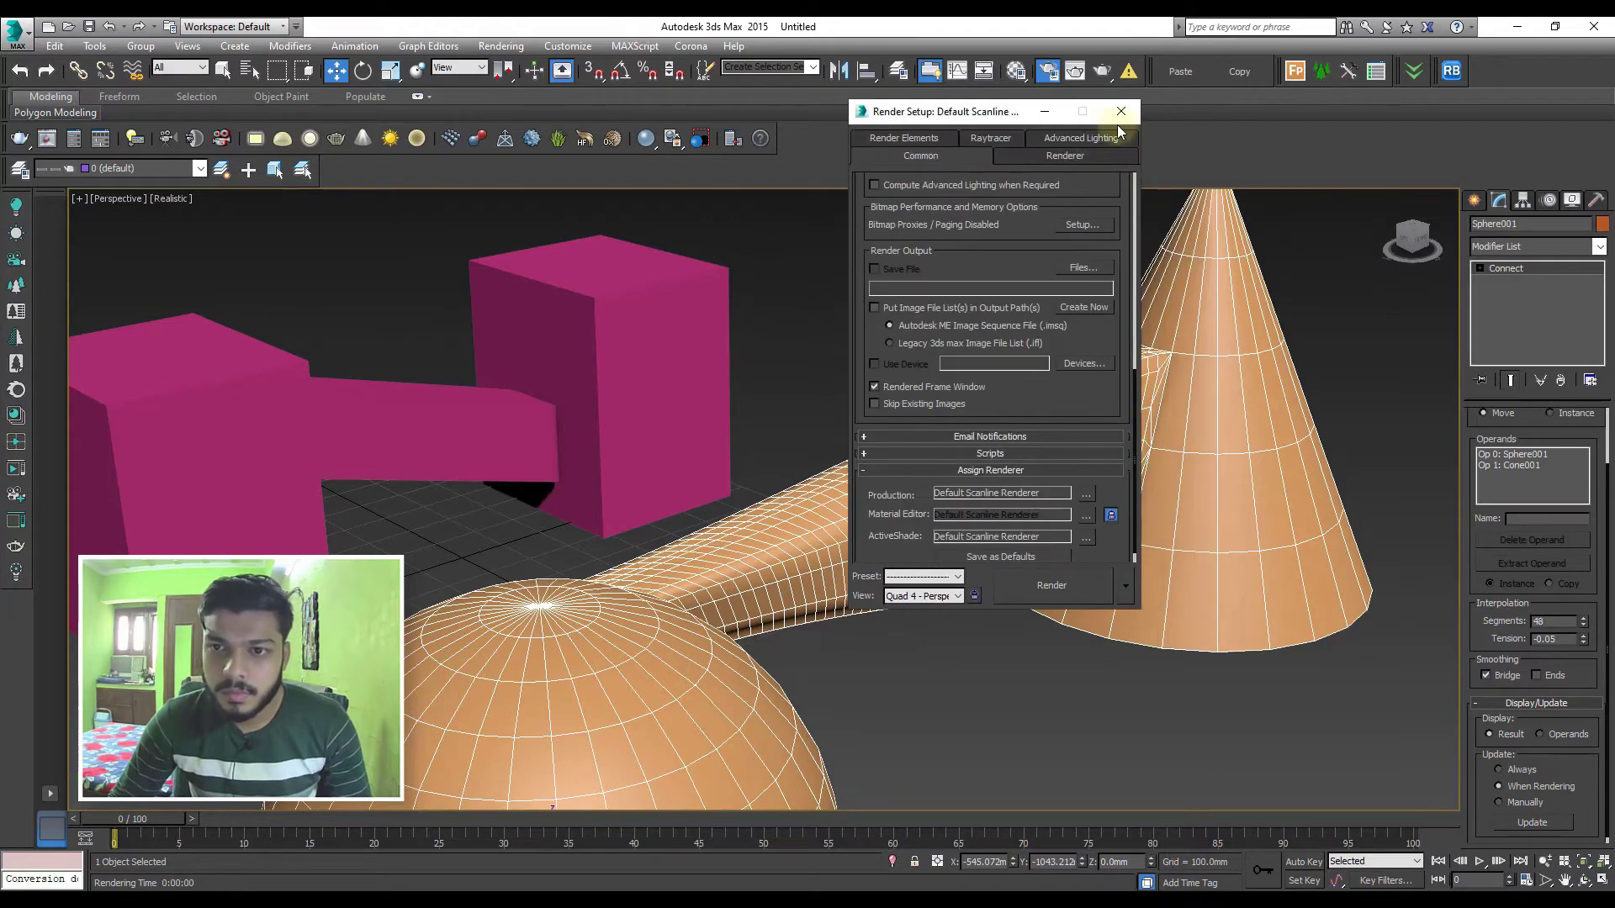
pyautogui.click(1121, 112)
pyautogui.click(1102, 71)
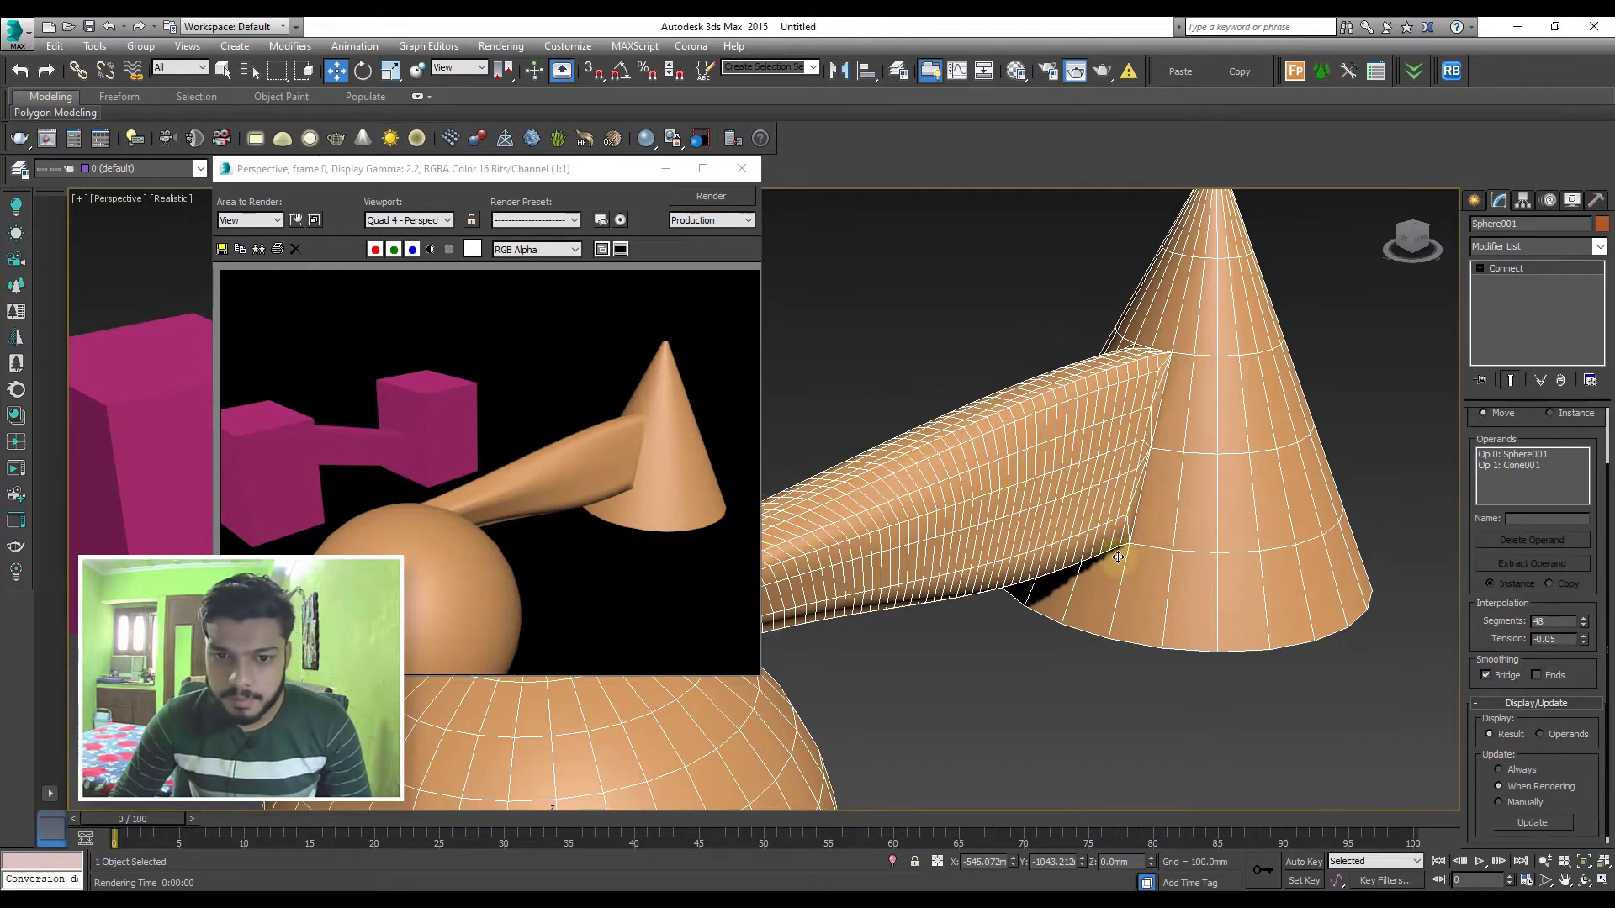
# Cut the bridge to 3 segments and re-render so it rebuilds as a faceted tube
pyautogui.click(1582, 625)
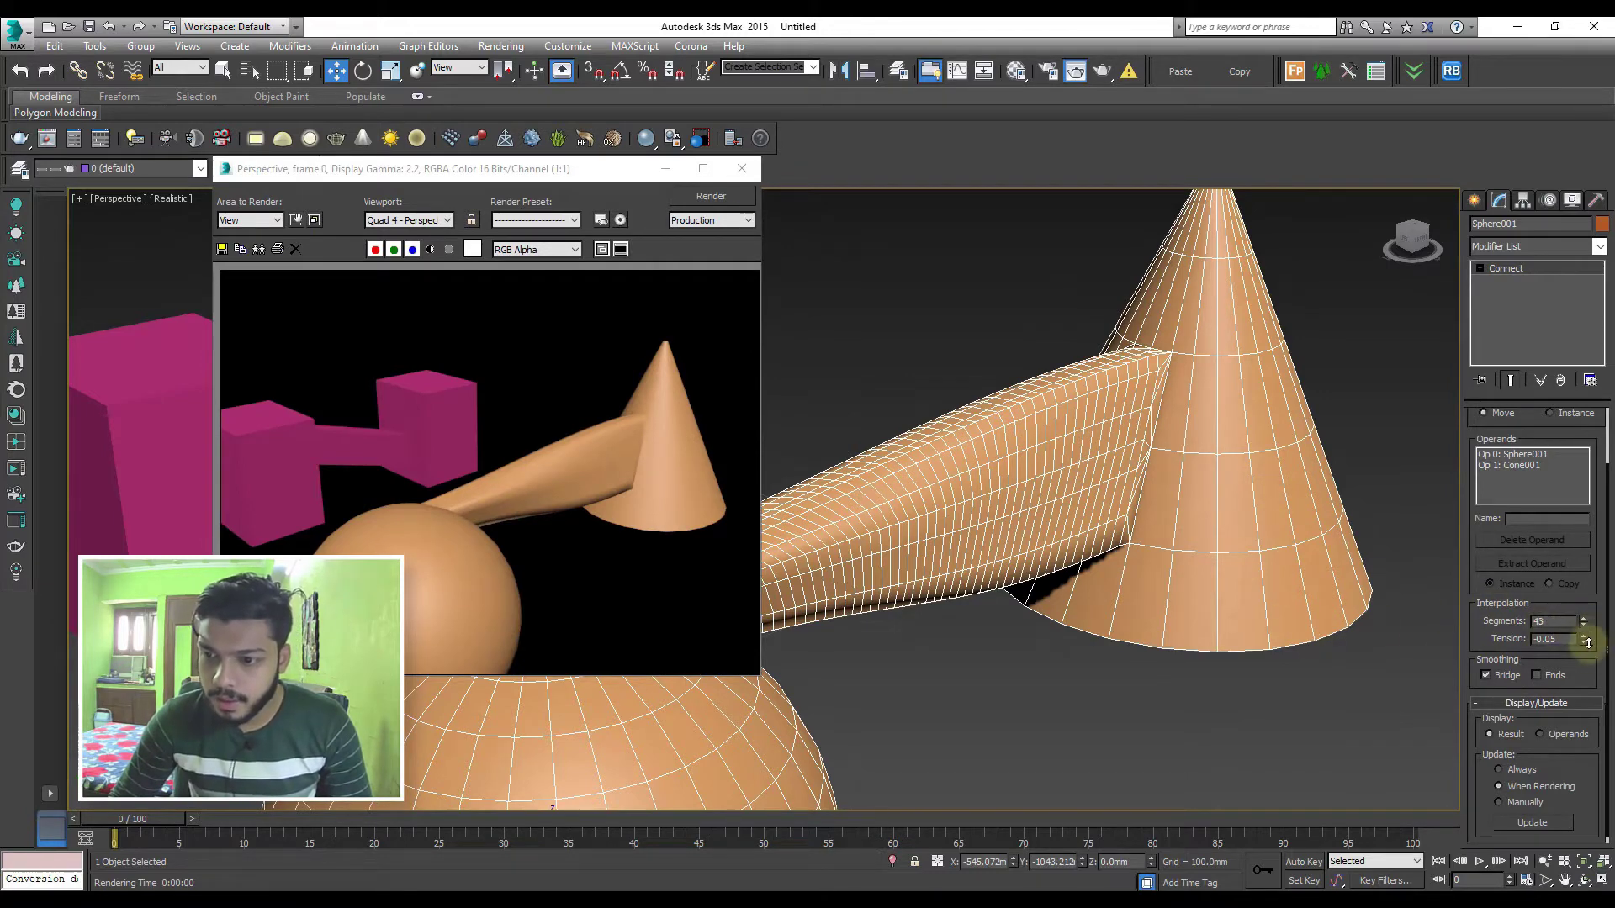
pyautogui.moveTo(1588, 641); pyautogui.dragTo(1593, 710)
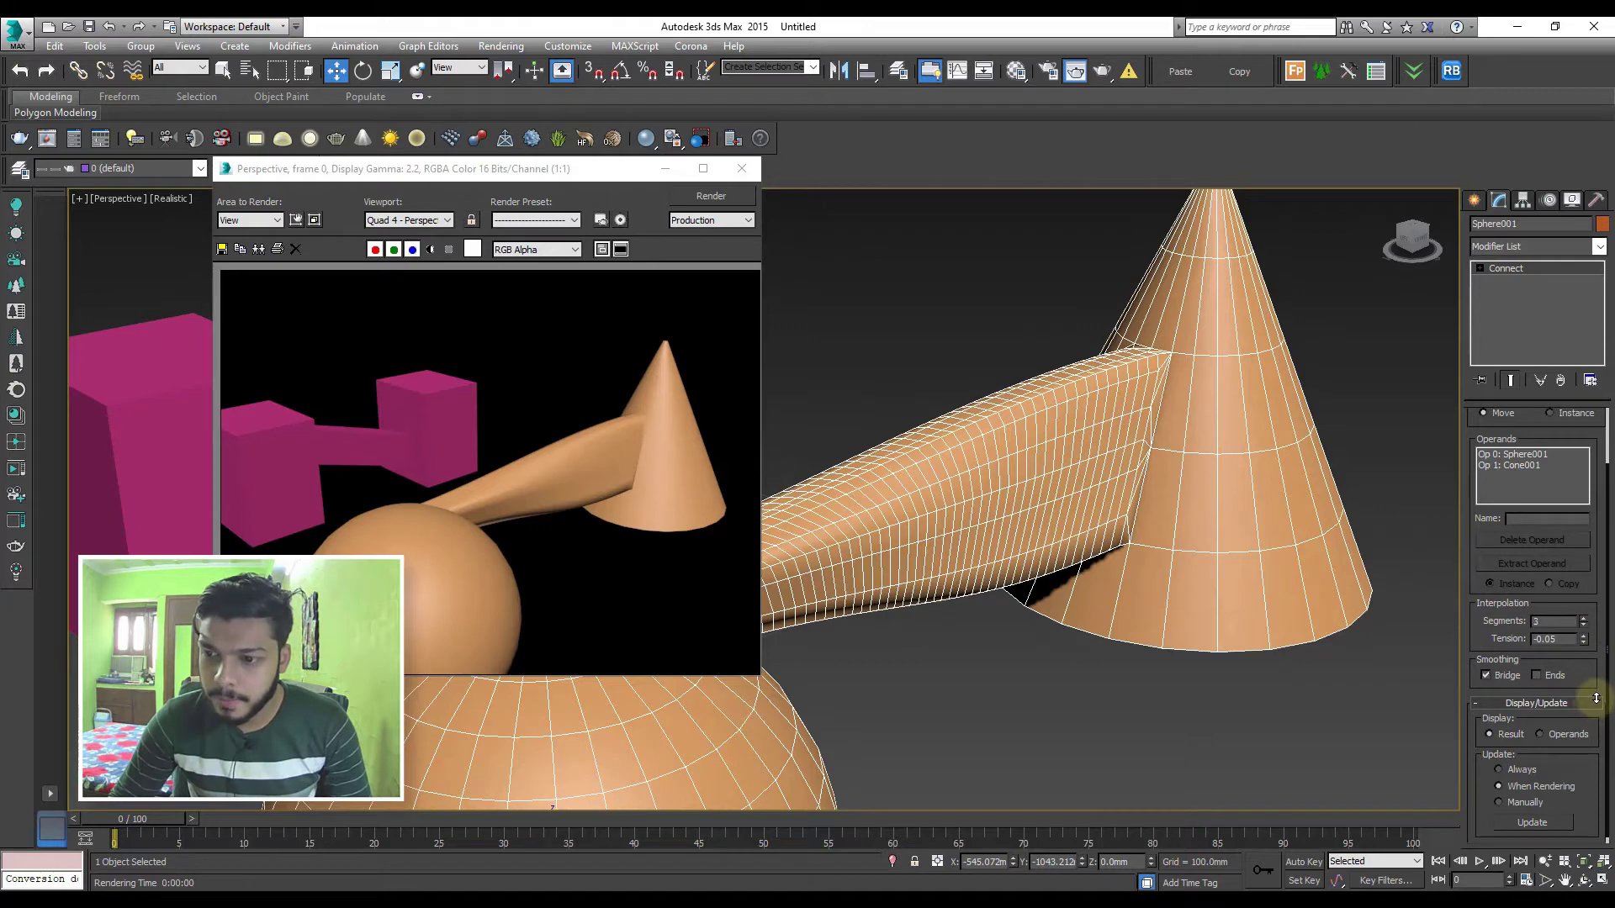
pyautogui.press('F4')
pyautogui.press('F4')
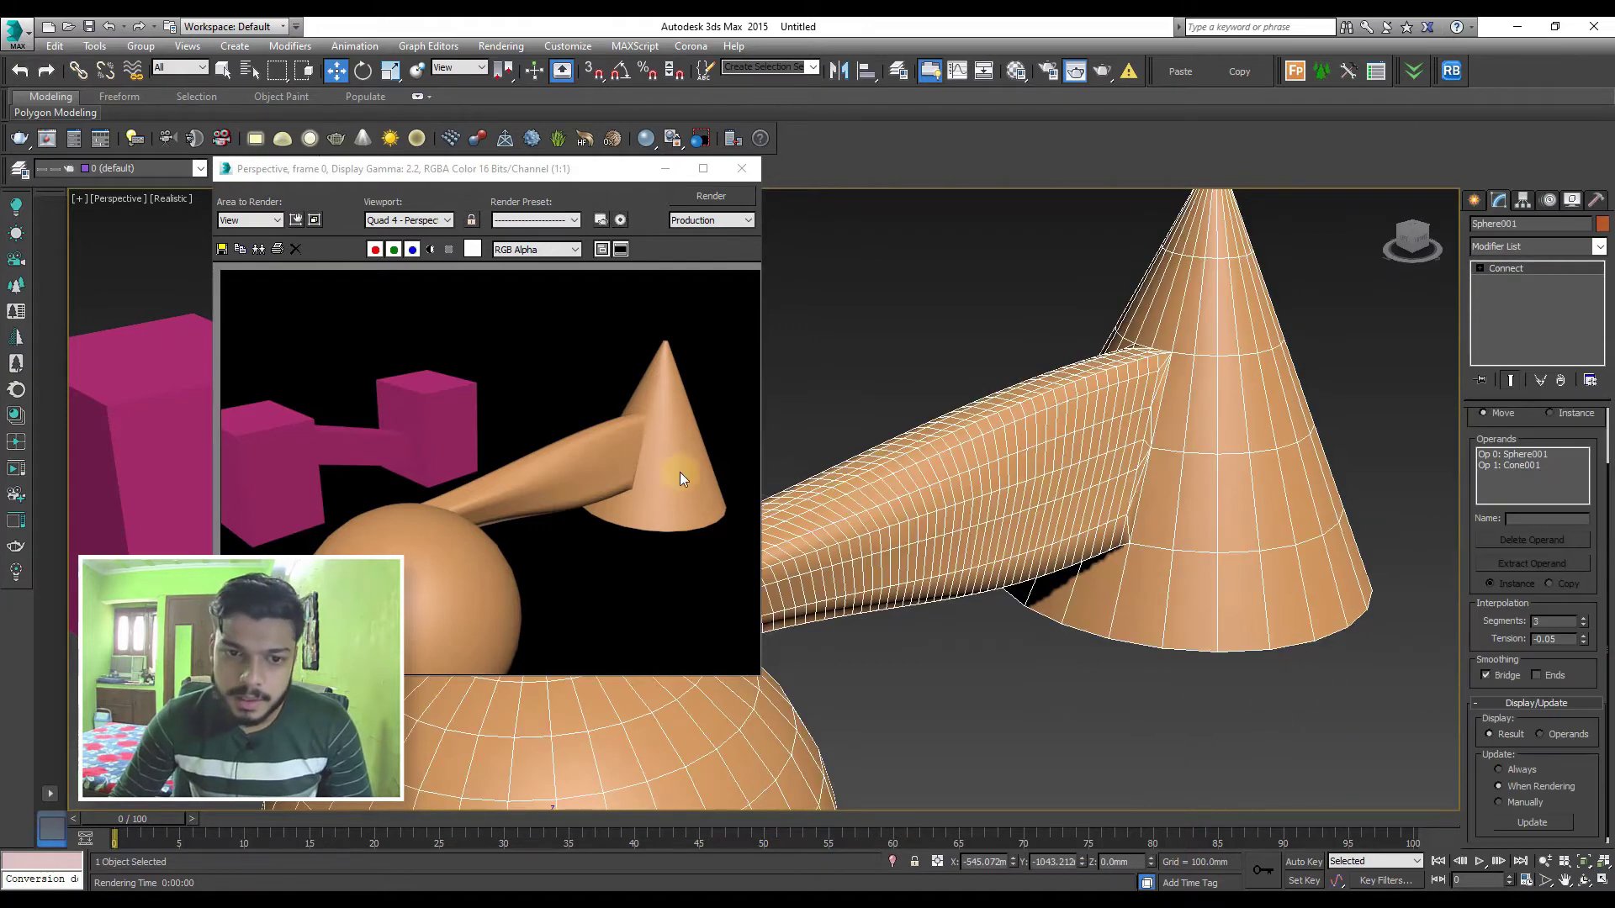
pyautogui.click(702, 198)
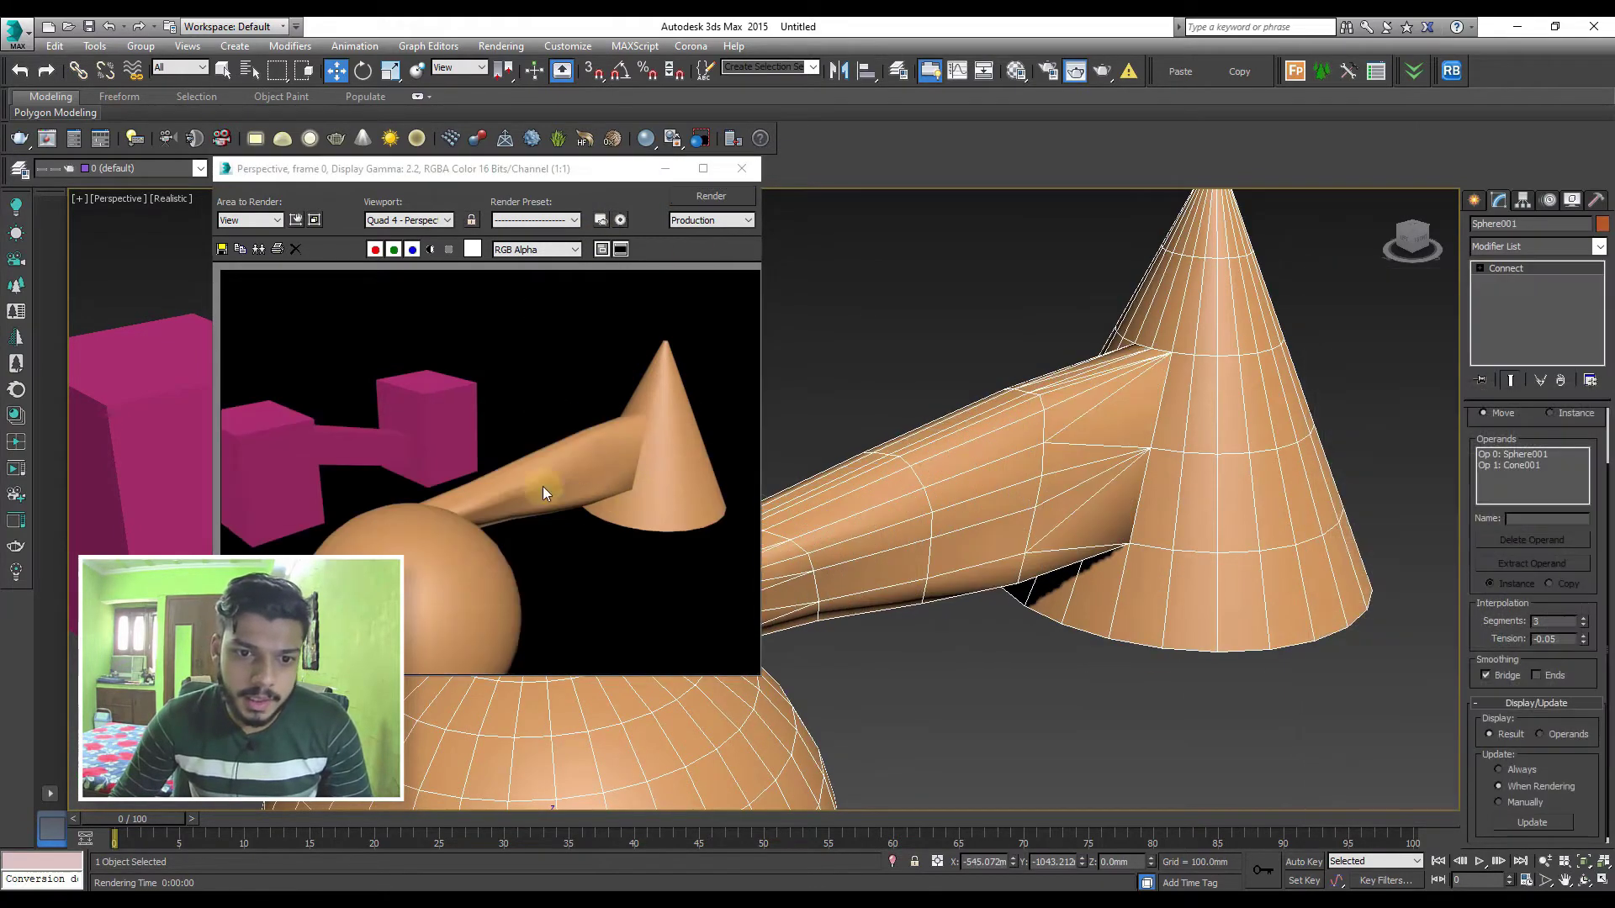
# Close the frame buffer, set Update back to Always, and raise segments to 83
pyautogui.click(741, 169)
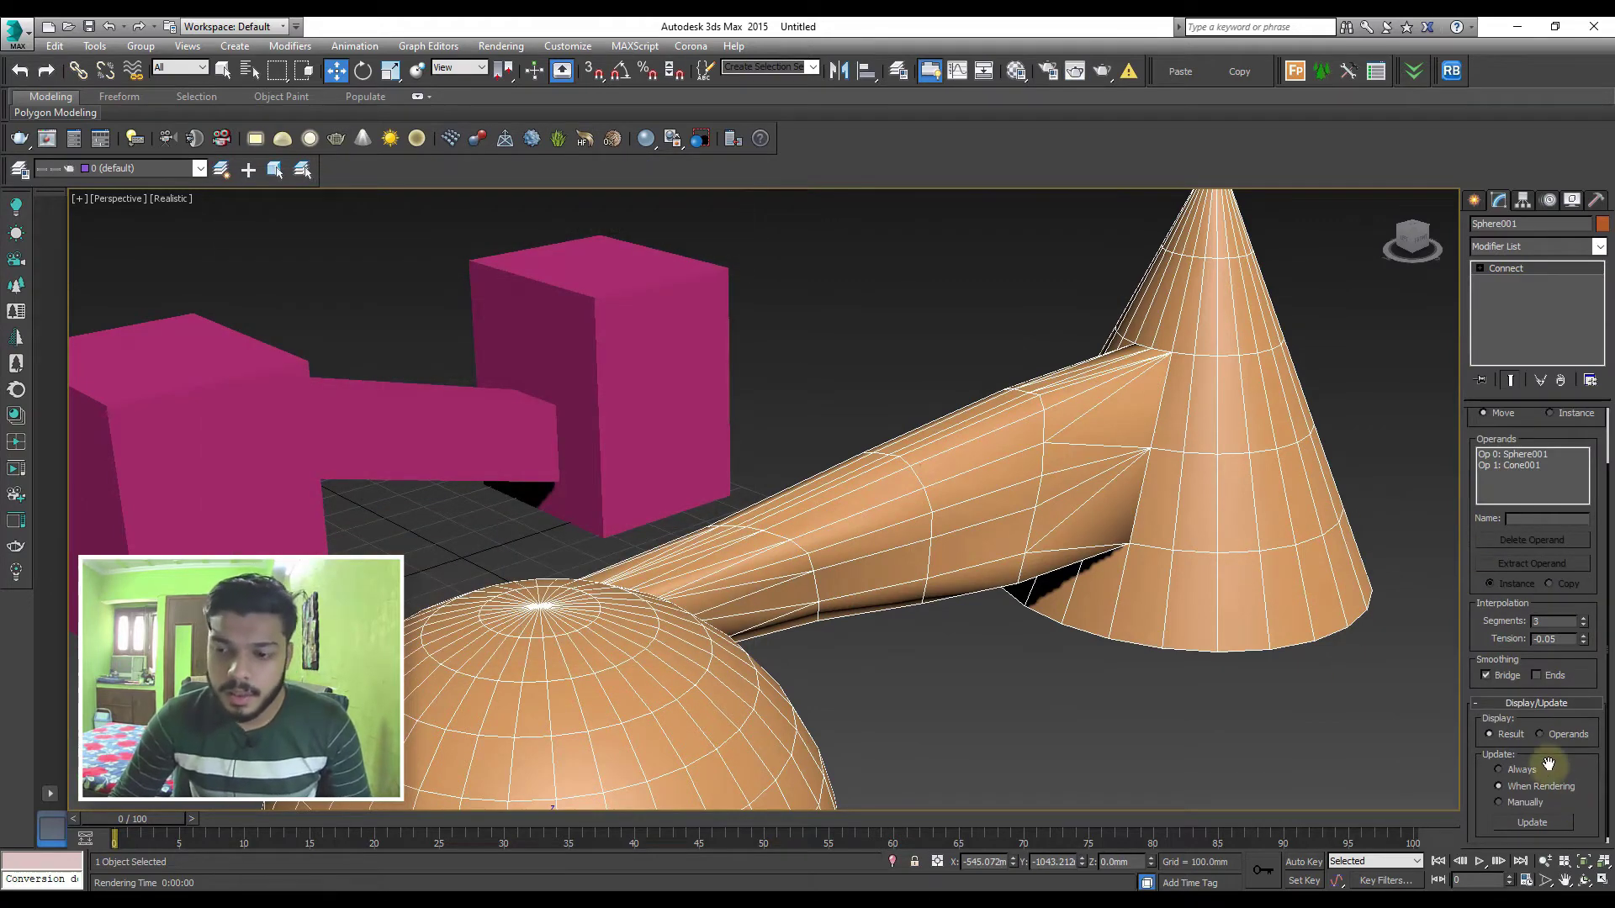
pyautogui.click(1498, 770)
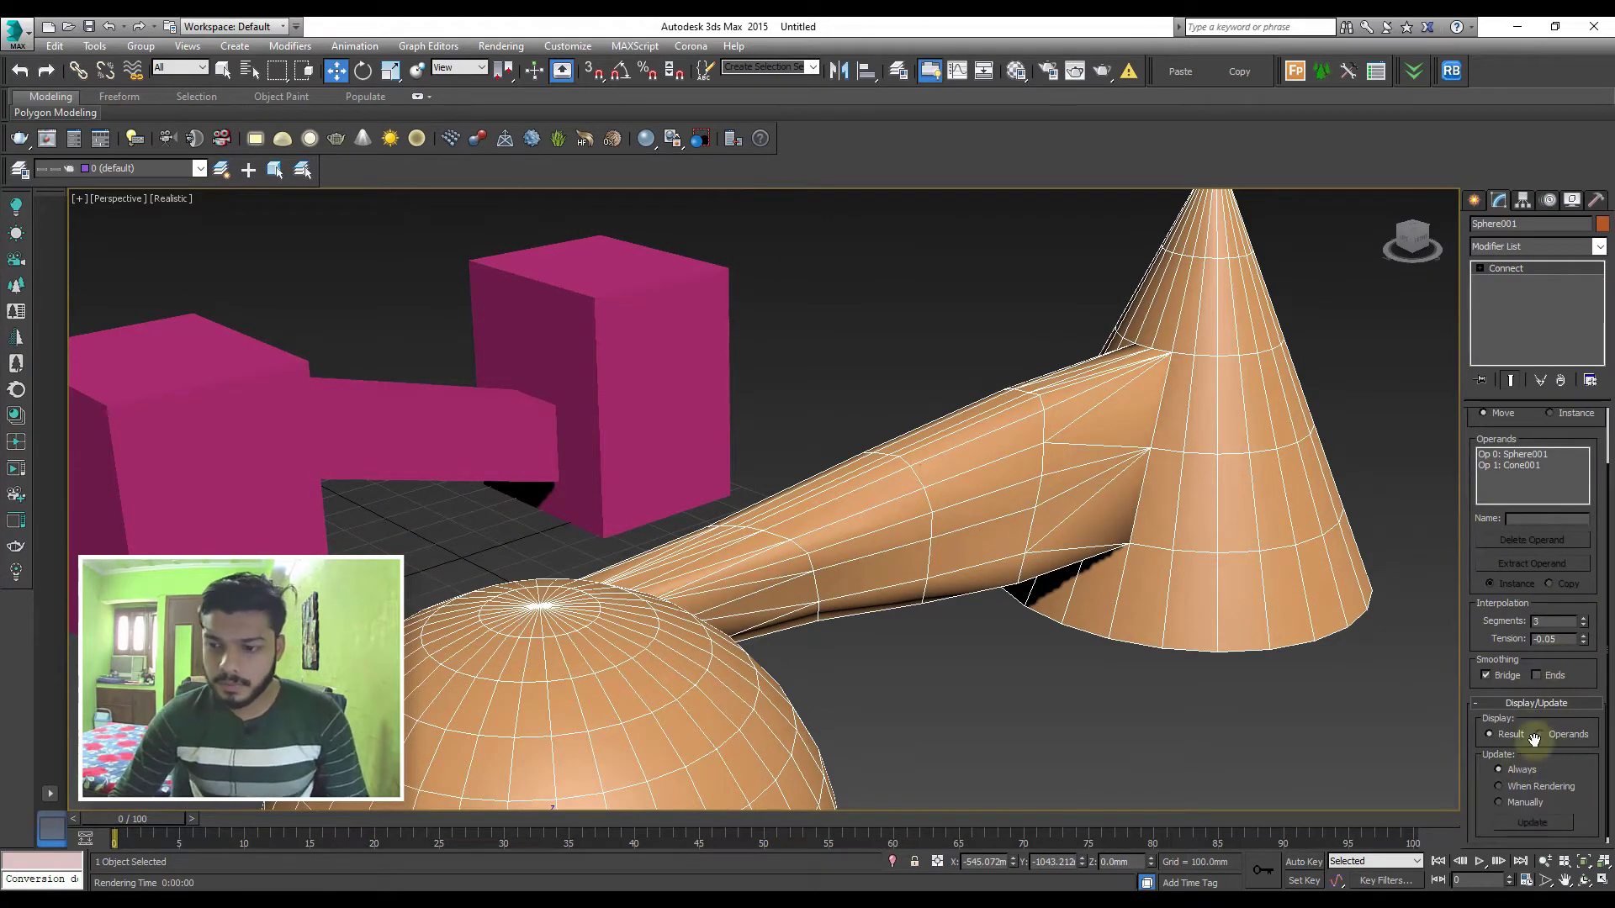
pyautogui.moveTo(1584, 627); pyautogui.dragTo(1585, 490)
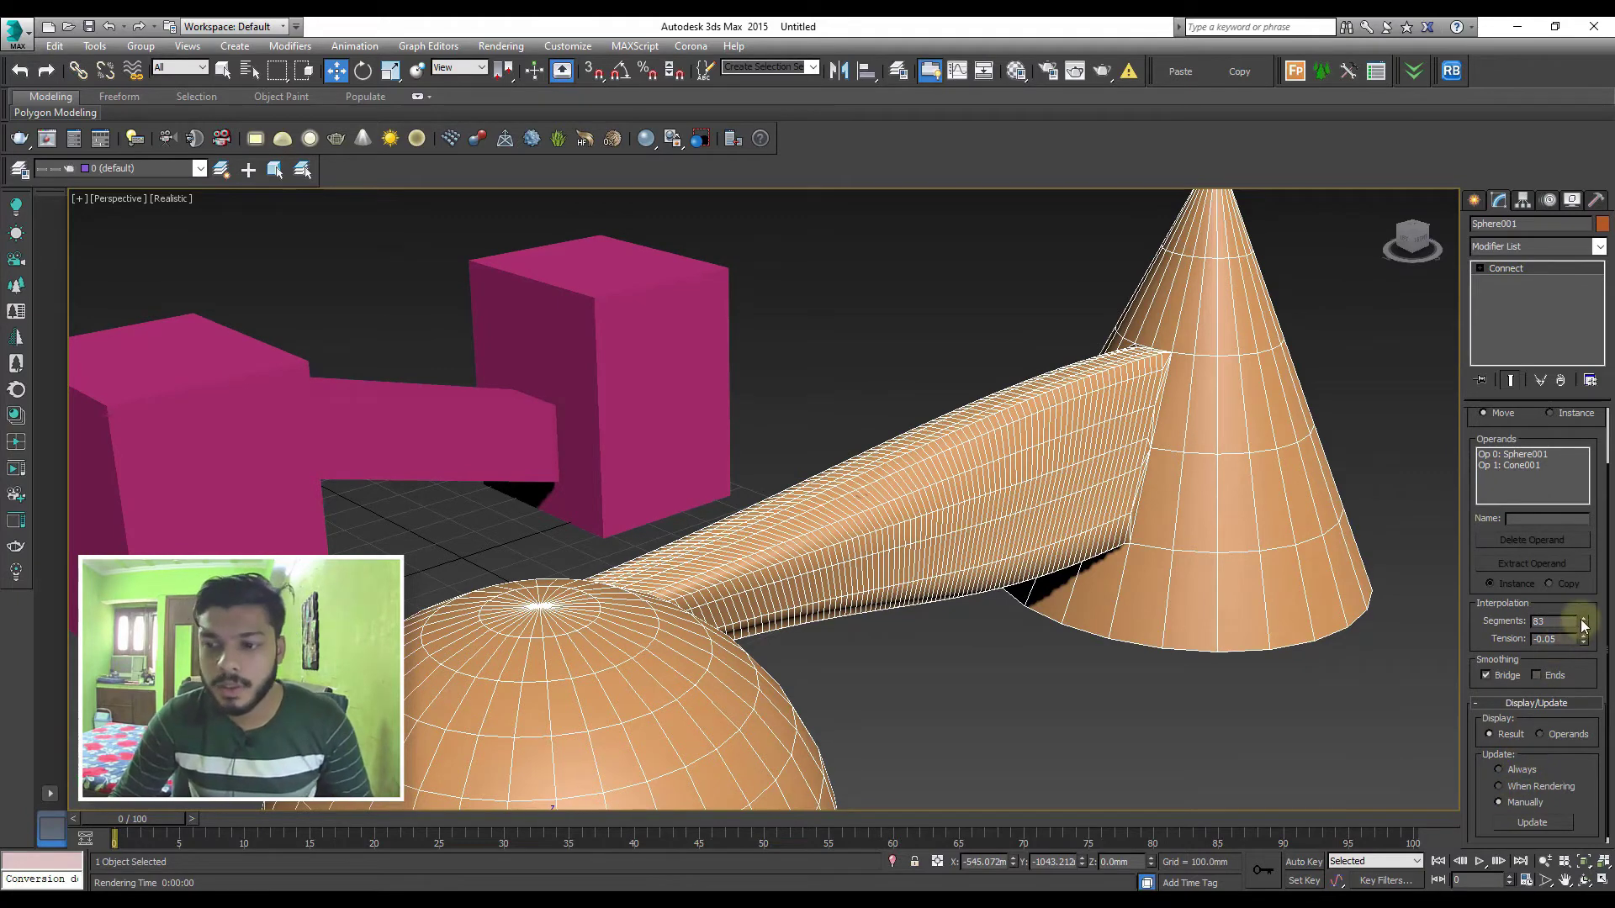
# Rework the bridge to 68 segments and -0.15 tension with automatic updating
pyautogui.moveTo(1583, 641); pyautogui.dragTo(1583, 603)
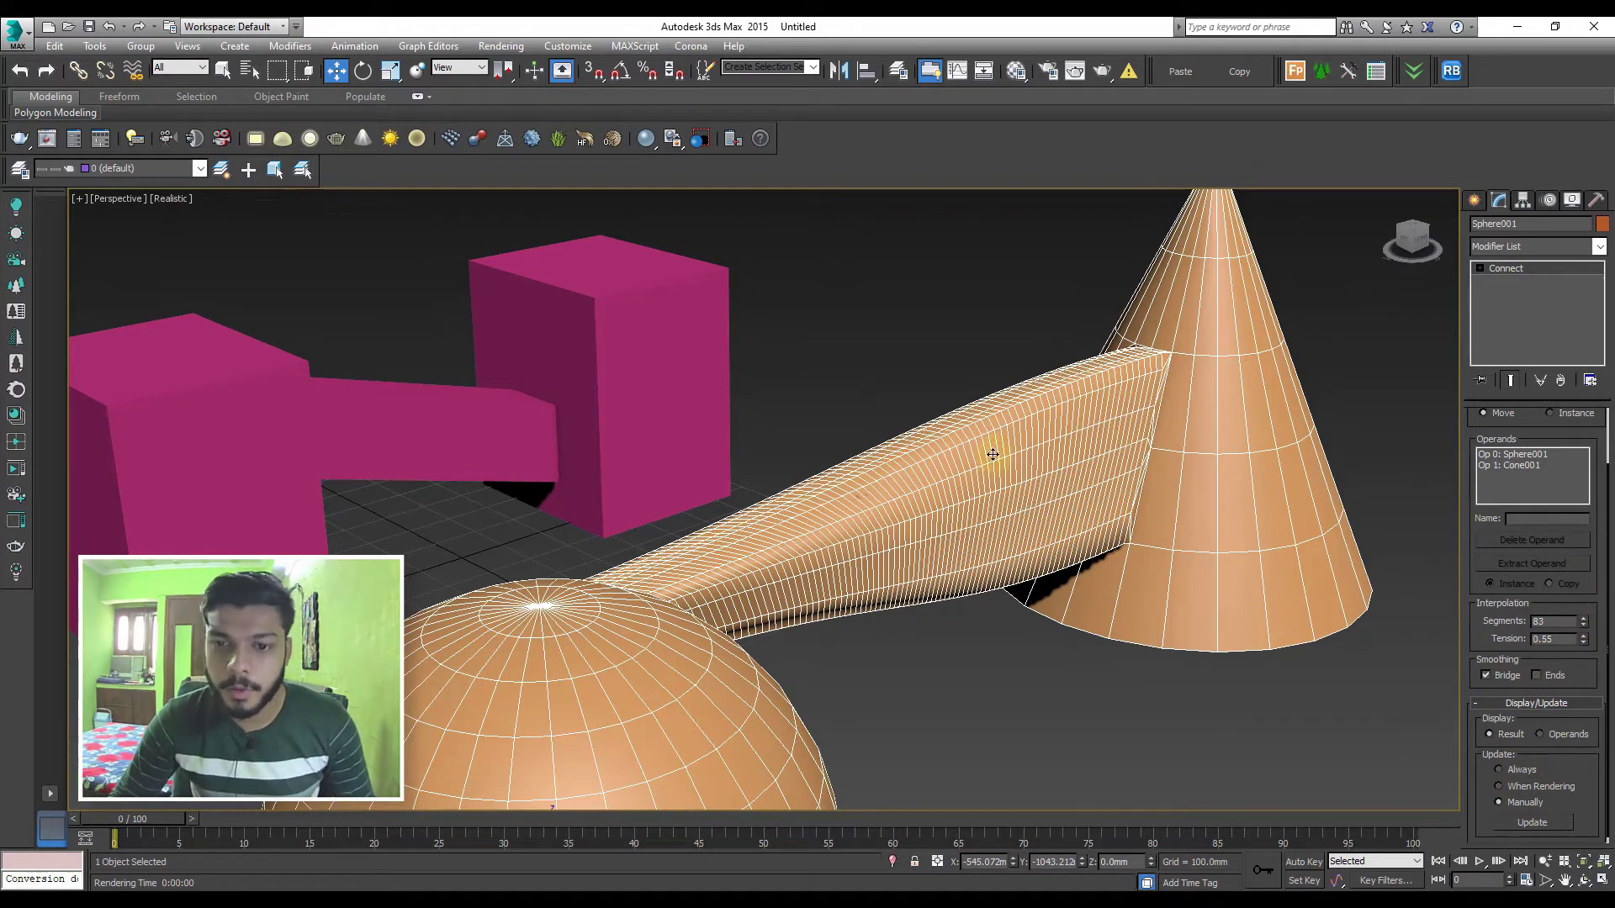
pyautogui.click(1517, 828)
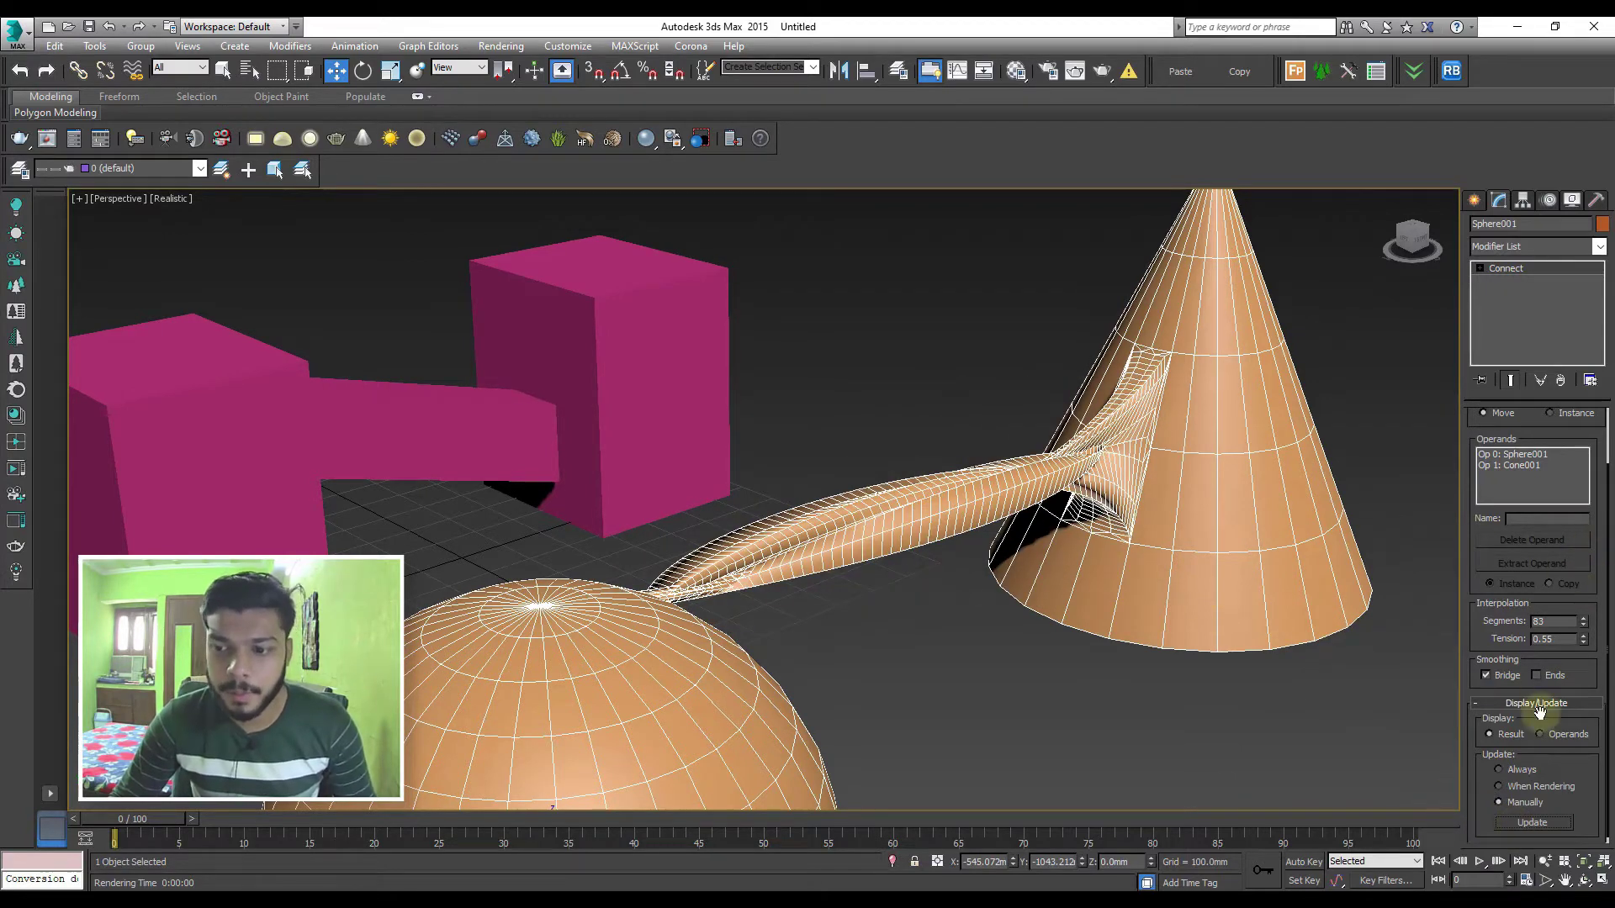
pyautogui.click(1498, 770)
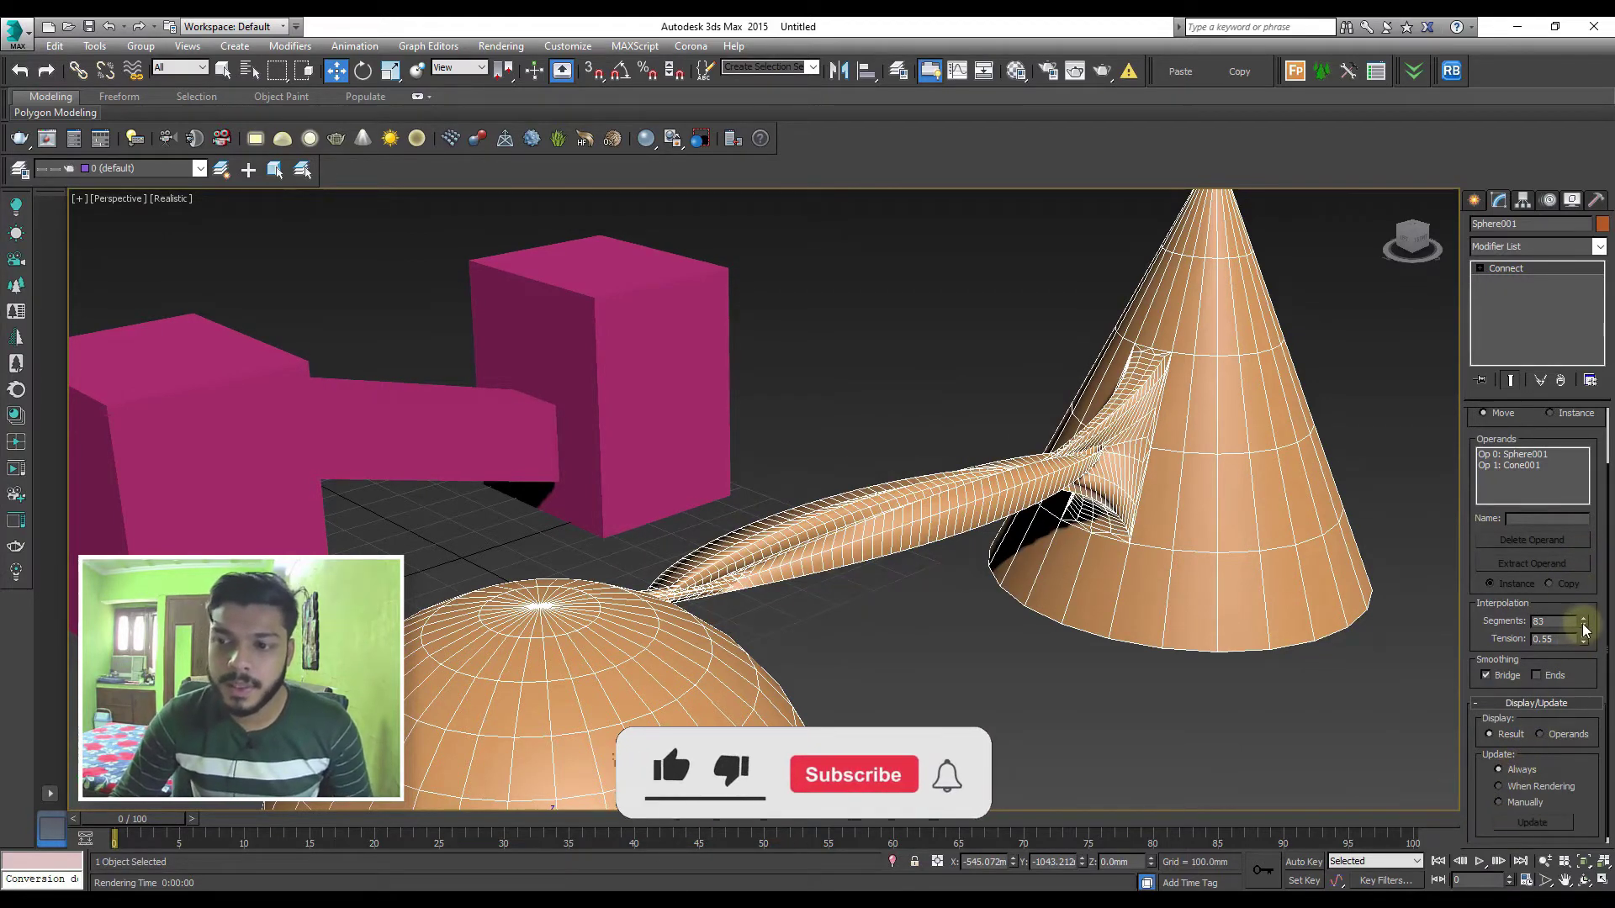
pyautogui.moveTo(1583, 624); pyautogui.dragTo(1580, 669)
pyautogui.moveTo(1581, 734); pyautogui.dragTo(1586, 699)
pyautogui.moveTo(1161, 547)
pyautogui.keyDown('alt'); pyautogui.mouseDown(button='middle')
pyautogui.moveTo(1092, 515)
pyautogui.moveTo(1177, 572)
pyautogui.mouseUp(button='middle'); pyautogui.keyUp('alt')
# Select Connect in the modifier stack, orbit the view, and return to the Create panel
pyautogui.scroll(-10, 1178, 572)
pyautogui.scroll(-5, 1138, 483)
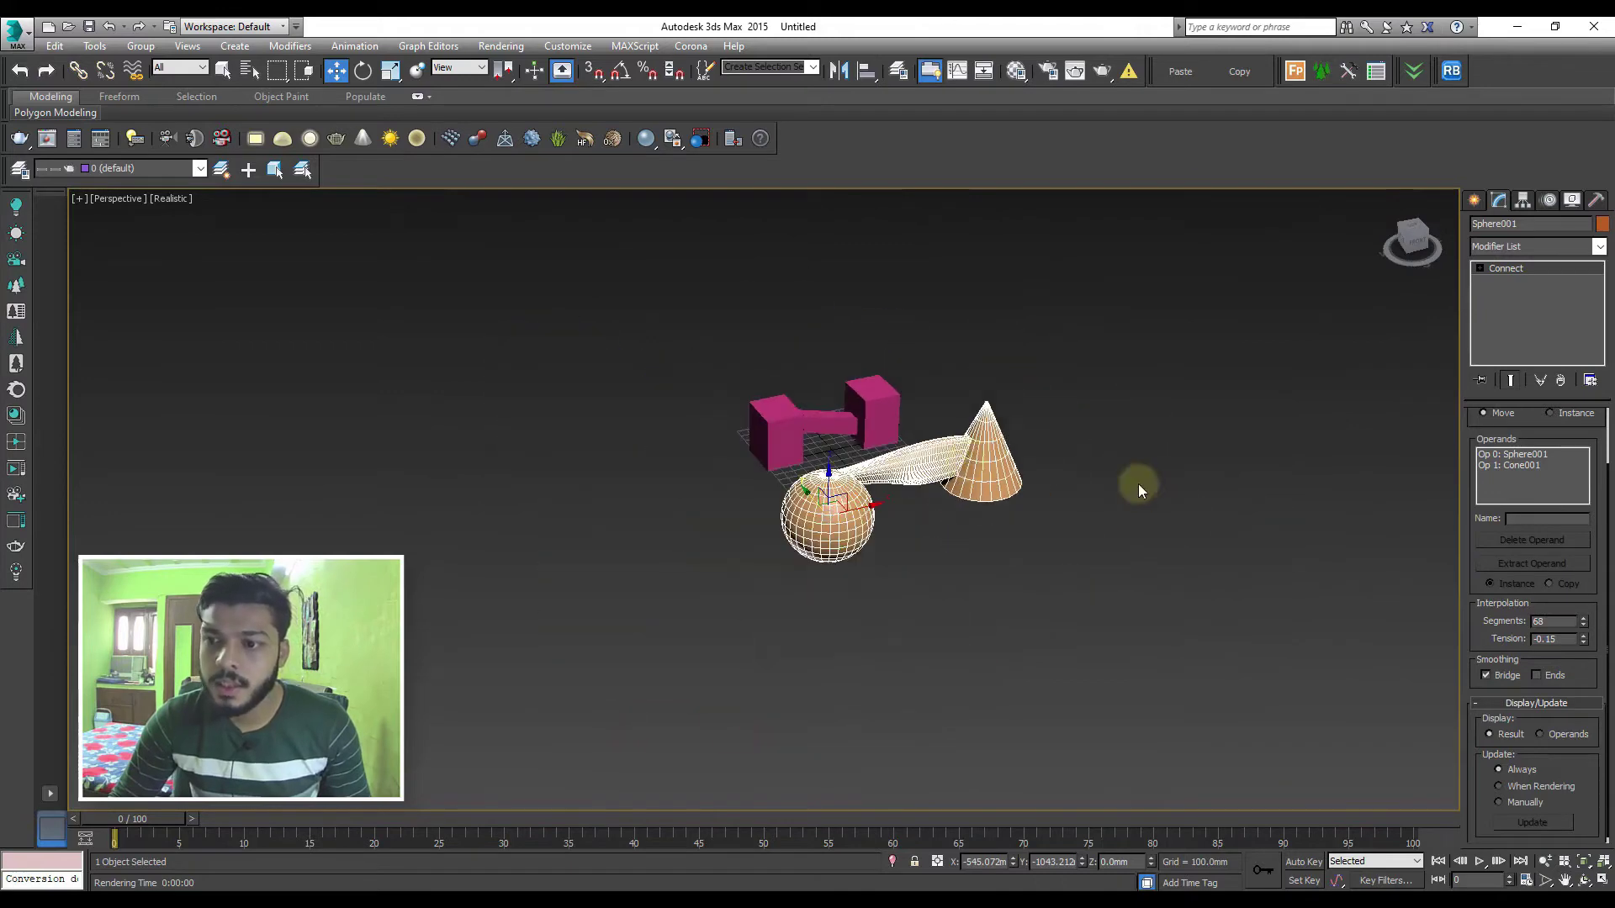
pyautogui.click(1514, 267)
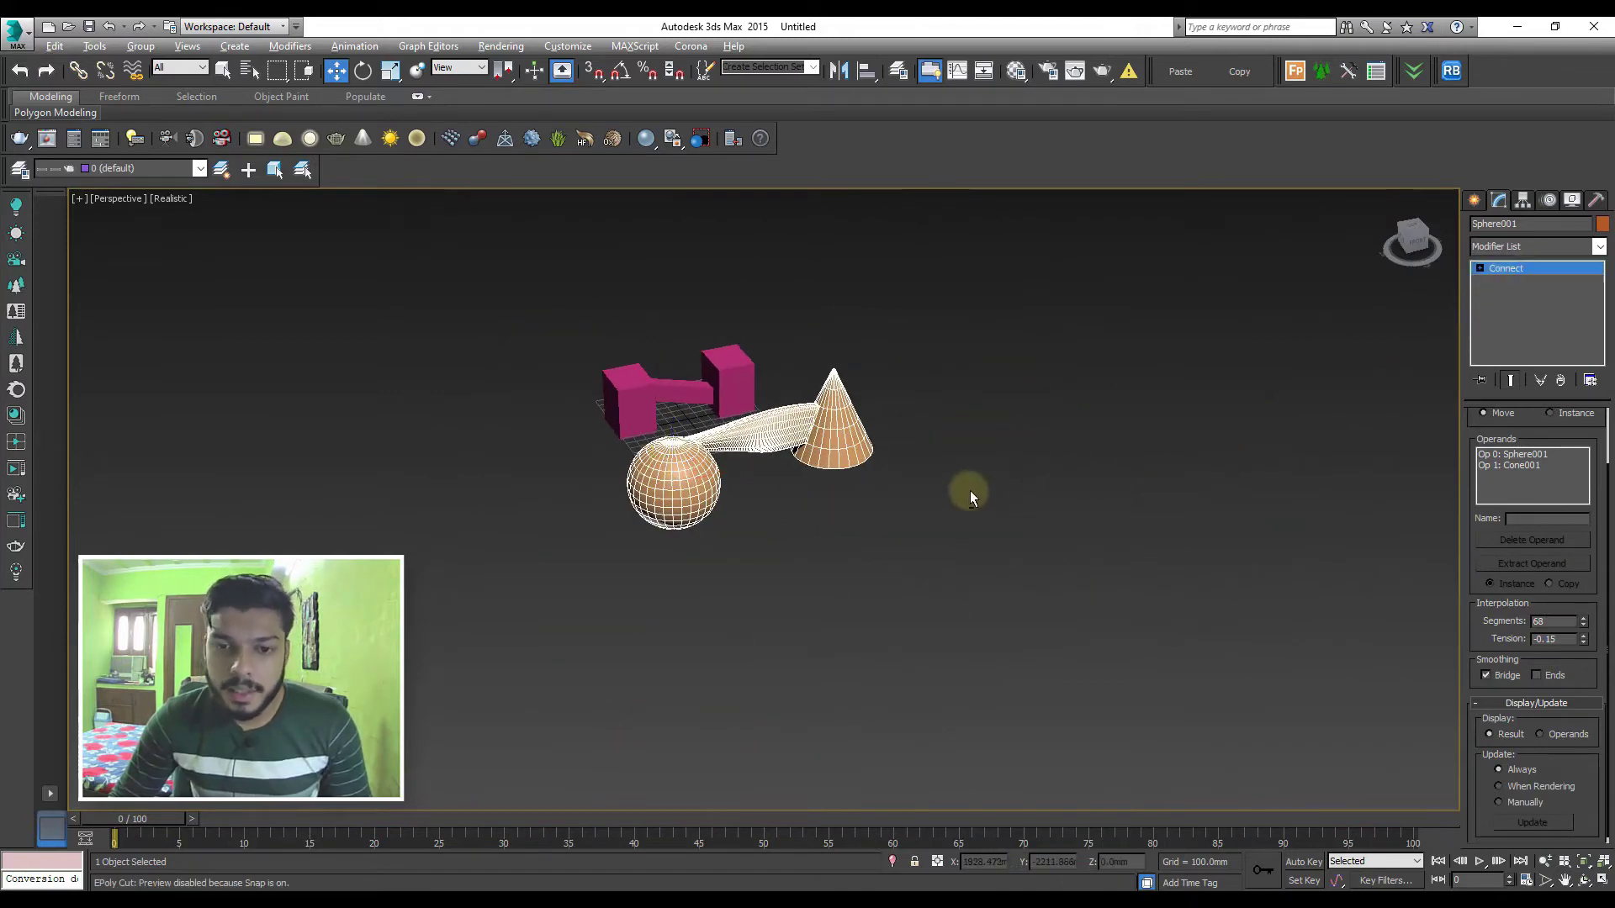
pyautogui.moveTo(971, 491)
pyautogui.keyDown('alt'); pyautogui.mouseDown(button='middle')
pyautogui.moveTo(1047, 476)
pyautogui.moveTo(1063, 441)
pyautogui.moveTo(1080, 463)
pyautogui.mouseUp(button='middle'); pyautogui.keyUp('alt')
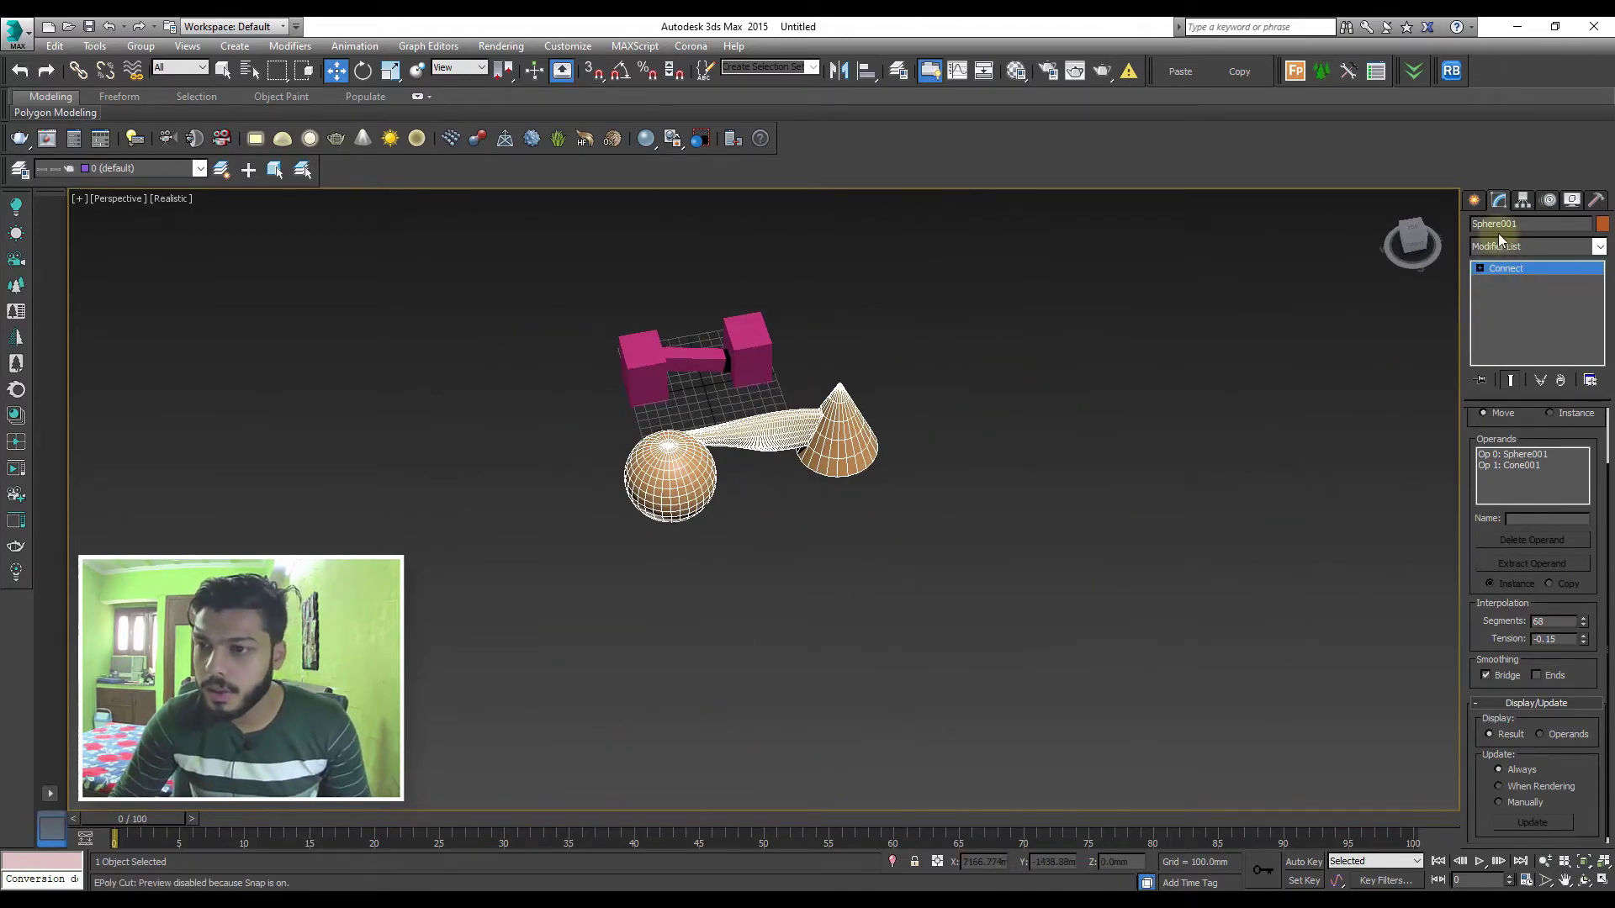
pyautogui.click(1474, 200)
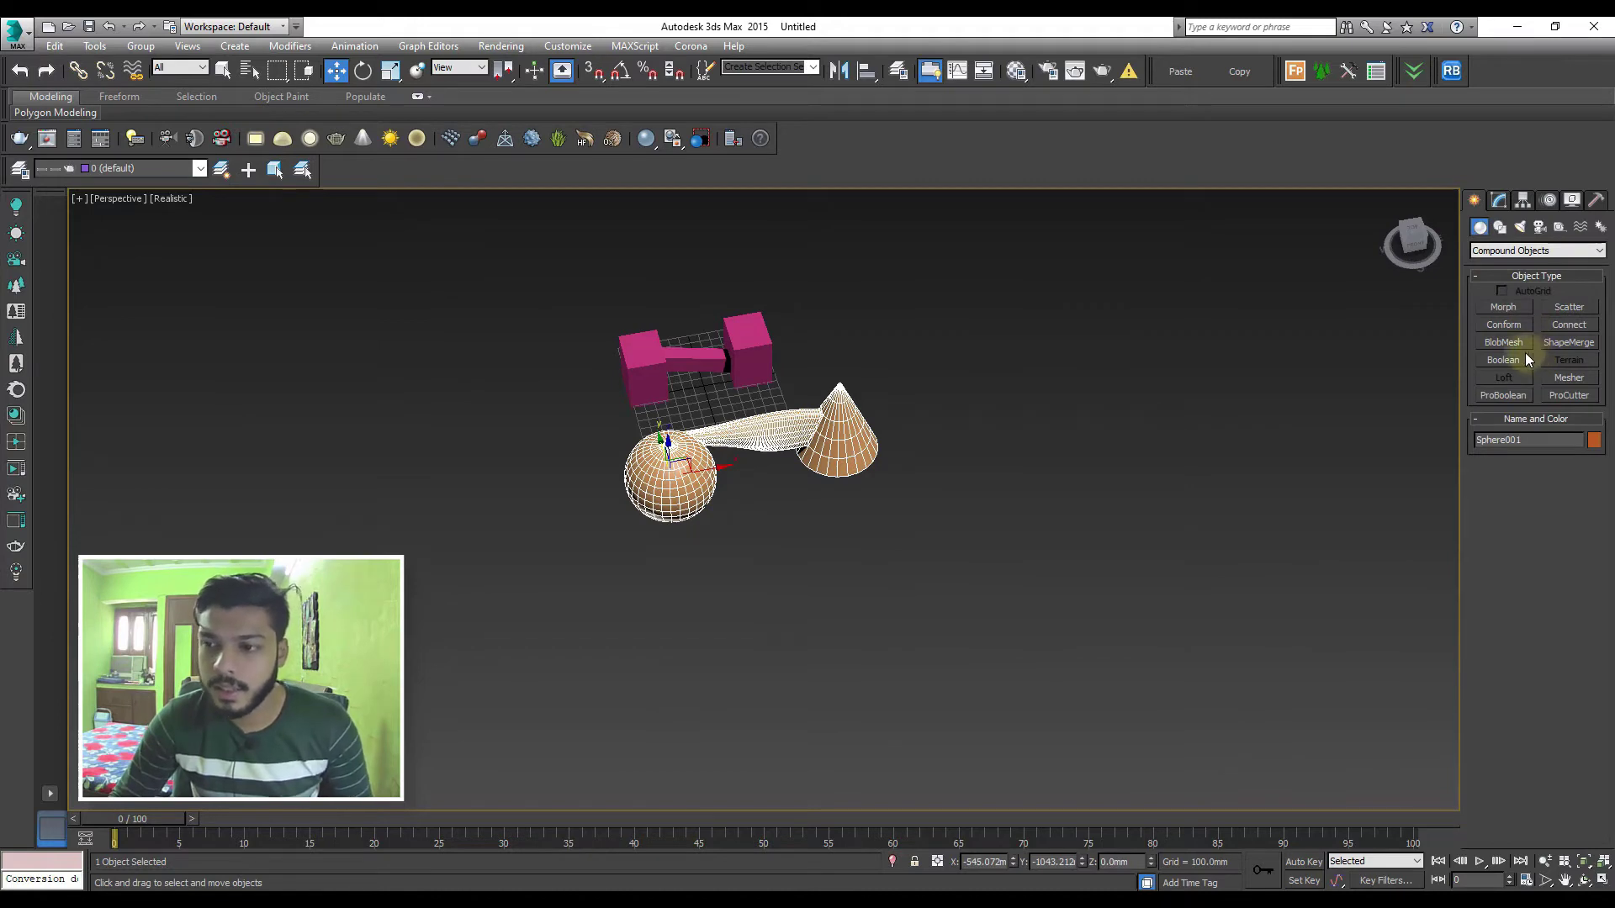
pyautogui.click(1500, 226)
# Draw a Standard Primitives teapot below the other objects
pyautogui.click(1480, 227)
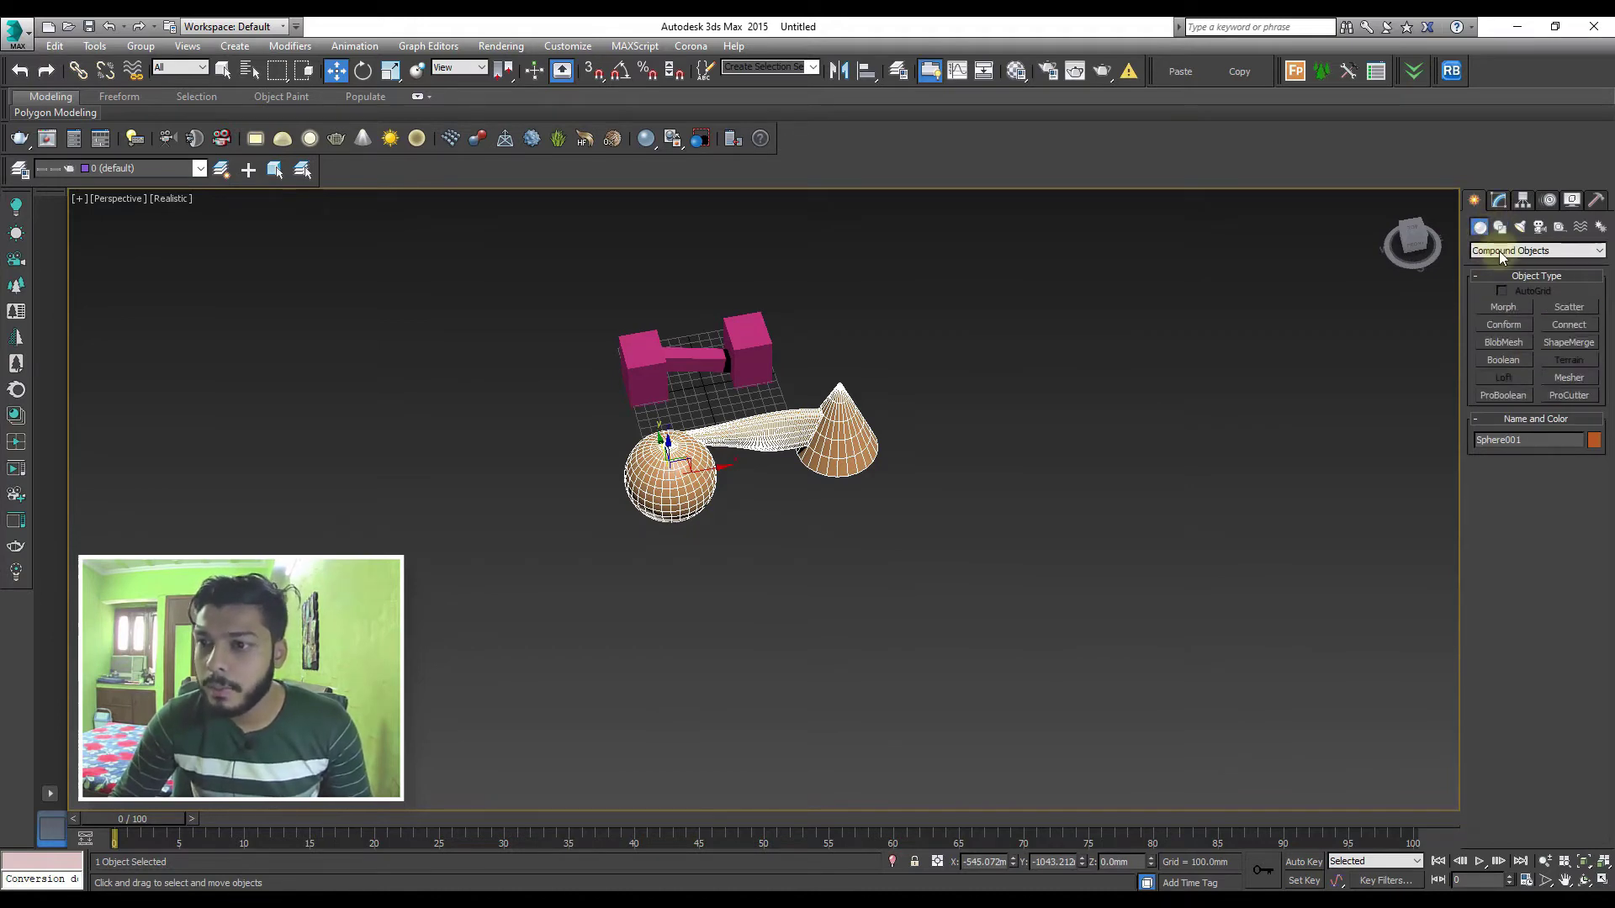
pyautogui.click(1538, 250)
pyautogui.click(1523, 374)
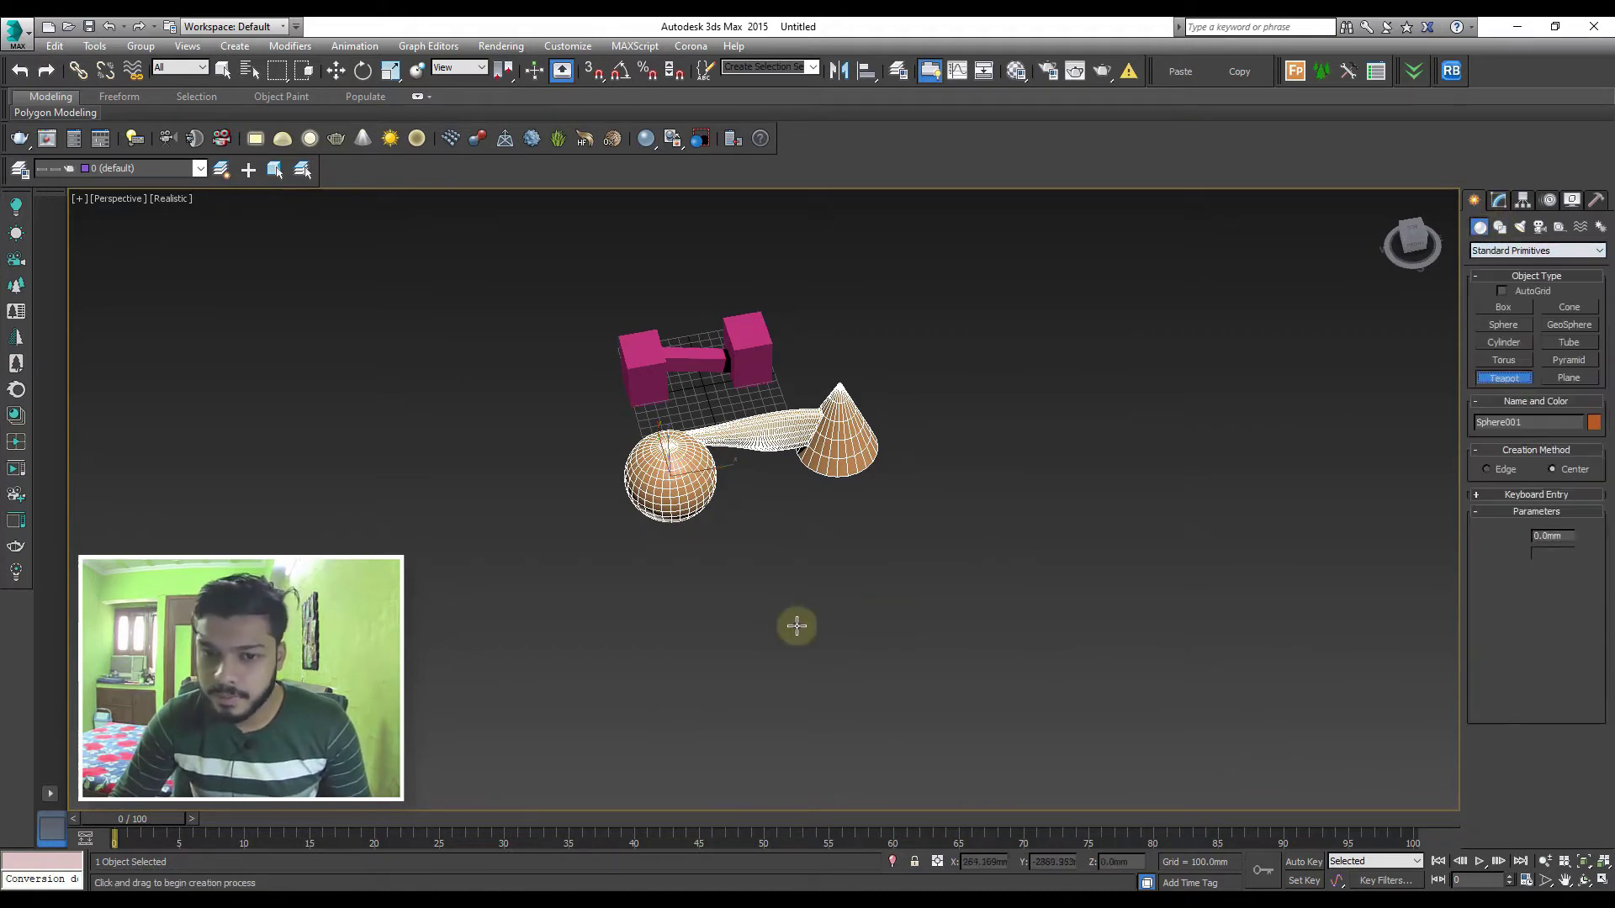
pyautogui.moveTo(757, 684); pyautogui.dragTo(806, 720)
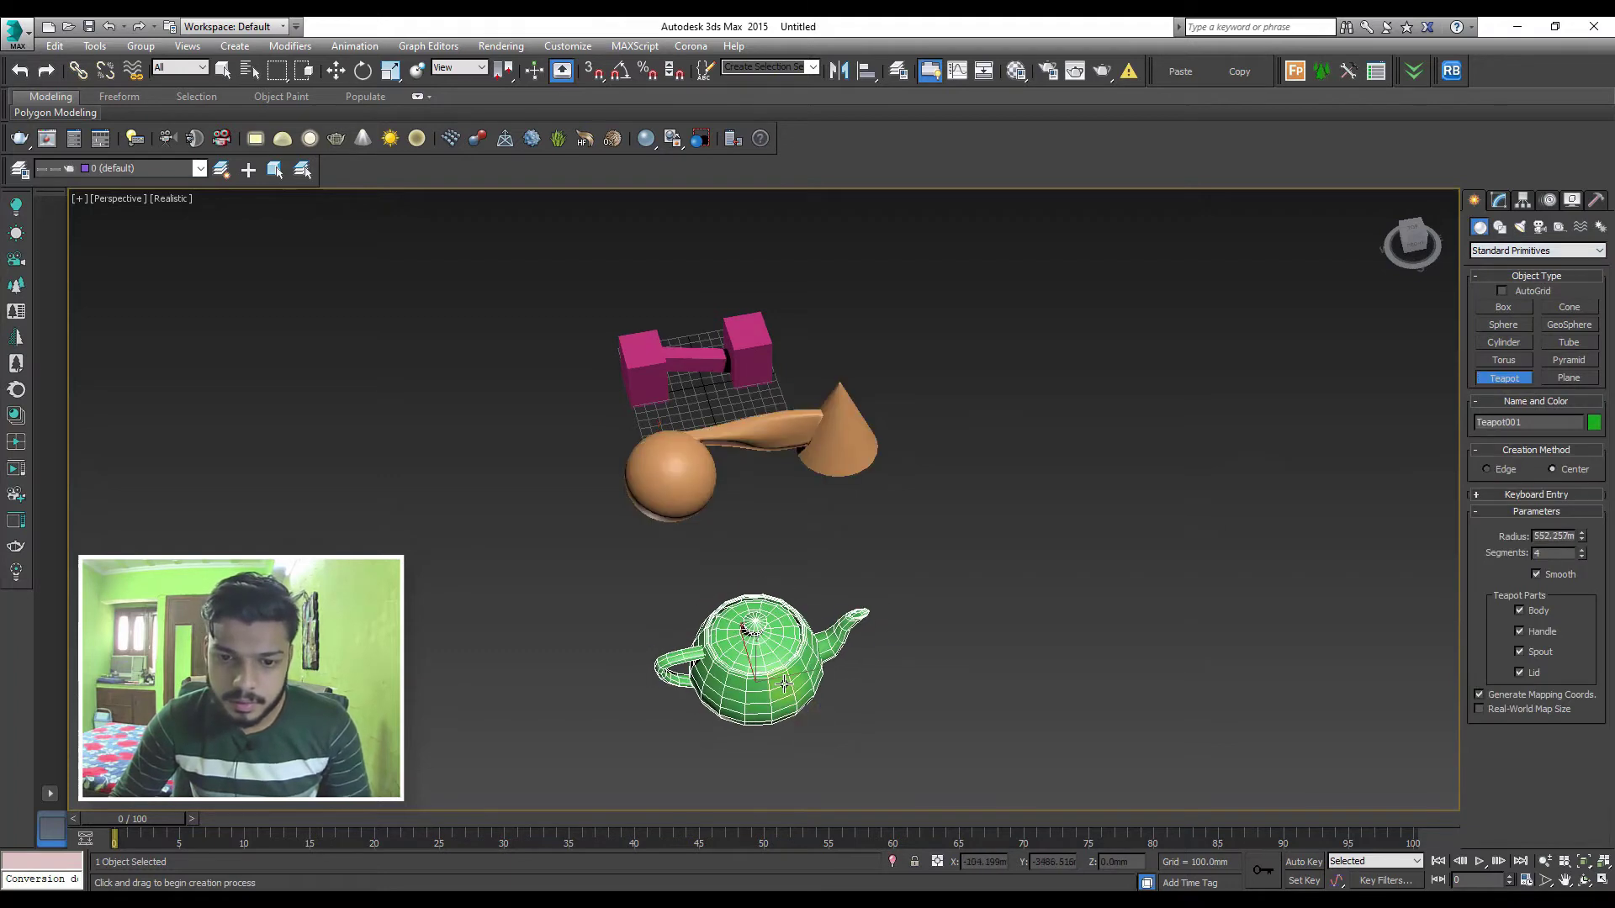
pyautogui.press('w')
# Set the teapot's Segments to 13 and Shift-drag it to start a copy
pyautogui.click(1498, 200)
pyautogui.moveTo(813, 558); pyautogui.dragTo(1050, 467, button='middle')
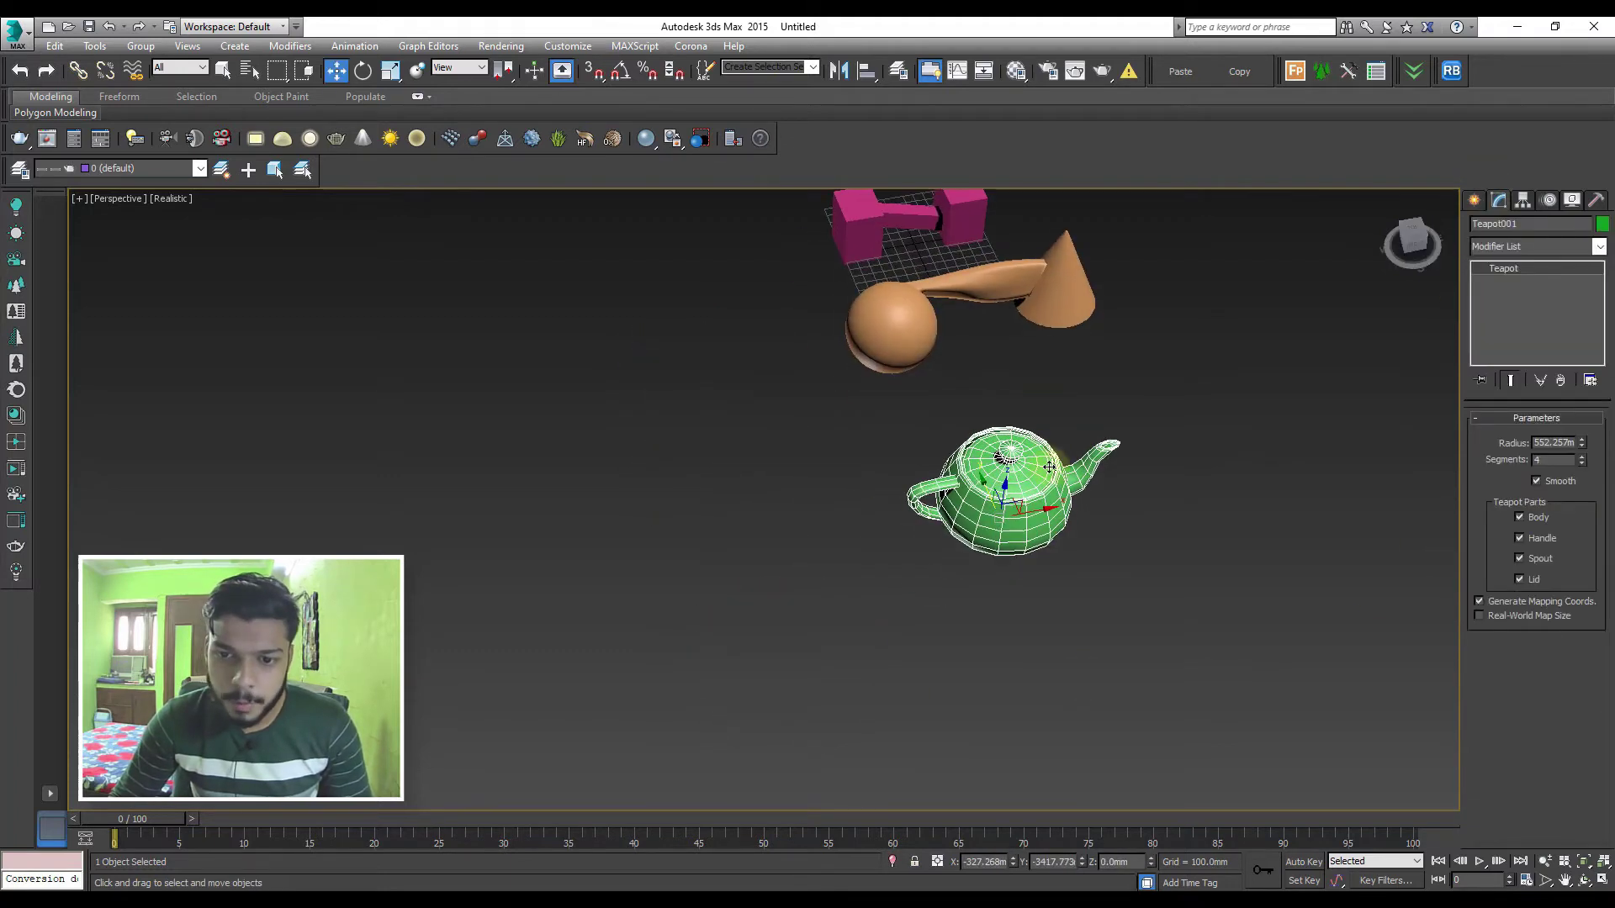
pyautogui.click(1567, 459)
pyautogui.moveTo(1583, 468); pyautogui.dragTo(1590, 381)
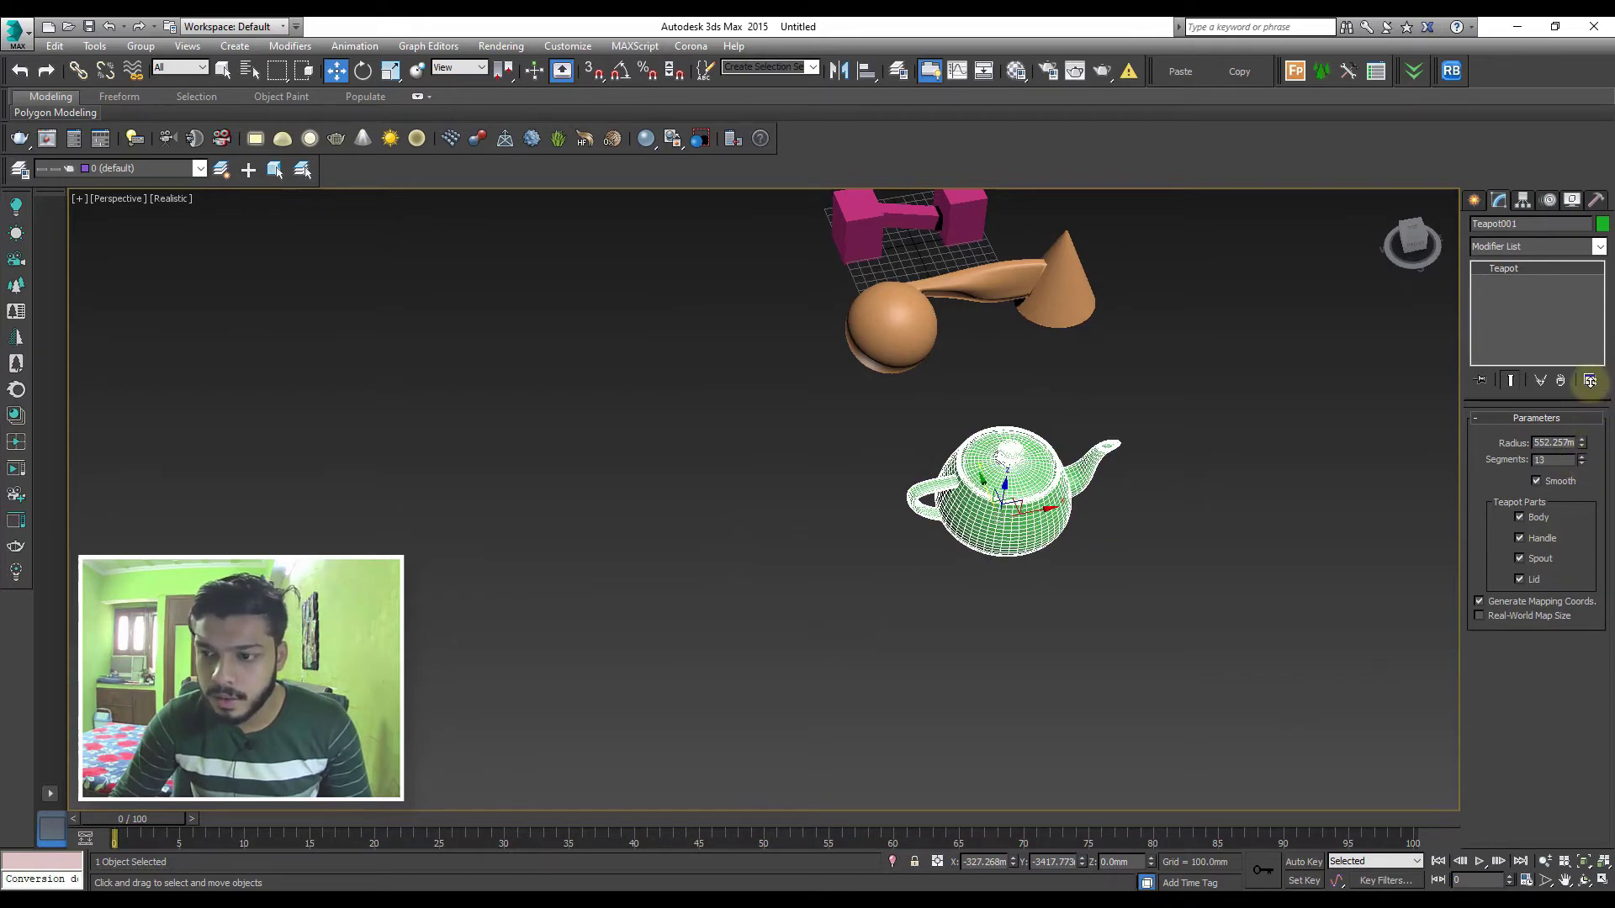
pyautogui.click(1112, 483)
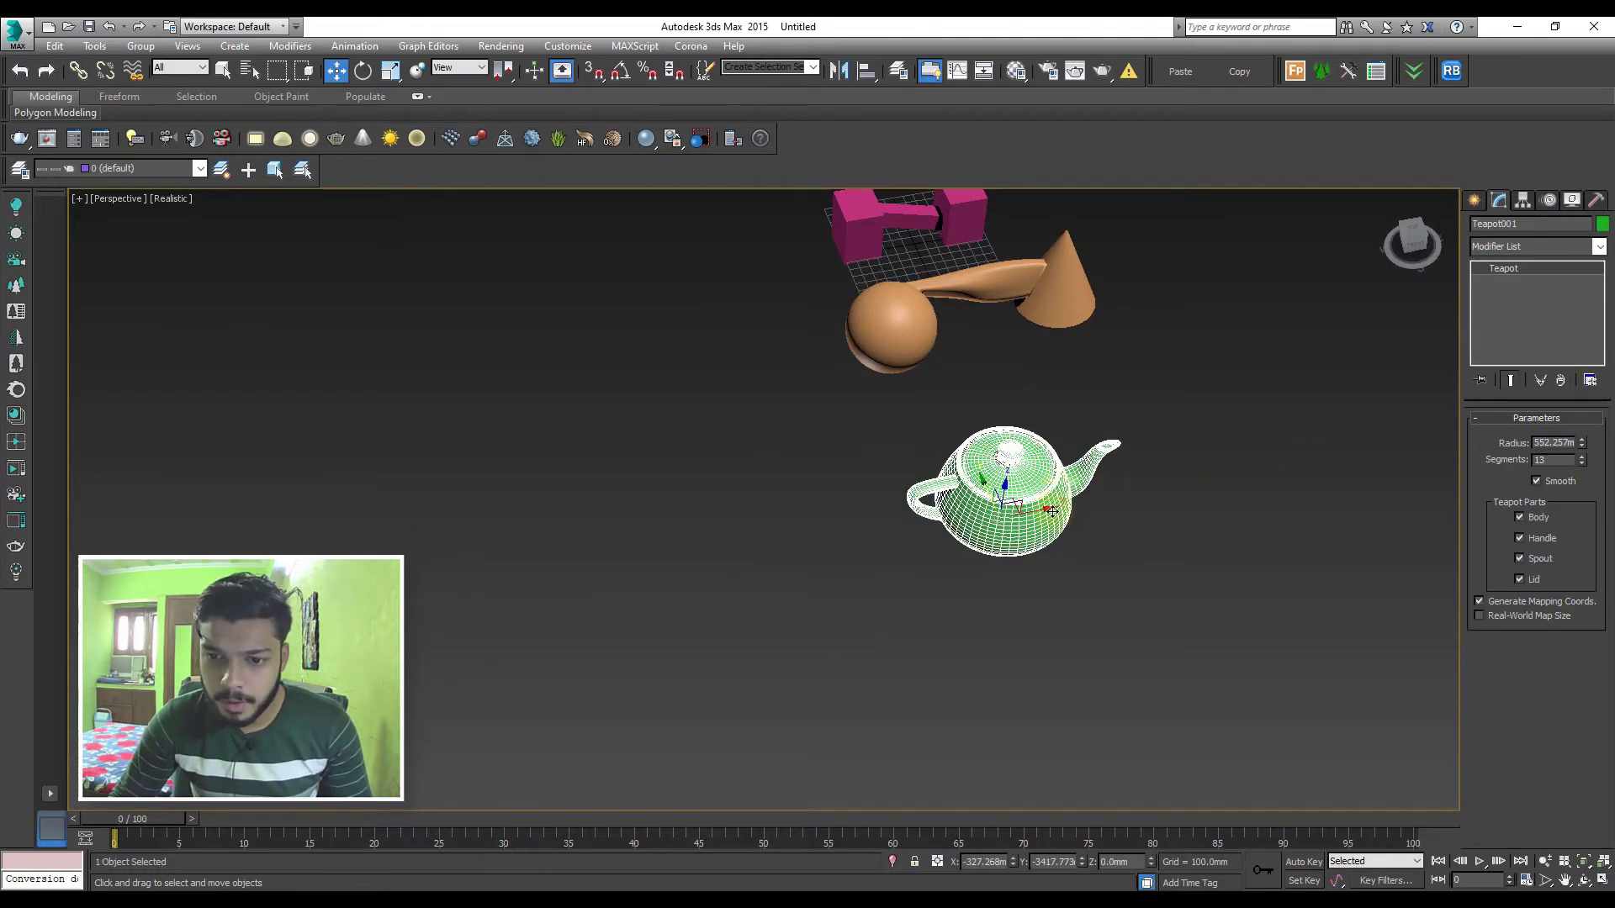
pyautogui.click(791, 537)
pyautogui.keyDown('shift'); pyautogui.moveTo(790, 536); pyautogui.dragTo(782, 522); pyautogui.keyUp('shift')
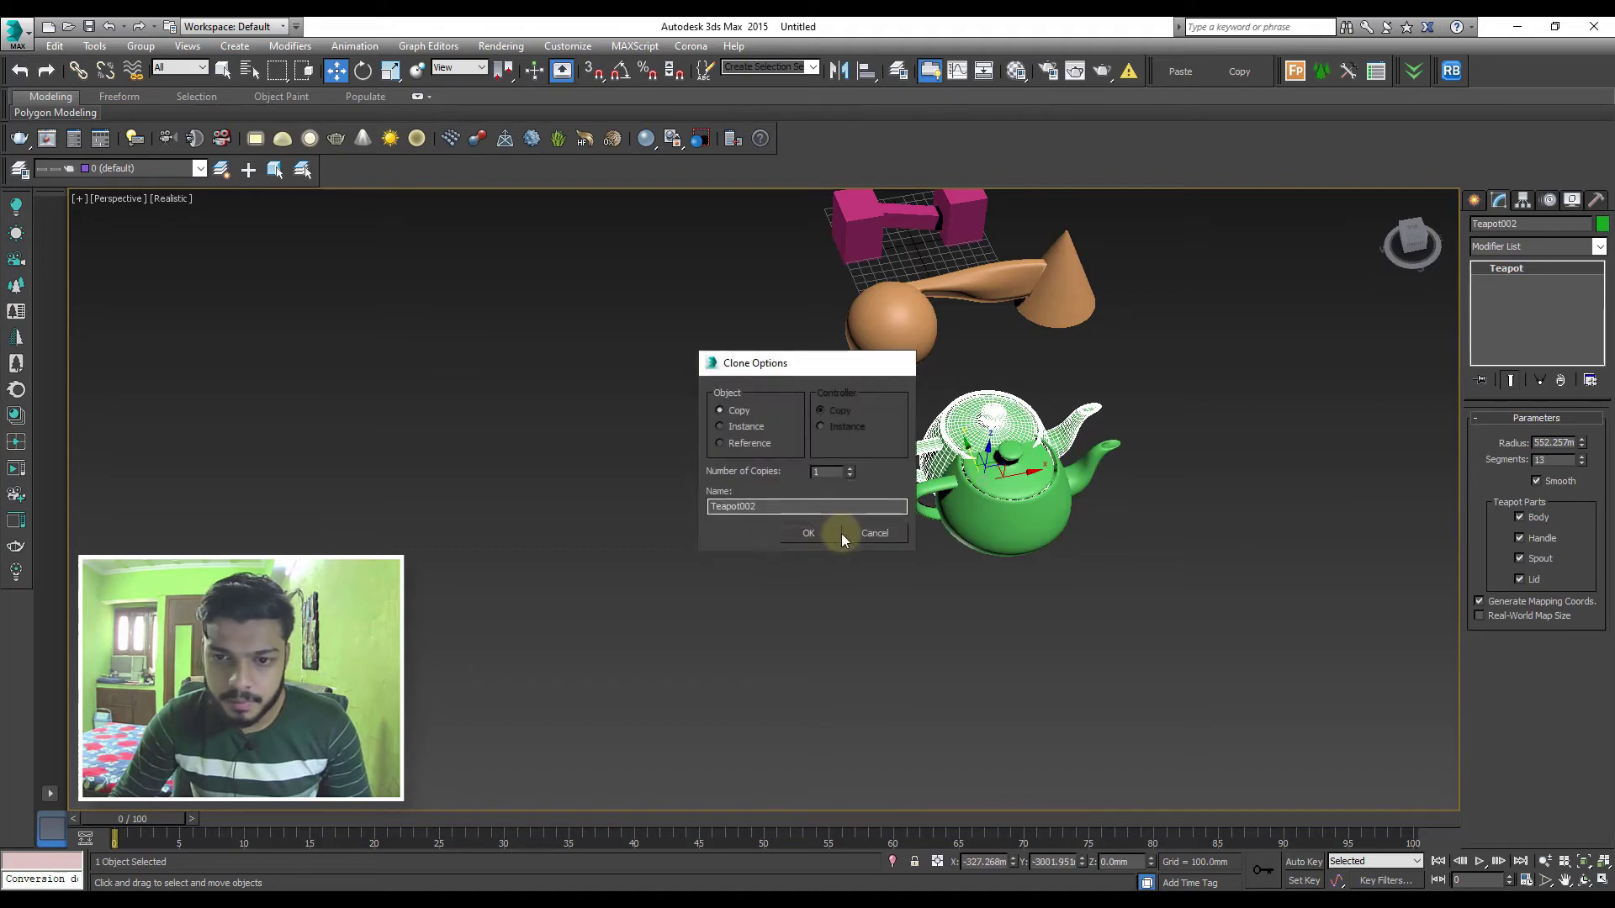
# Make a Copy clone of the teapot, retrying after an undo, placed to the left
pyautogui.click(840, 534)
pyautogui.moveTo(1000, 473); pyautogui.dragTo(655, 484)
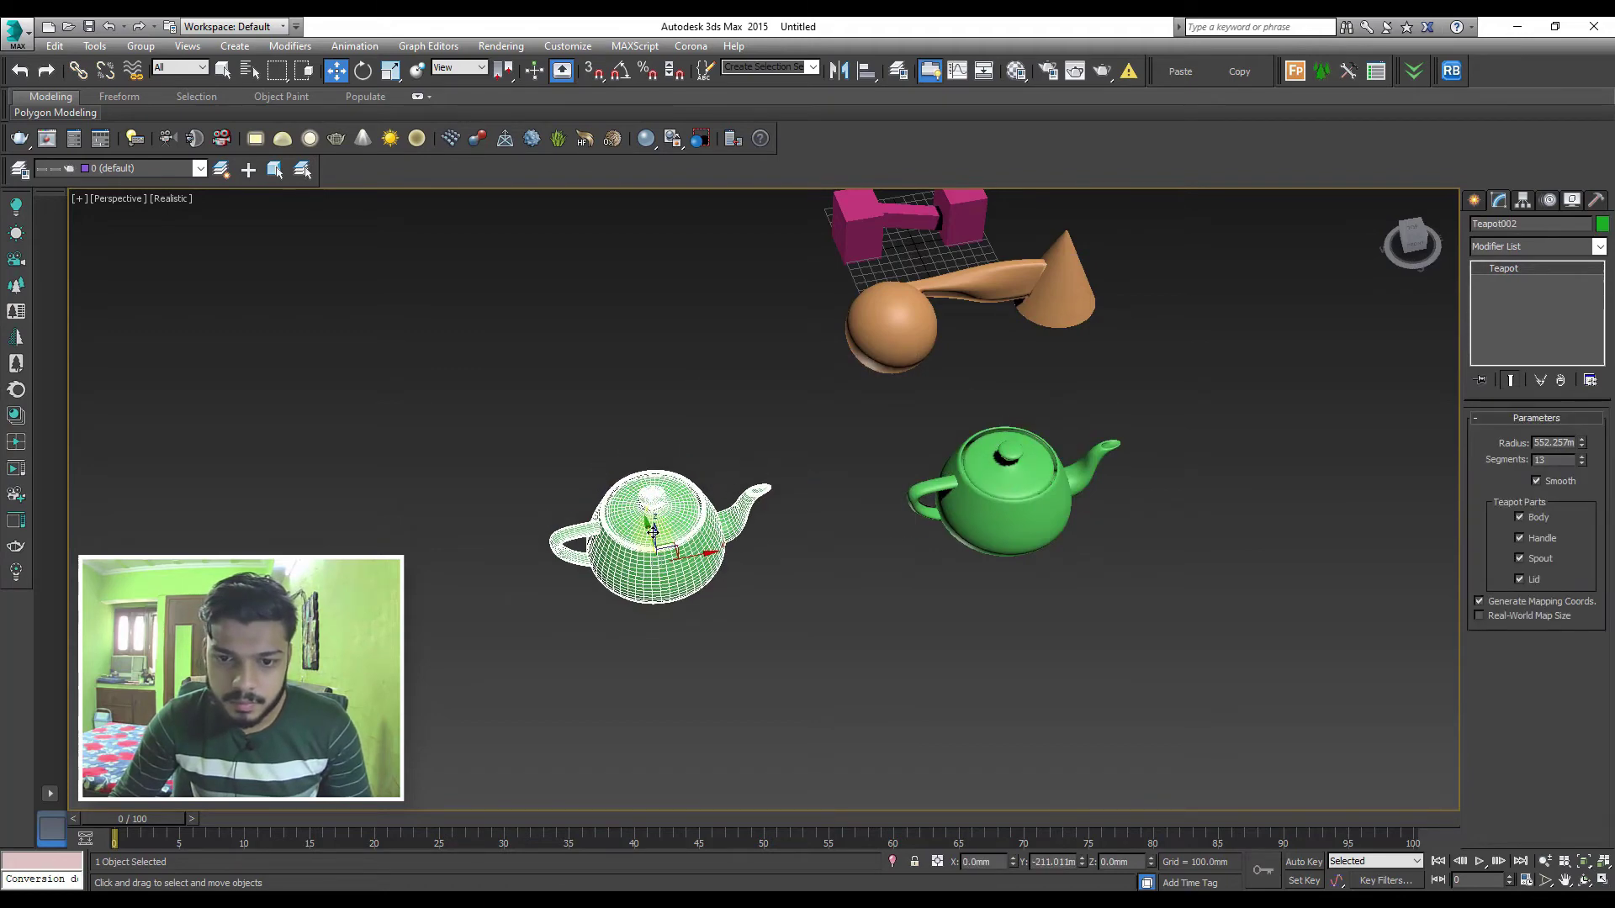
pyautogui.hotkey('ctrl', 'z')
pyautogui.hotkey('ctrl', 'z')
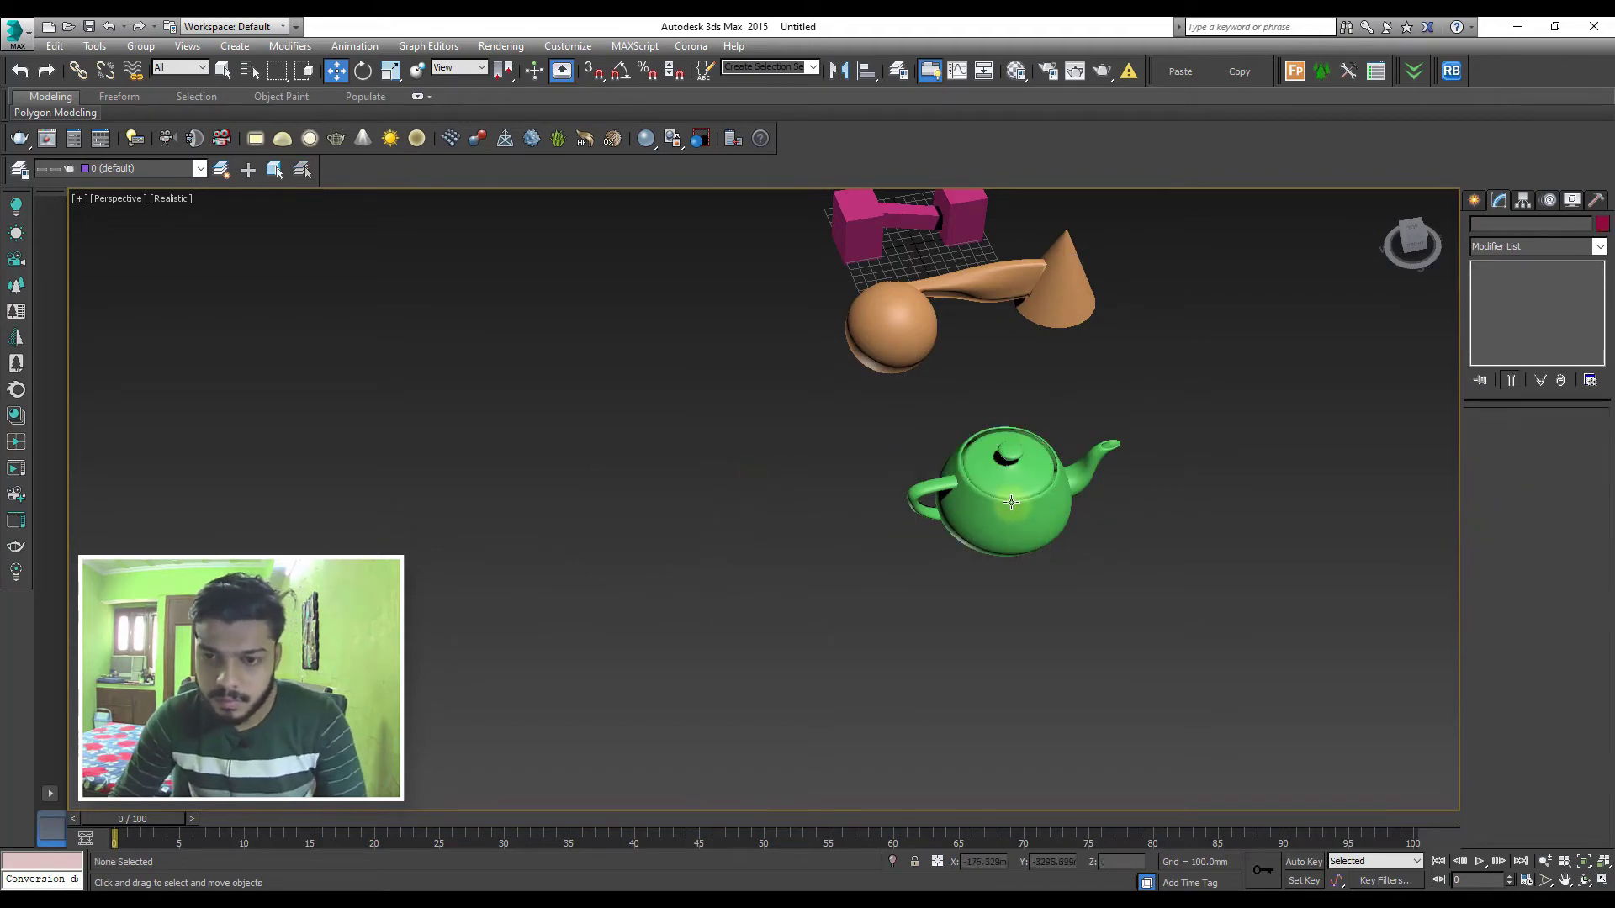
pyautogui.click(1040, 508)
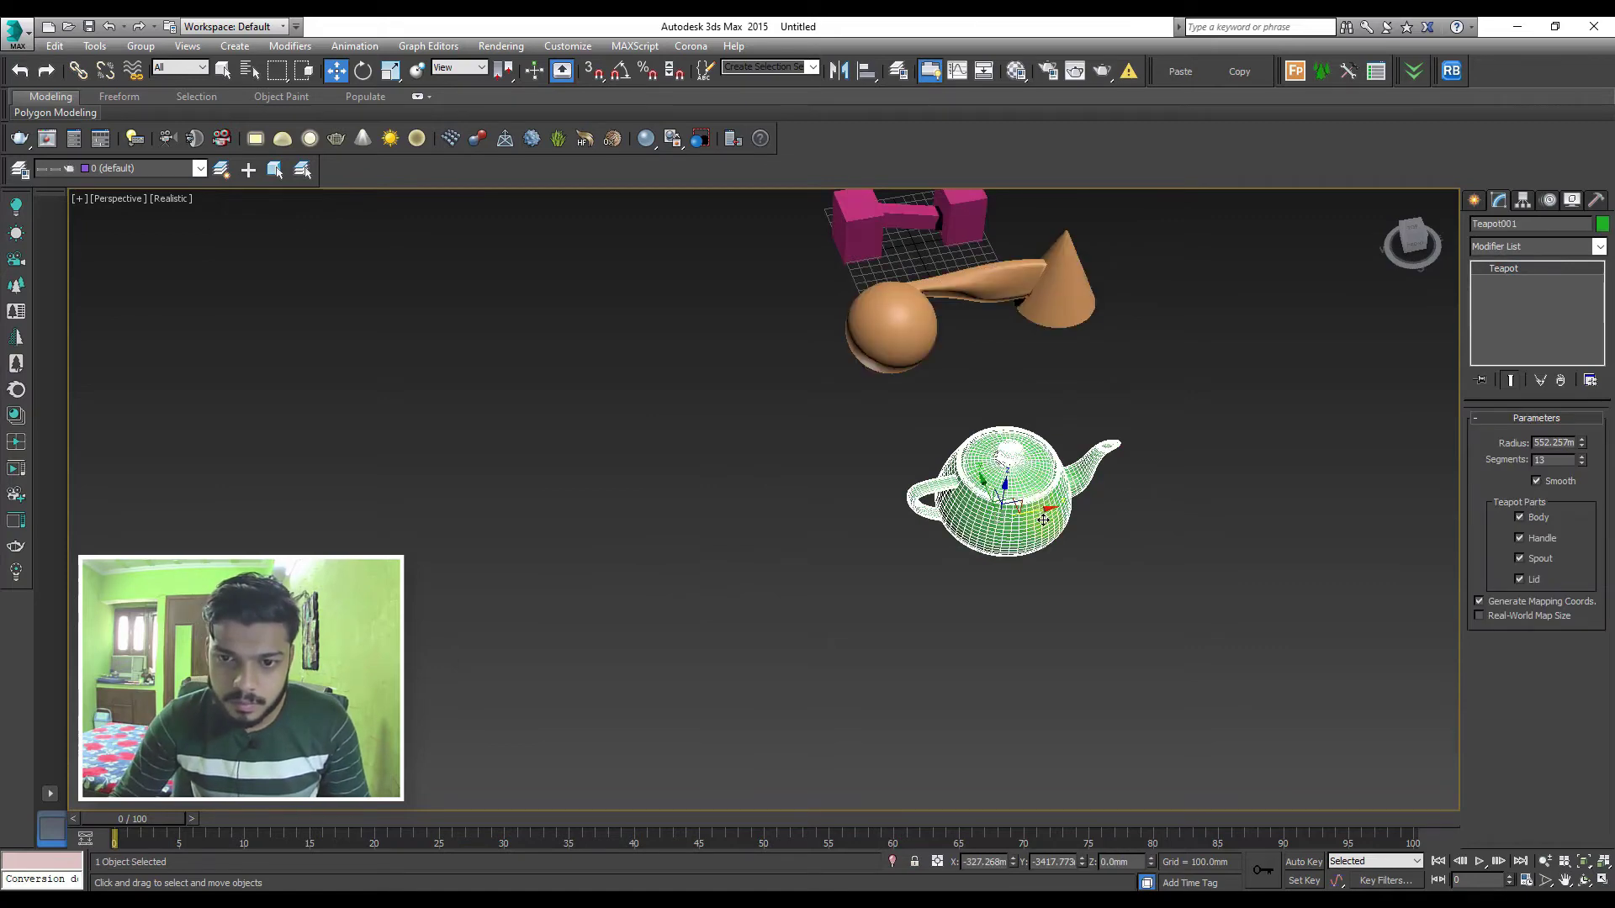
pyautogui.keyDown('shift'); pyautogui.moveTo(1044, 520); pyautogui.dragTo(829, 581); pyautogui.keyUp('shift')
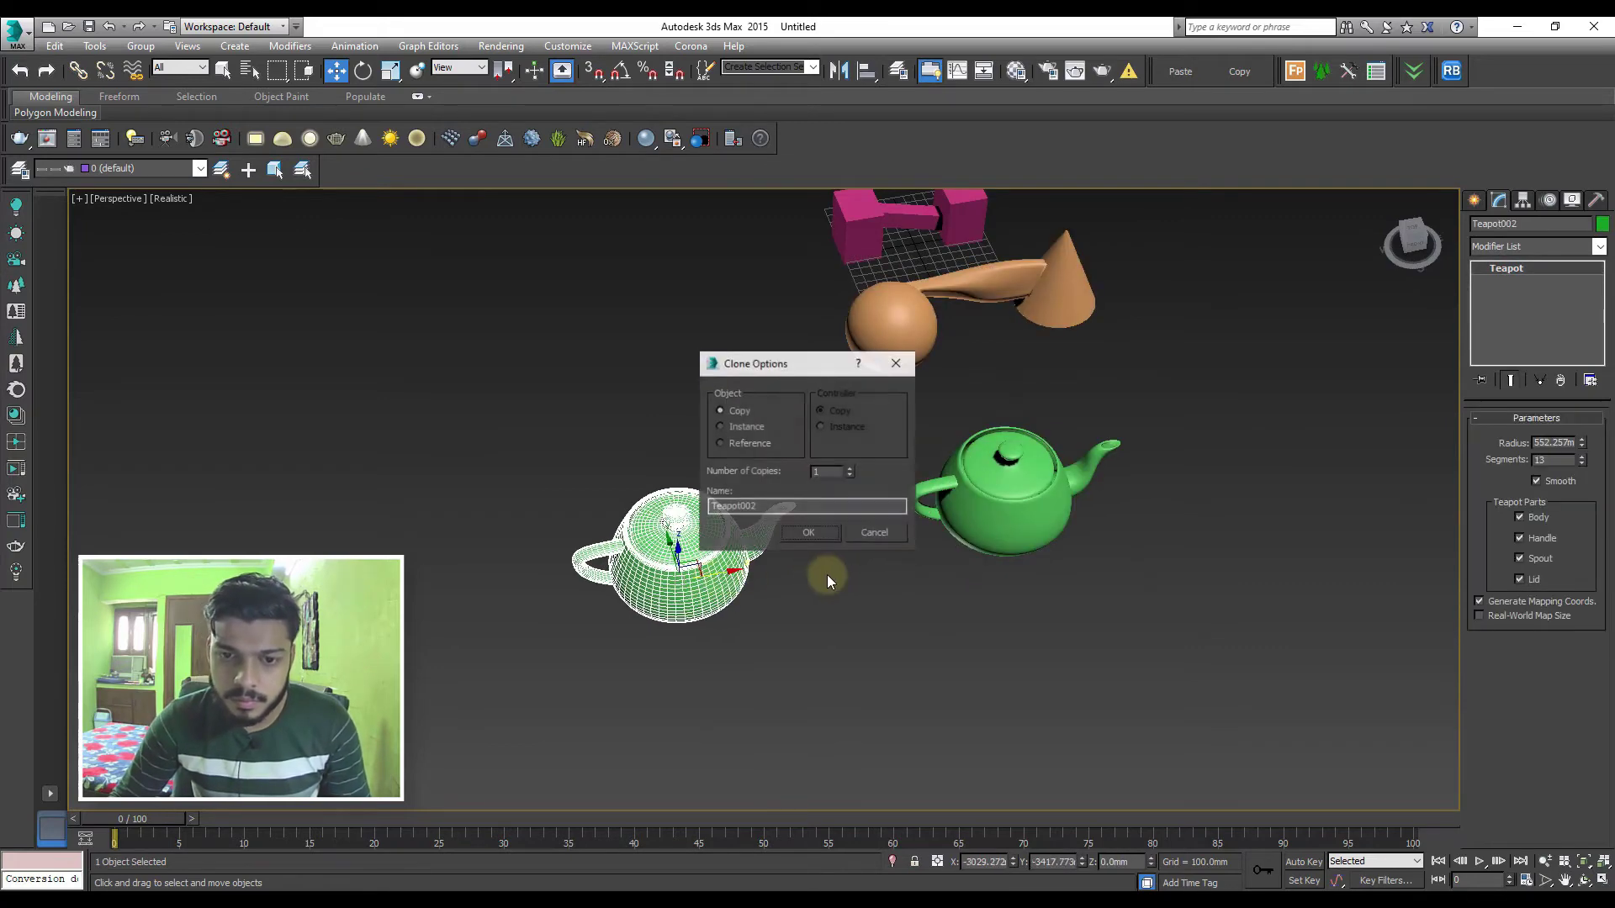
pyautogui.click(808, 532)
pyautogui.keyDown('alt'); pyautogui.moveTo(815, 530); pyautogui.dragTo(994, 494, button='middle'); pyautogui.keyUp('alt')
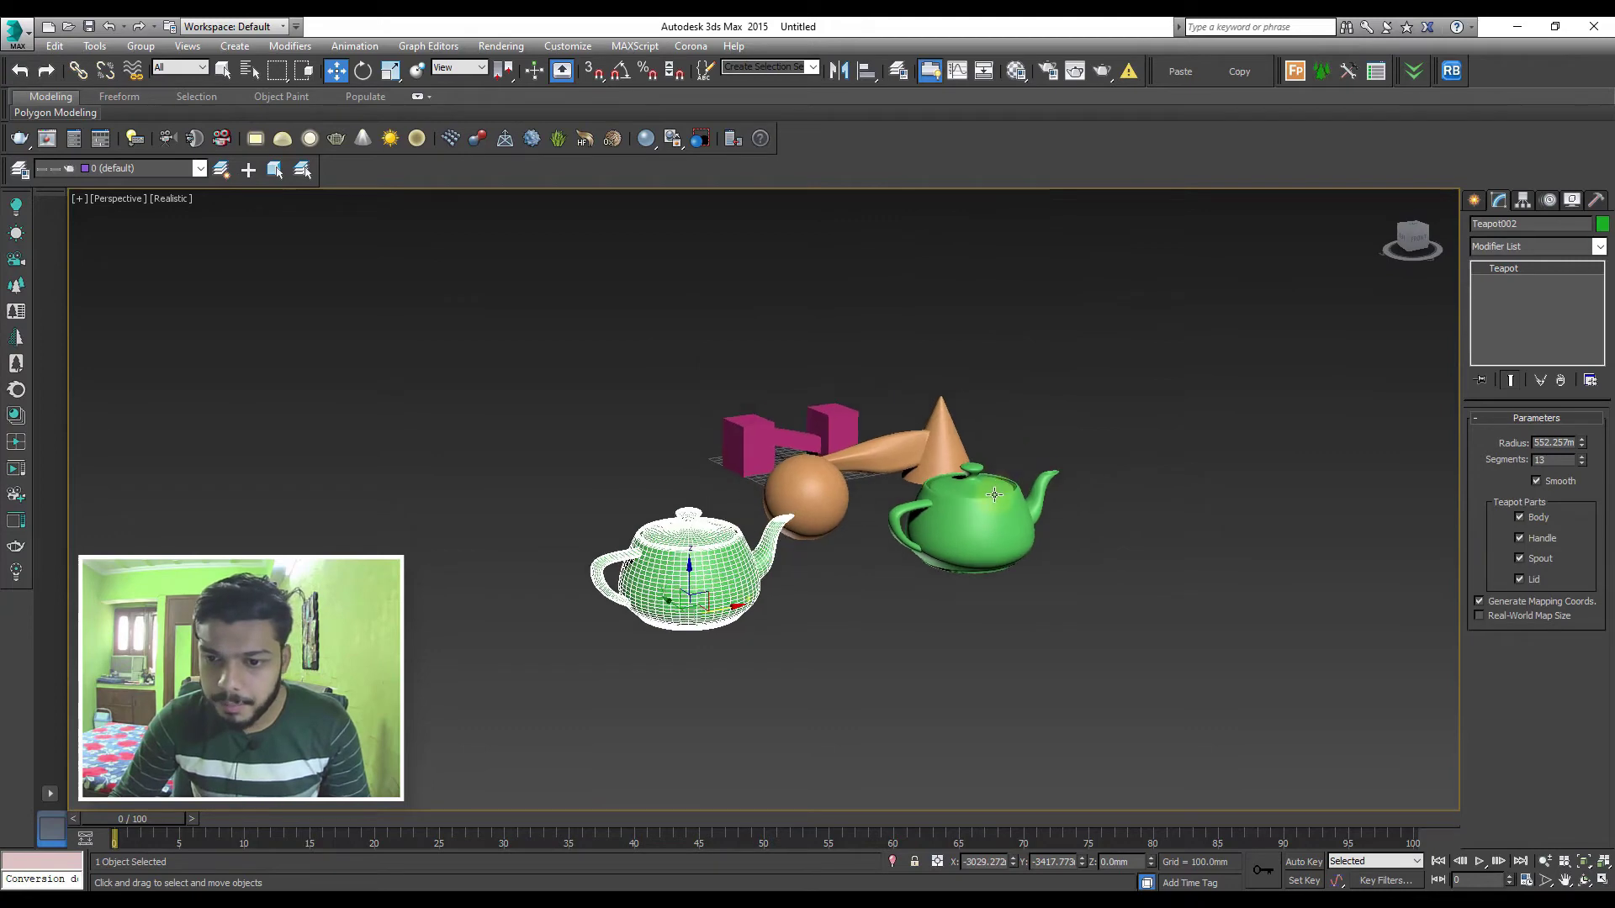
pyautogui.click(994, 495)
pyautogui.scroll(4, 995, 495)
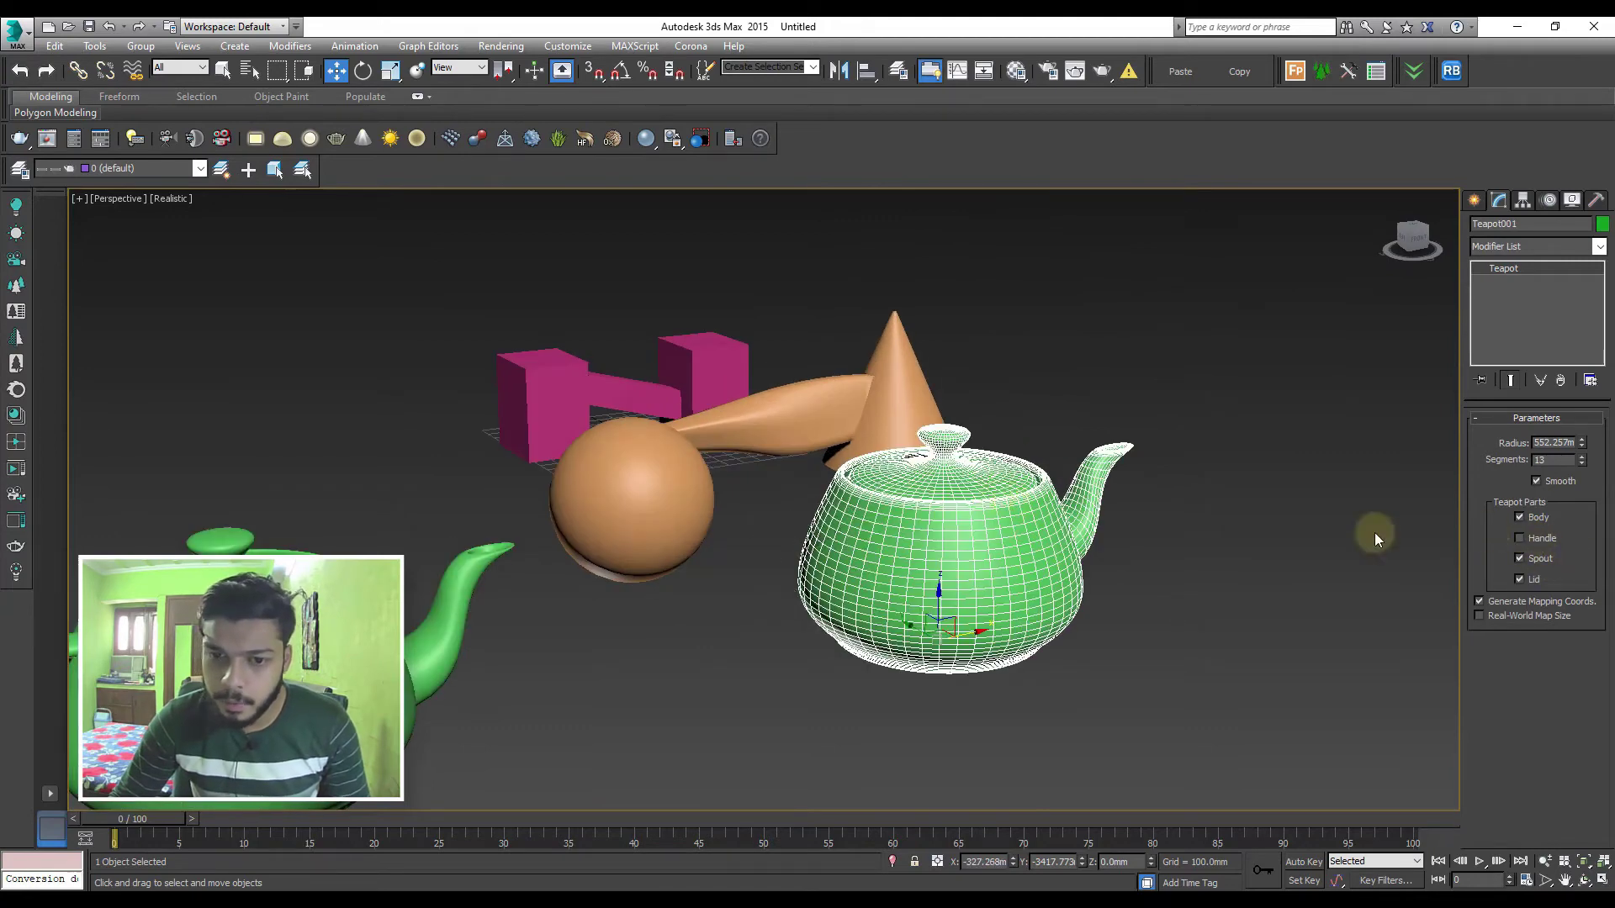
pyautogui.moveTo(1375, 533); pyautogui.dragTo(1480, 509, button='middle')
pyautogui.hotkey('ctrl', 'z')
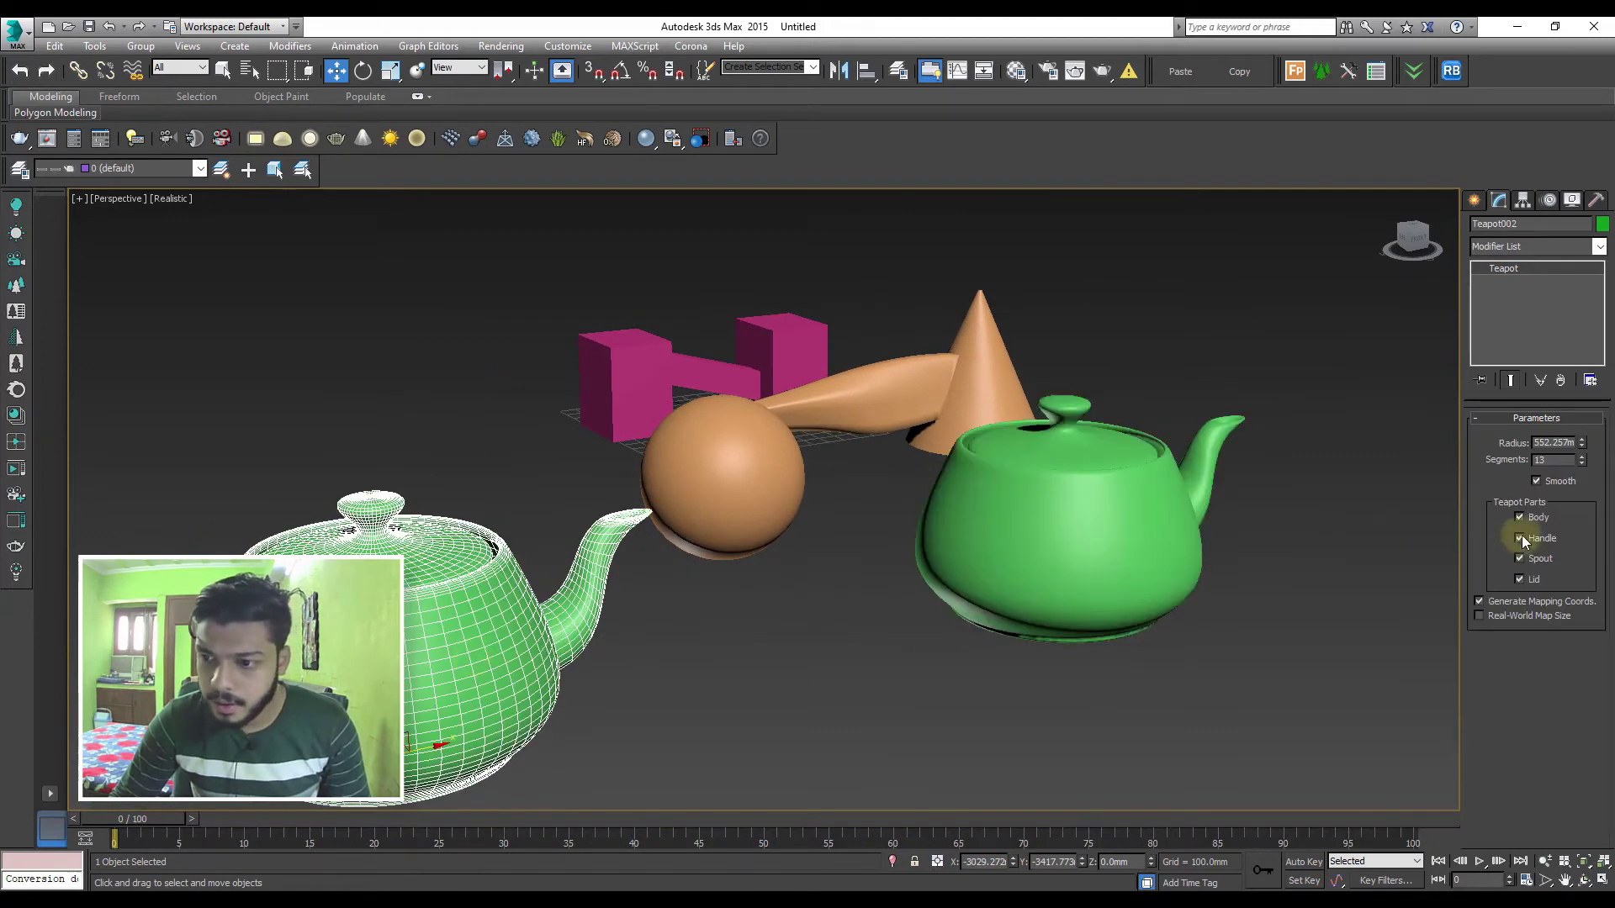
# Uncheck Body, Spout and Lid on the copy and move the lone handle beside the green teapot
pyautogui.click(1519, 517)
pyautogui.click(1519, 558)
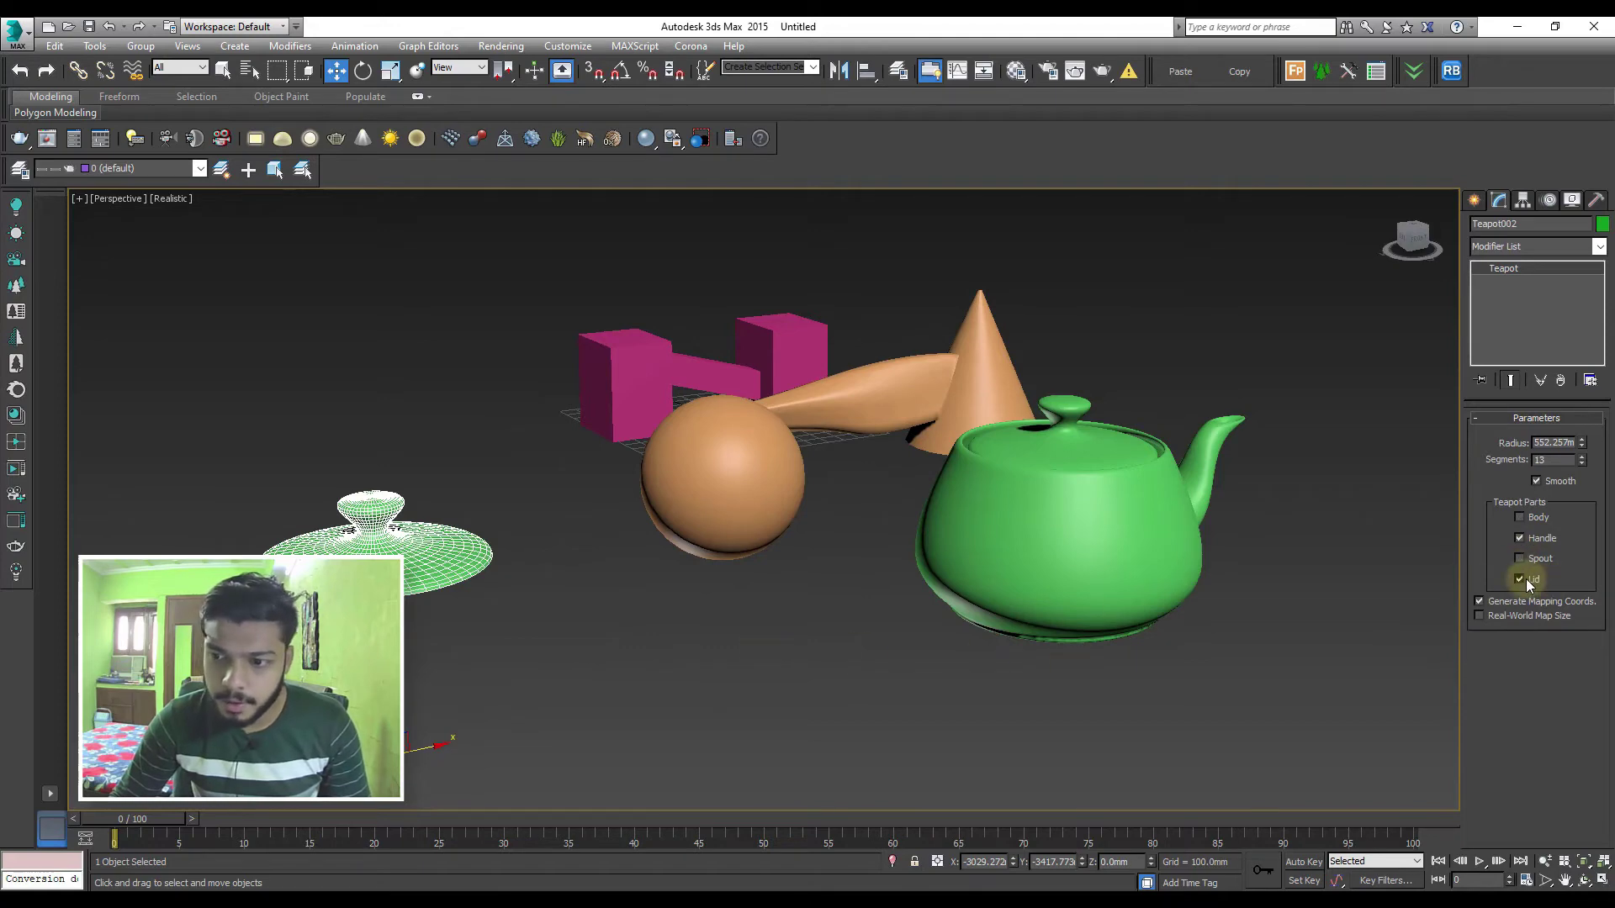
pyautogui.click(1526, 579)
pyautogui.moveTo(722, 613); pyautogui.dragTo(787, 597, button='middle')
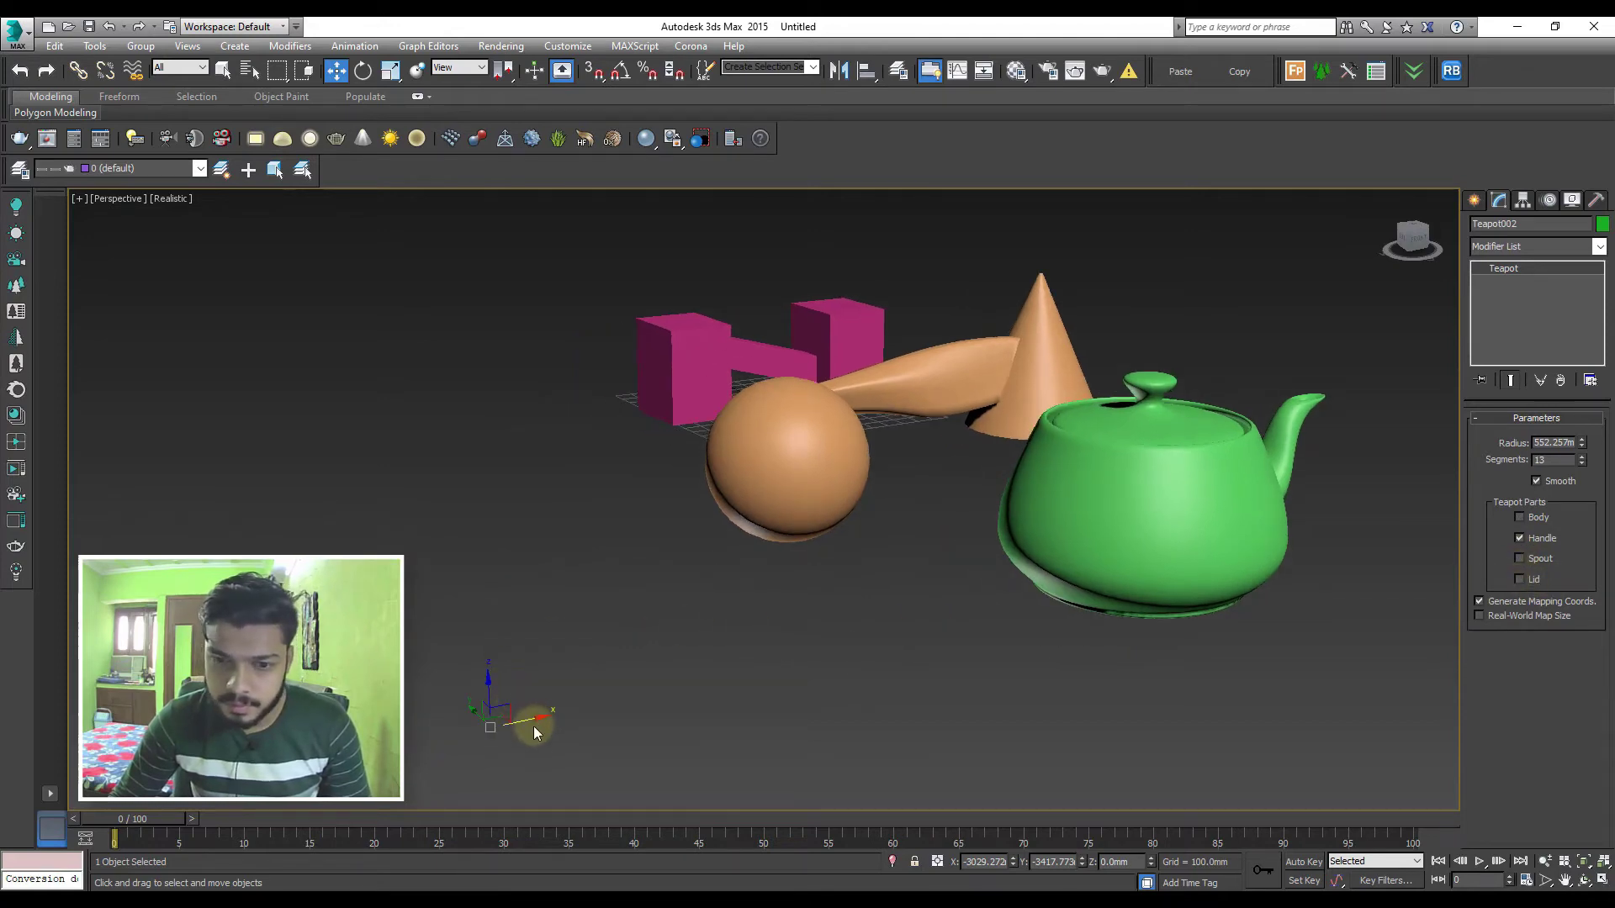
pyautogui.moveTo(519, 720); pyautogui.dragTo(1120, 648)
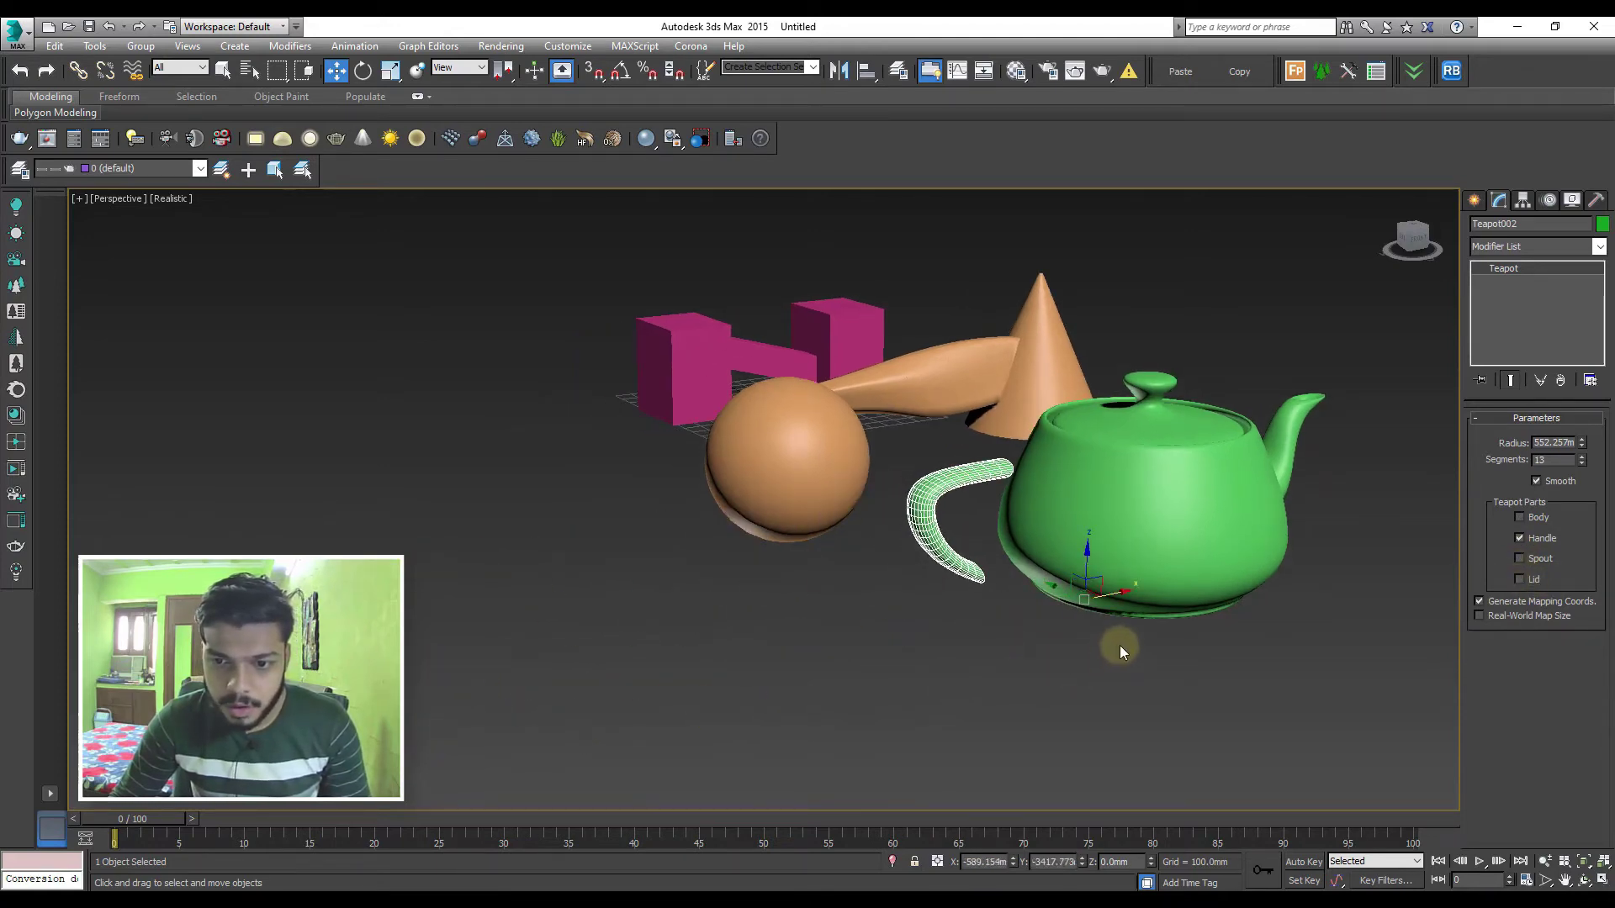
pyautogui.moveTo(1121, 649)
pyautogui.keyDown('alt'); pyautogui.mouseDown(button='middle')
pyautogui.moveTo(1024, 626)
pyautogui.moveTo(1131, 656)
pyautogui.mouseUp(button='middle'); pyautogui.keyUp('alt')
pyautogui.moveTo(1140, 660); pyautogui.dragTo(1155, 669)
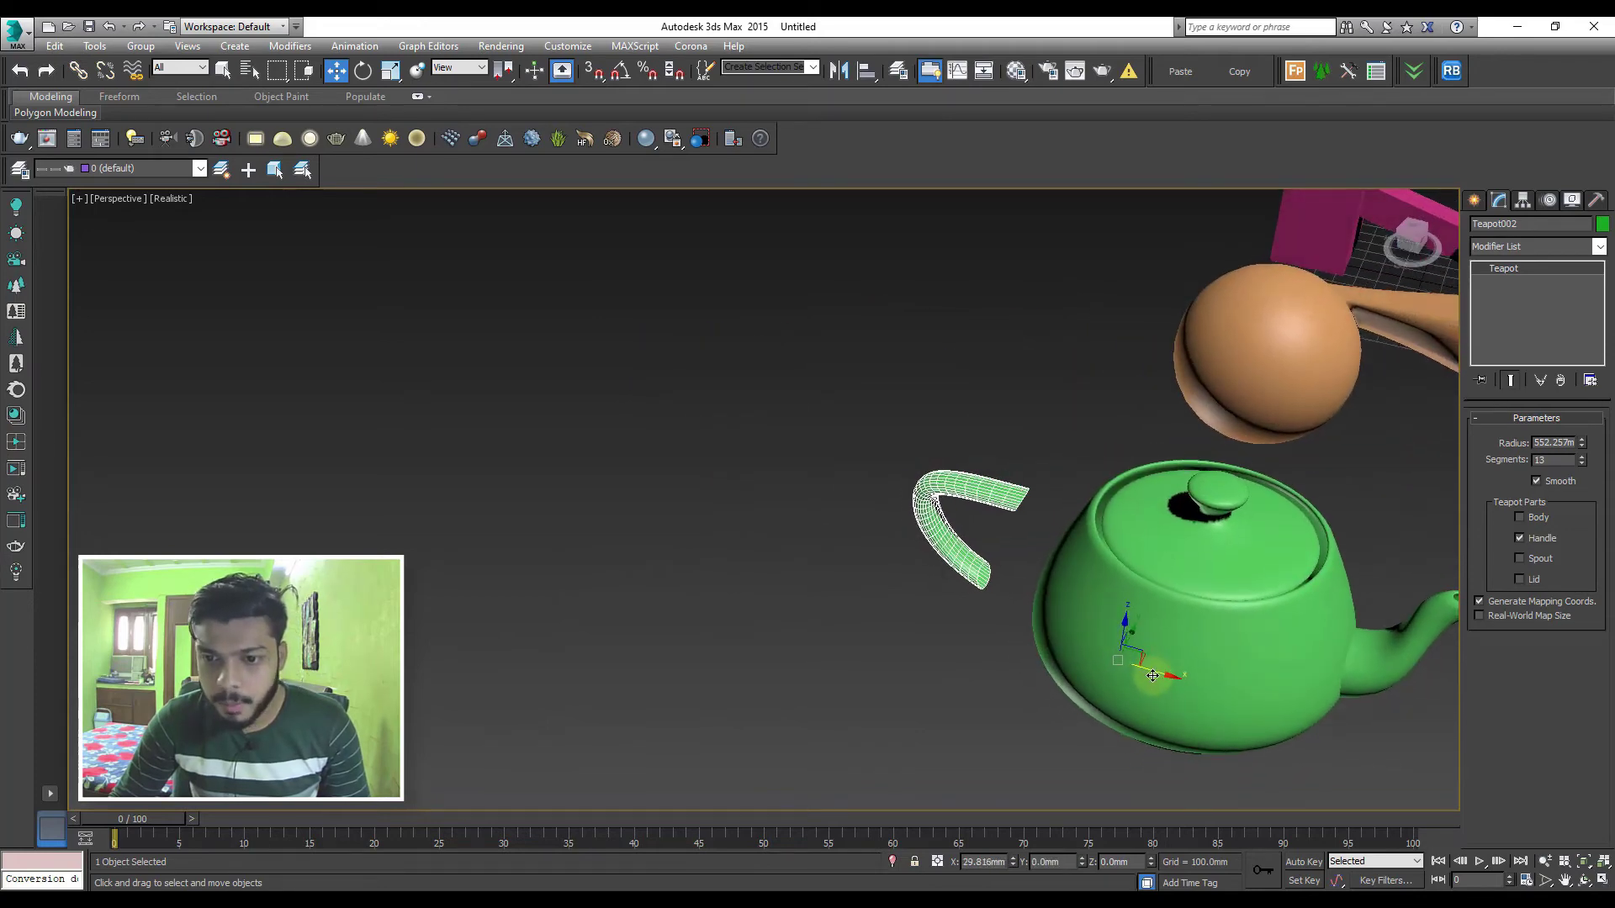
pyautogui.keyDown('alt'); pyautogui.moveTo(1155, 669); pyautogui.dragTo(1178, 640, button='middle'); pyautogui.keyUp('alt')
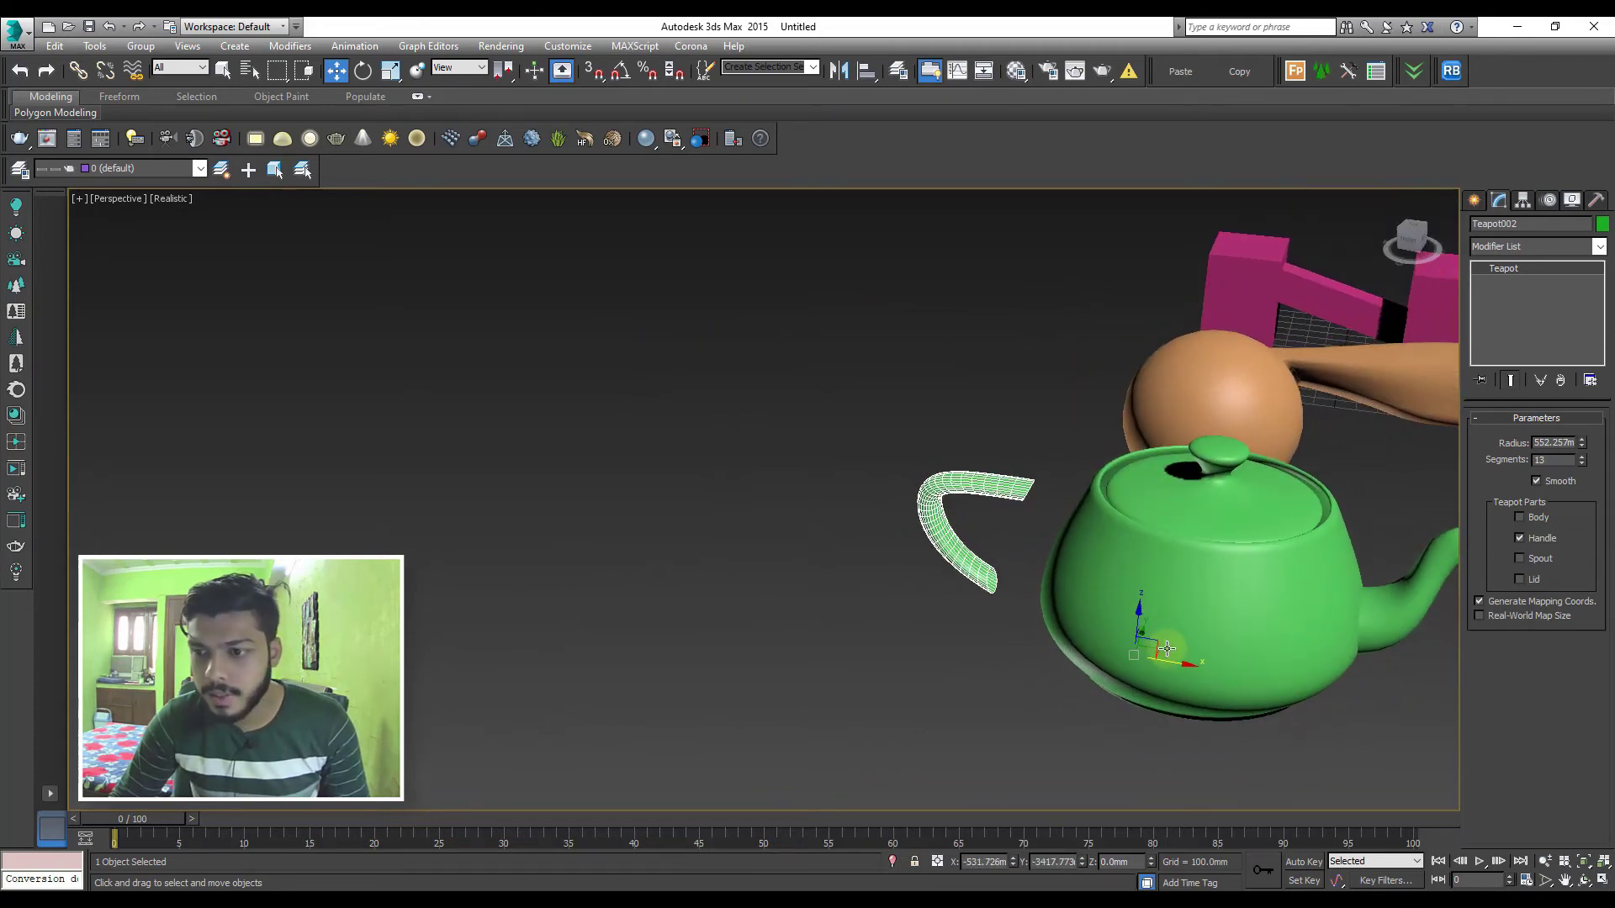
pyautogui.click(1484, 204)
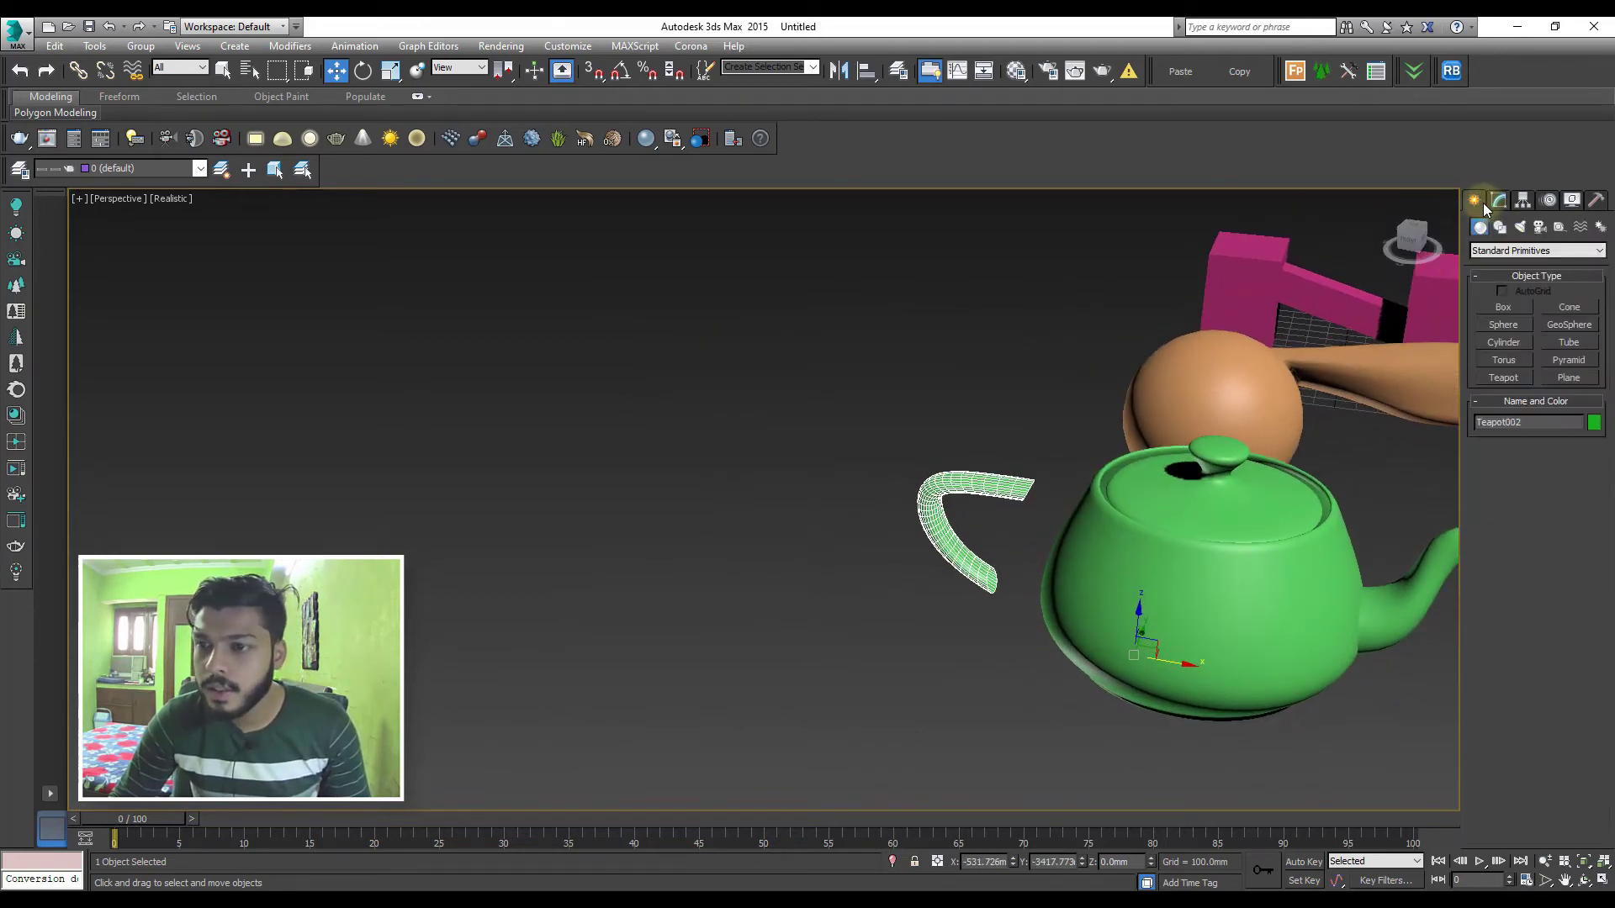
# Start a Connect compound on the teapot body with the handle picked as operand
pyautogui.click(1262, 500)
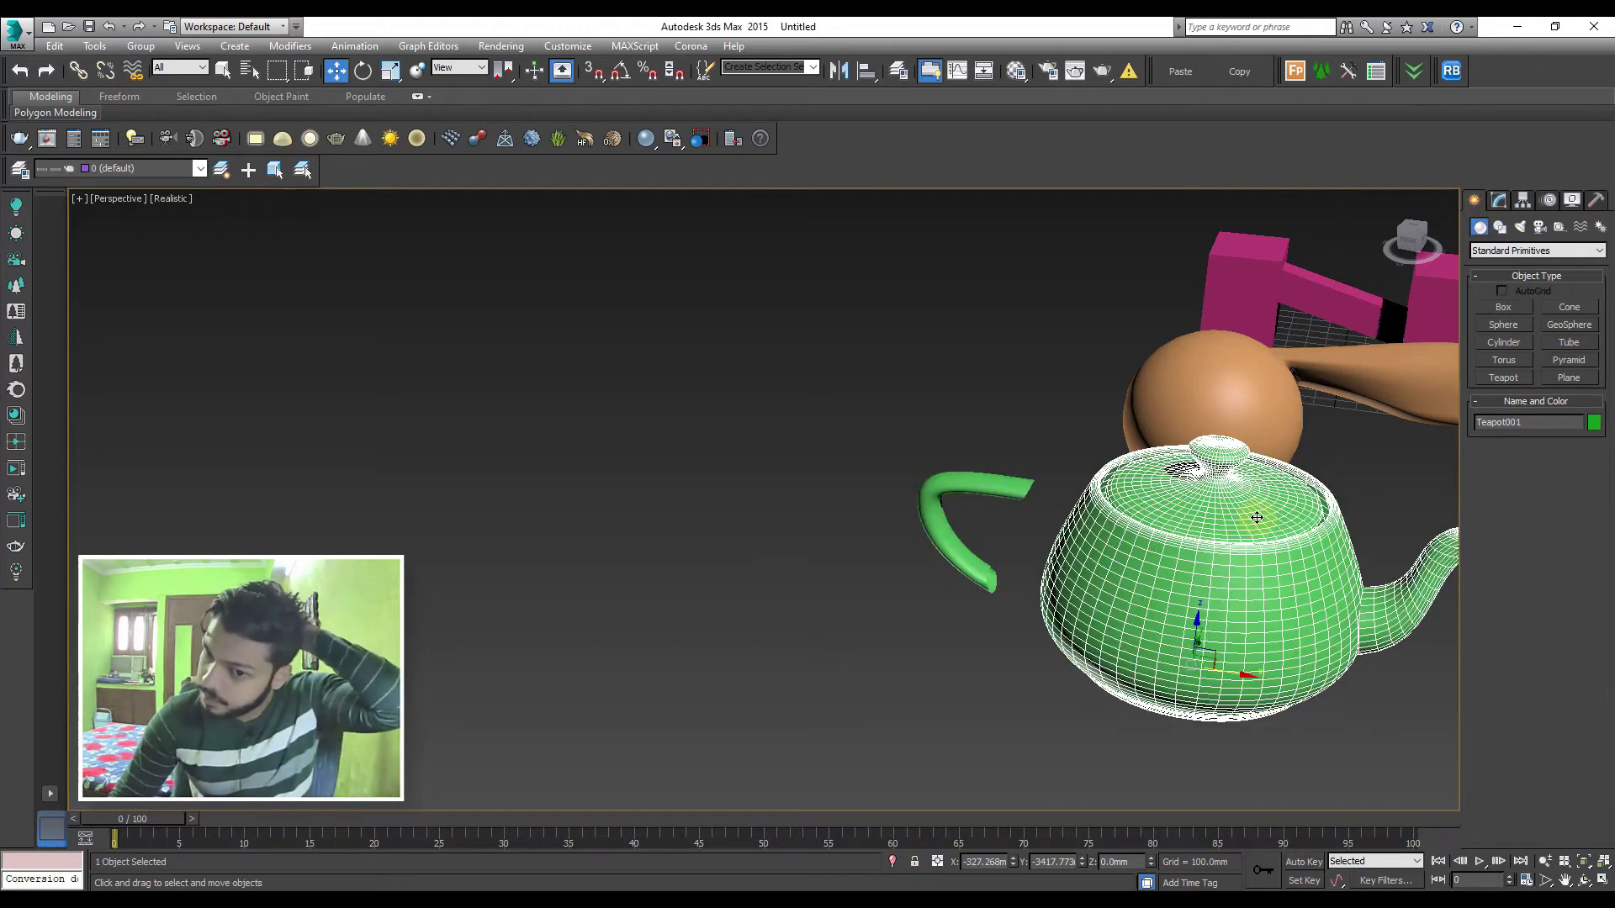
pyautogui.click(1489, 205)
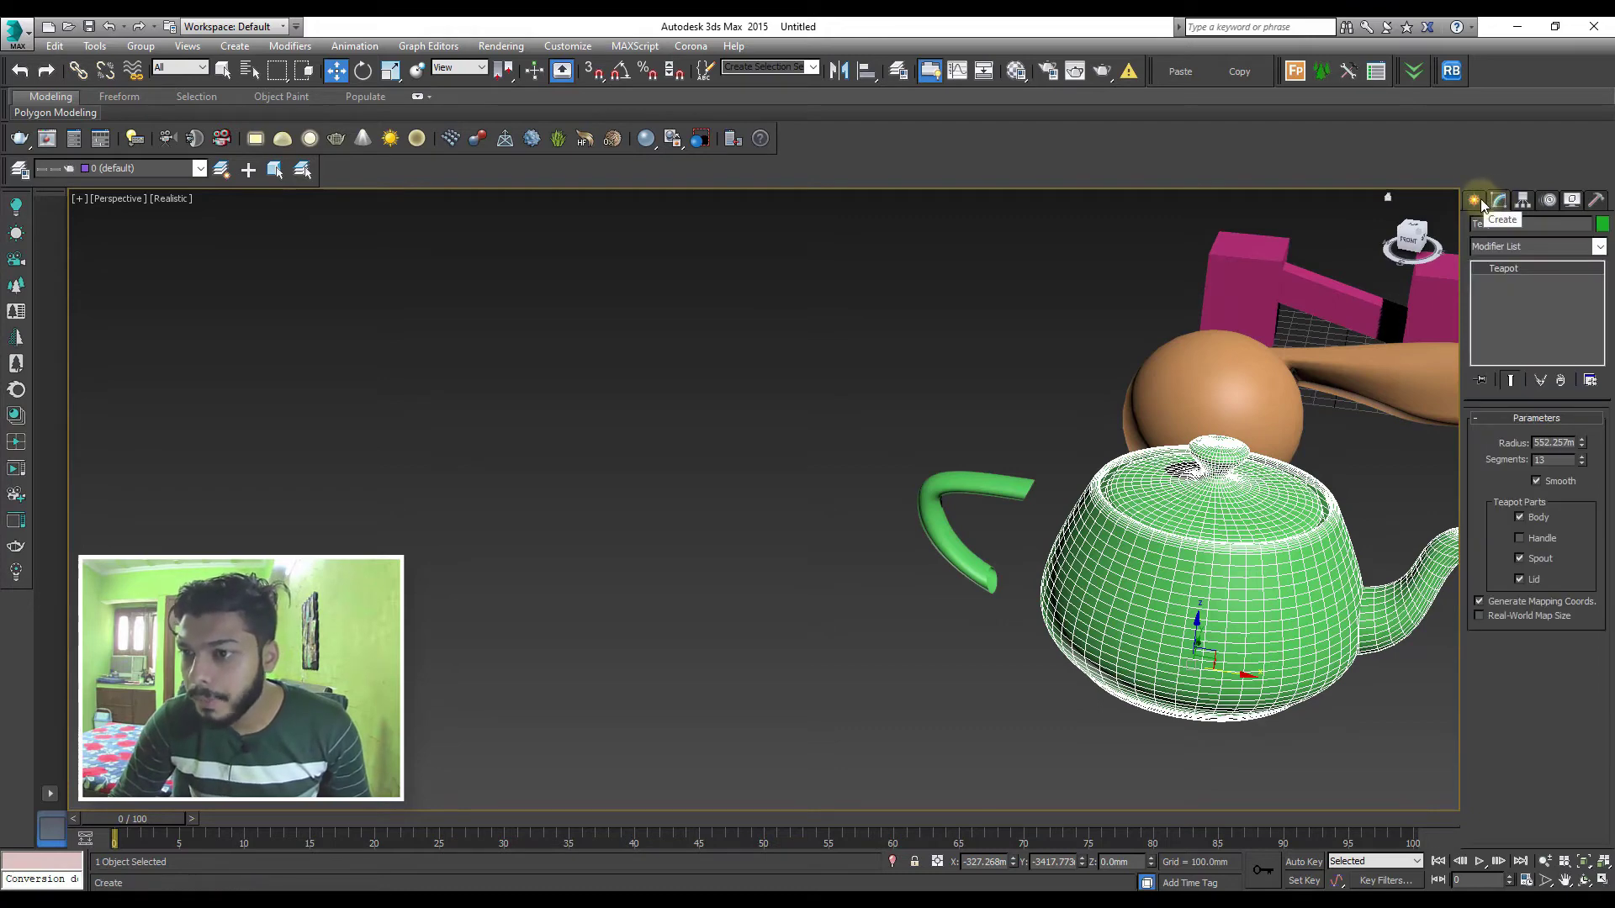
pyautogui.click(1480, 206)
pyautogui.click(1536, 251)
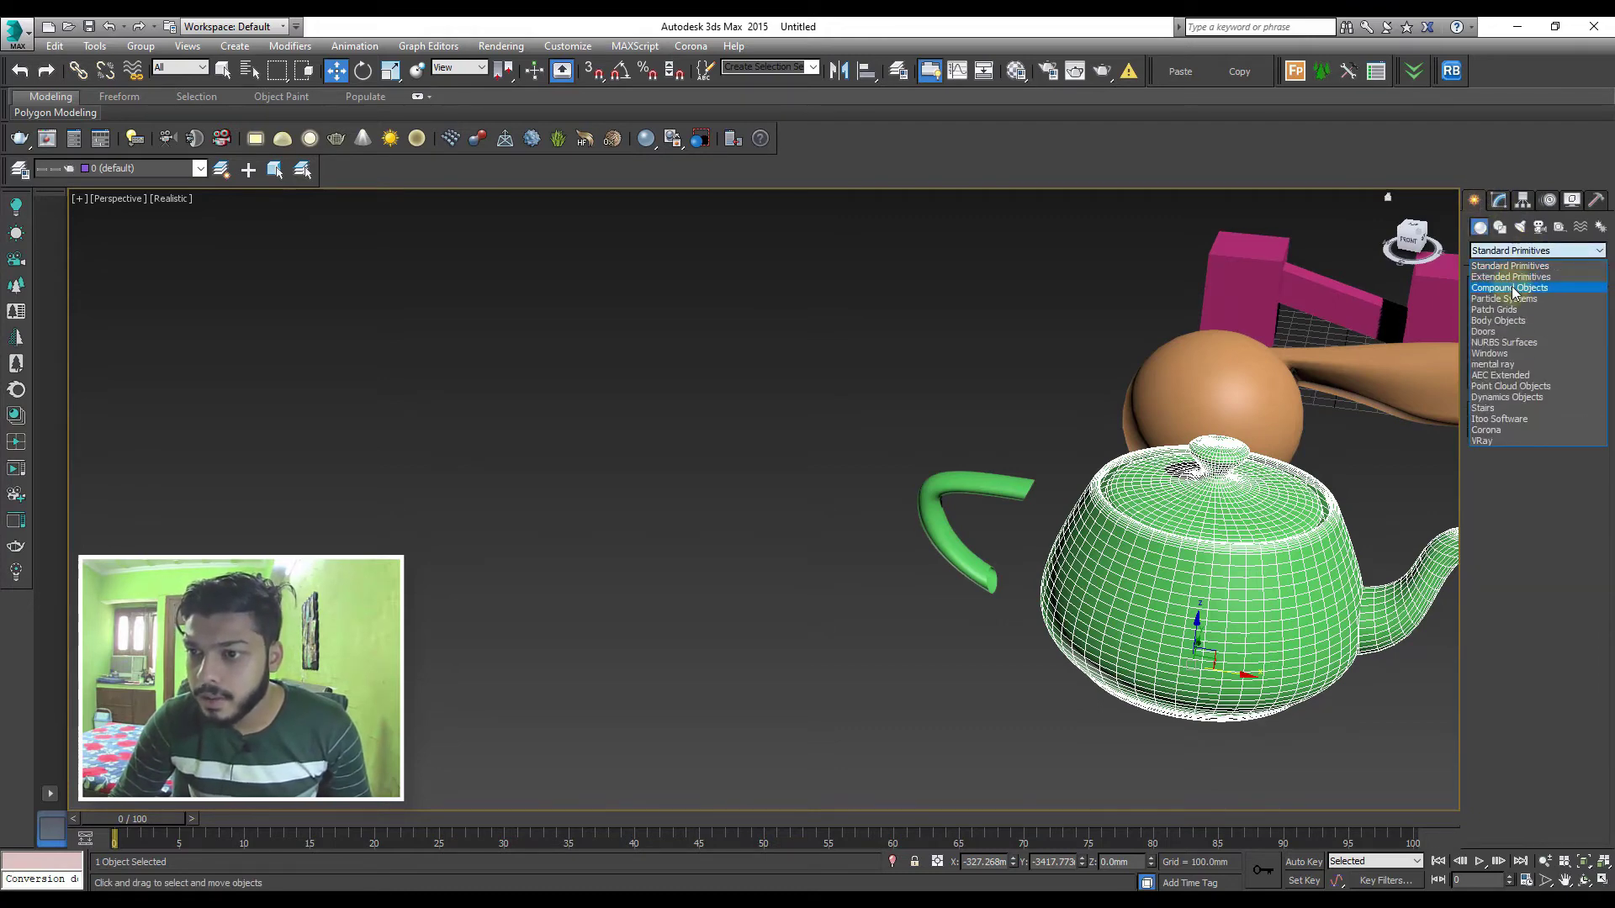
pyautogui.click(1514, 281)
pyautogui.click(1570, 325)
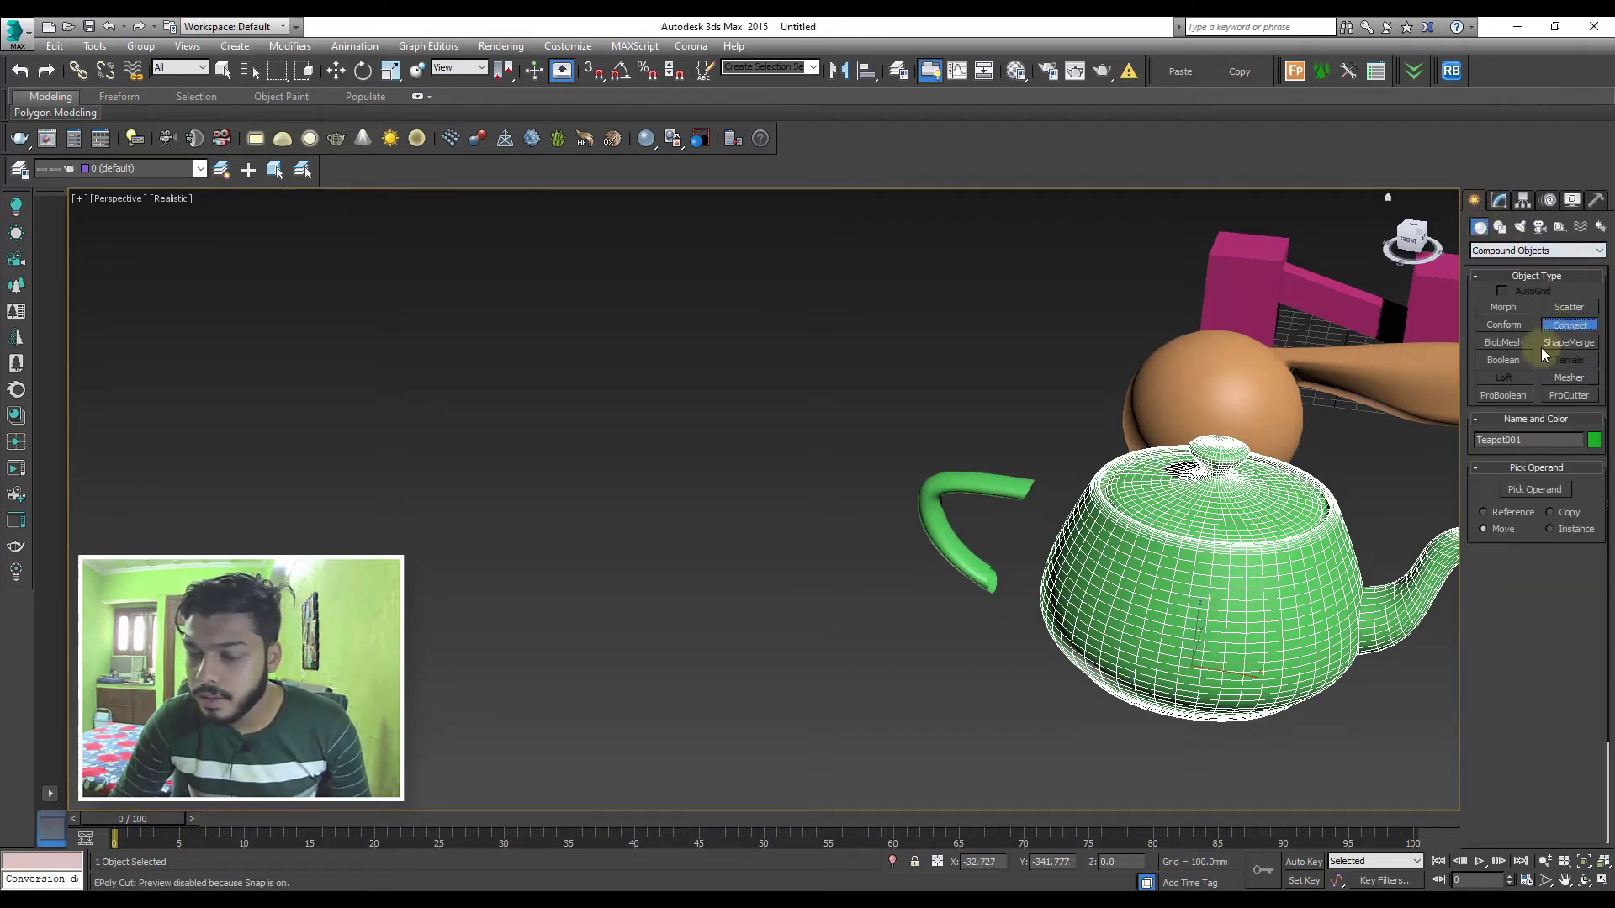
pyautogui.click(1553, 493)
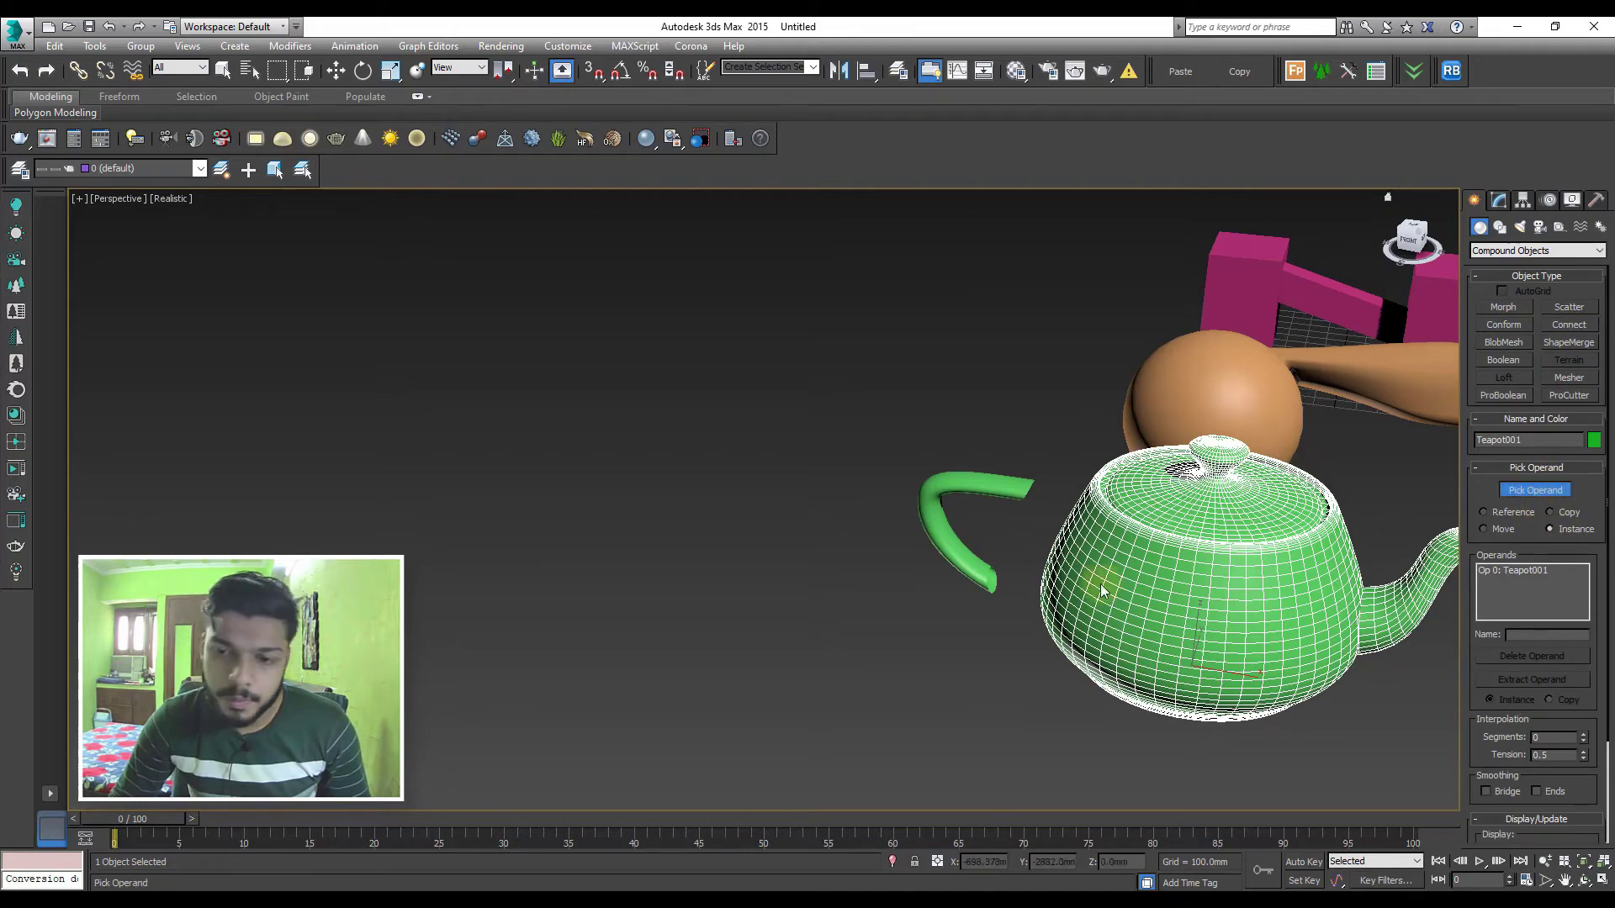
pyautogui.click(969, 511)
pyautogui.keyDown('alt'); pyautogui.moveTo(966, 508); pyautogui.dragTo(1082, 583, button='middle'); pyautogui.keyUp('alt')
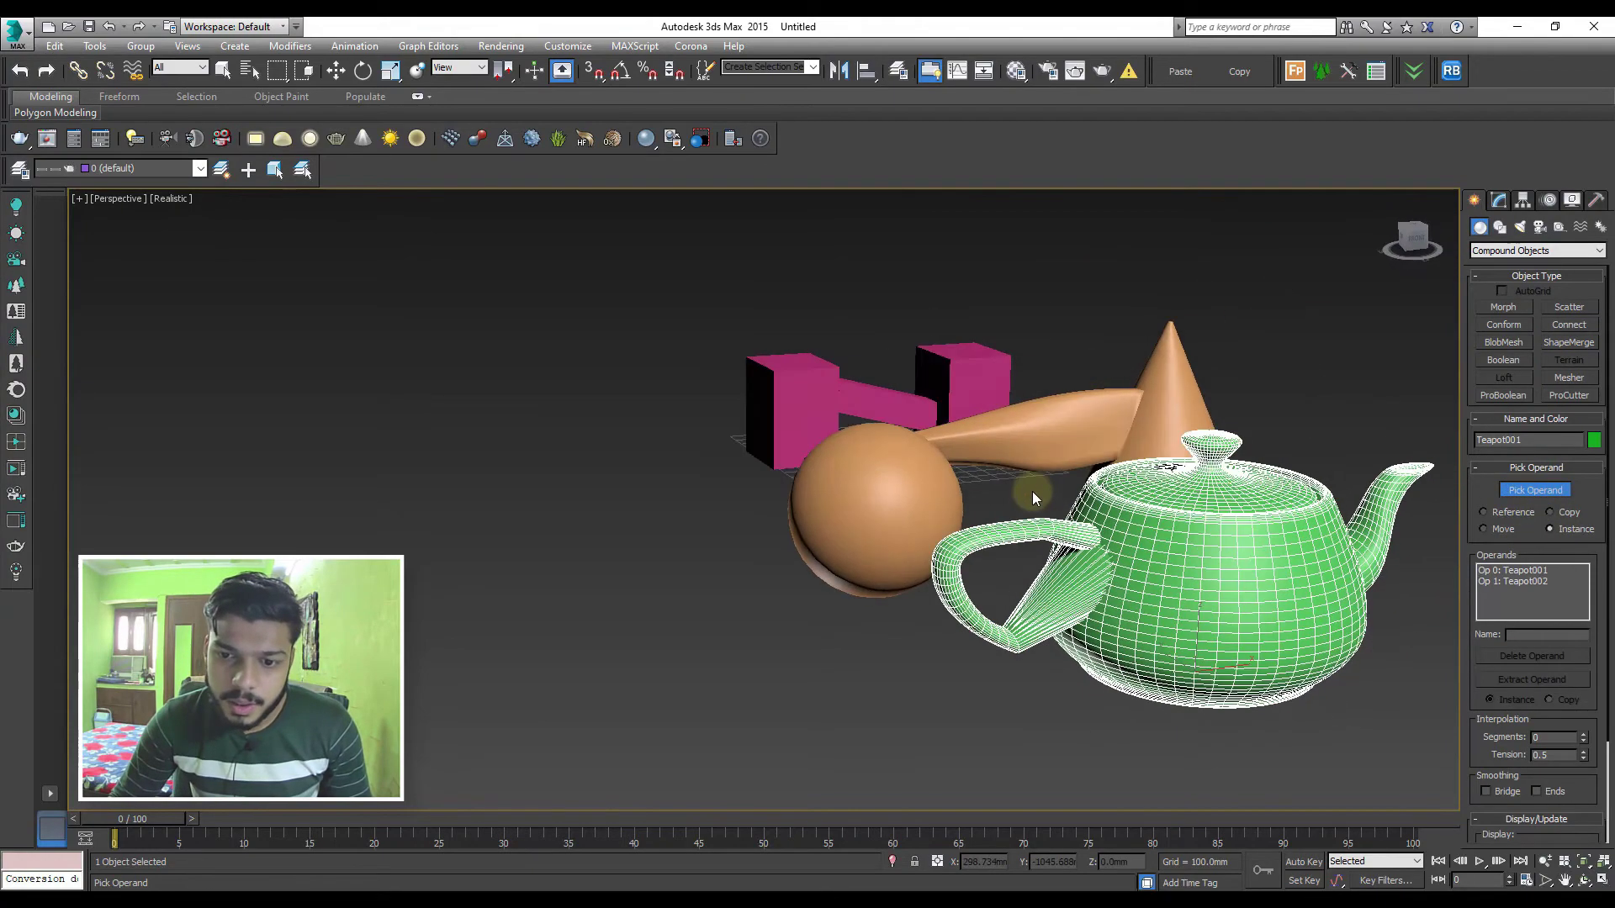
# Move the teapot body, then undo/redo until the handle tube sits against its side
pyautogui.press('w')
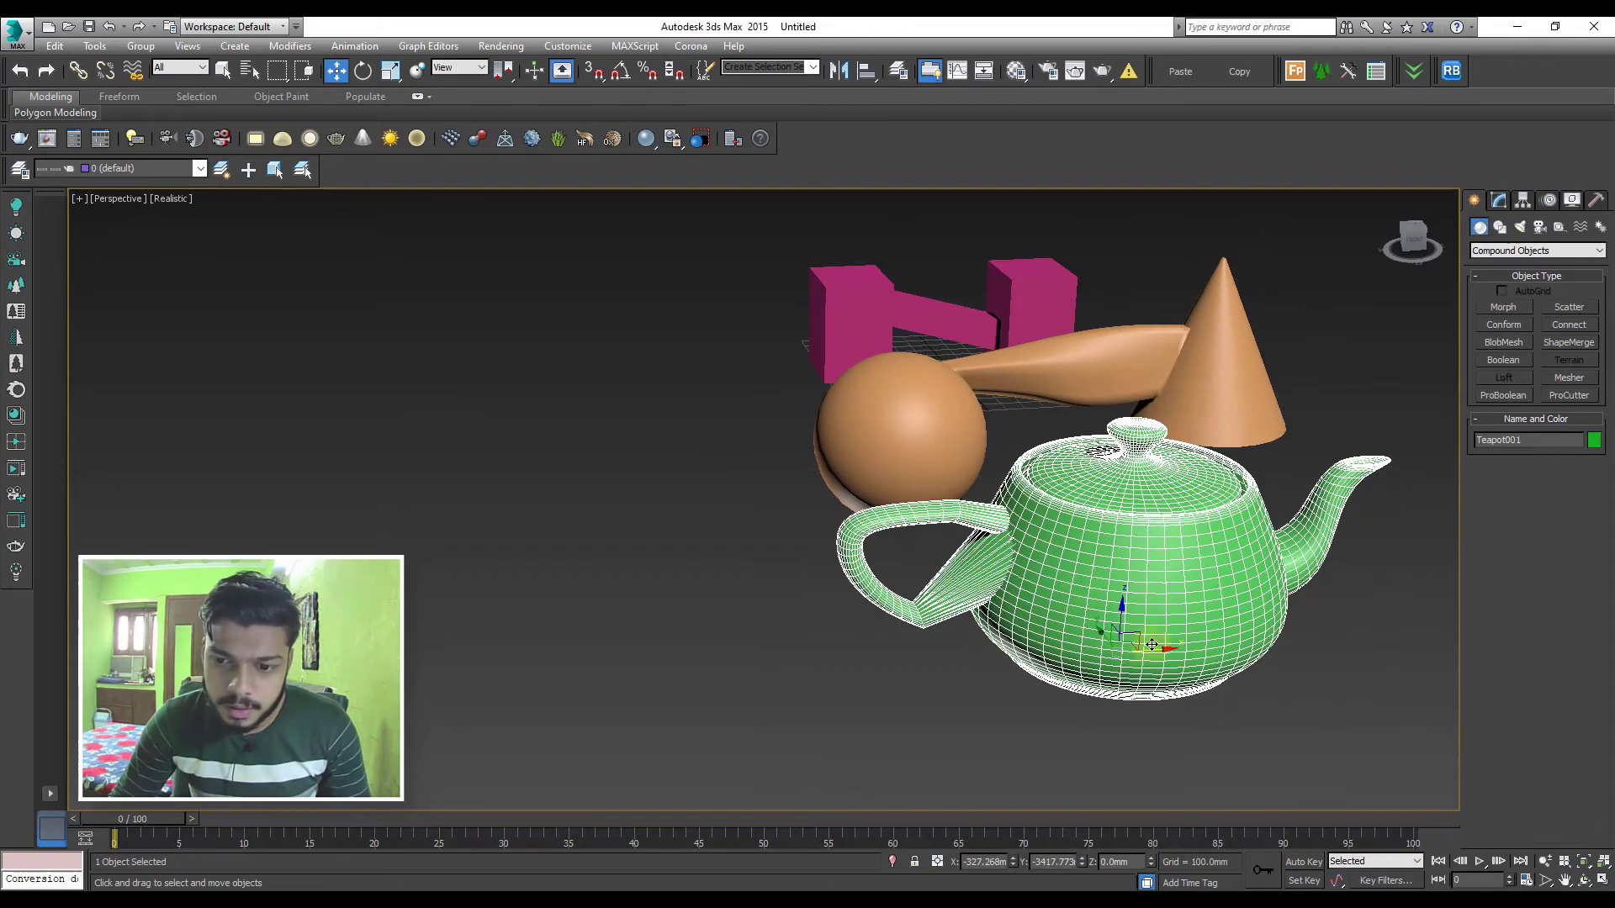
pyautogui.moveTo(1192, 647); pyautogui.dragTo(1302, 641)
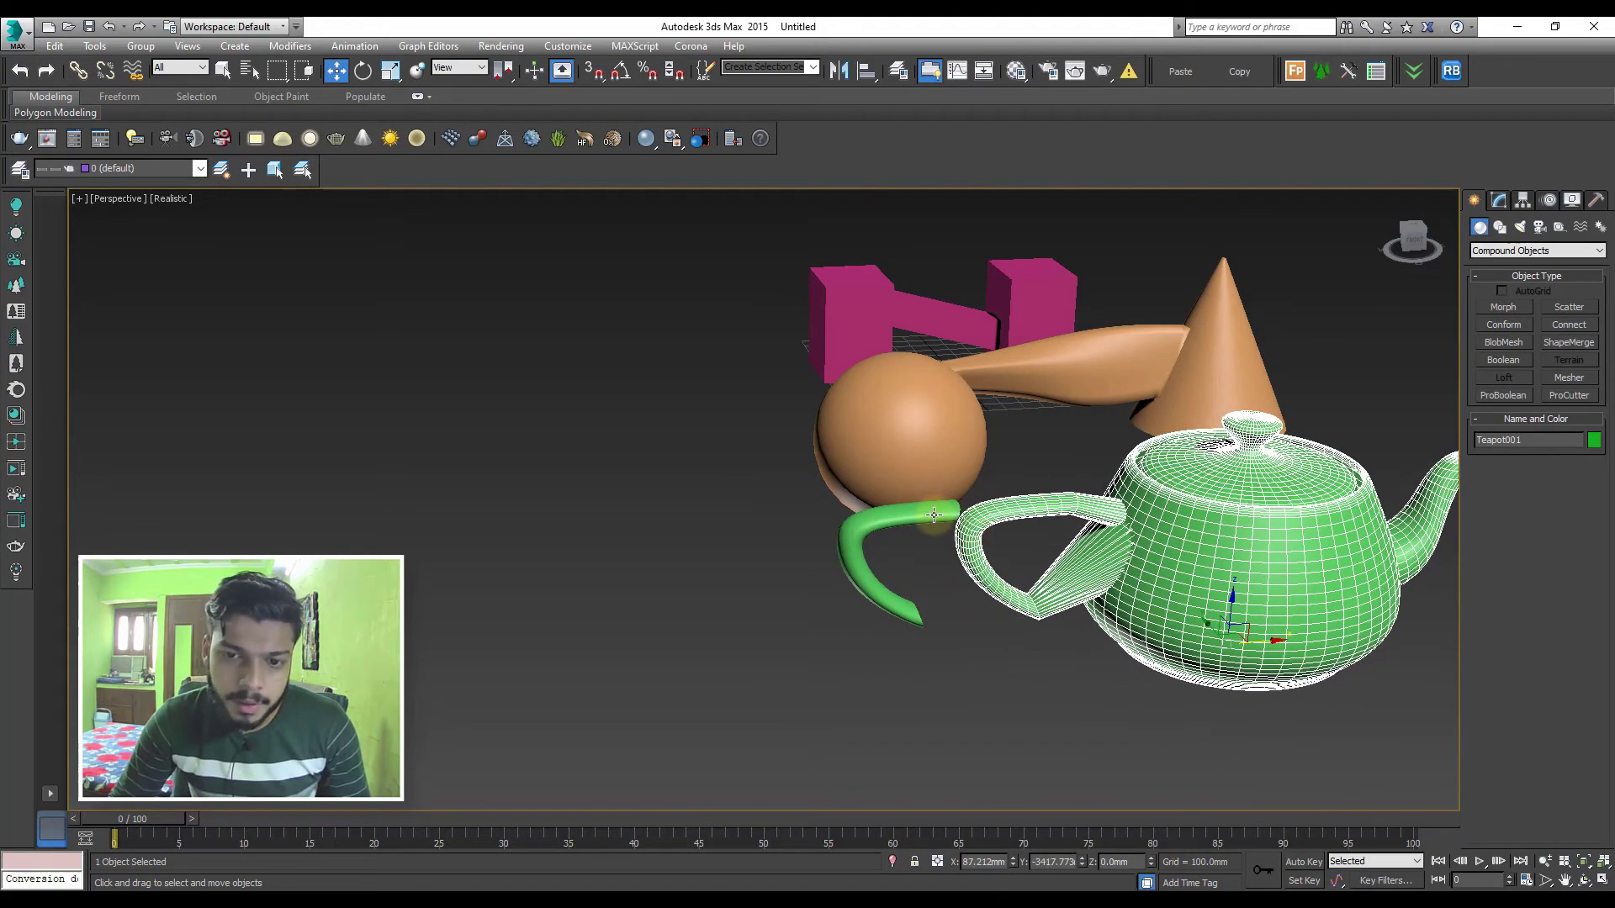
pyautogui.click(890, 519)
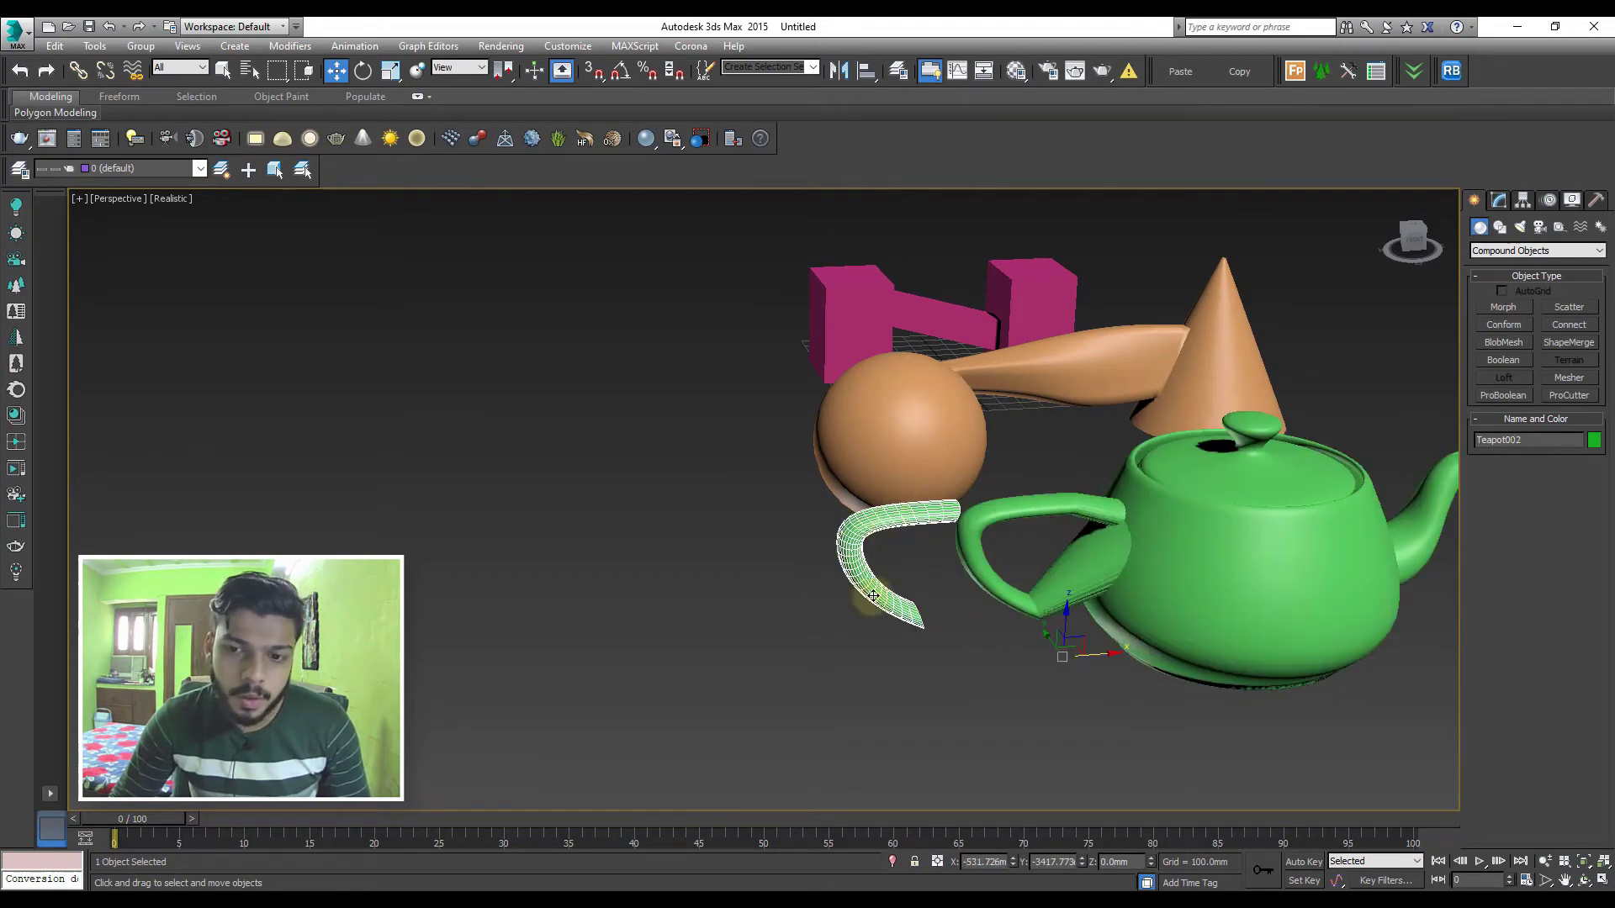
pyautogui.hotkey('ctrl', 'z')
pyautogui.hotkey('ctrl', 'y')
pyautogui.hotkey('ctrl', 'z')
pyautogui.hotkey('ctrl', 'z')
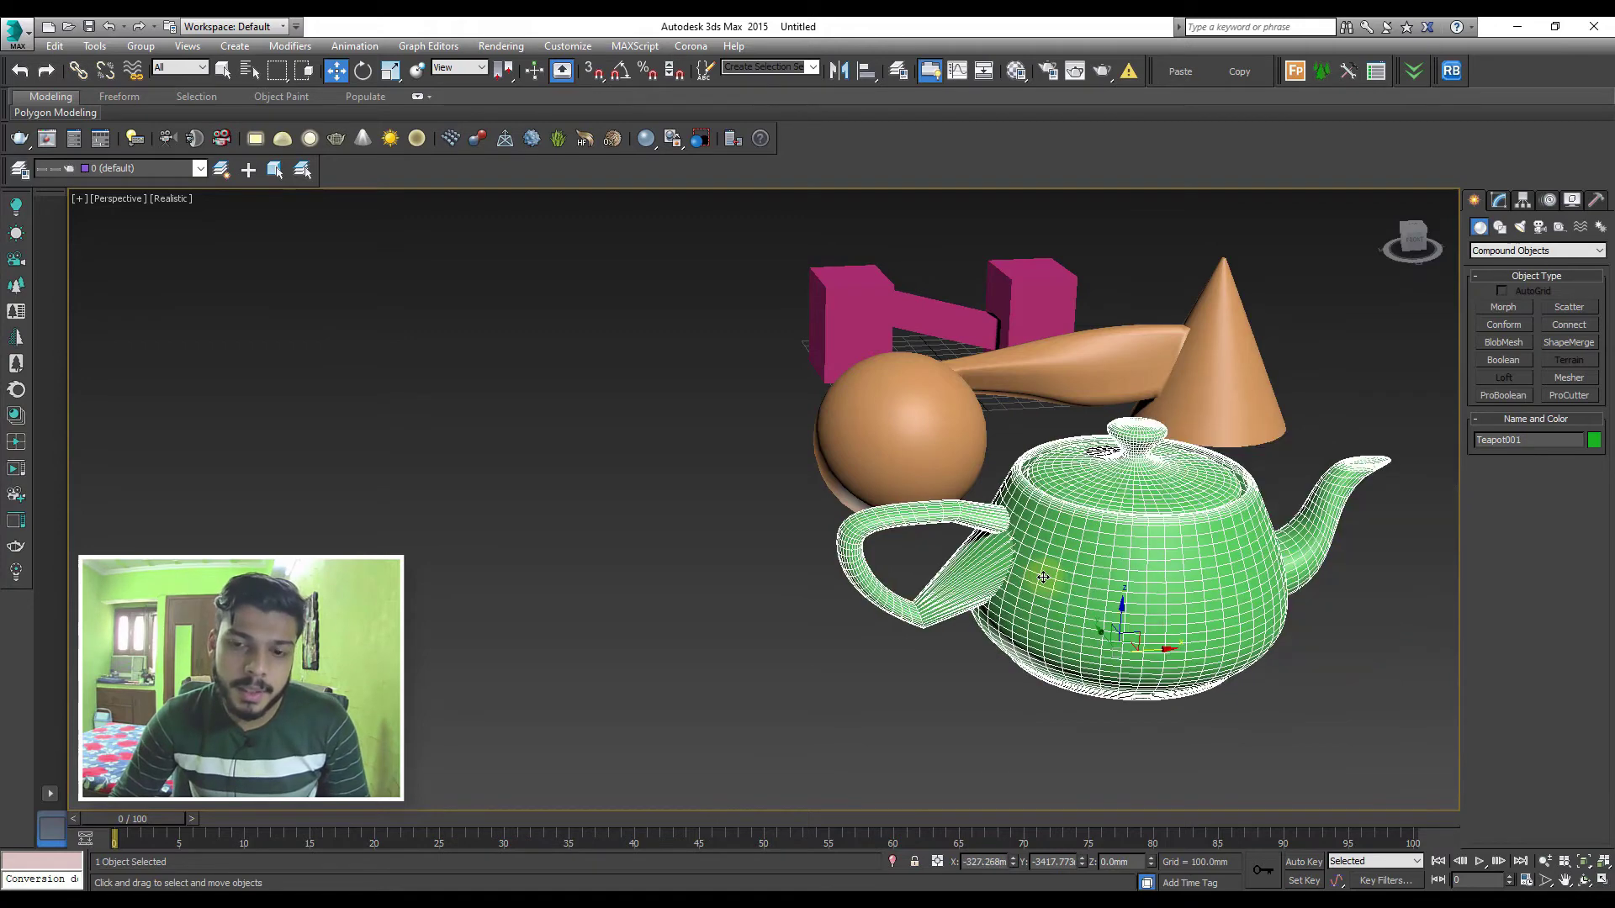
pyautogui.hotkey('ctrl', 'z')
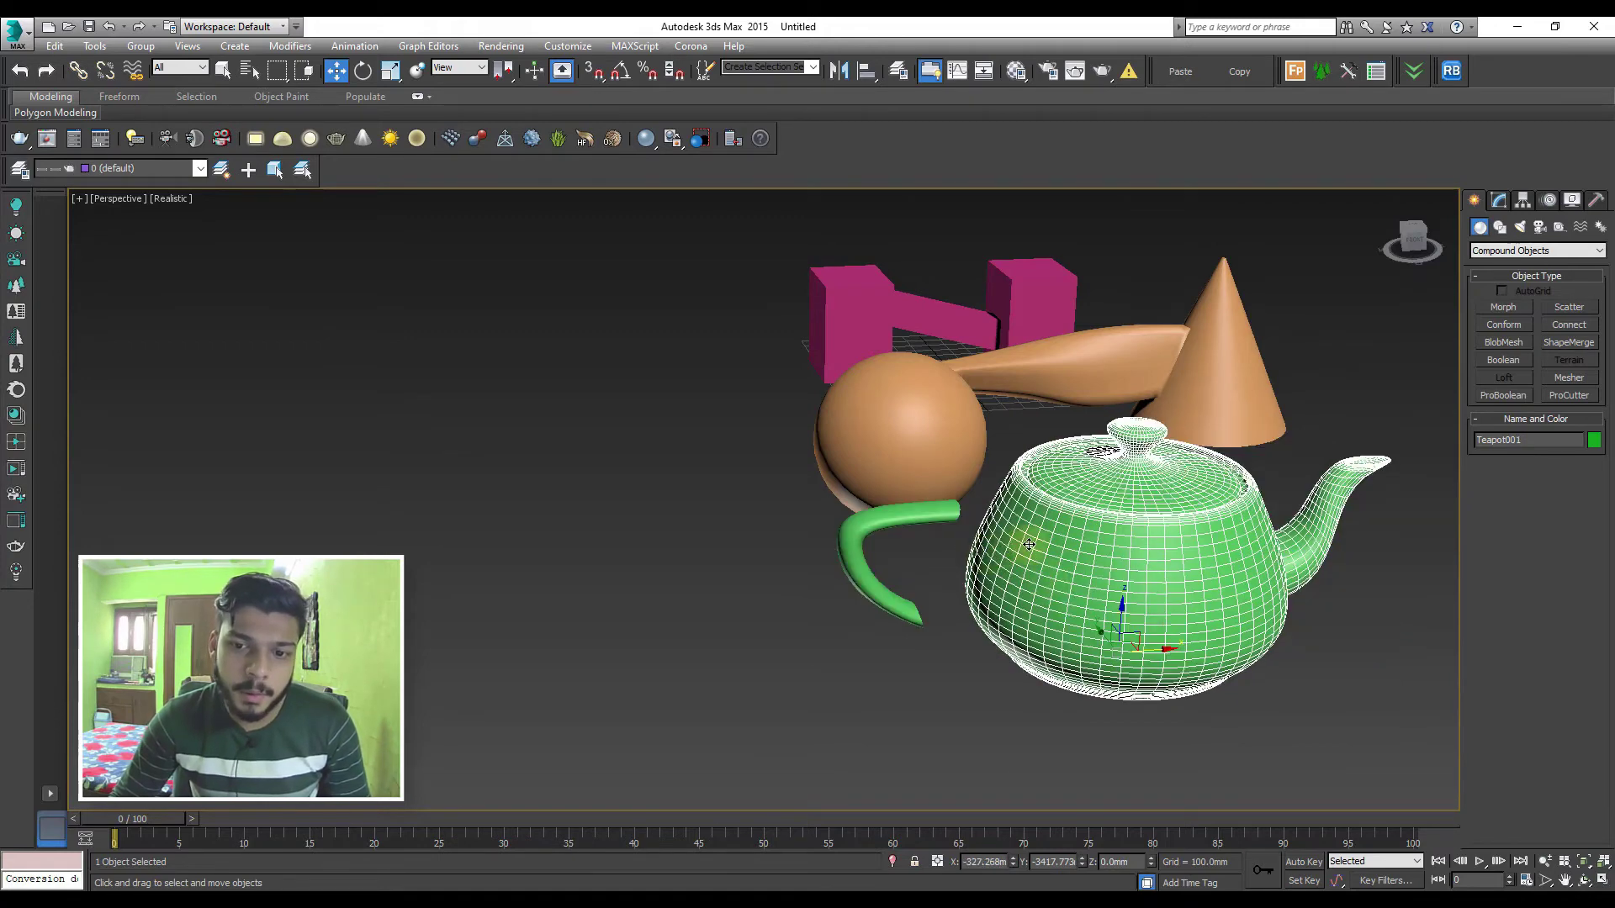
pyautogui.hotkey('shift', 'z')
pyautogui.hotkey('ctrl', 'y')
pyautogui.hotkey('shift', 'z')
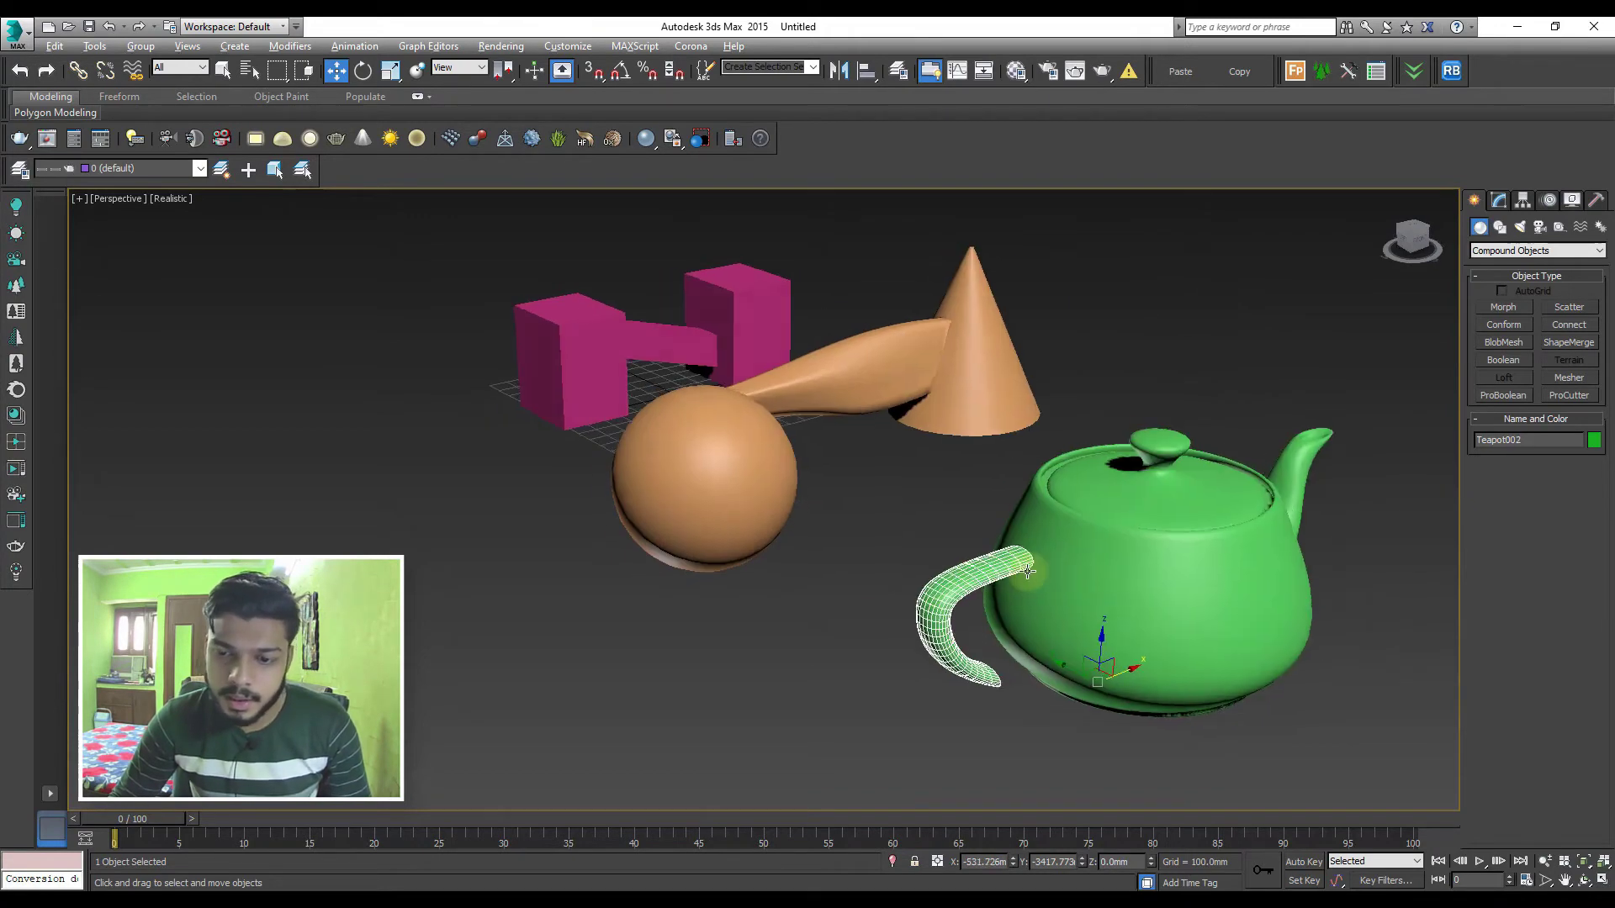
pyautogui.hotkey('shift', 'z')
pyautogui.hotkey('ctrl', 'z')
pyautogui.hotkey('ctrl', 'y')
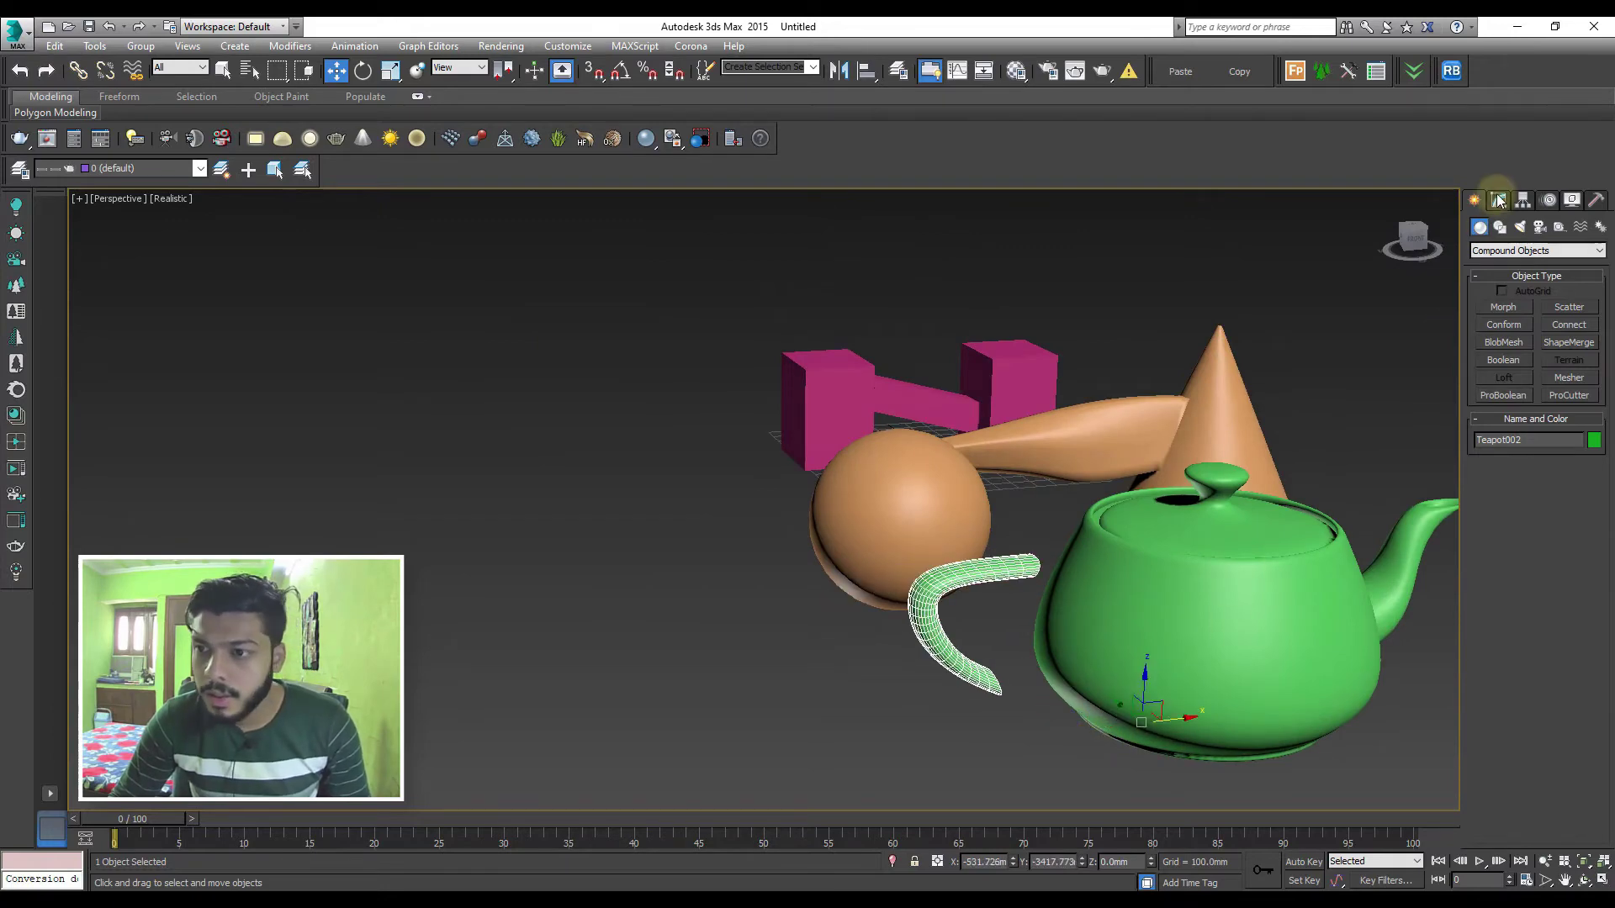
# Convert the teapot body to Editable Poly and check it from a side view
pyautogui.click(1499, 199)
pyautogui.keyDown('ctrl'); pyautogui.click(1305, 577); pyautogui.keyUp('ctrl')
pyautogui.rightClick(1274, 561)
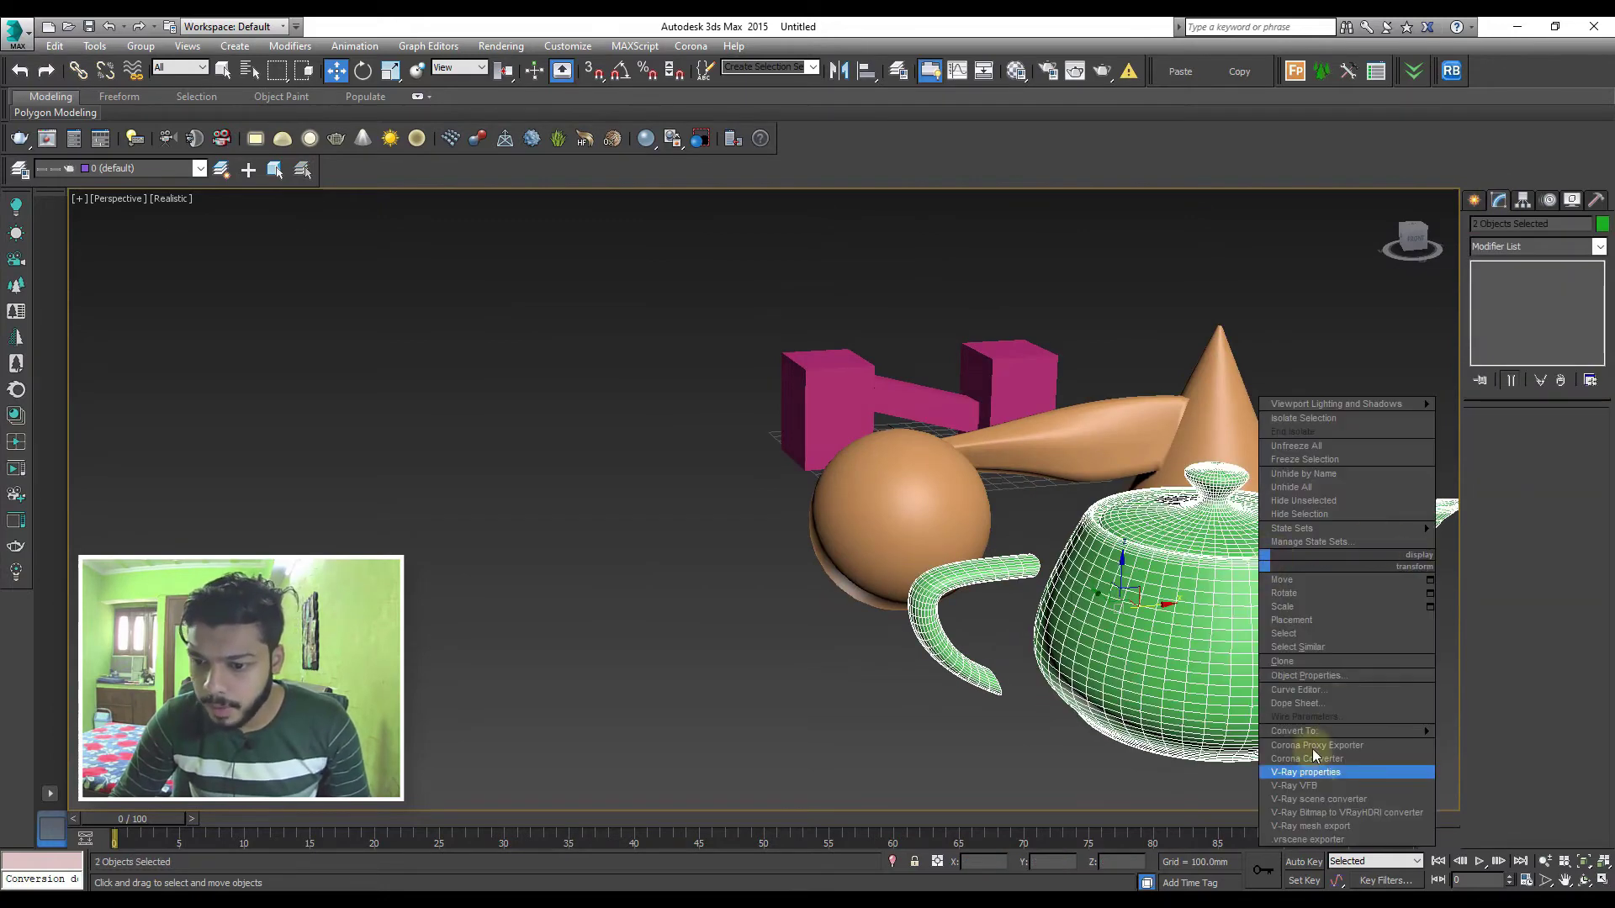
pyautogui.moveTo(1312, 732)
pyautogui.click(1494, 746)
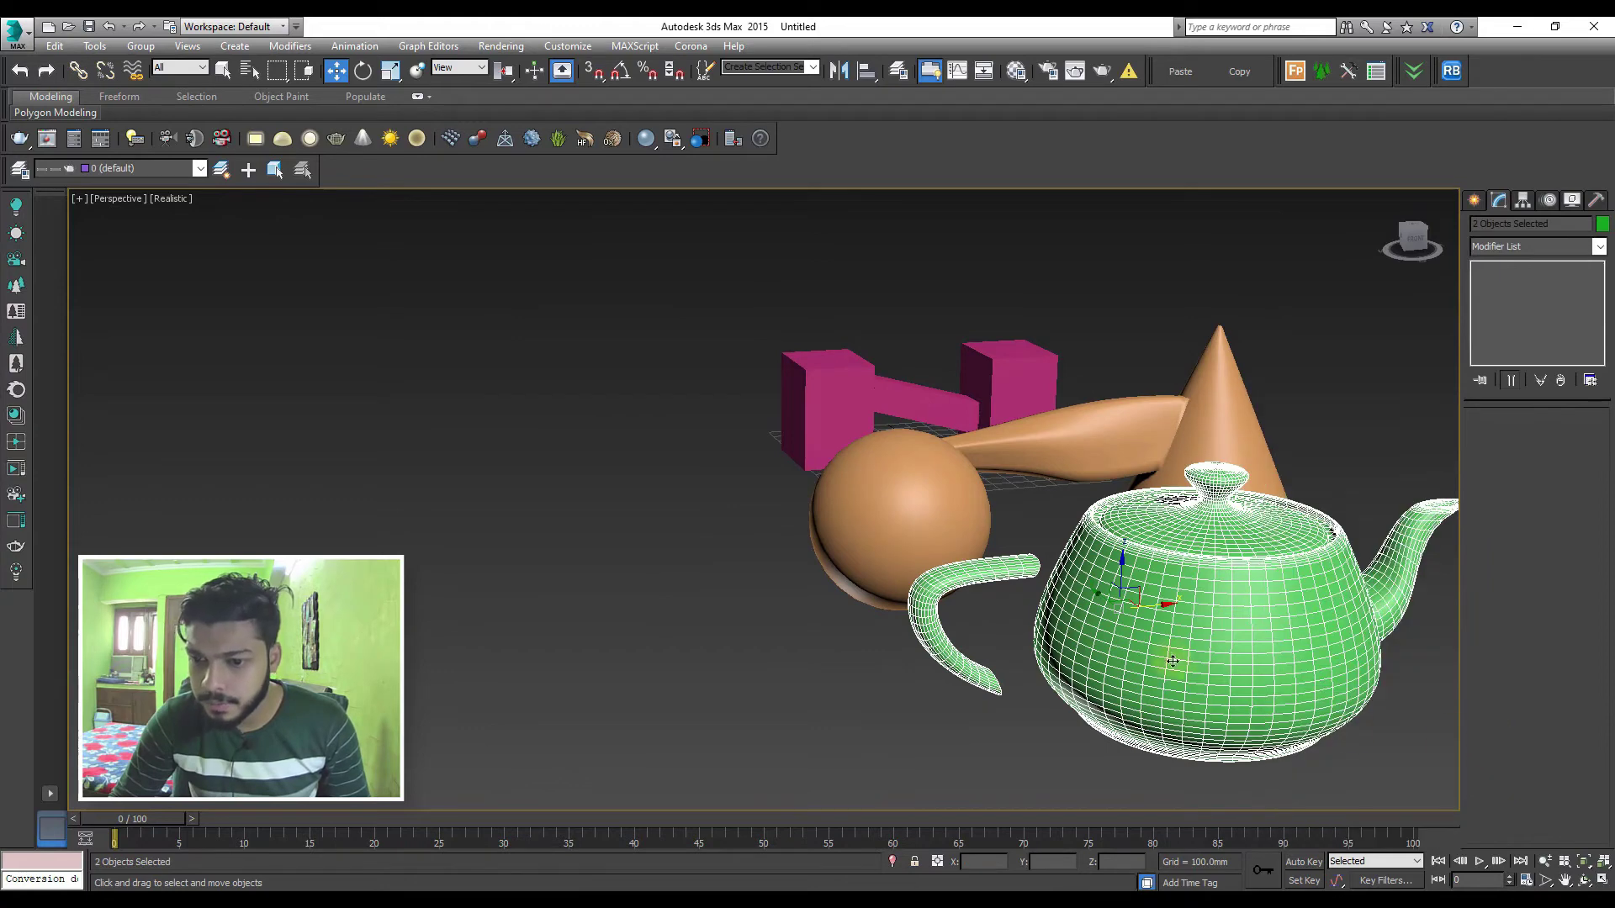
pyautogui.keyDown('alt'); pyautogui.moveTo(1187, 658); pyautogui.dragTo(1352, 421, button='middle'); pyautogui.keyUp('alt')
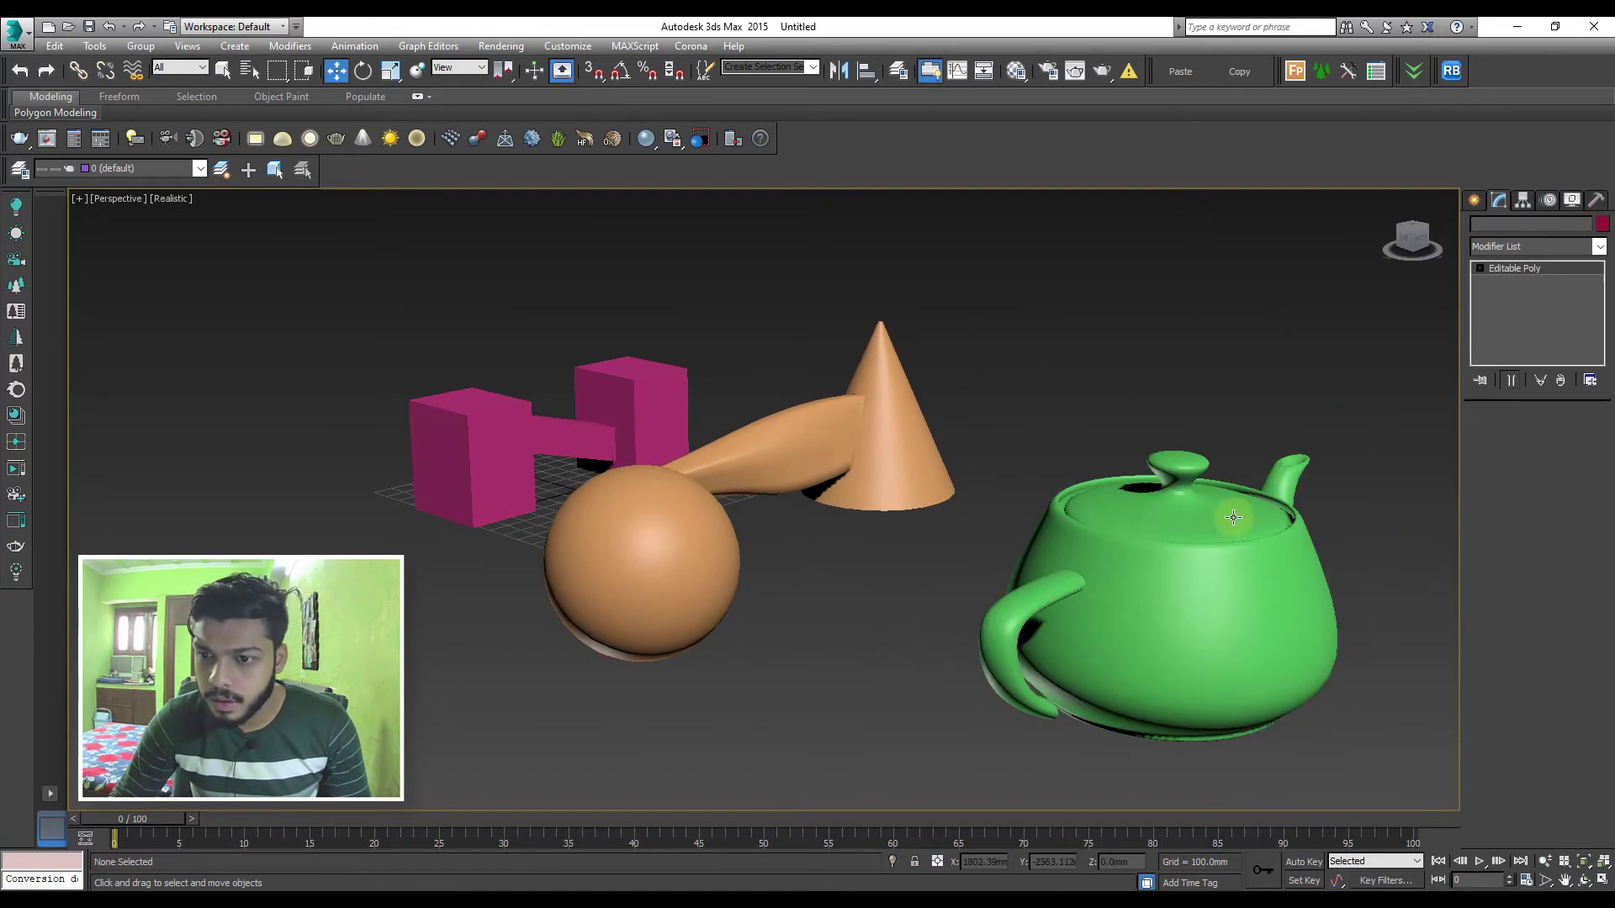
pyautogui.press('l')
pyautogui.press('z')
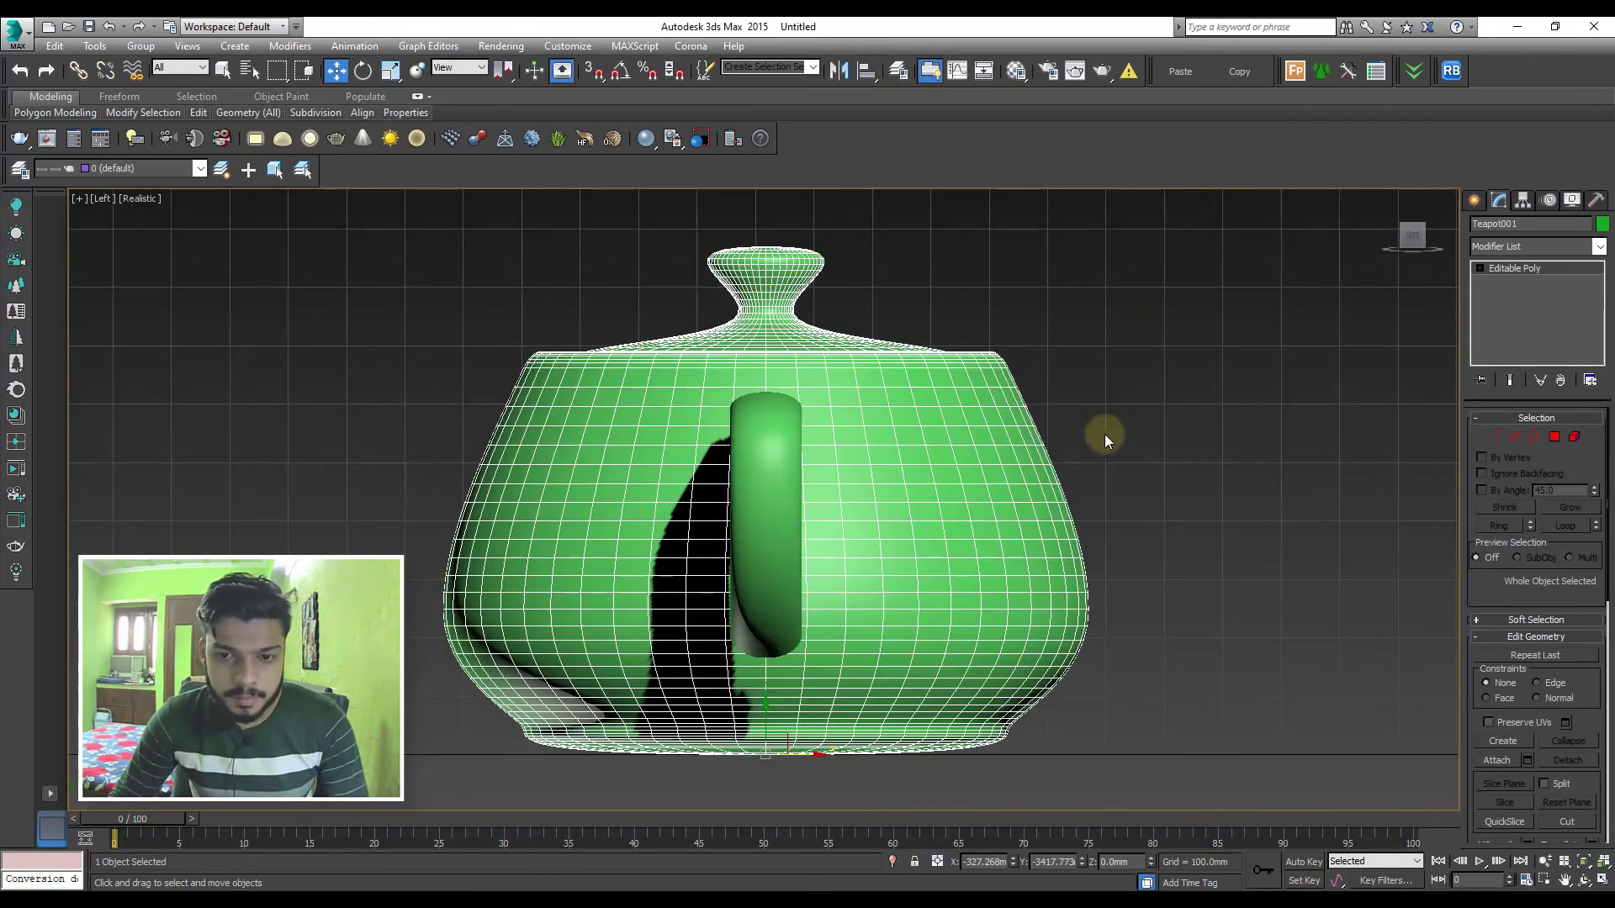
pyautogui.press('F3')
pyautogui.moveTo(748, 402)
pyautogui.mouseDown(button='middle')
pyautogui.moveTo(764, 437)
pyautogui.moveTo(842, 465)
pyautogui.moveTo(780, 496)
pyautogui.mouseUp(button='middle')
pyautogui.press('F3')
# At Polygon level, delete faces where the handle meets the body and select the lower joint faces
pyautogui.click(1555, 437)
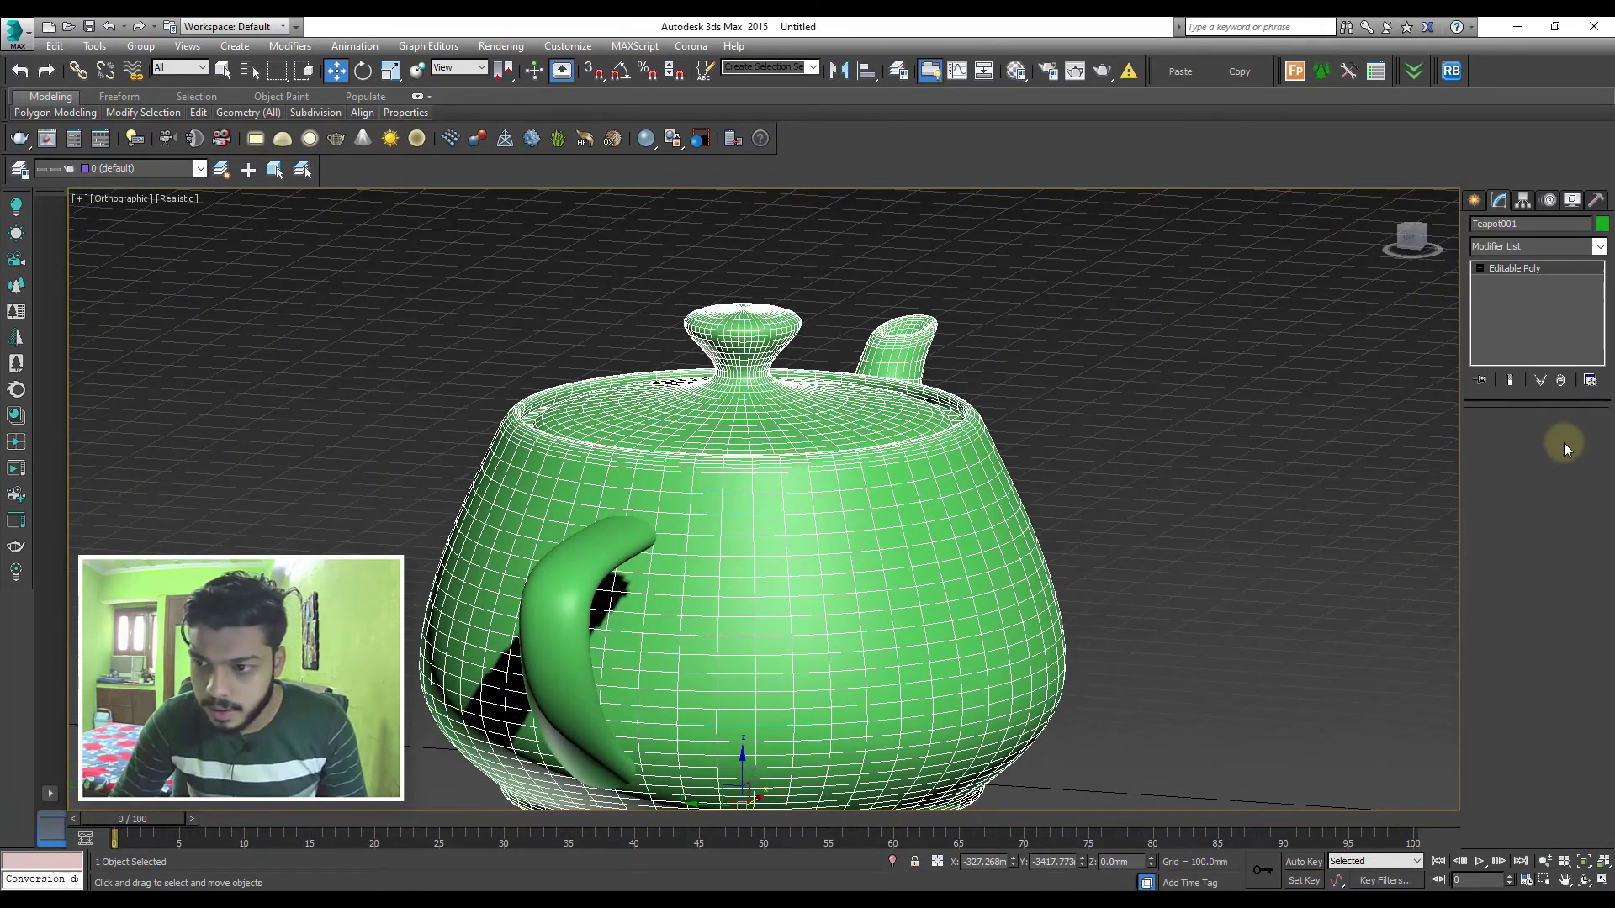
pyautogui.hotkey('alt', 'c')
pyautogui.press('4')
pyautogui.click(642, 541)
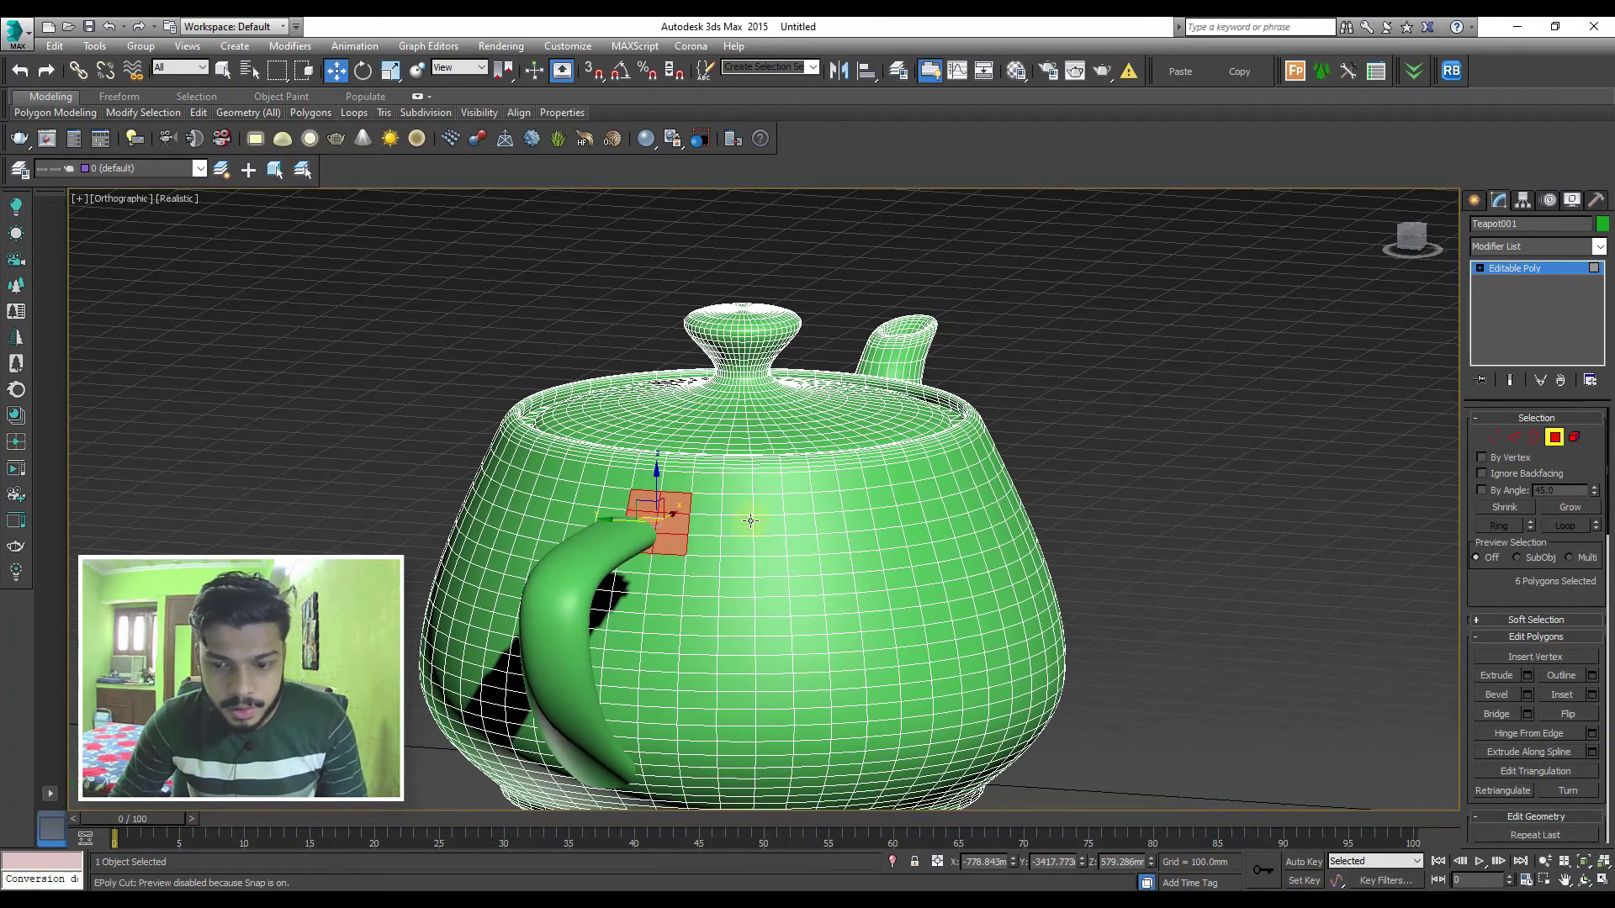
pyautogui.press('Delete')
pyautogui.keyDown('alt'); pyautogui.moveTo(764, 522); pyautogui.dragTo(763, 693, button='middle'); pyautogui.keyUp('alt')
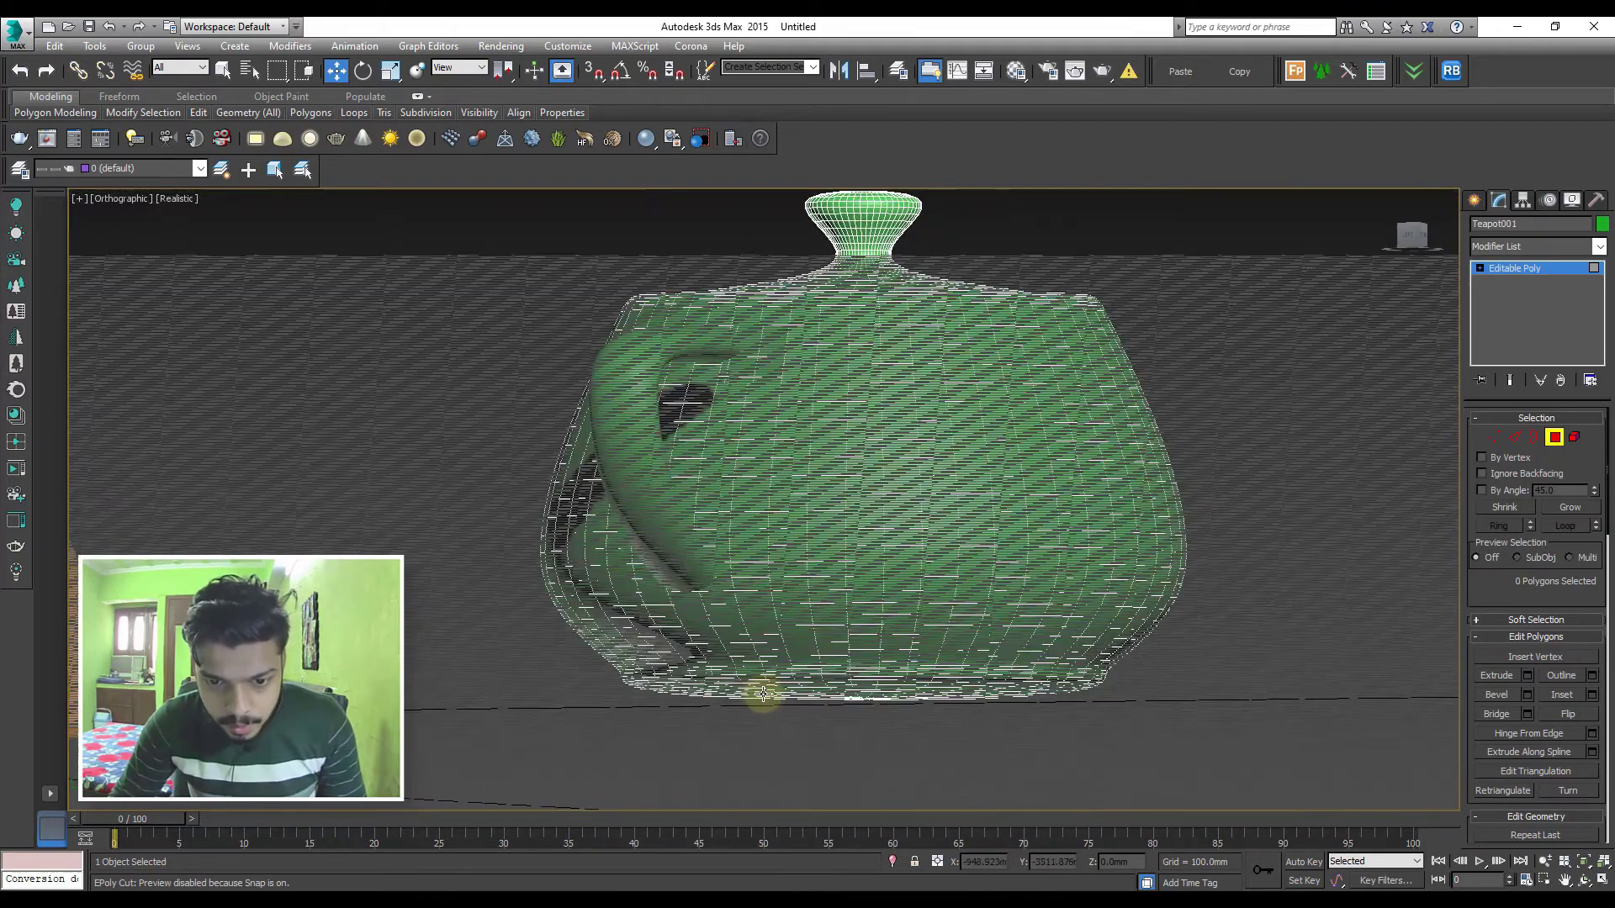
pyautogui.press('p')
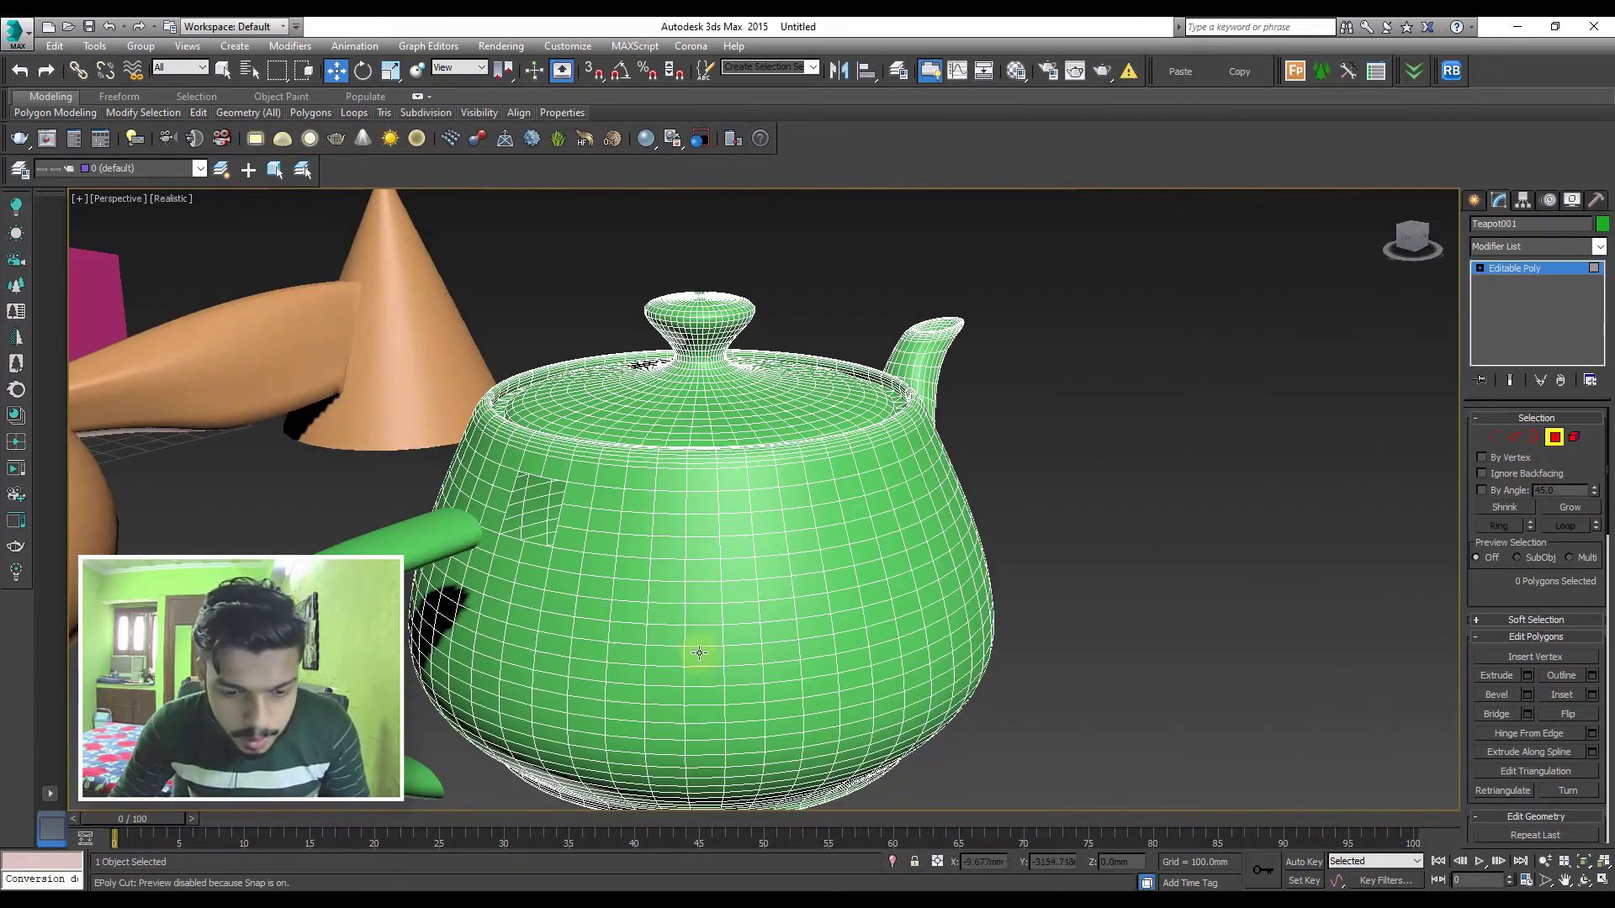
pyautogui.keyDown('alt'); pyautogui.moveTo(699, 653); pyautogui.dragTo(622, 562, button='middle'); pyautogui.keyUp('alt')
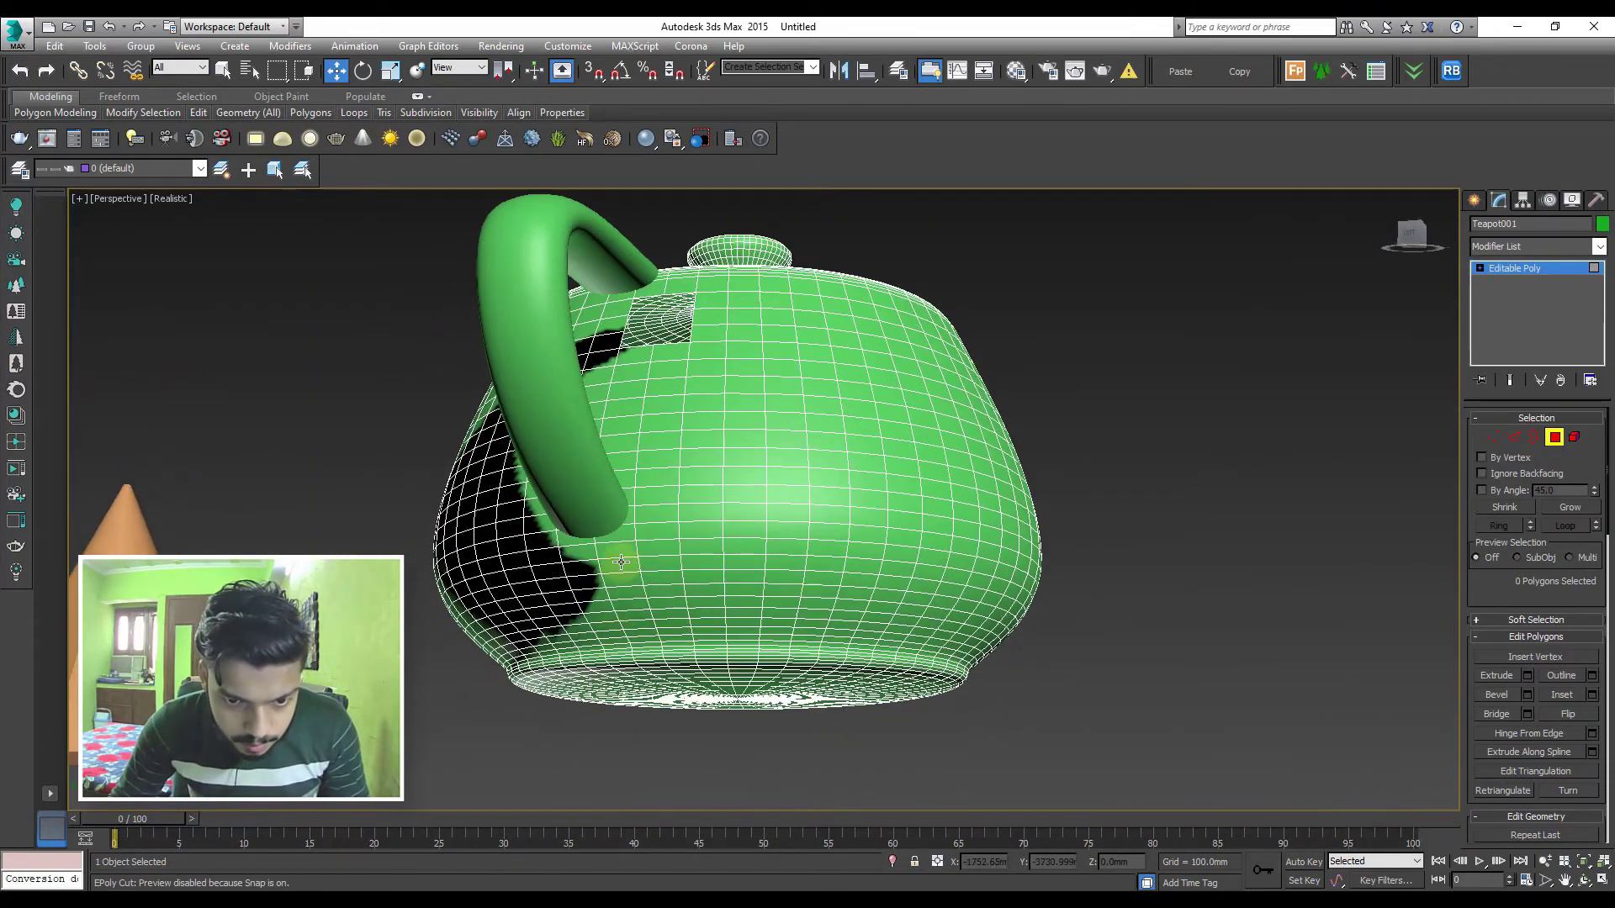
pyautogui.scroll(2, 622, 562)
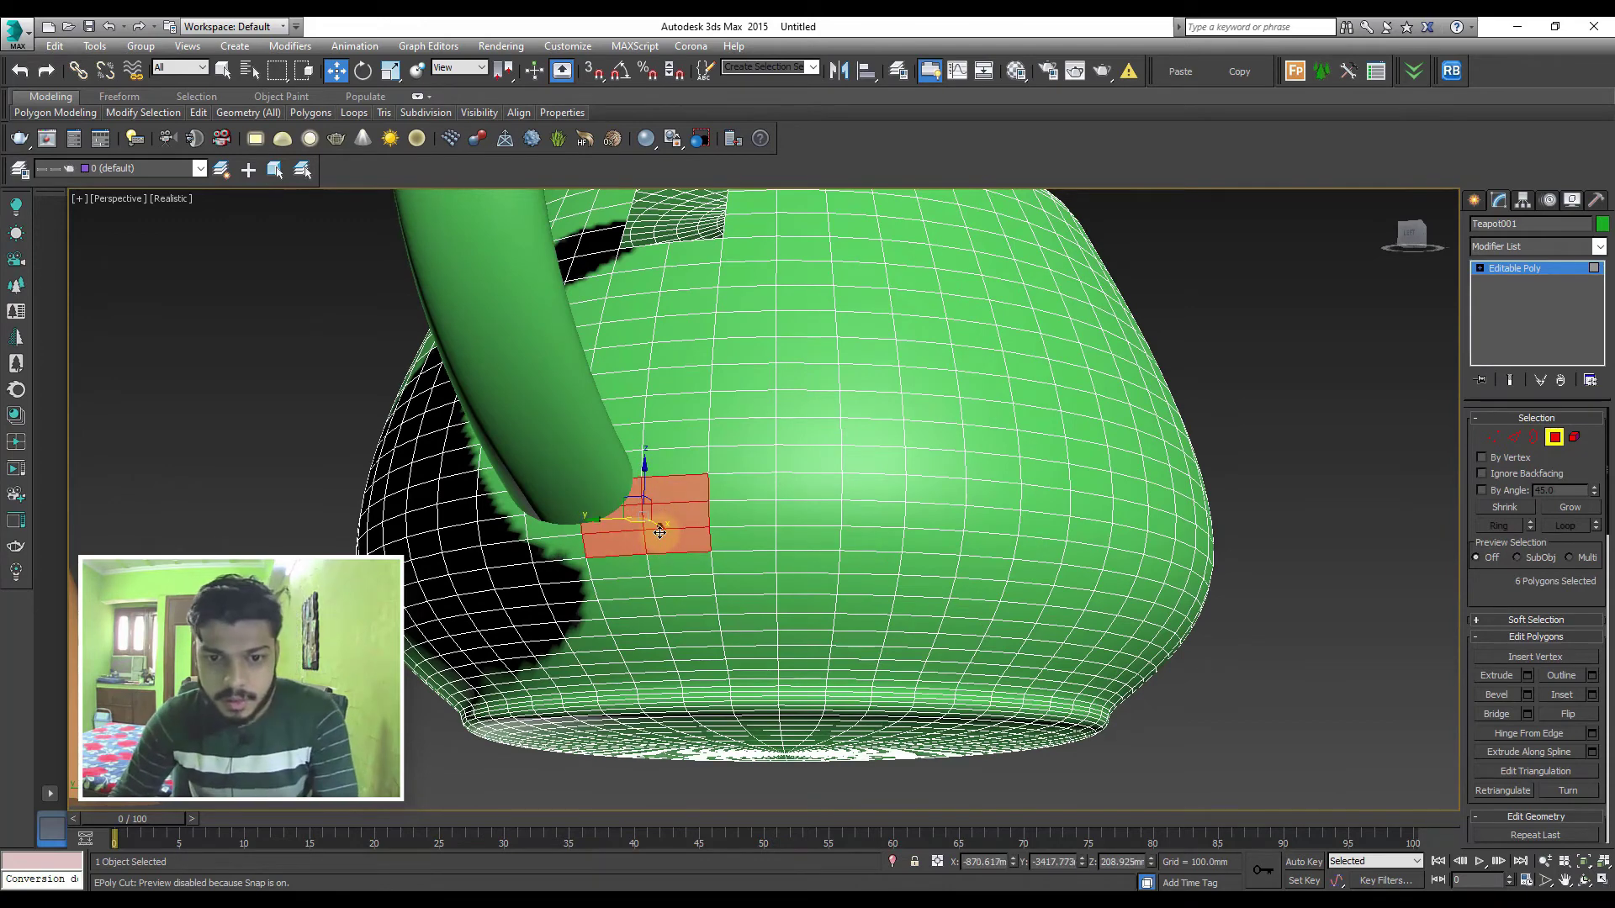
pyautogui.click(677, 463)
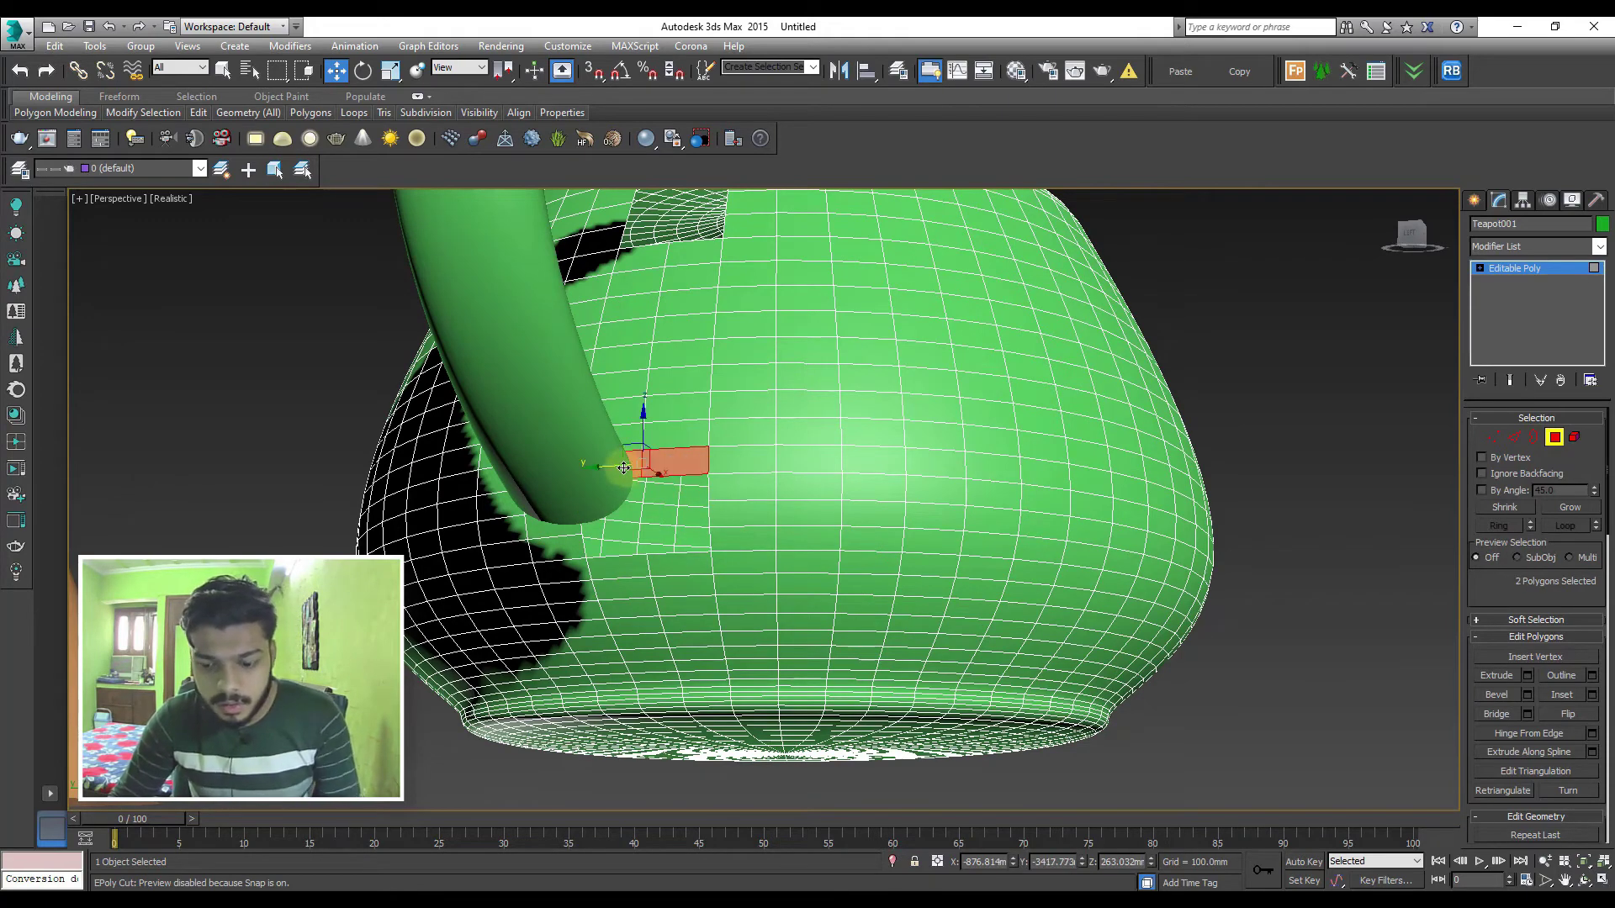
pyautogui.scroll(-5, 901, 403)
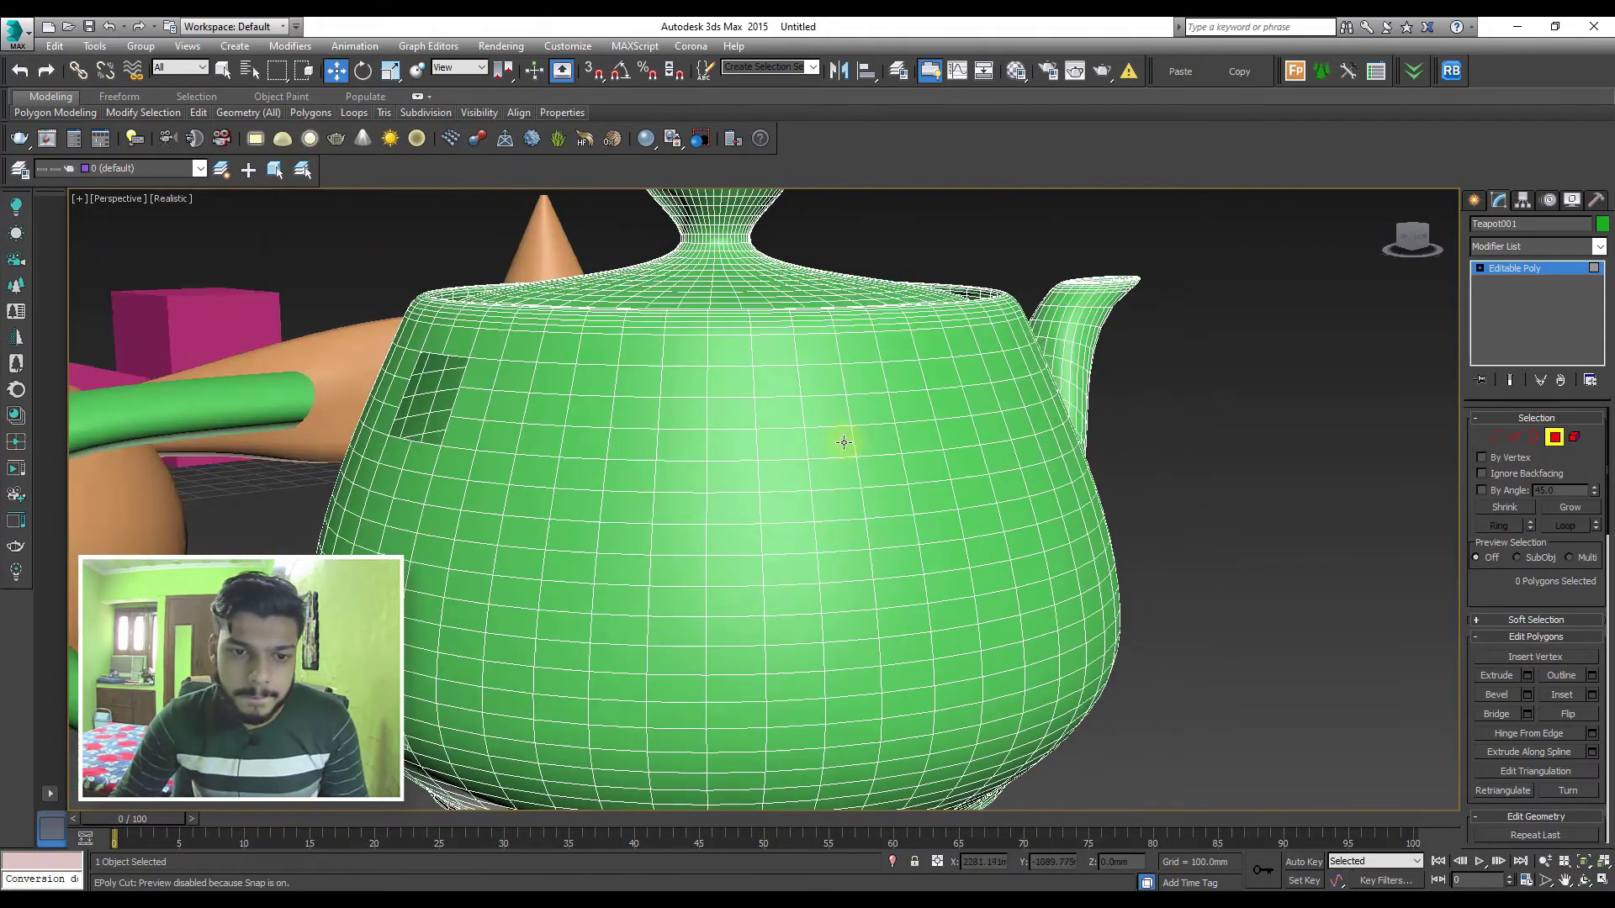
pyautogui.scroll(-4, 840, 440)
# Exit polygon editing and select the whole teapot
pyautogui.click(1515, 267)
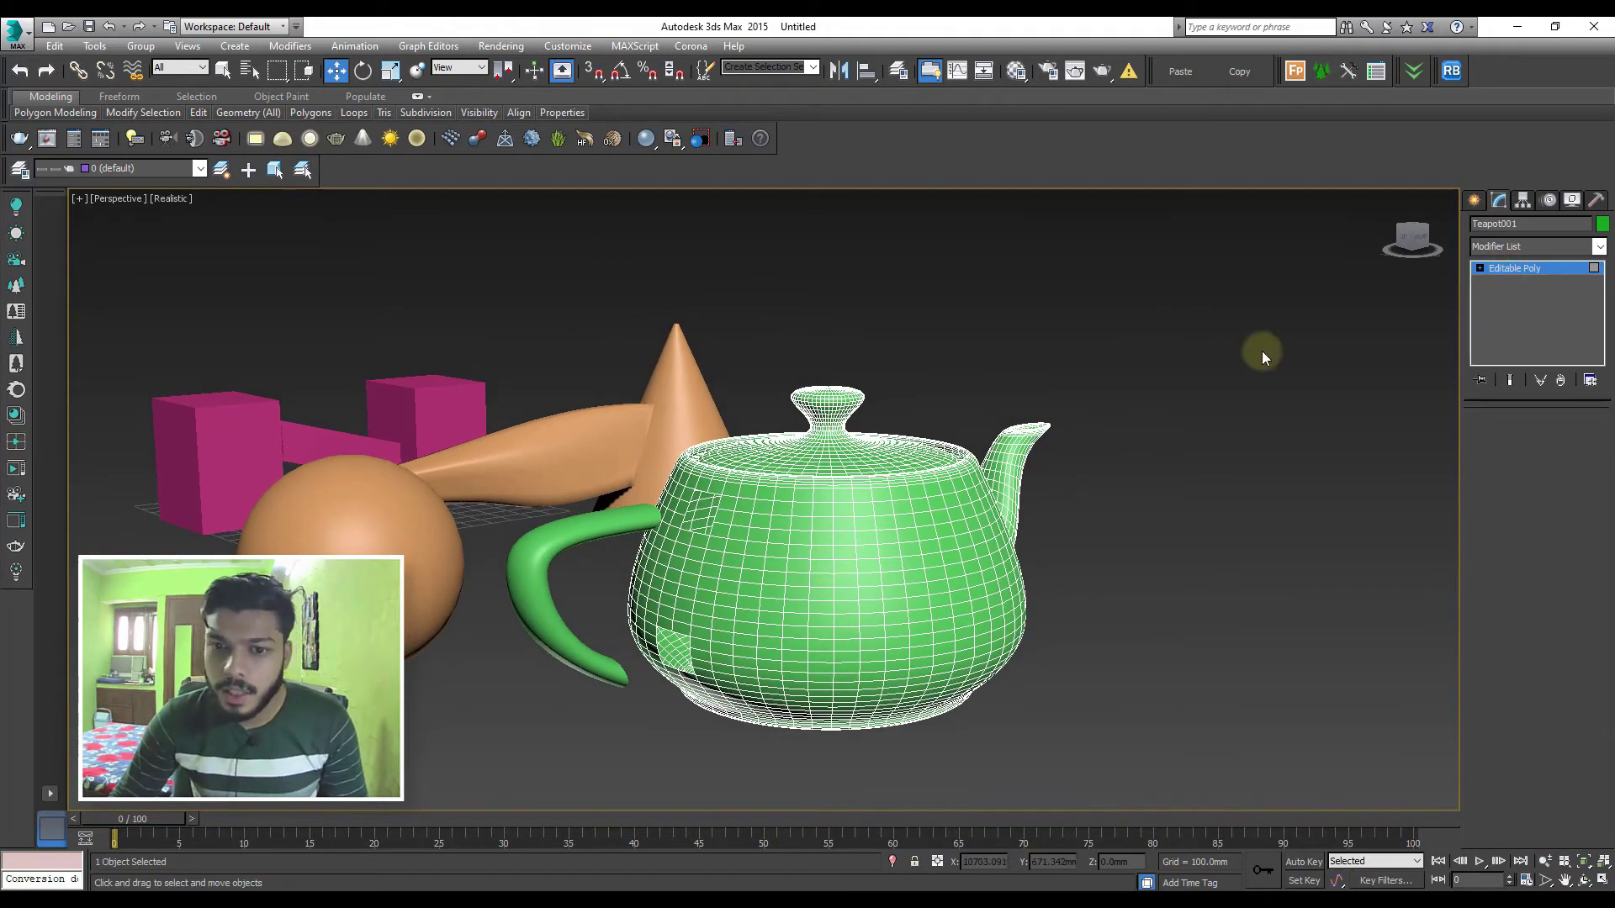
pyautogui.click(1262, 350)
pyautogui.click(869, 551)
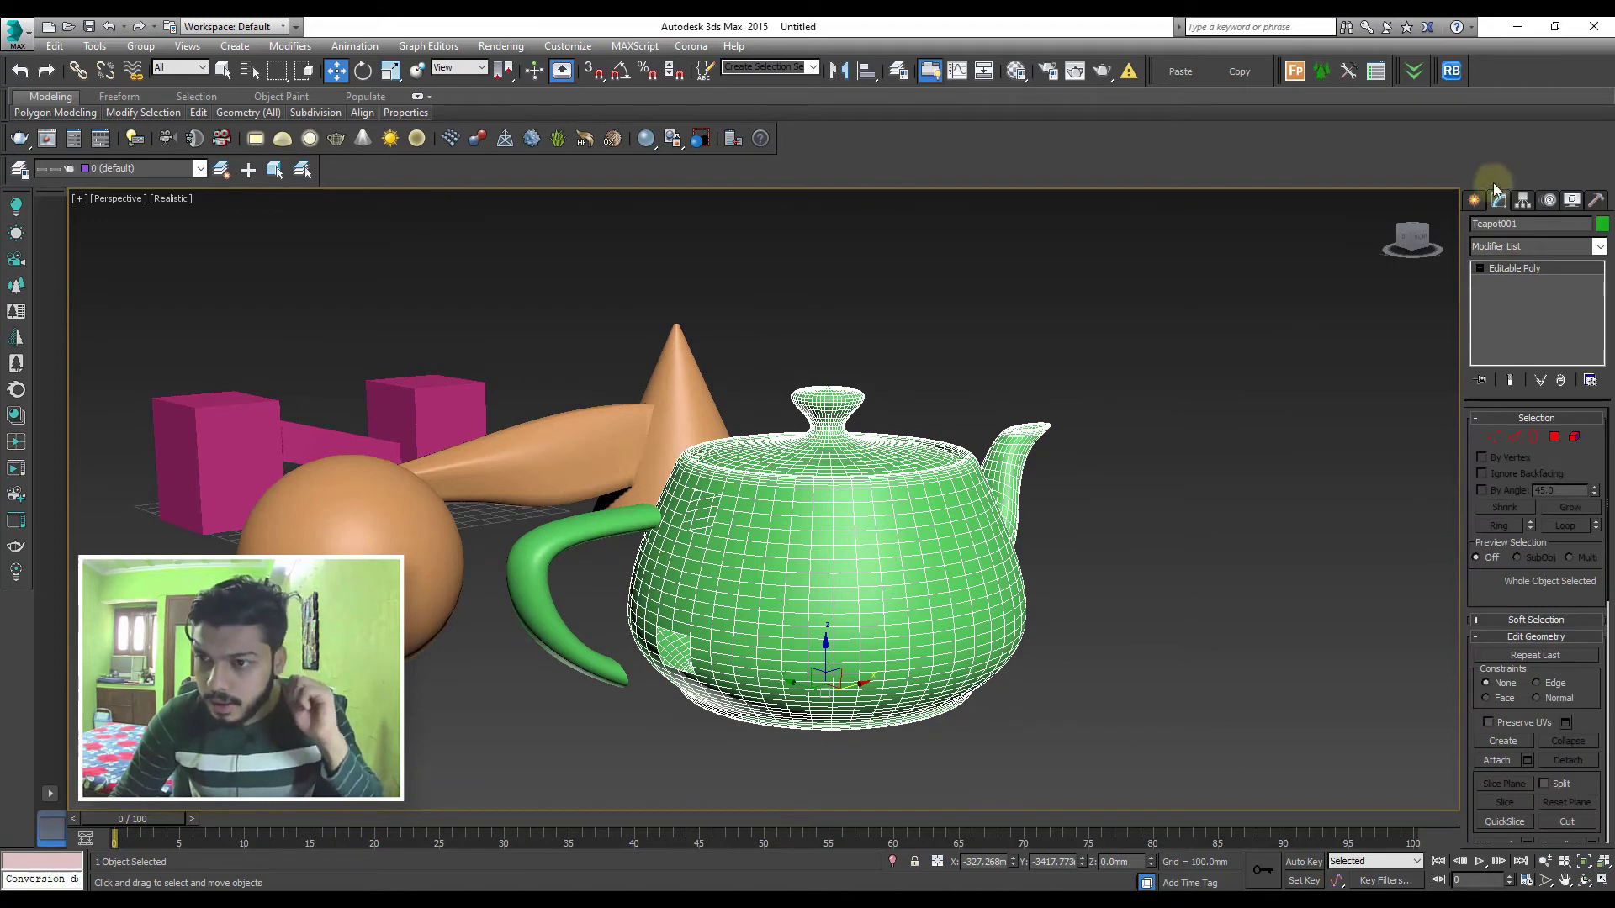
# Create a Connect compound from Teapot001, picking the curving handle tube Teapot002 as operand
pyautogui.click(1474, 200)
pyautogui.click(1523, 251)
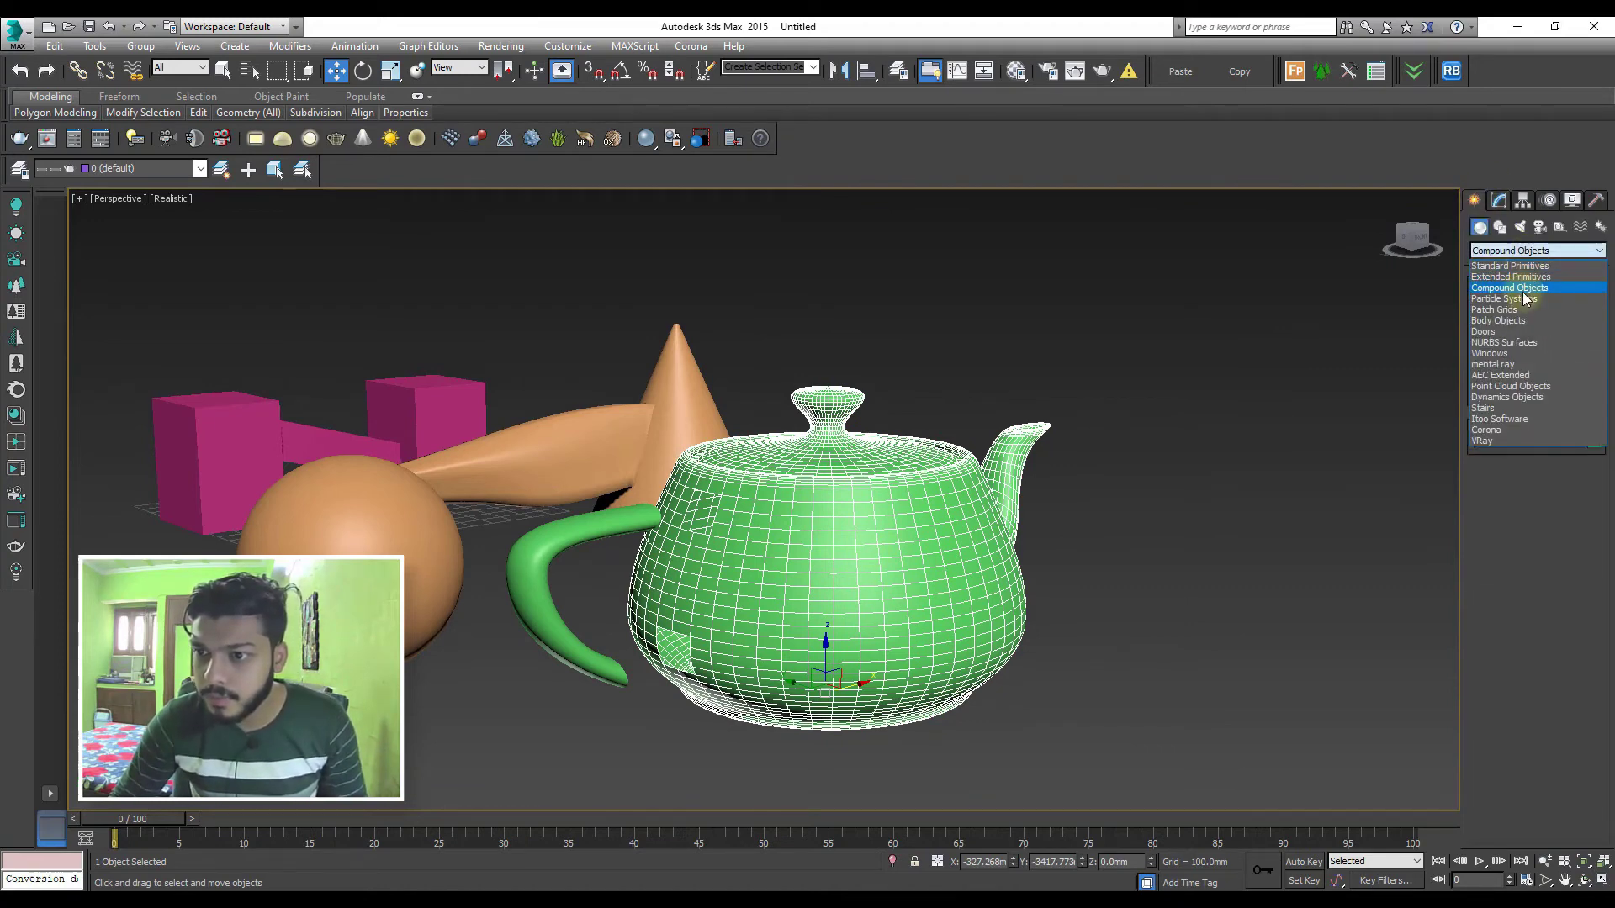
pyautogui.click(1525, 288)
pyautogui.click(1561, 323)
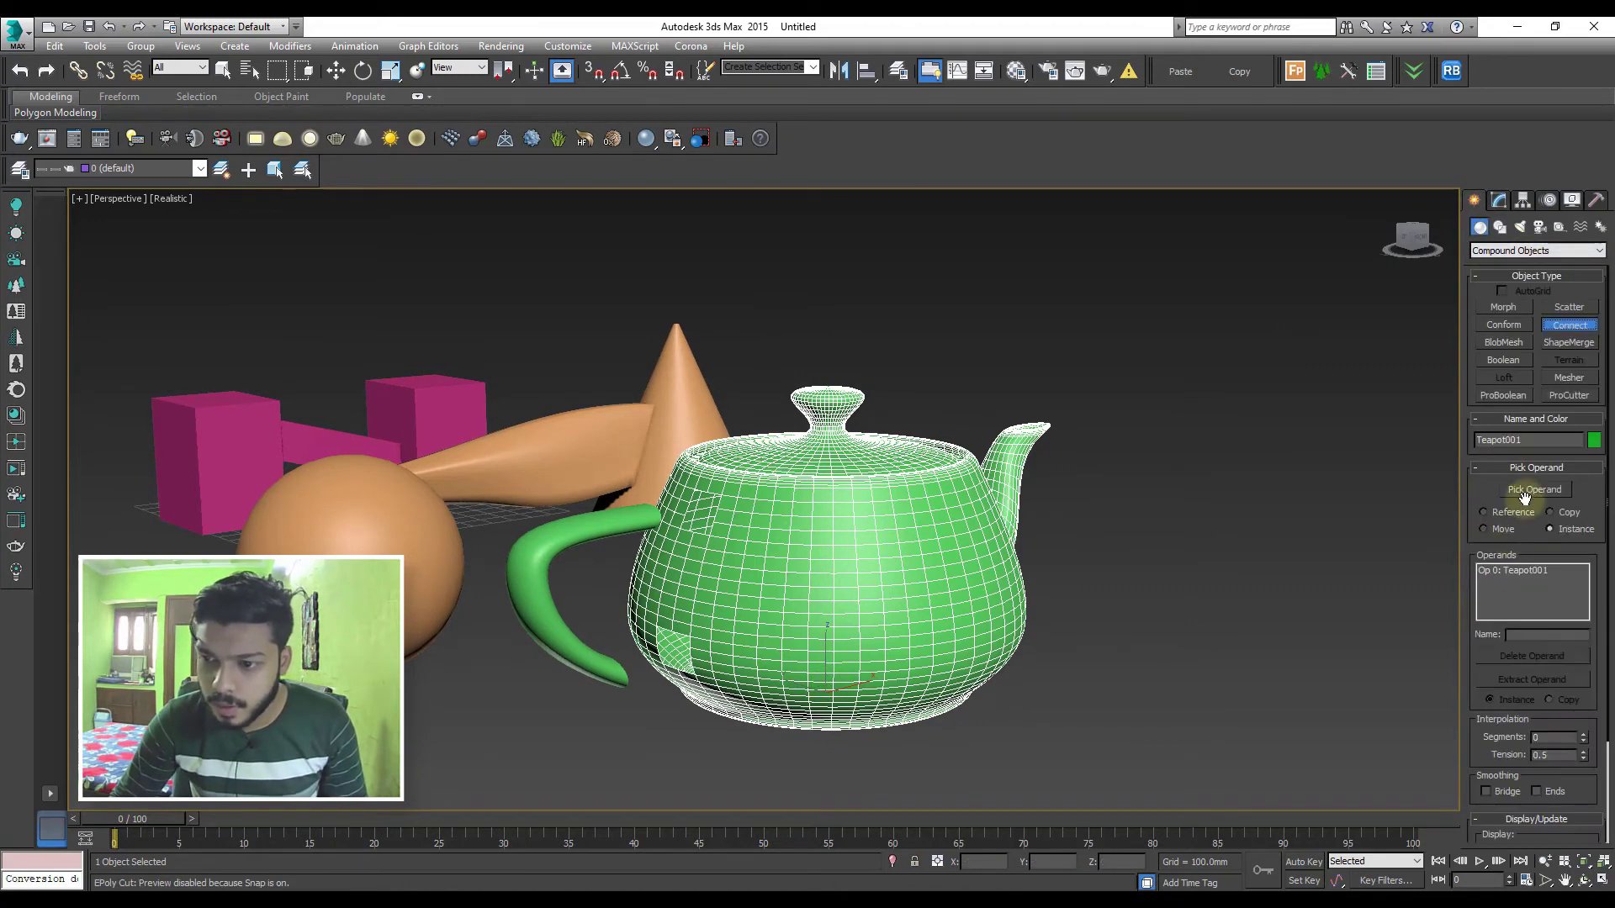
pyautogui.click(1529, 495)
pyautogui.click(616, 532)
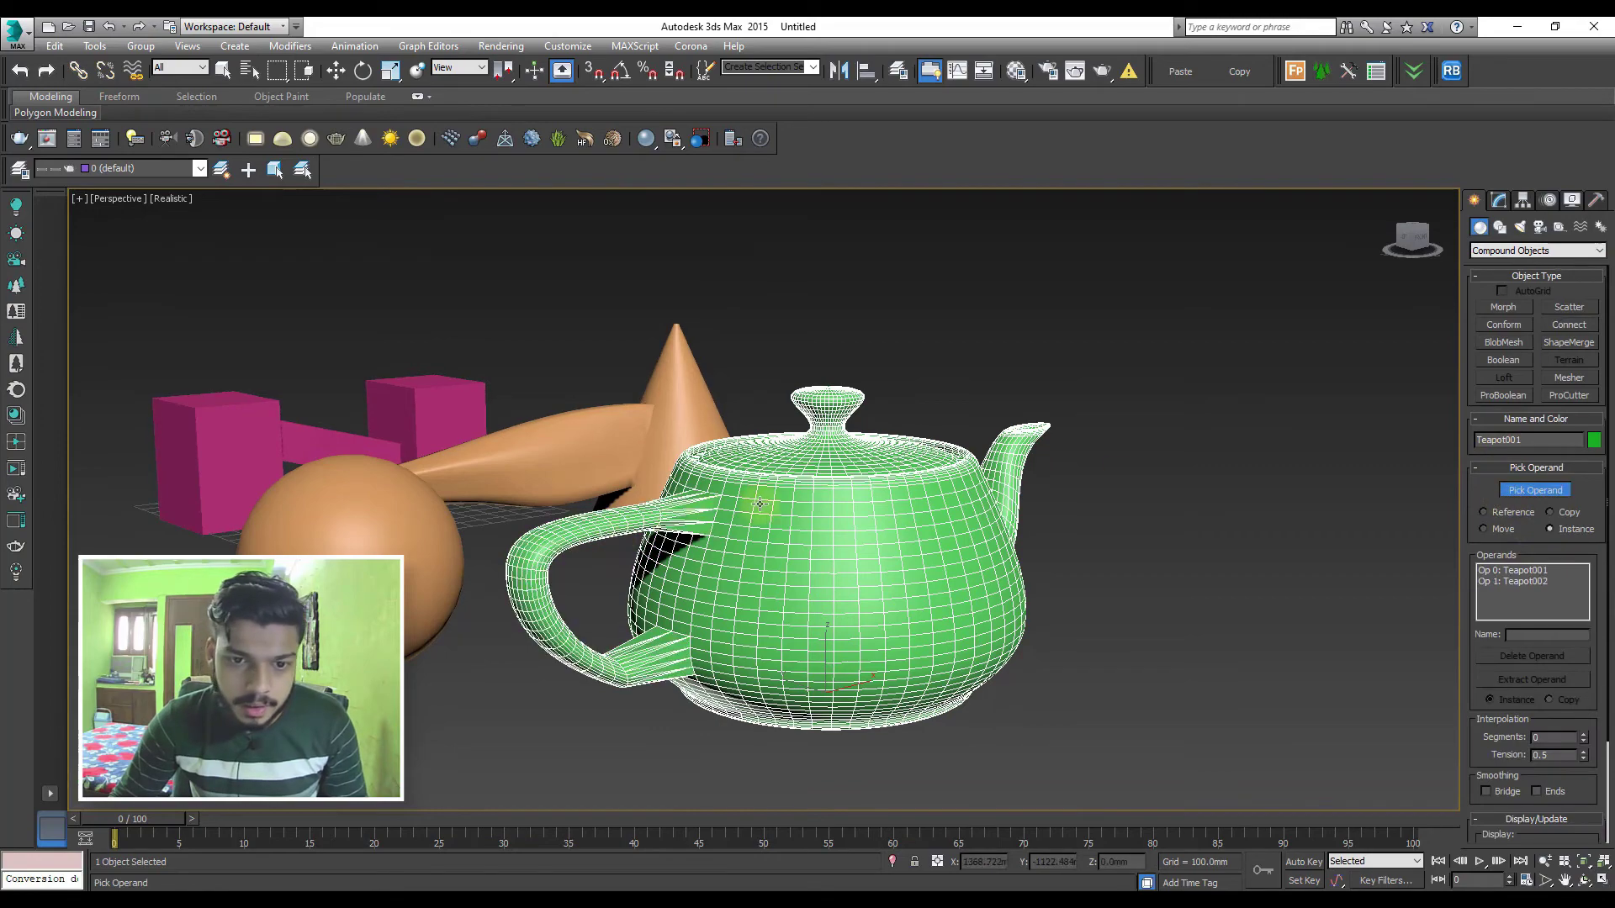
pyautogui.moveTo(615, 533)
pyautogui.keyDown('alt'); pyautogui.mouseDown(button='middle')
pyautogui.moveTo(816, 594)
pyautogui.moveTo(842, 570)
pyautogui.mouseUp(button='middle'); pyautogui.keyUp('alt')
# Try moving the connected teapot, cancel the move, and orbit to view it from above
pyautogui.hotkey('alt', 'w')
pyautogui.hotkey('alt', 'w')
pyautogui.press('w')
pyautogui.moveTo(851, 665); pyautogui.dragTo(925, 635)
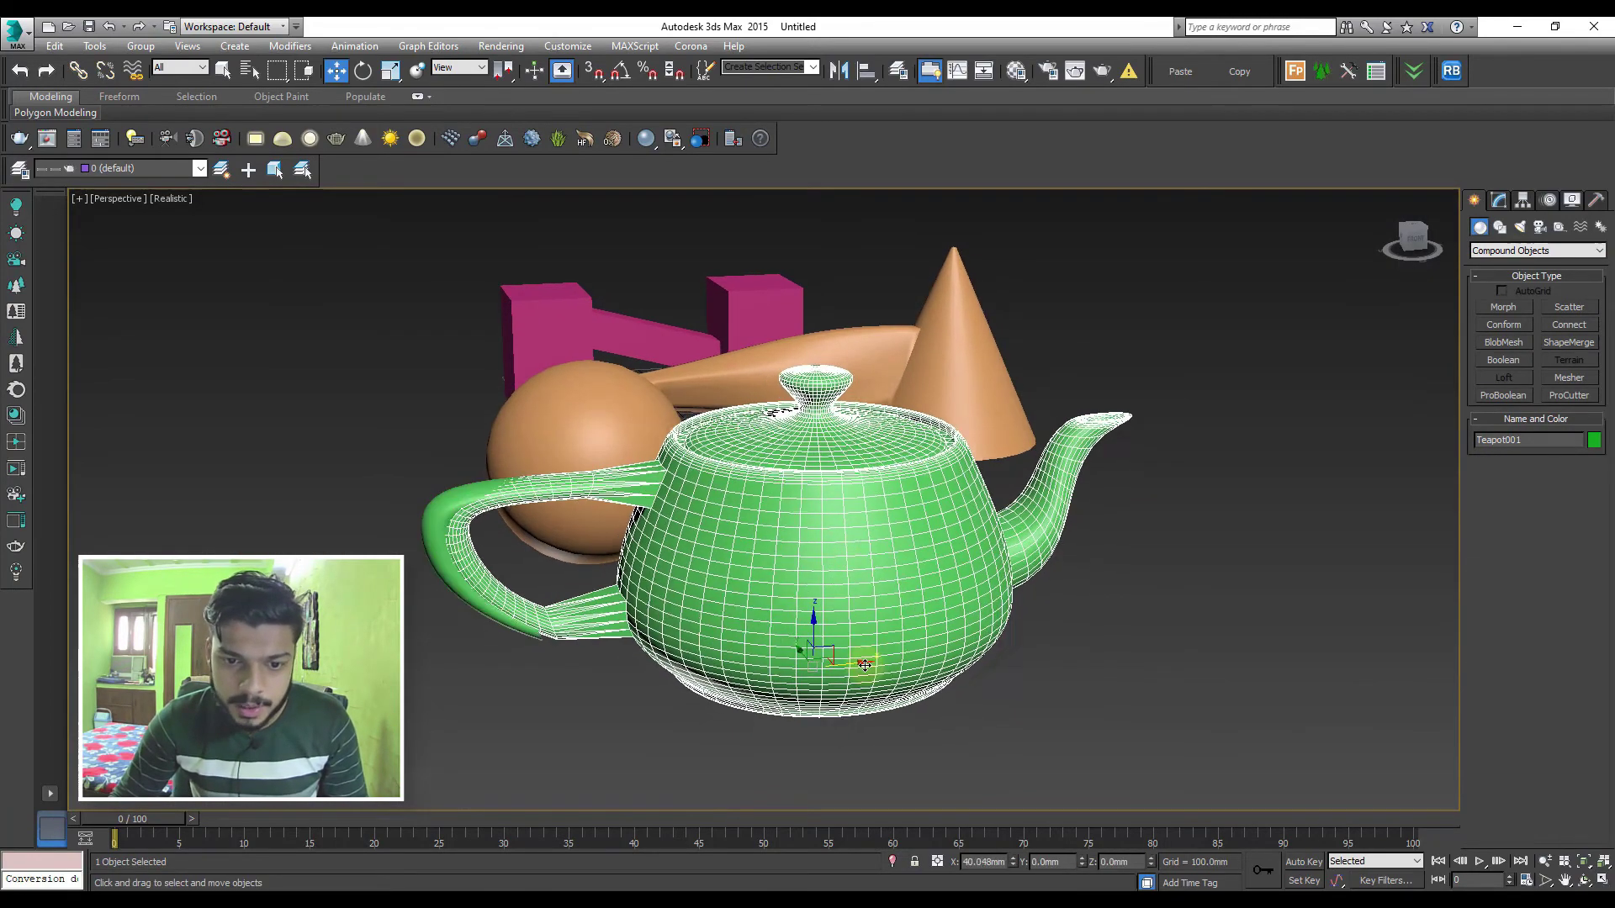
pyautogui.rightClick(924, 635)
pyautogui.moveTo(925, 635)
pyautogui.keyDown('alt'); pyautogui.mouseDown(button='middle')
pyautogui.moveTo(781, 618)
pyautogui.moveTo(1135, 492)
pyautogui.mouseUp(button='middle'); pyautogui.keyUp('alt')
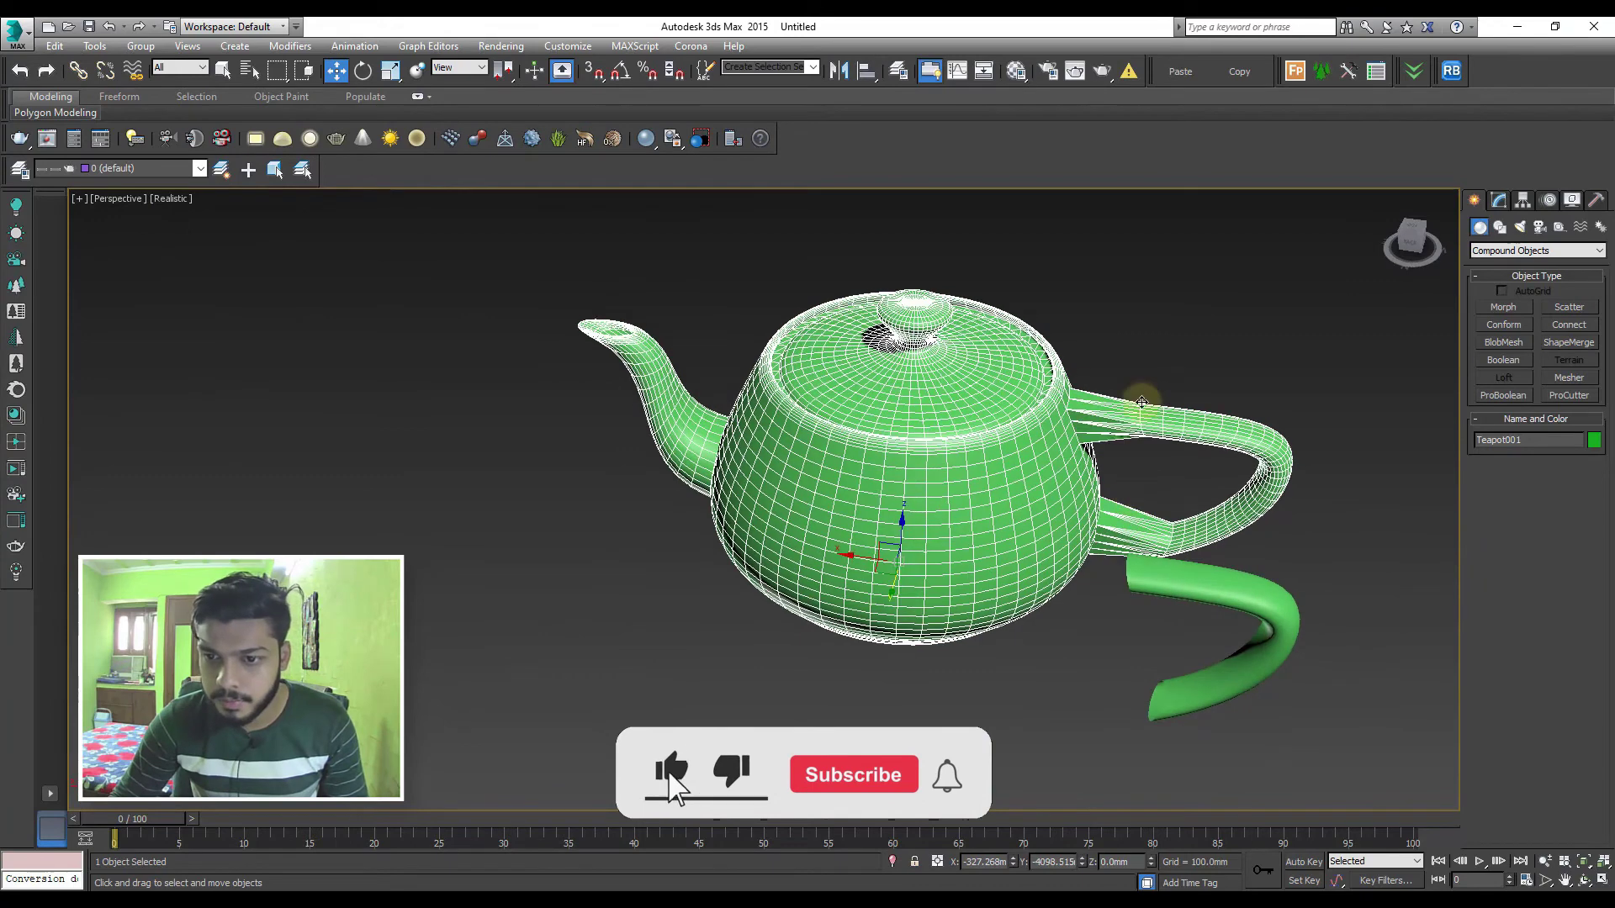
# Raise the Connect bridge segments to 33 and inspect the join
pyautogui.click(1499, 199)
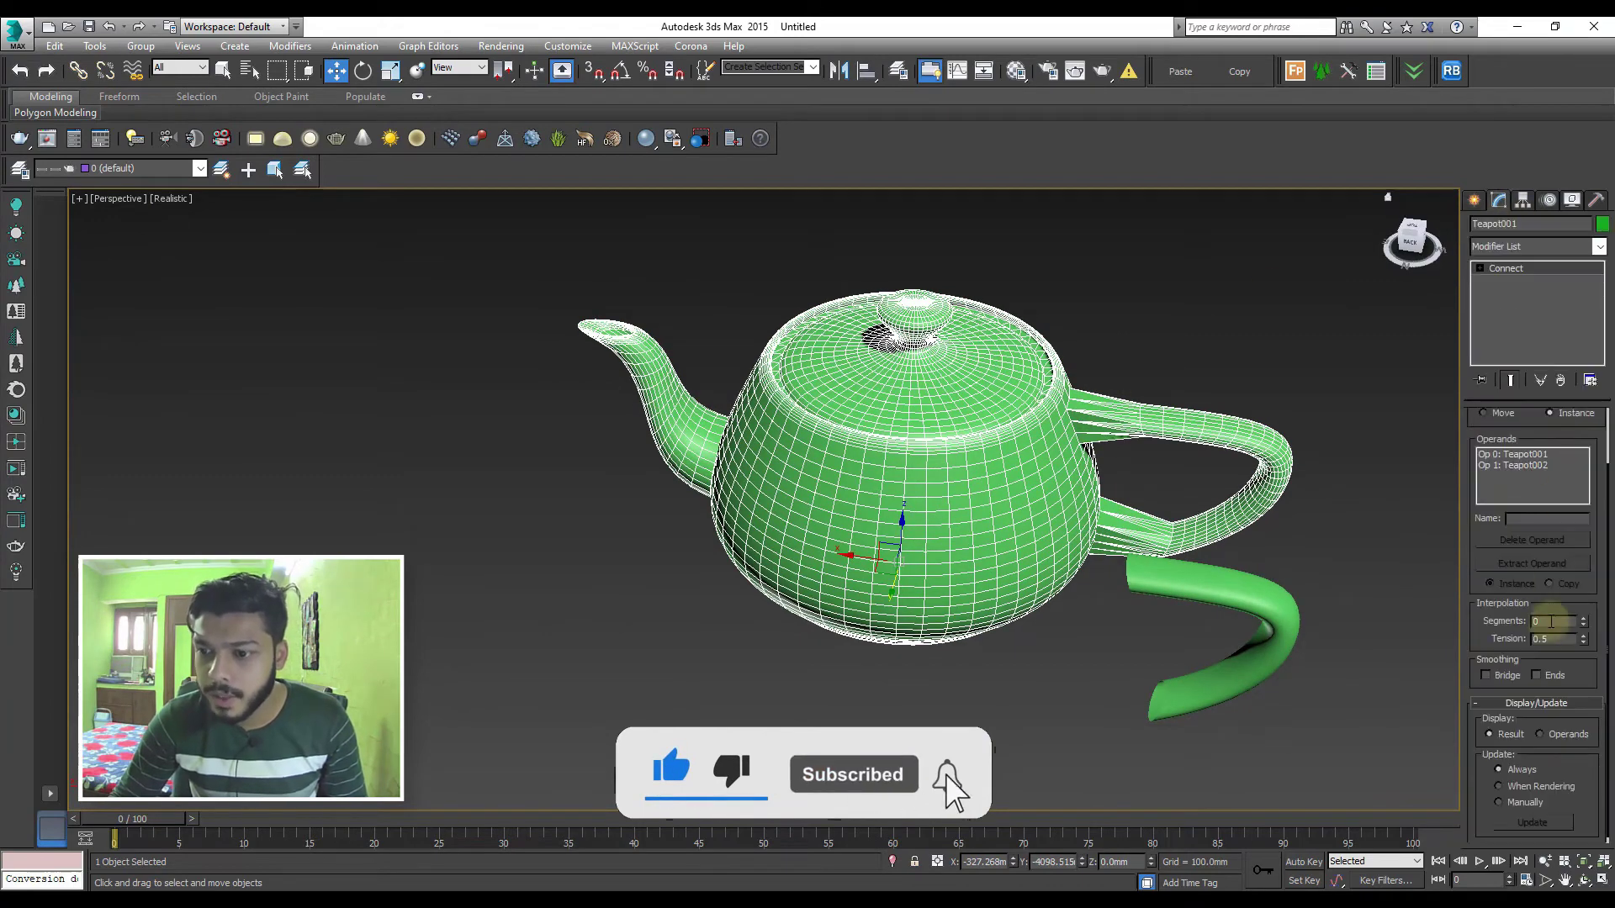
pyautogui.moveTo(1585, 627); pyautogui.dragTo(1575, 558)
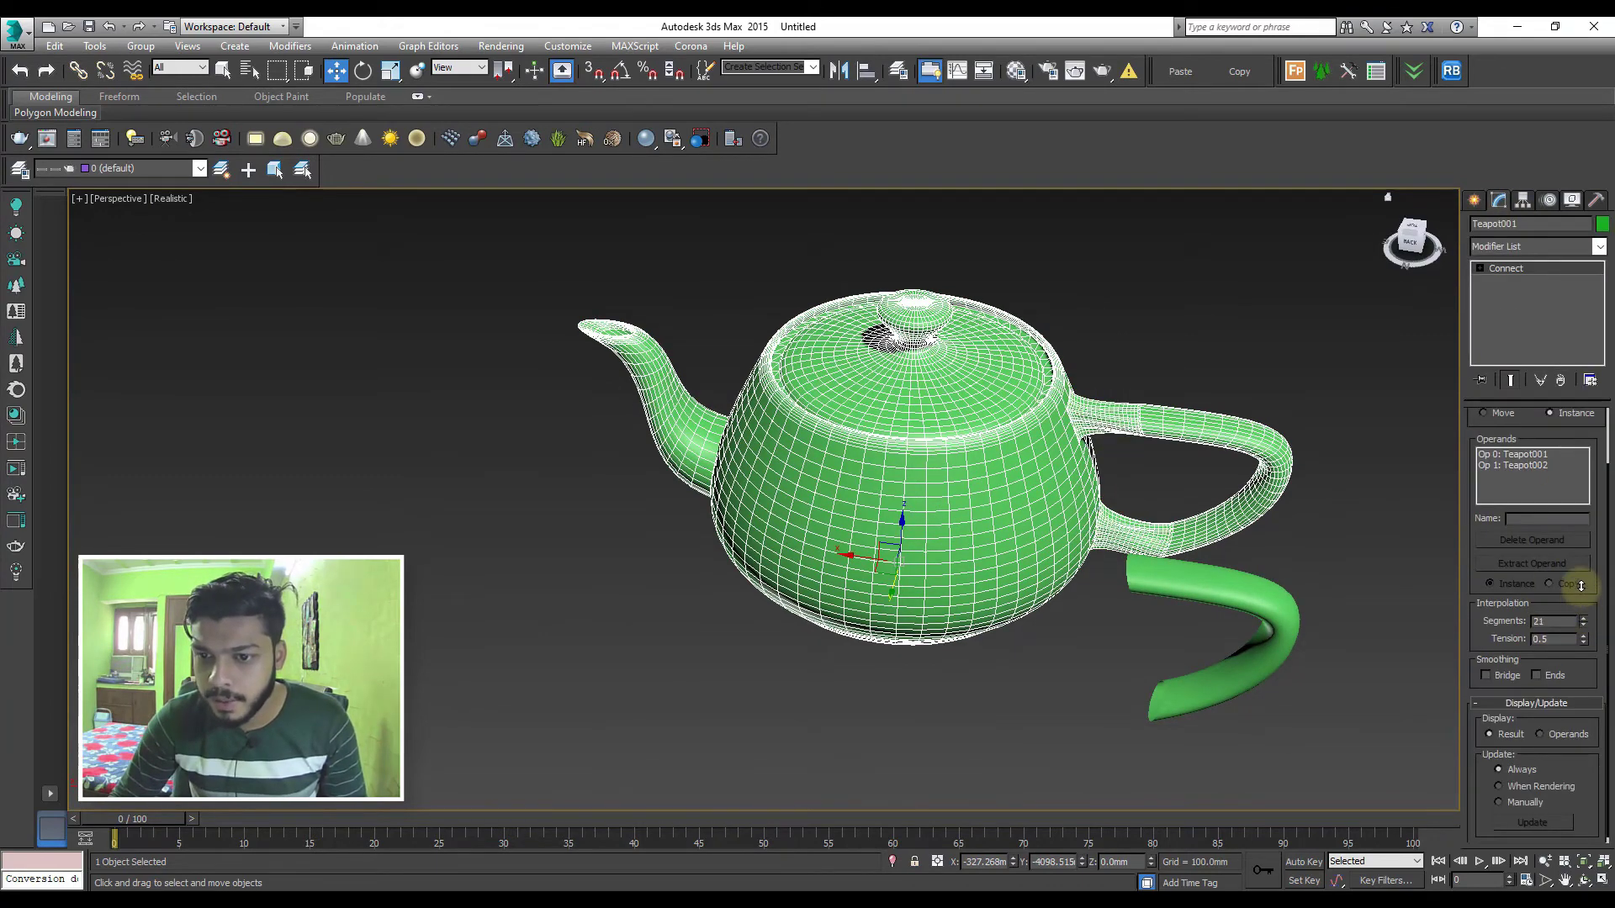
pyautogui.keyDown('alt'); pyautogui.moveTo(1148, 425); pyautogui.dragTo(1161, 420, button='middle'); pyautogui.keyUp('alt')
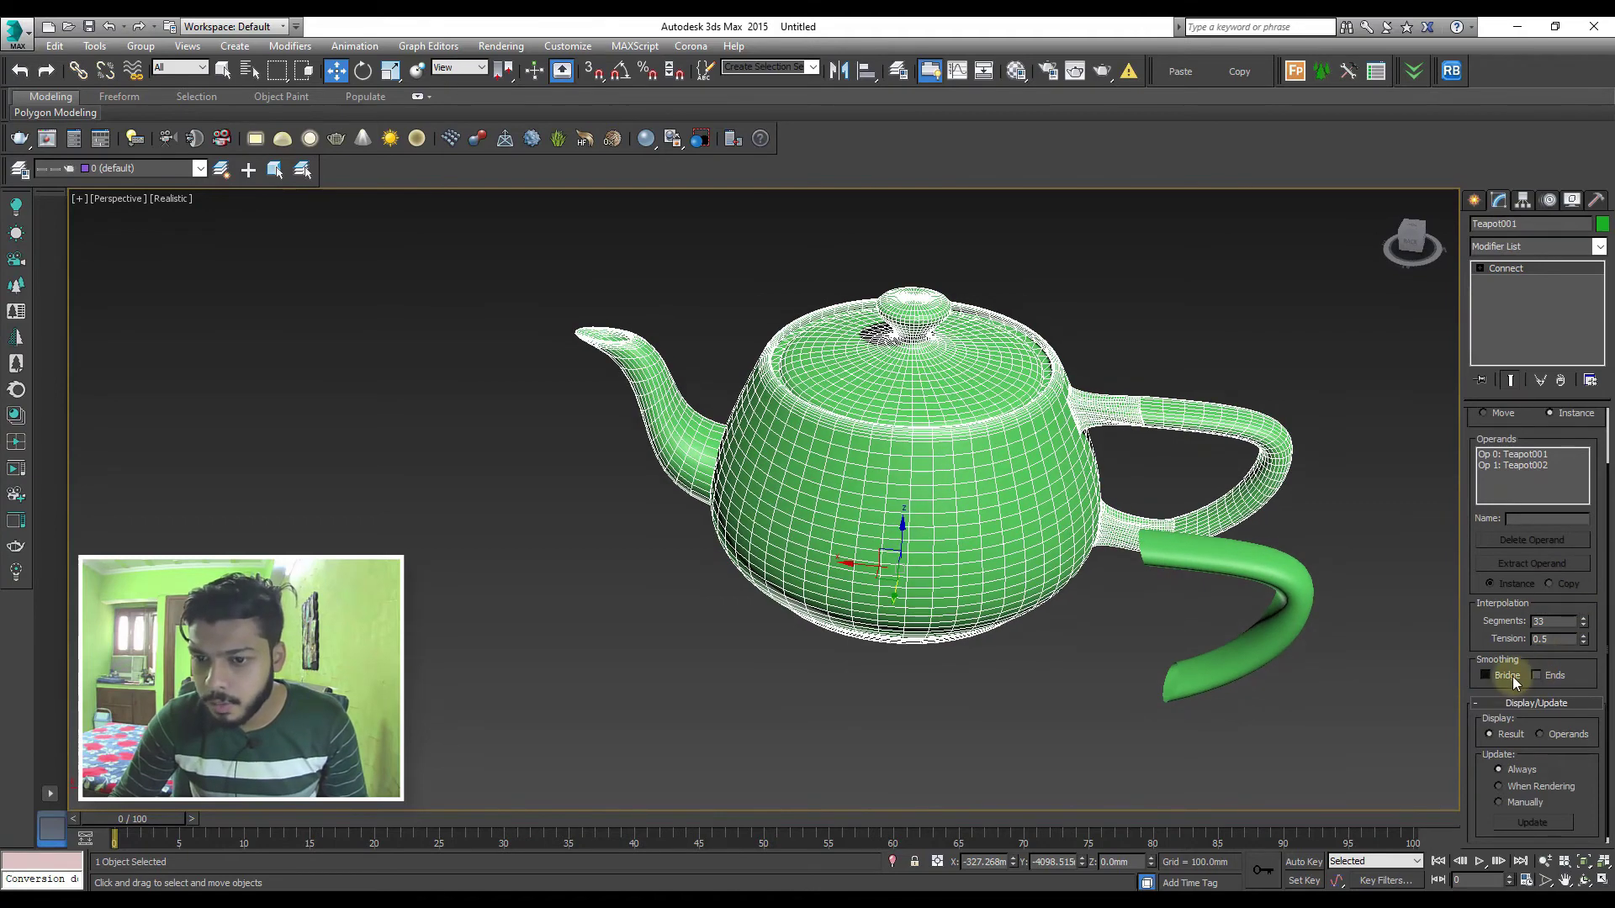
pyautogui.click(1228, 338)
pyautogui.scroll(4, 1094, 408)
pyautogui.scroll(3, 1039, 403)
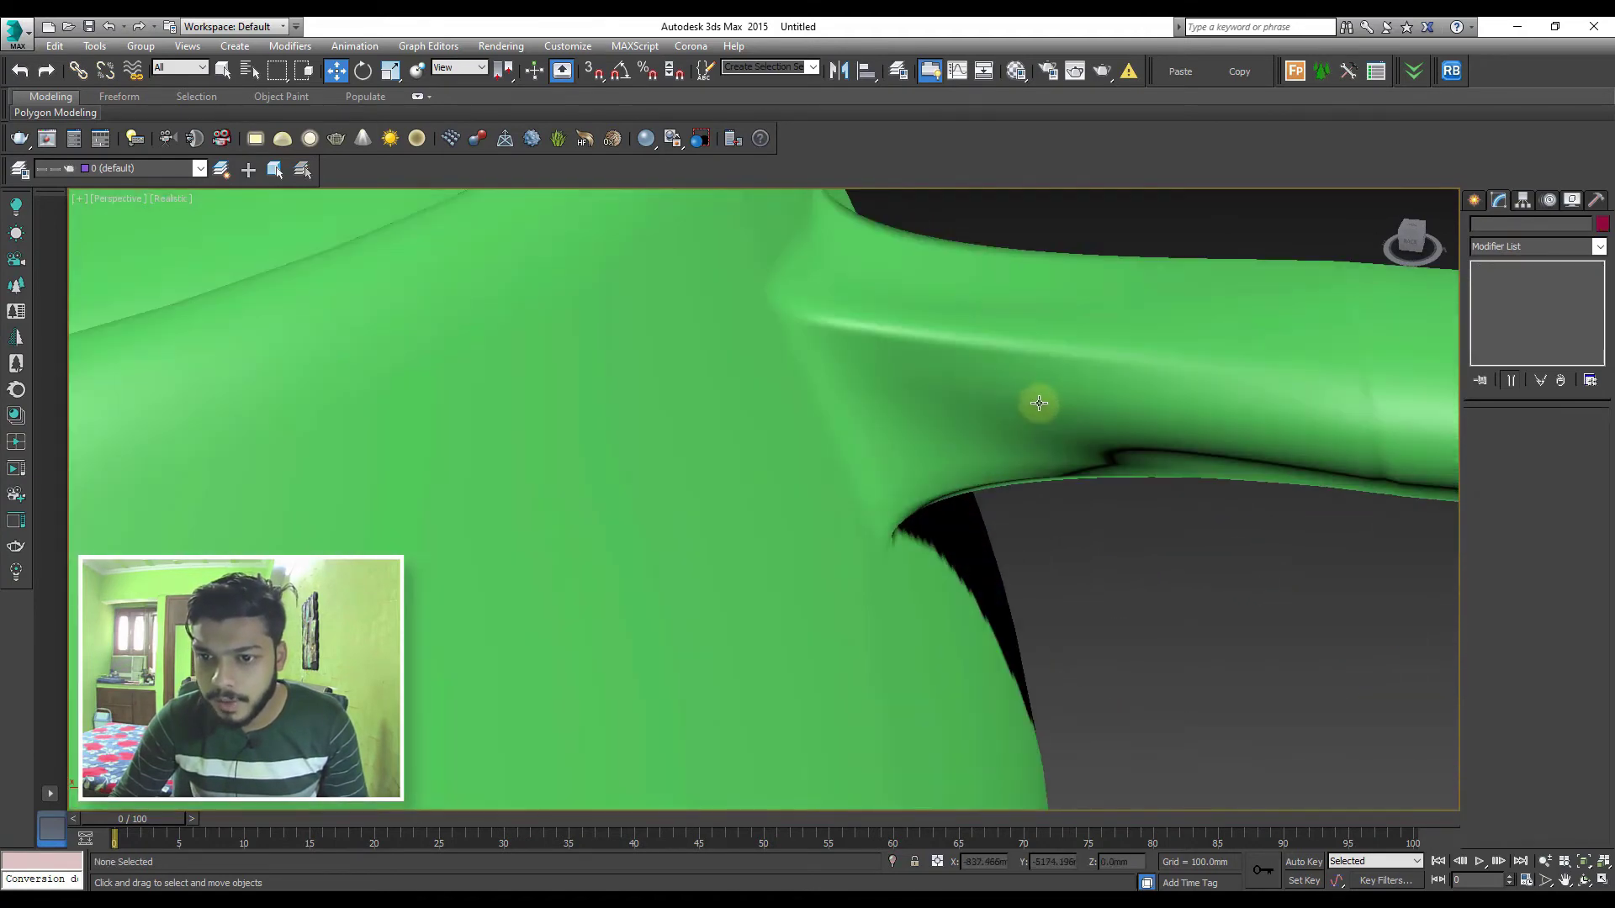
pyautogui.click(1042, 398)
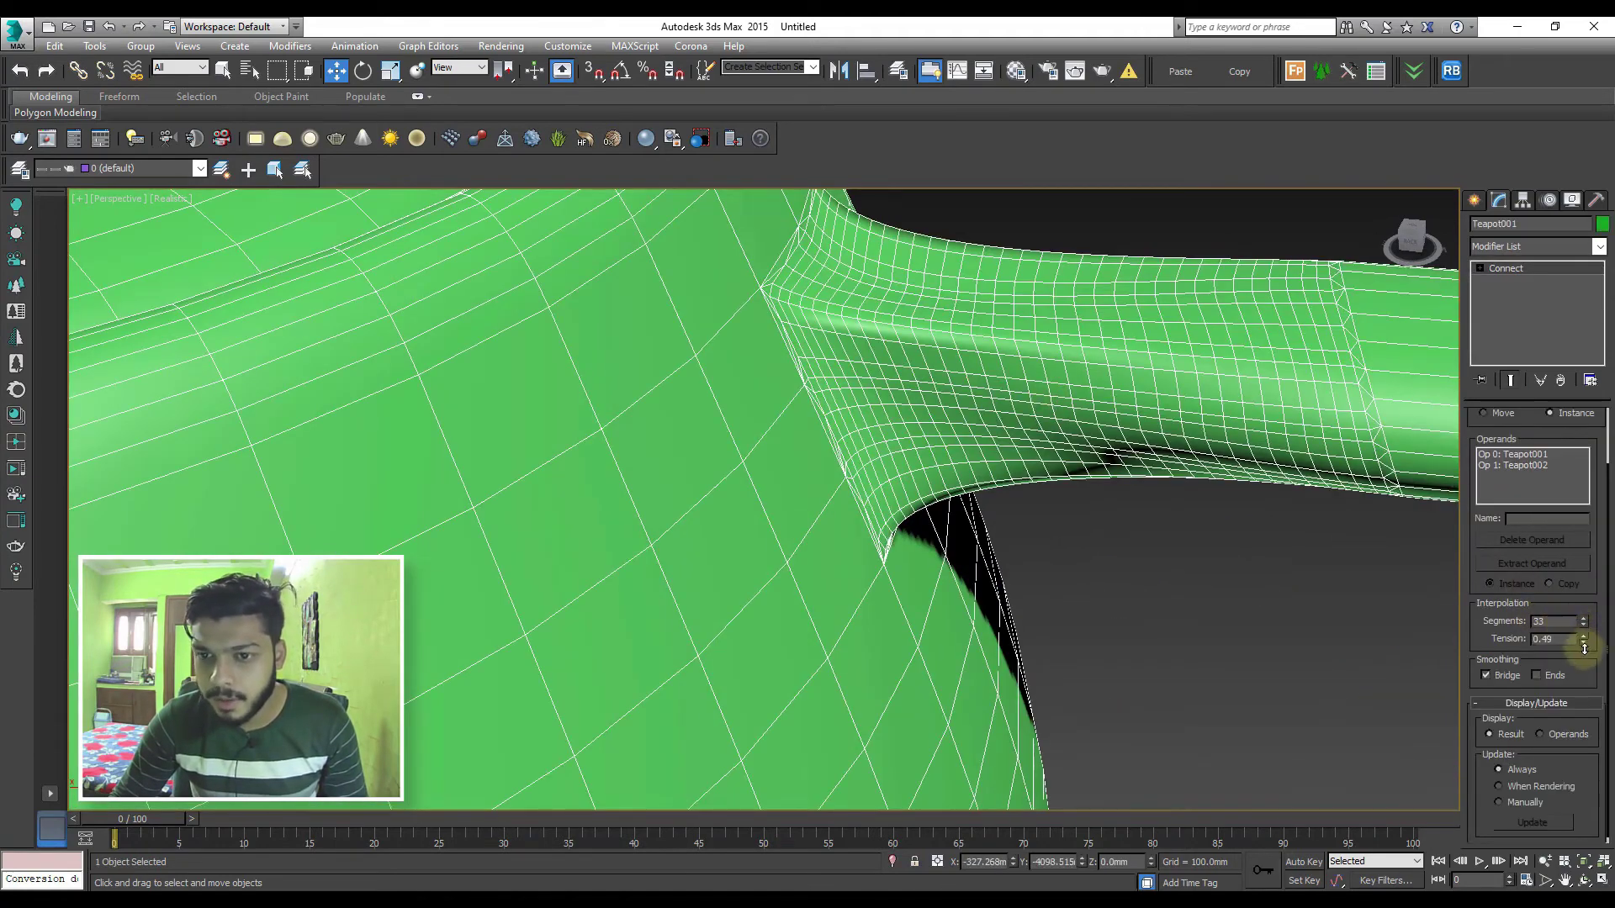
# Lower the bridge tension to 0.06, back in solid shading, orbiting to see the handle
pyautogui.moveTo(1584, 648)
pyautogui.mouseDown()
pyautogui.moveTo(1590, 683)
pyautogui.moveTo(1579, 668)
pyautogui.mouseUp()
pyautogui.scroll(-3, 1418, 646)
pyautogui.click(1119, 552)
pyautogui.scroll(-4, 1135, 539)
pyautogui.press('F3')
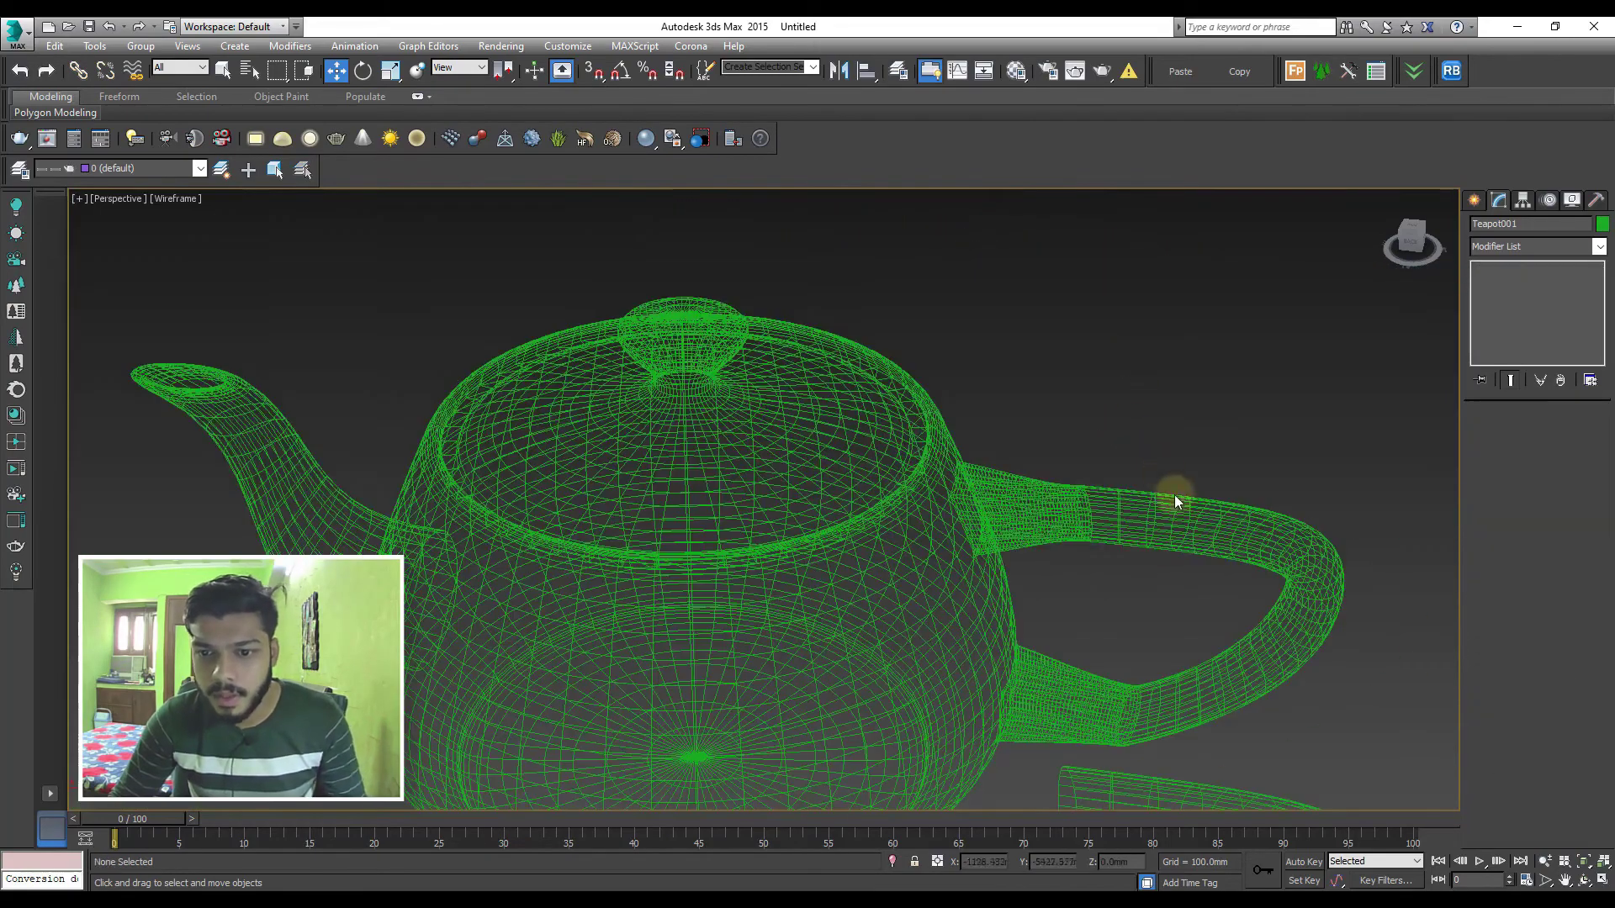
pyautogui.press('F3')
pyautogui.moveTo(1200, 432)
pyautogui.keyDown('alt'); pyautogui.mouseDown(button='middle')
pyautogui.moveTo(939, 364)
pyautogui.moveTo(854, 360)
pyautogui.moveTo(966, 397)
pyautogui.moveTo(1196, 530)
pyautogui.moveTo(1112, 351)
pyautogui.moveTo(1148, 407)
pyautogui.moveTo(1053, 394)
pyautogui.moveTo(1113, 426)
pyautogui.mouseUp(button='middle'); pyautogui.keyUp('alt')
# Shrink the handle tube's cut-end polygon ring slightly, to about 99%
pyautogui.click(1089, 399)
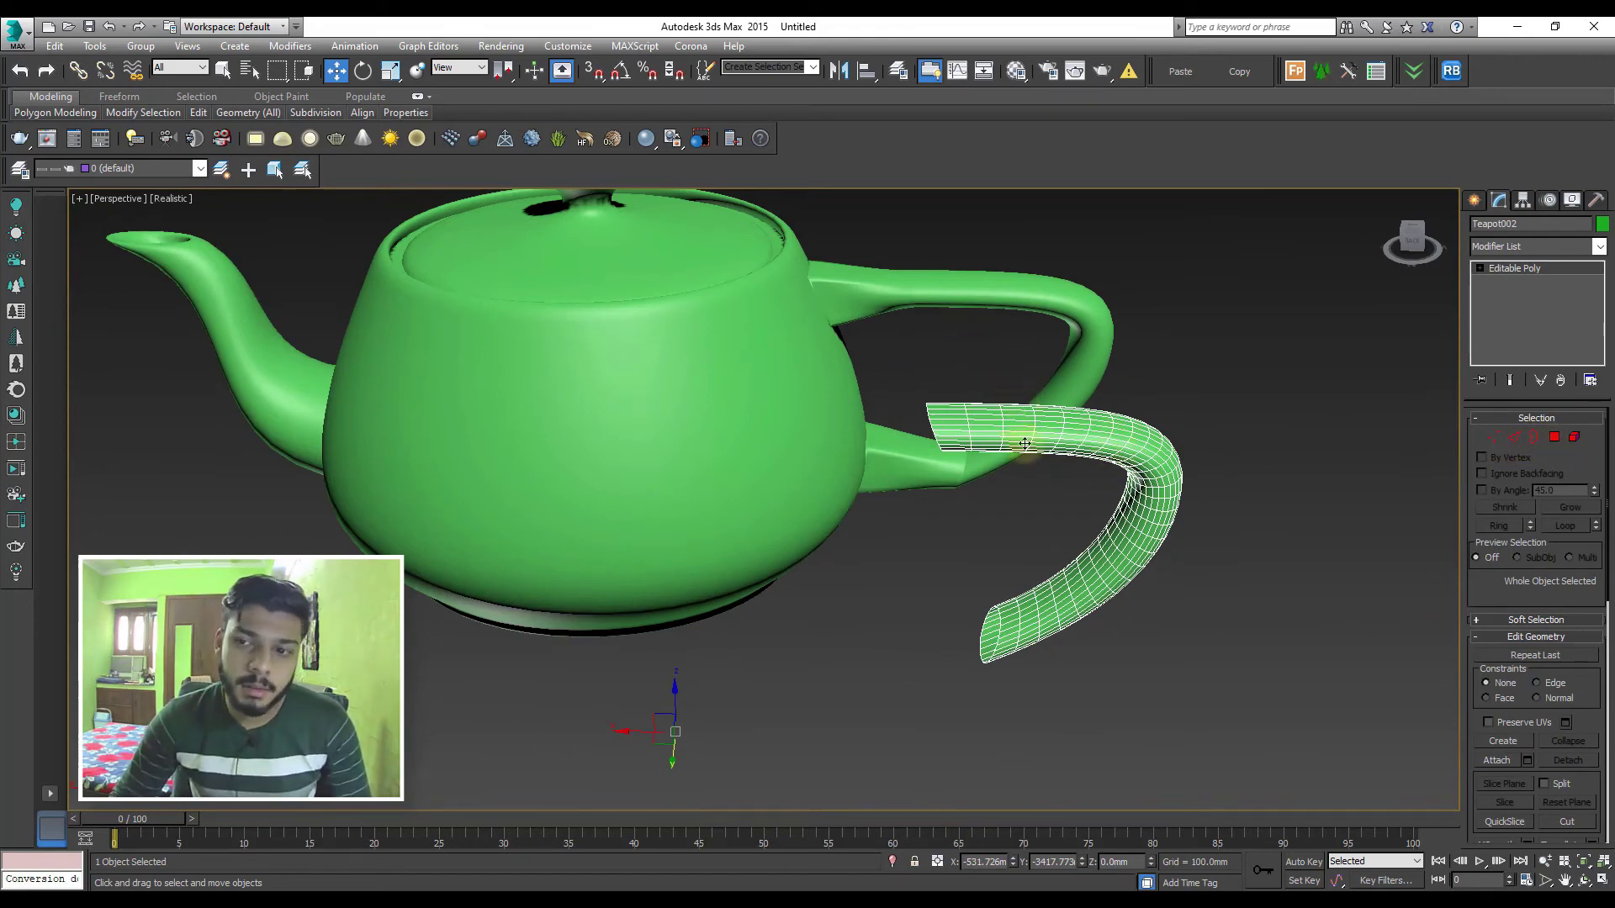
pyautogui.click(1555, 438)
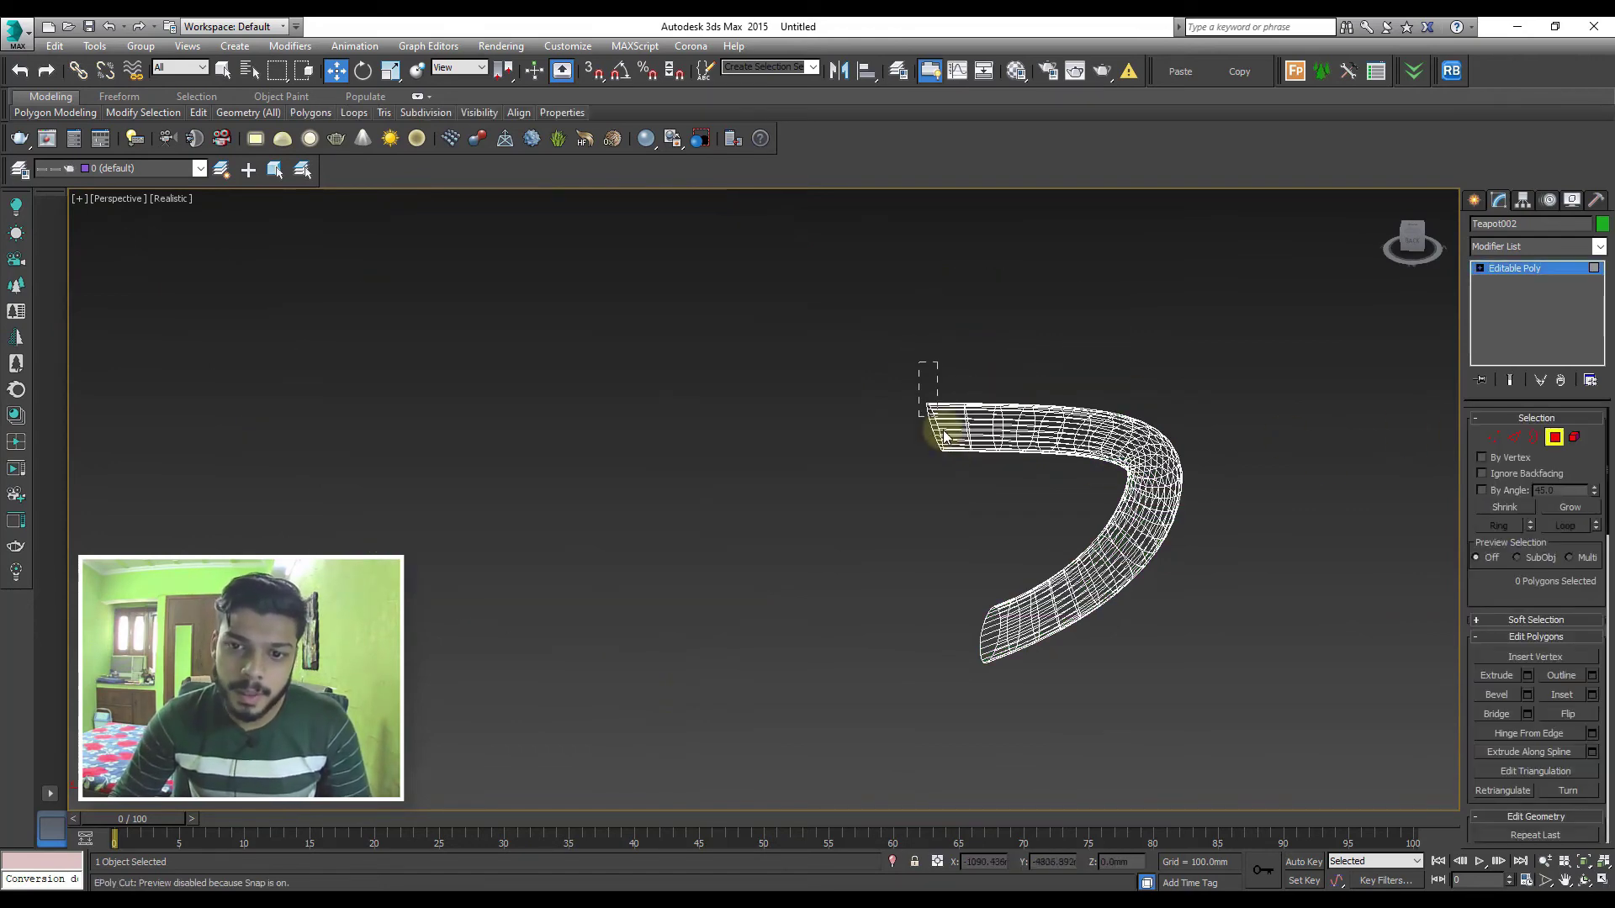
pyautogui.moveTo(923, 370); pyautogui.dragTo(953, 458)
pyautogui.press('r')
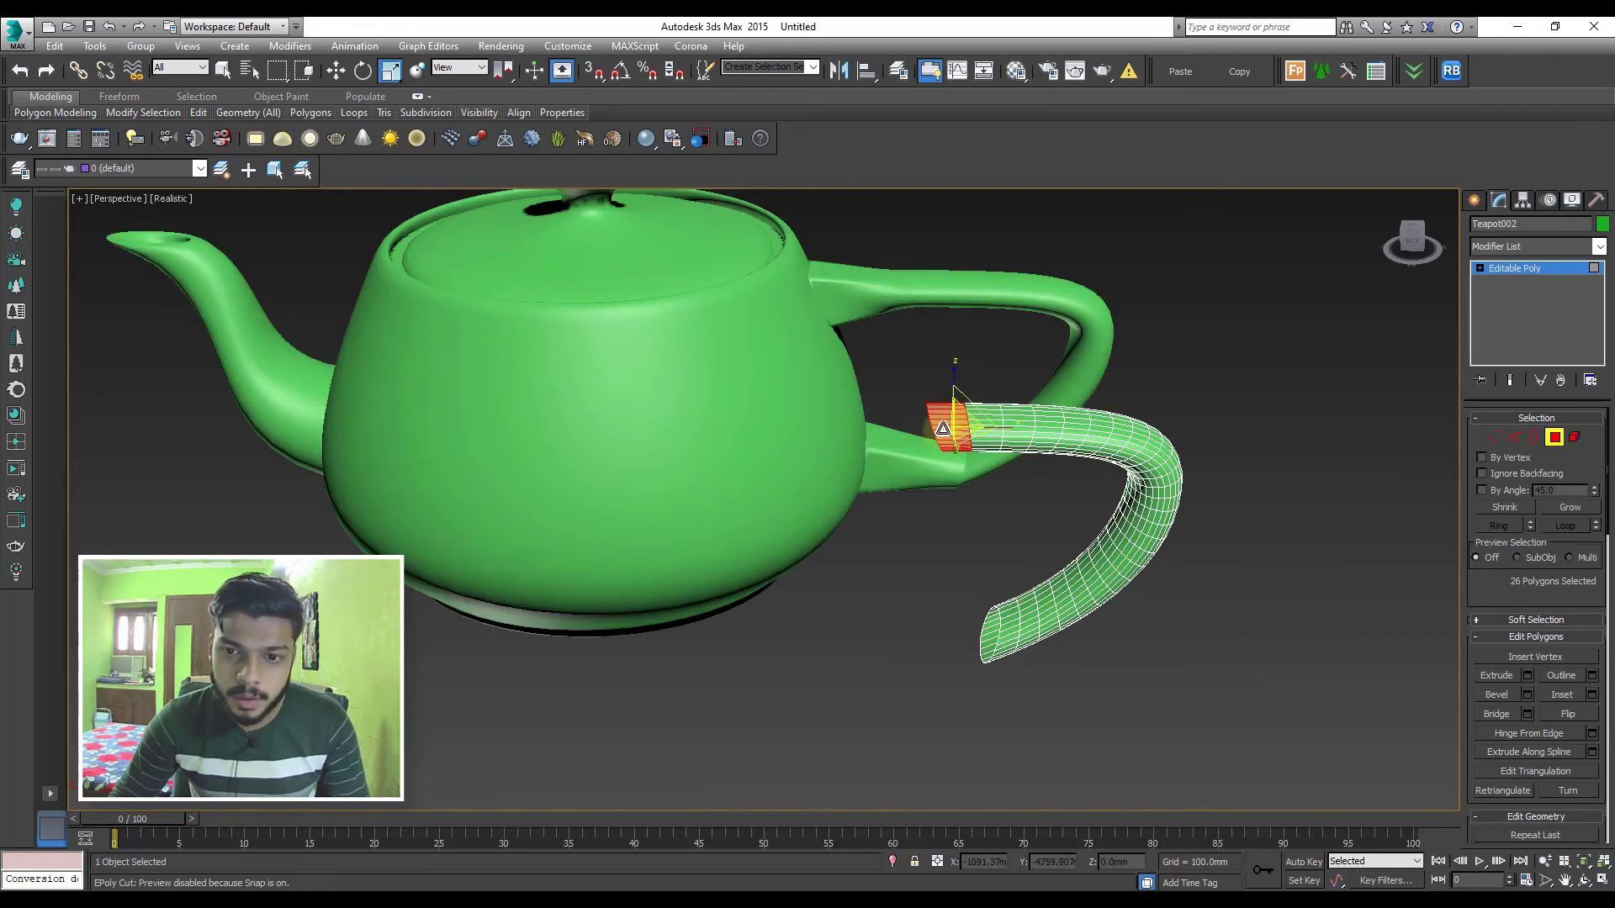
pyautogui.moveTo(962, 419); pyautogui.dragTo(962, 426)
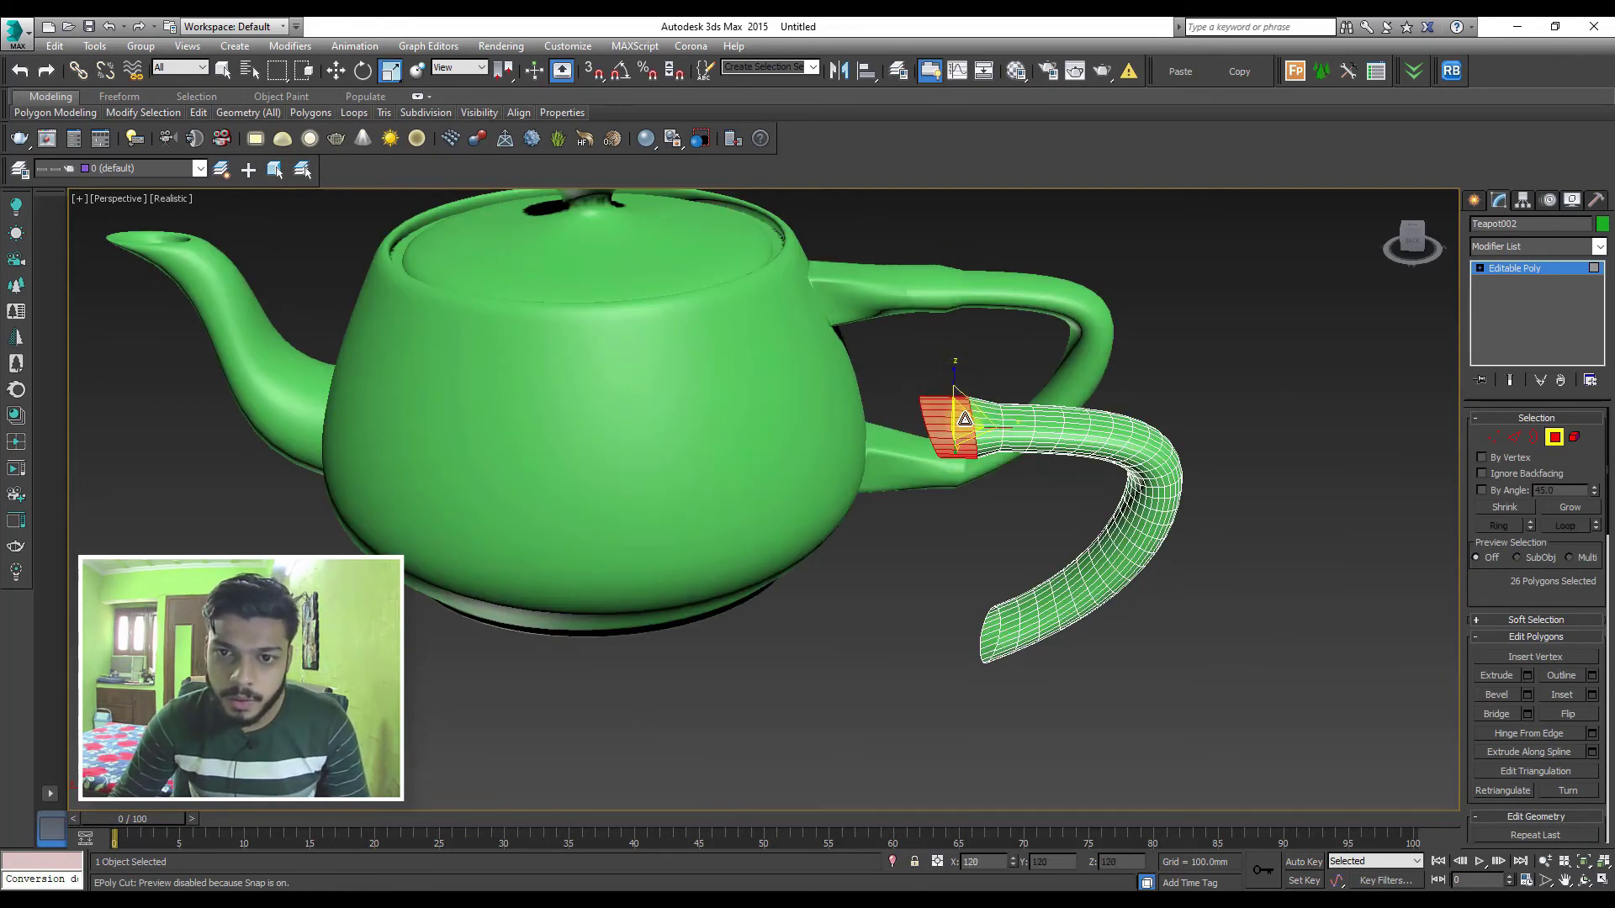
# Select the vertices at the tube's cut end, then return to object level
pyautogui.click(1494, 436)
pyautogui.moveTo(904, 348)
pyautogui.mouseDown()
pyautogui.moveTo(949, 471)
pyautogui.moveTo(837, 443)
pyautogui.moveTo(924, 465)
pyautogui.mouseUp()
pyautogui.press('w')
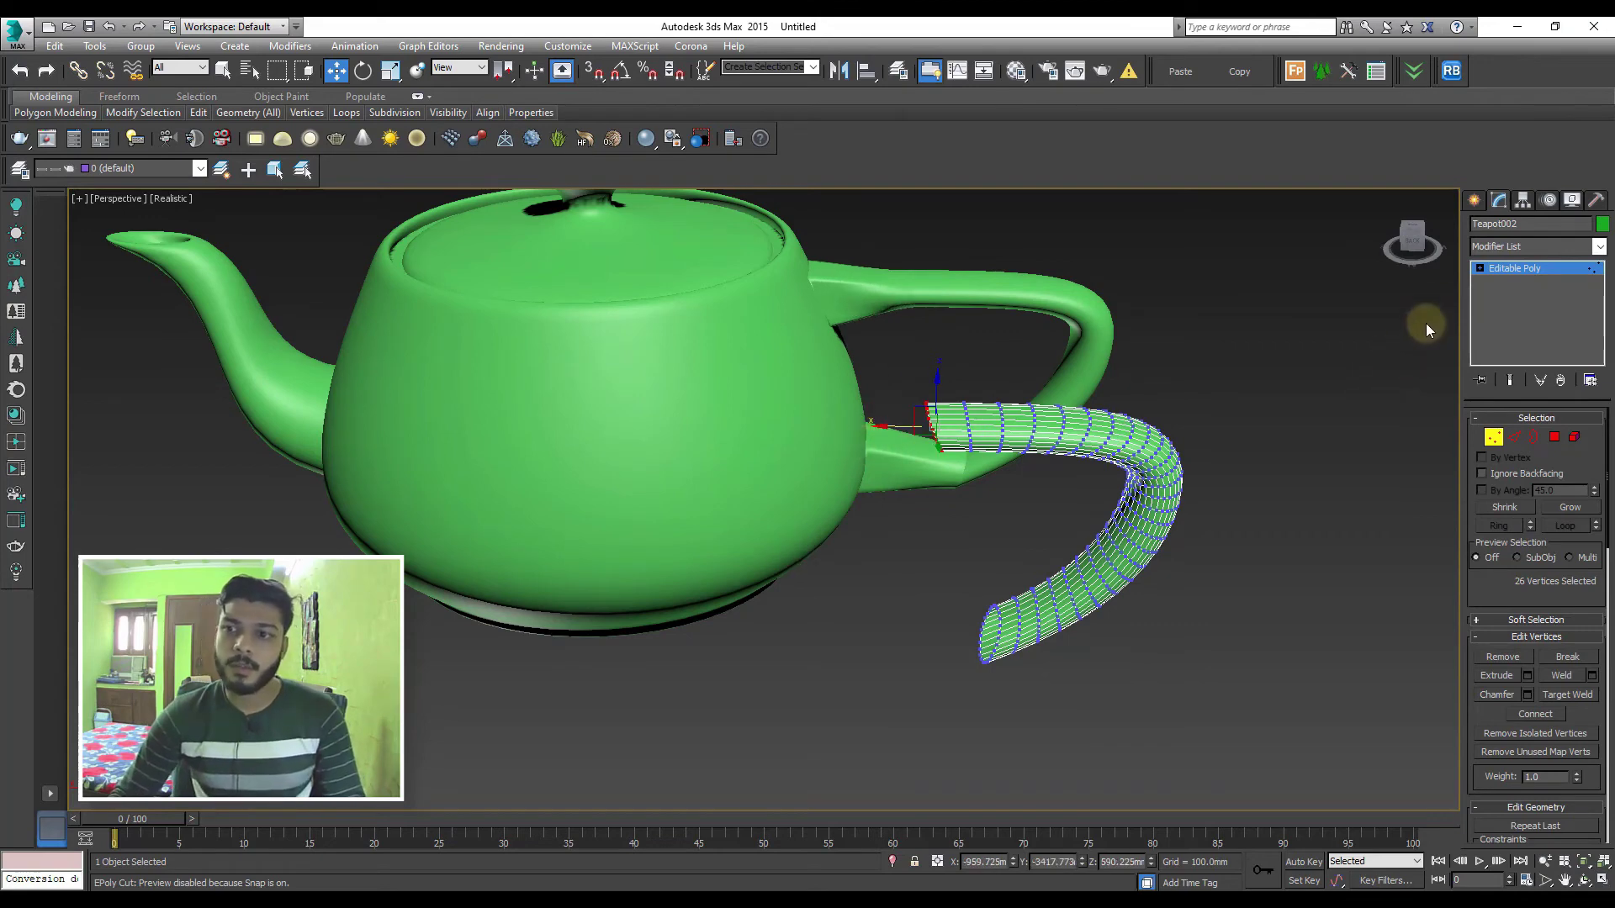
pyautogui.click(1524, 274)
# Reset the handle tube's overall scale to 100 and leave it selected
pyautogui.click(1031, 454)
pyautogui.click(1038, 426)
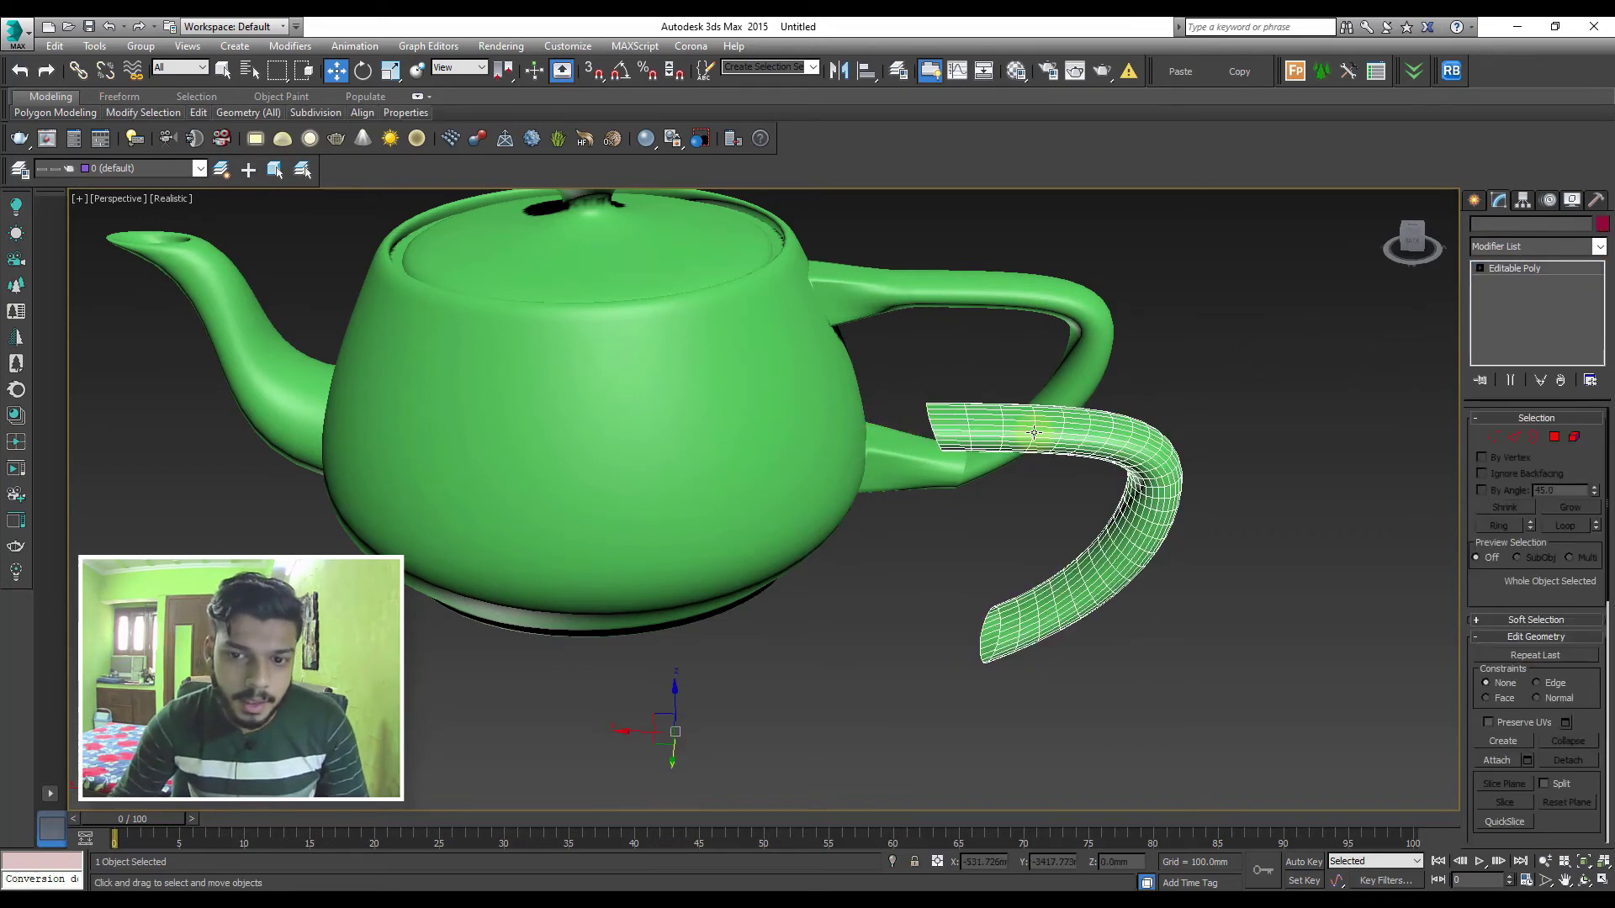
pyautogui.moveTo(1026, 426); pyautogui.dragTo(1017, 419, button='middle')
pyautogui.scroll(-5, 1016, 418)
pyautogui.press('r')
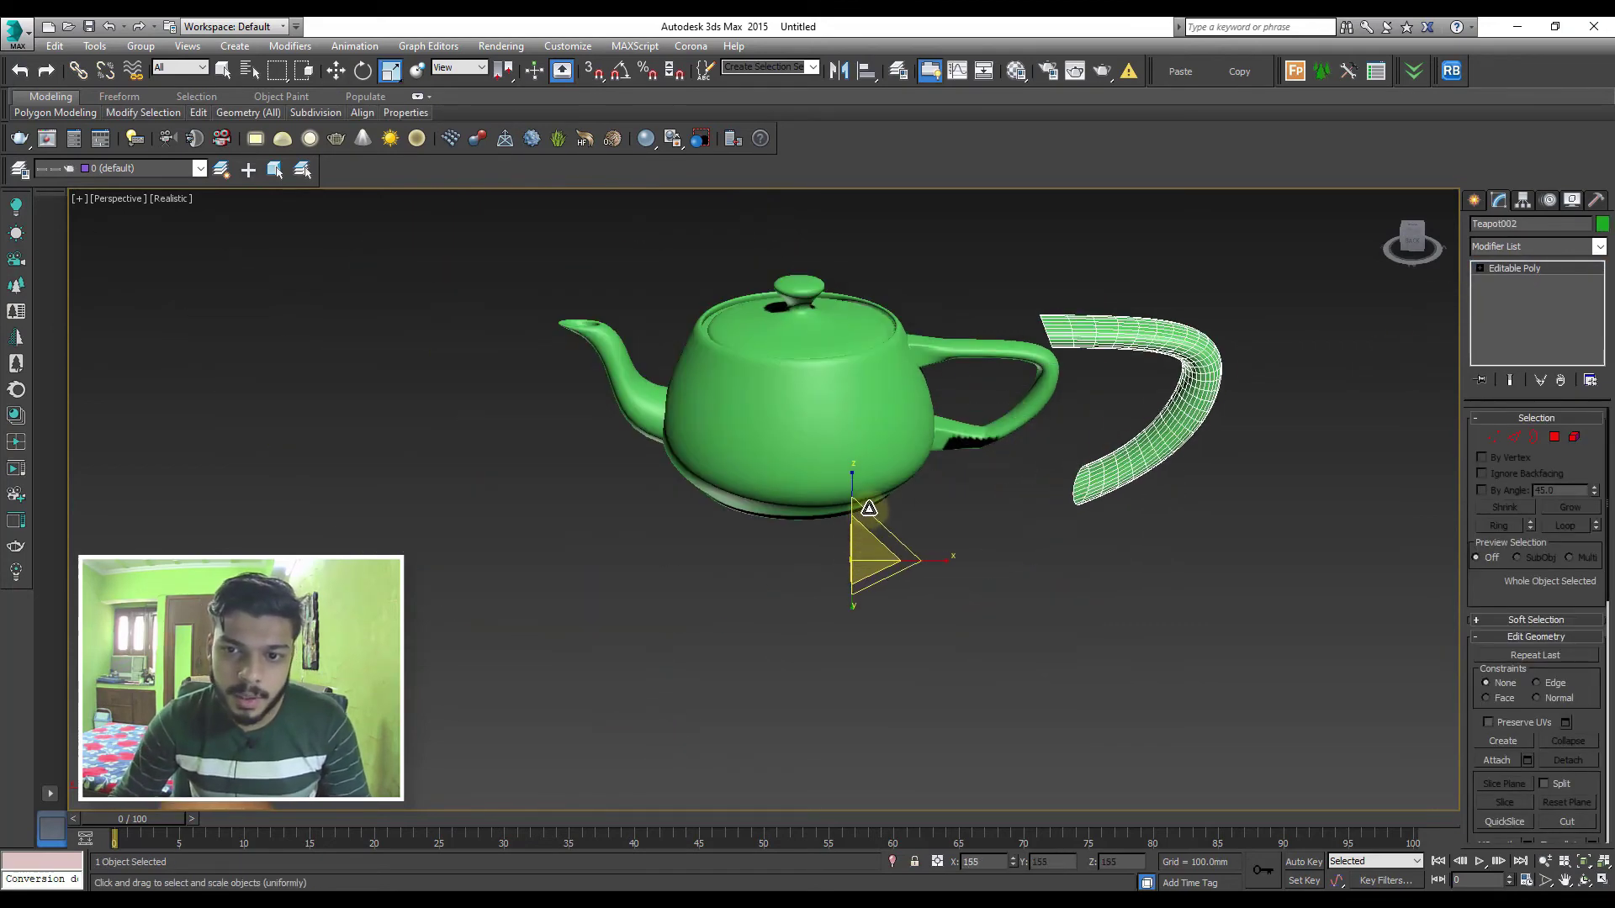
pyautogui.moveTo(885, 562); pyautogui.dragTo(853, 557)
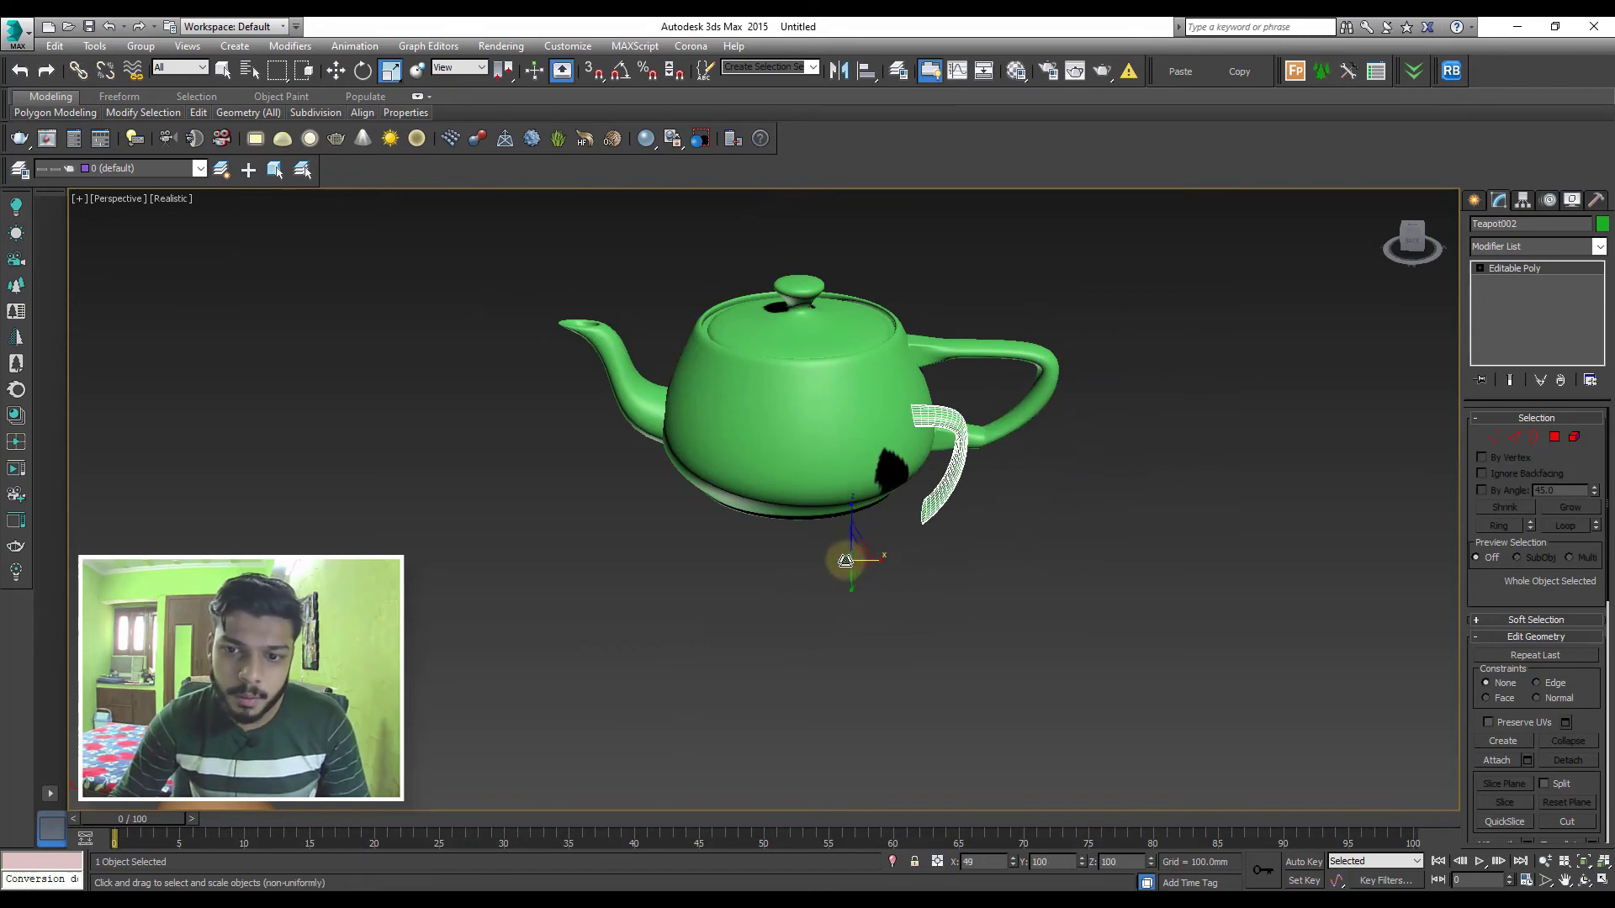
pyautogui.click(1043, 357)
pyautogui.click(1090, 405)
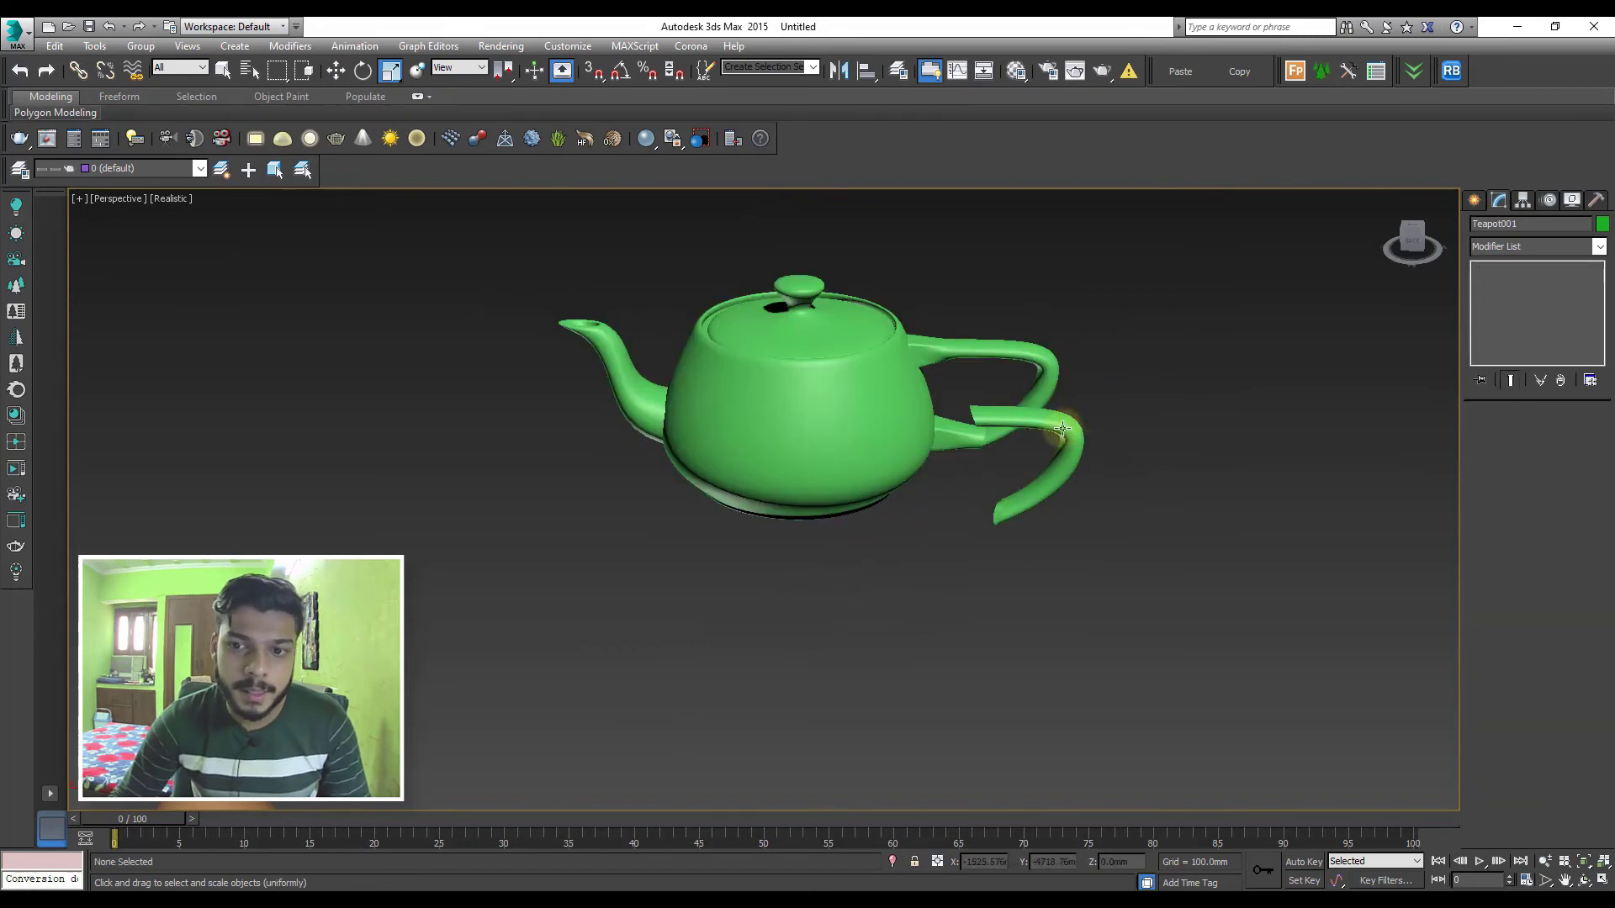
pyautogui.click(1060, 429)
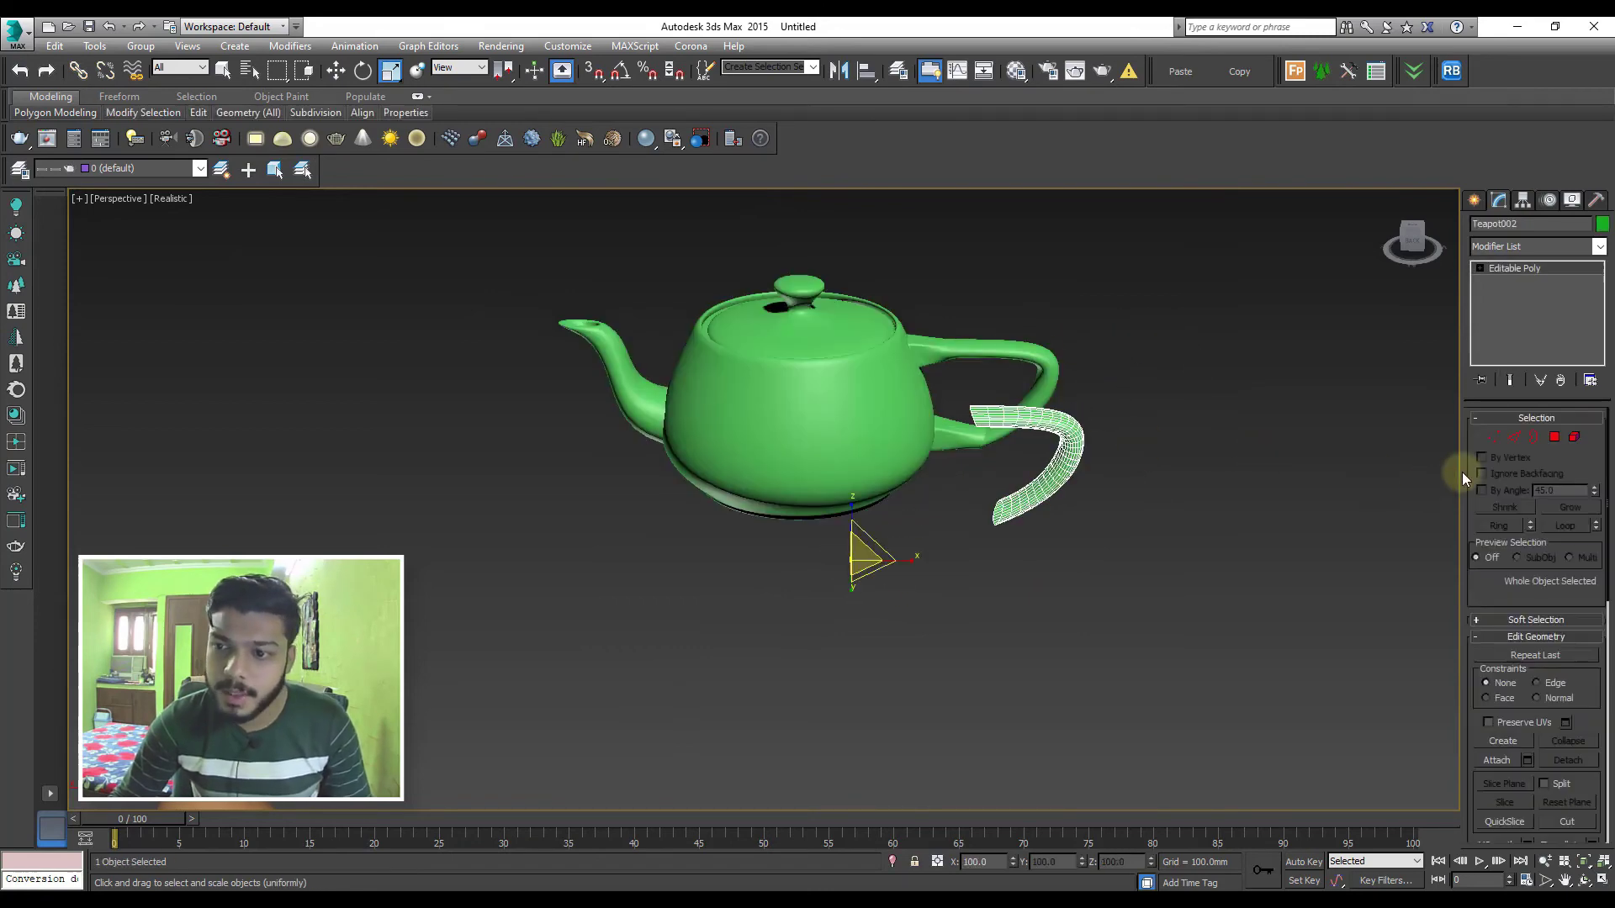
# Scale the faces at the tube's upper end up to 136%
pyautogui.click(1556, 439)
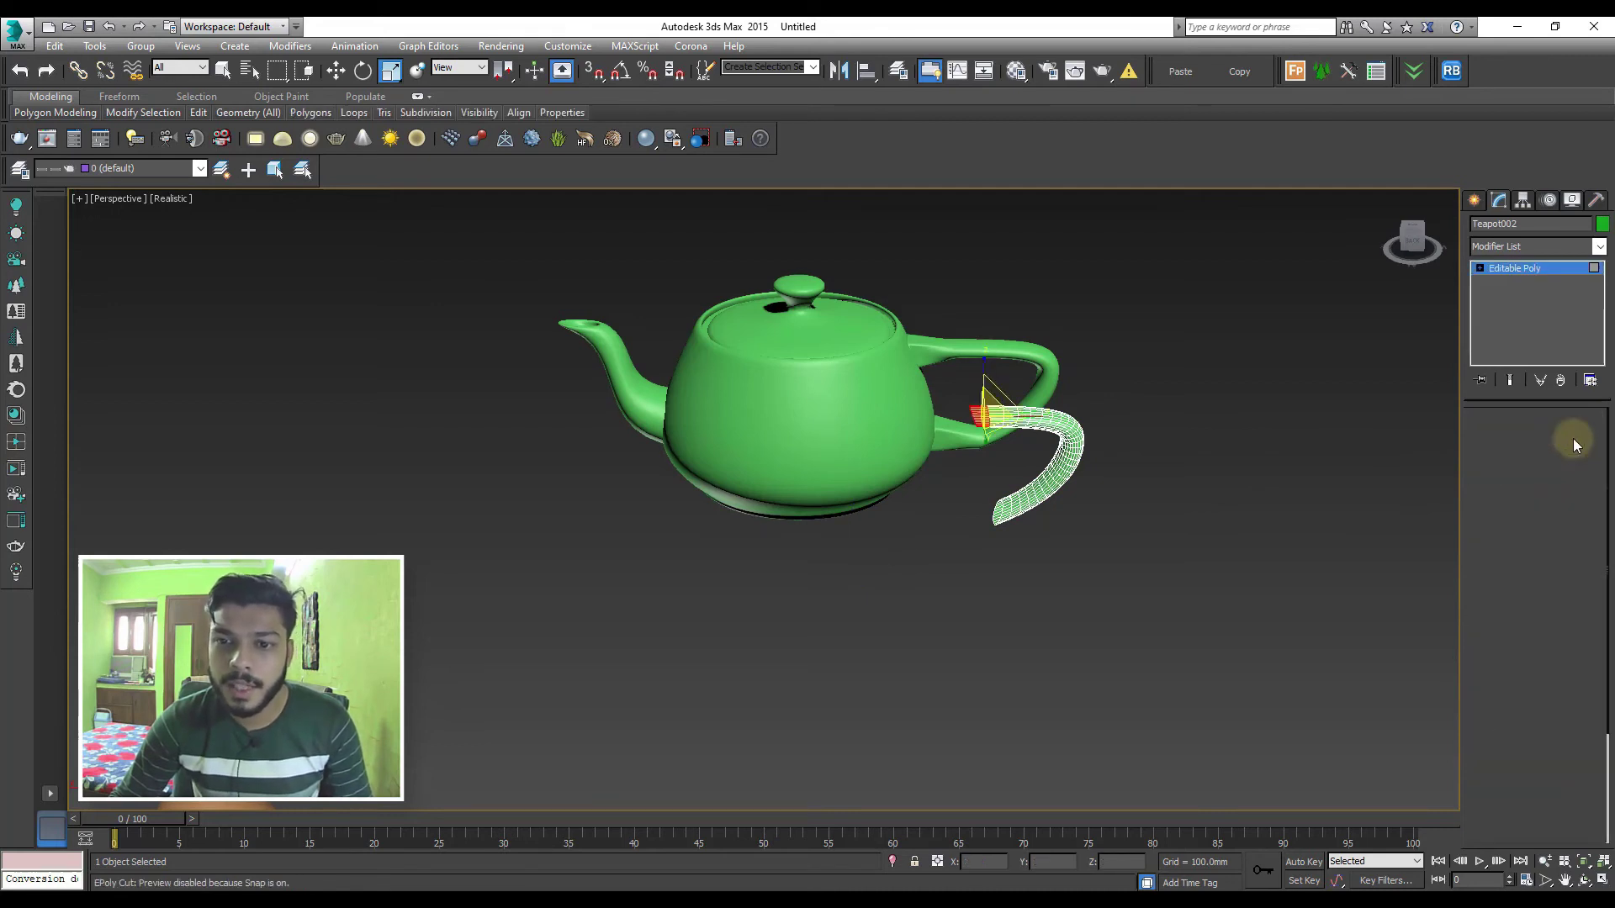
pyautogui.click(1574, 439)
pyautogui.click(1514, 437)
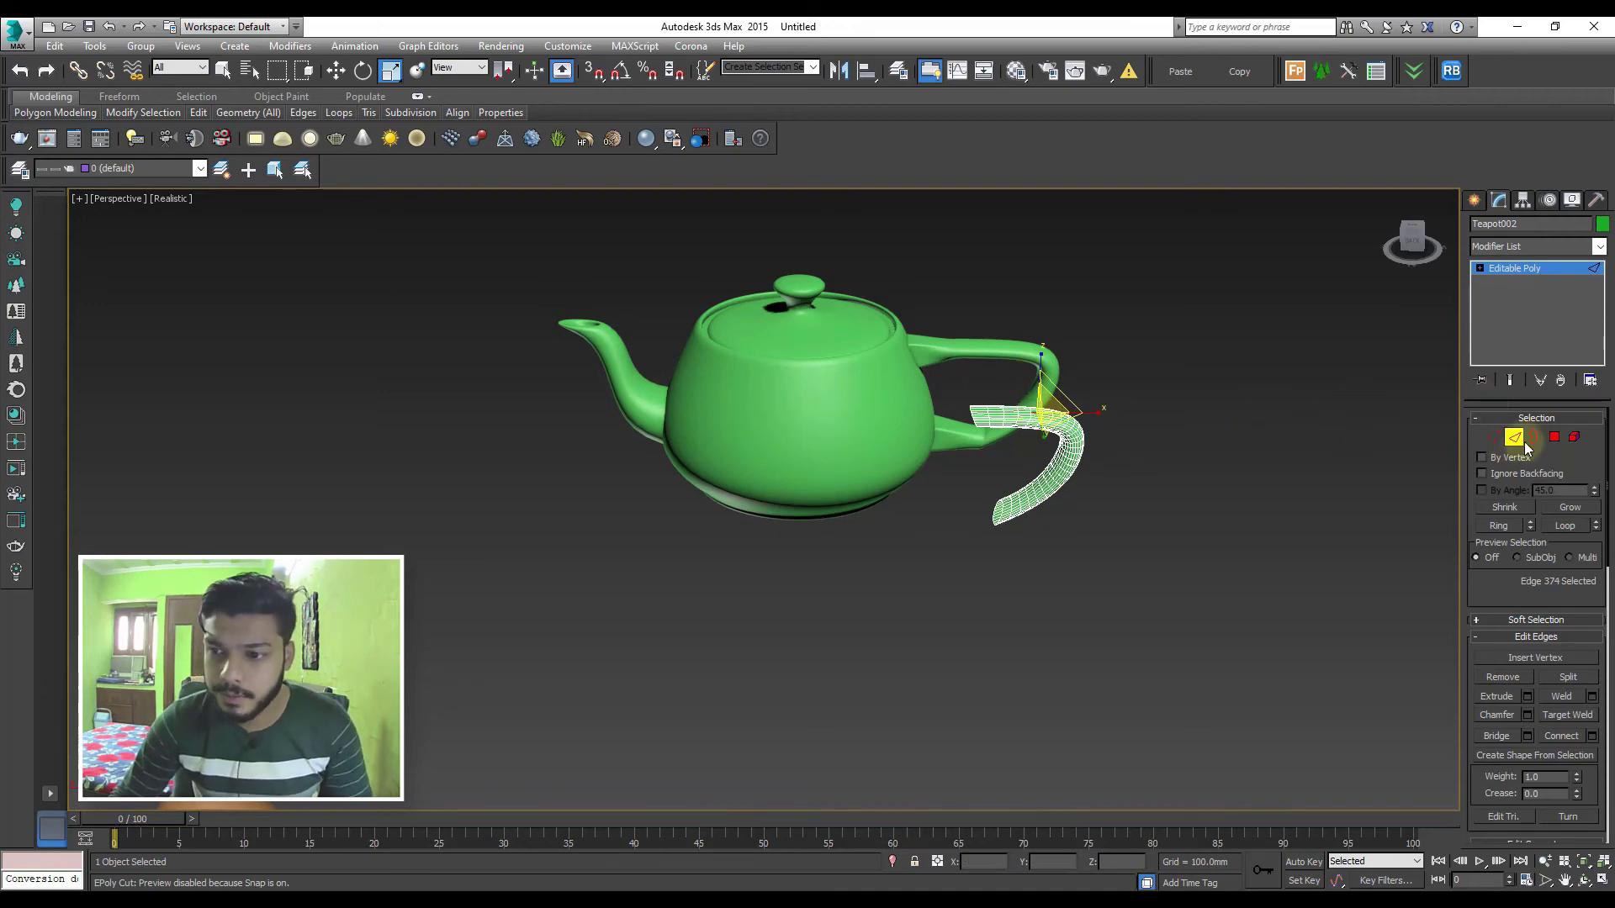
pyautogui.click(1555, 437)
pyautogui.moveTo(959, 380)
pyautogui.keyDown('alt'); pyautogui.mouseDown(button='middle')
pyautogui.moveTo(1023, 344)
pyautogui.moveTo(1003, 474)
pyautogui.moveTo(959, 463)
pyautogui.moveTo(1011, 468)
pyautogui.moveTo(972, 431)
pyautogui.mouseUp(button='middle'); pyautogui.keyUp('alt')
pyautogui.scroll(3, 973, 430)
pyautogui.scroll(2, 954, 427)
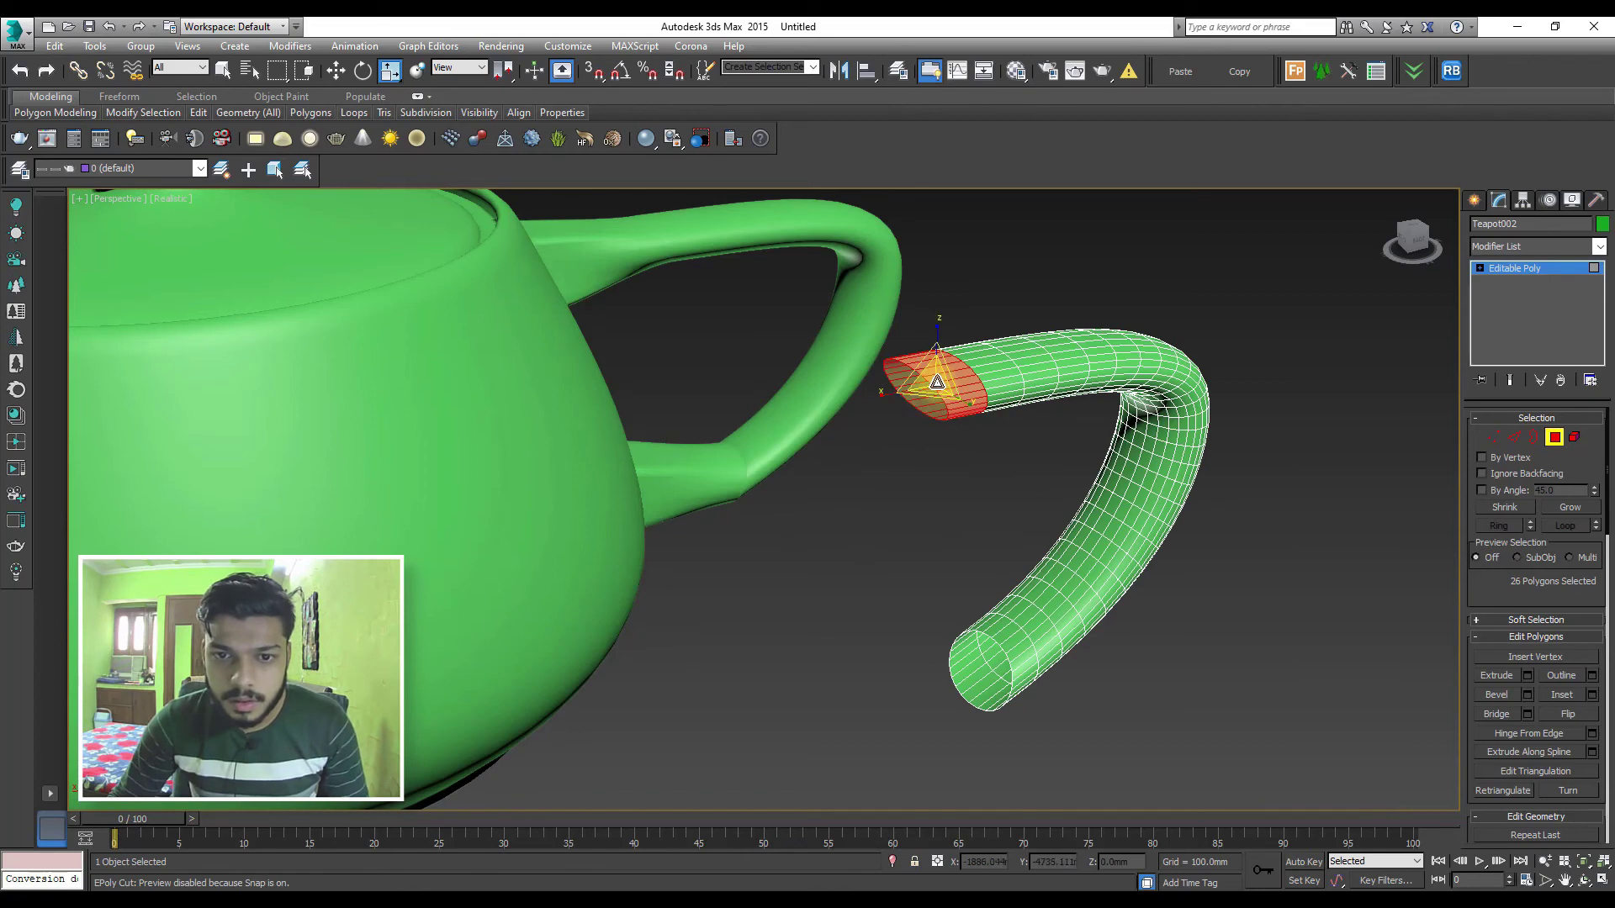
pyautogui.moveTo(930, 380); pyautogui.dragTo(936, 343)
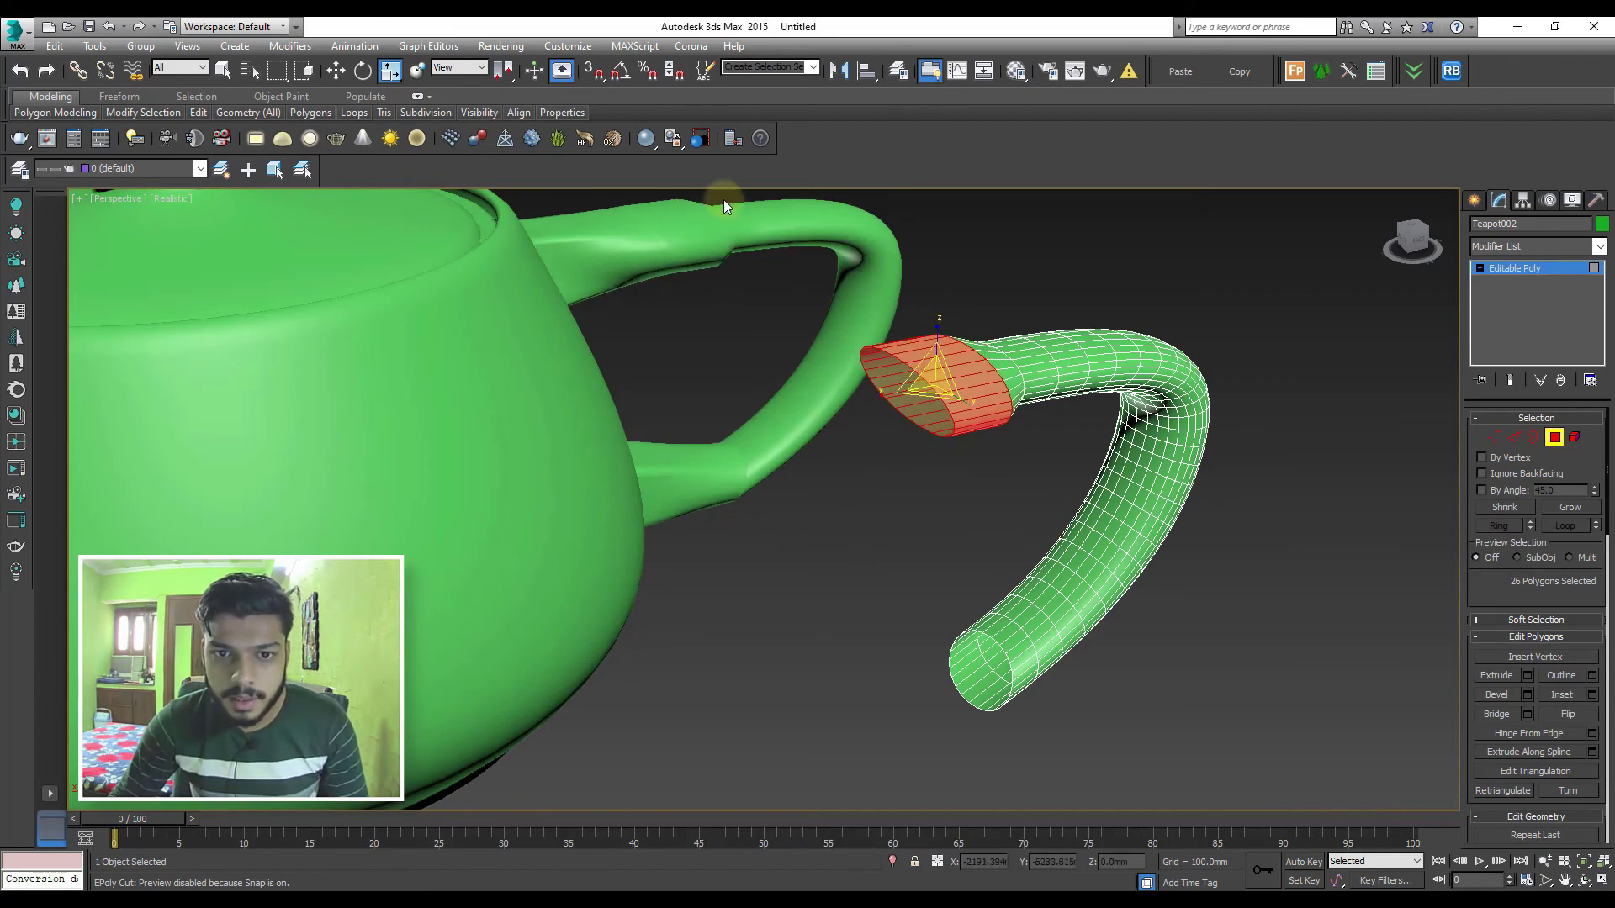
# Select the 26 lower-tip faces and scale them down to 63% to taper the tube
pyautogui.moveTo(926, 614)
pyautogui.keyDown('alt'); pyautogui.mouseDown(button='middle')
pyautogui.moveTo(967, 620)
pyautogui.moveTo(970, 683)
pyautogui.mouseUp(button='middle'); pyautogui.keyUp('alt')
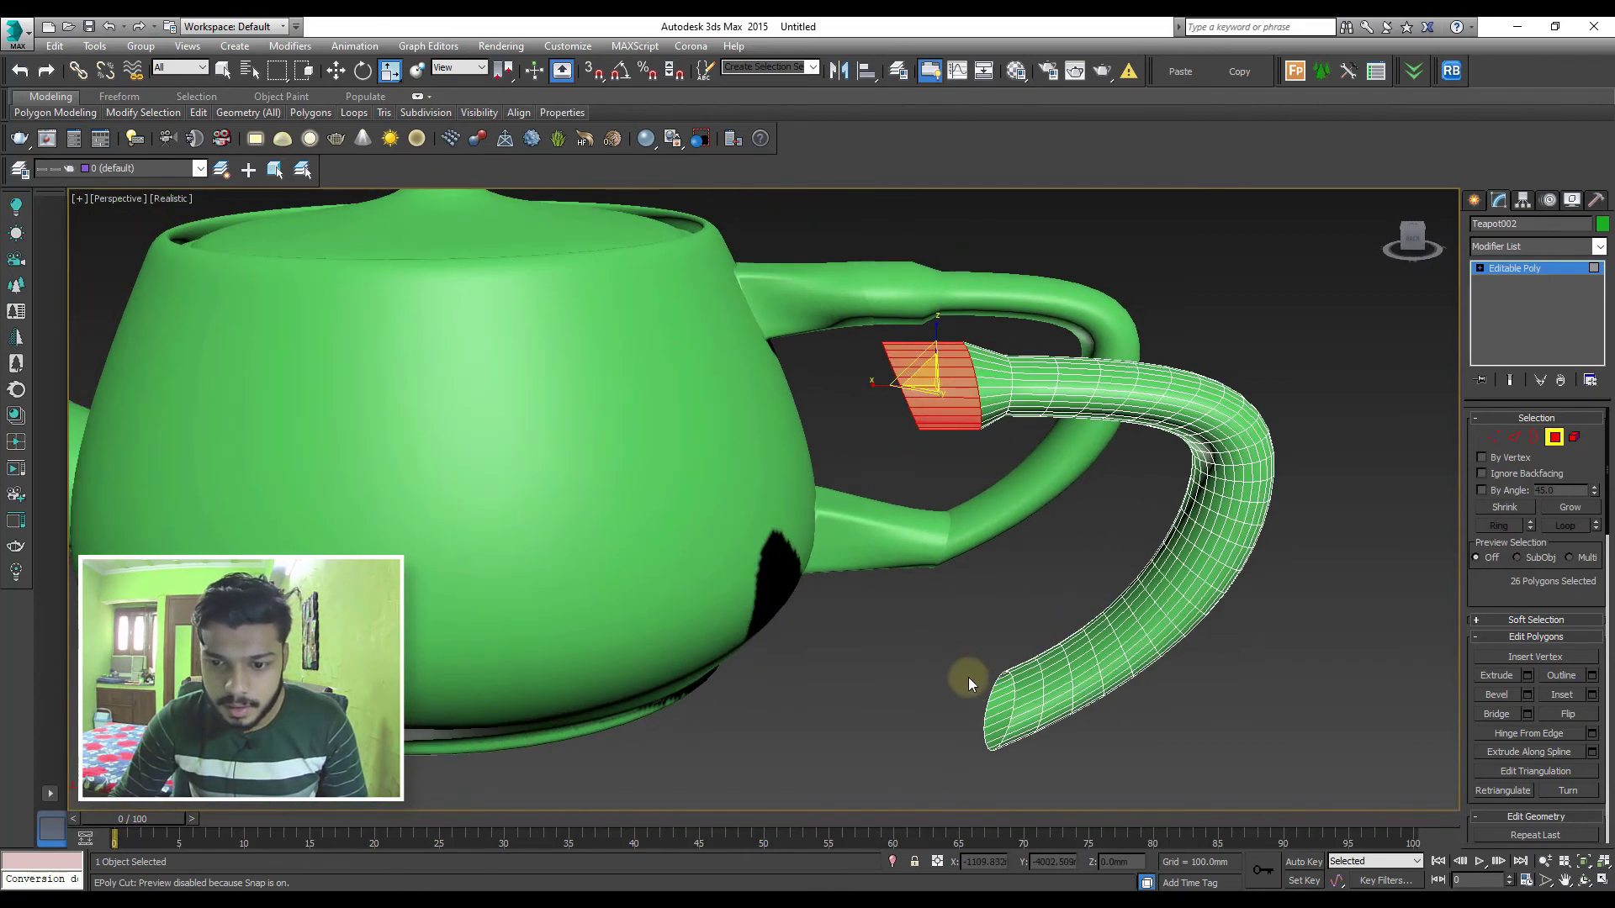
pyautogui.moveTo(1013, 776); pyautogui.dragTo(1013, 776)
pyautogui.keyDown('alt'); pyautogui.moveTo(1013, 776); pyautogui.dragTo(1013, 730, button='middle'); pyautogui.keyUp('alt')
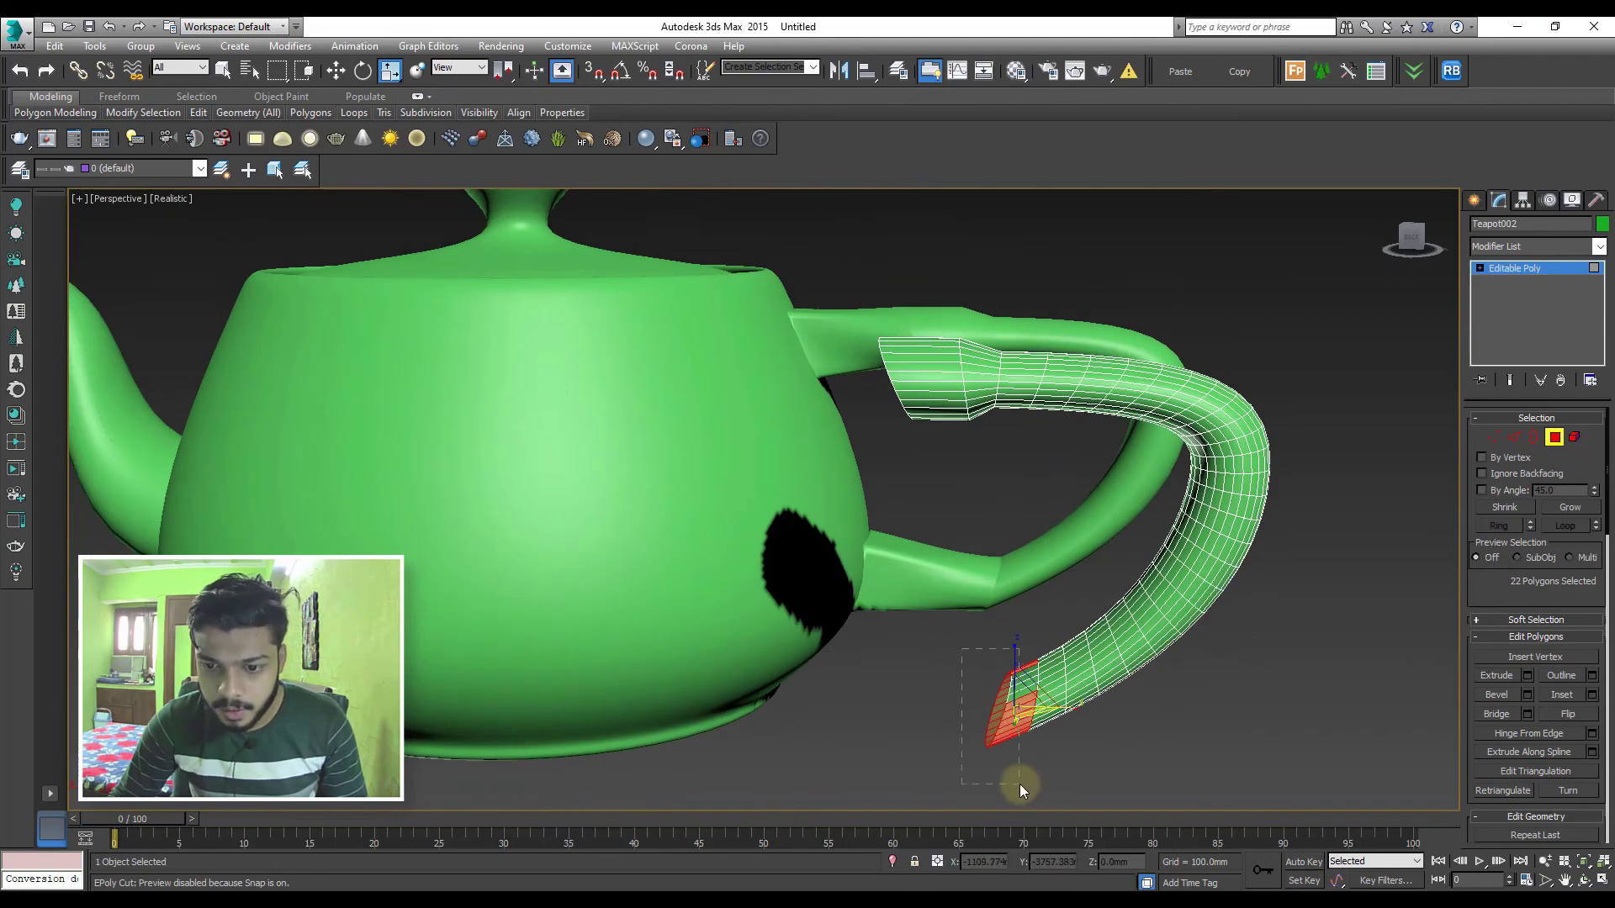
pyautogui.keyDown('alt'); pyautogui.moveTo(1019, 784); pyautogui.dragTo(1118, 730, button='middle'); pyautogui.keyUp('alt')
pyautogui.keyDown('ctrl'); pyautogui.click(1019, 678); pyautogui.keyUp('ctrl')
pyautogui.moveTo(1019, 678); pyautogui.dragTo(1029, 755)
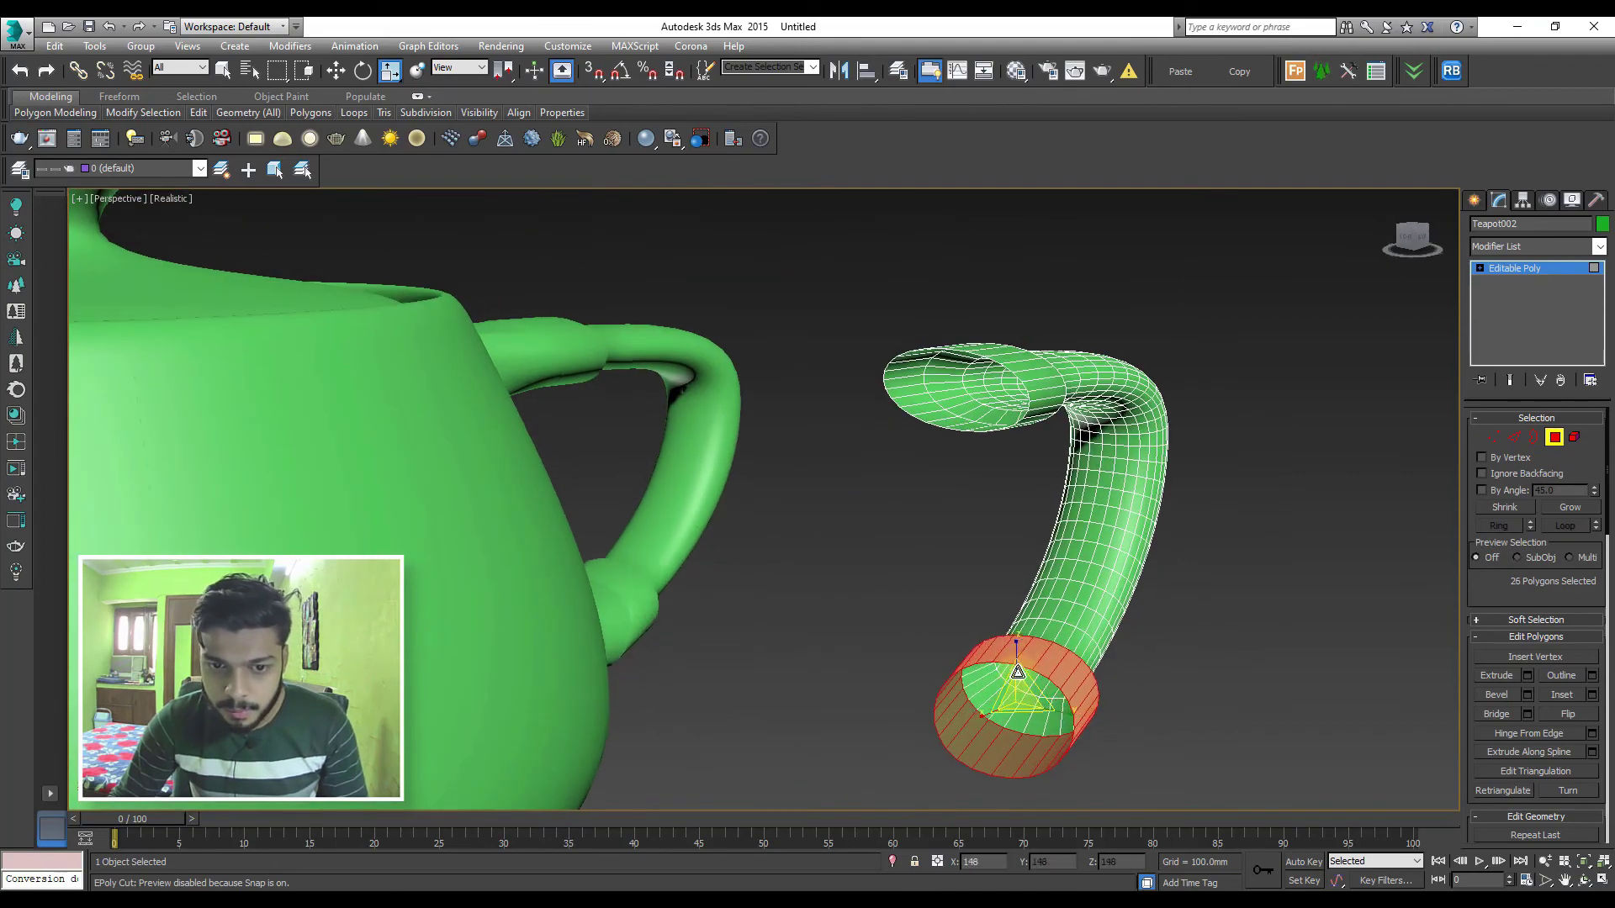
pyautogui.keyDown('alt'); pyautogui.moveTo(1068, 705); pyautogui.dragTo(1144, 531, button='middle'); pyautogui.keyUp('alt')
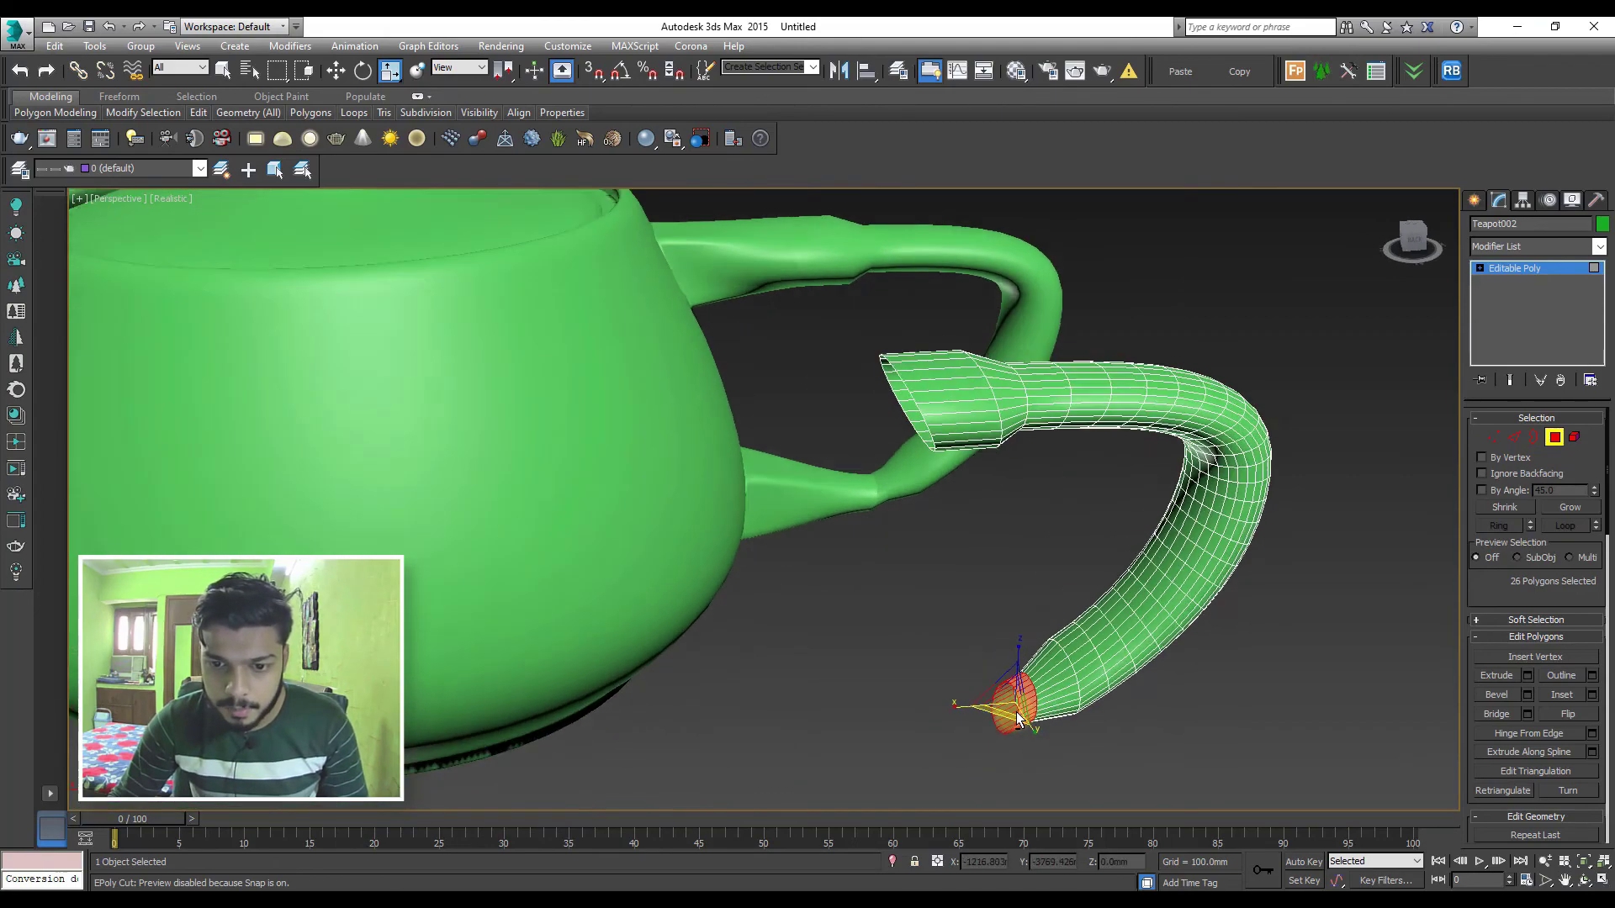
pyautogui.click(1393, 318)
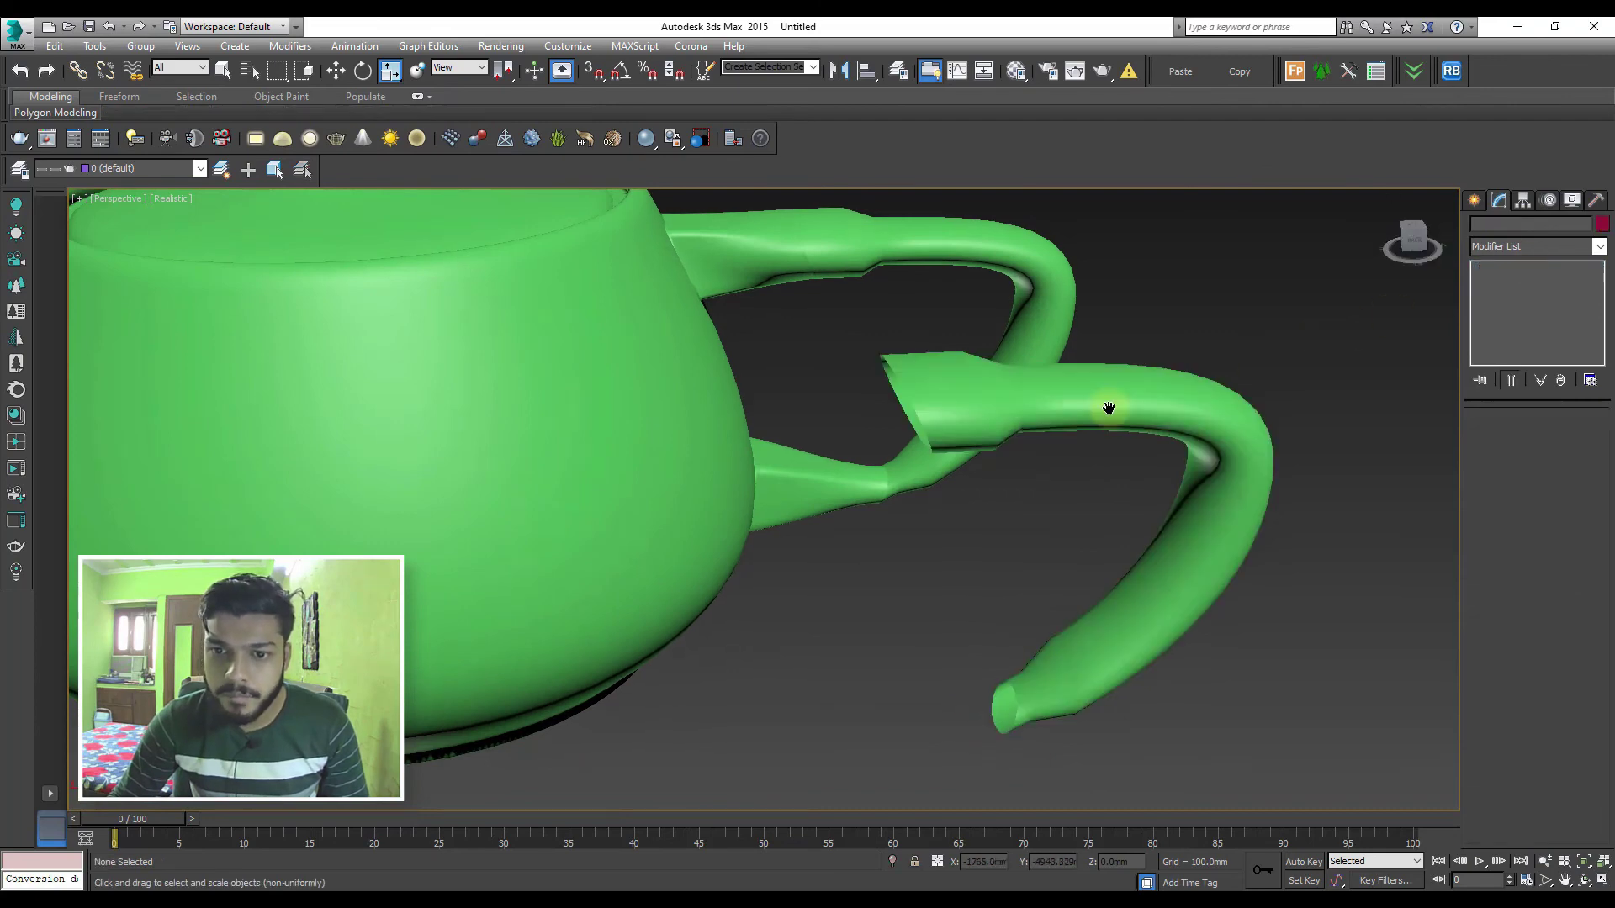
pyautogui.scroll(-5, 1108, 408)
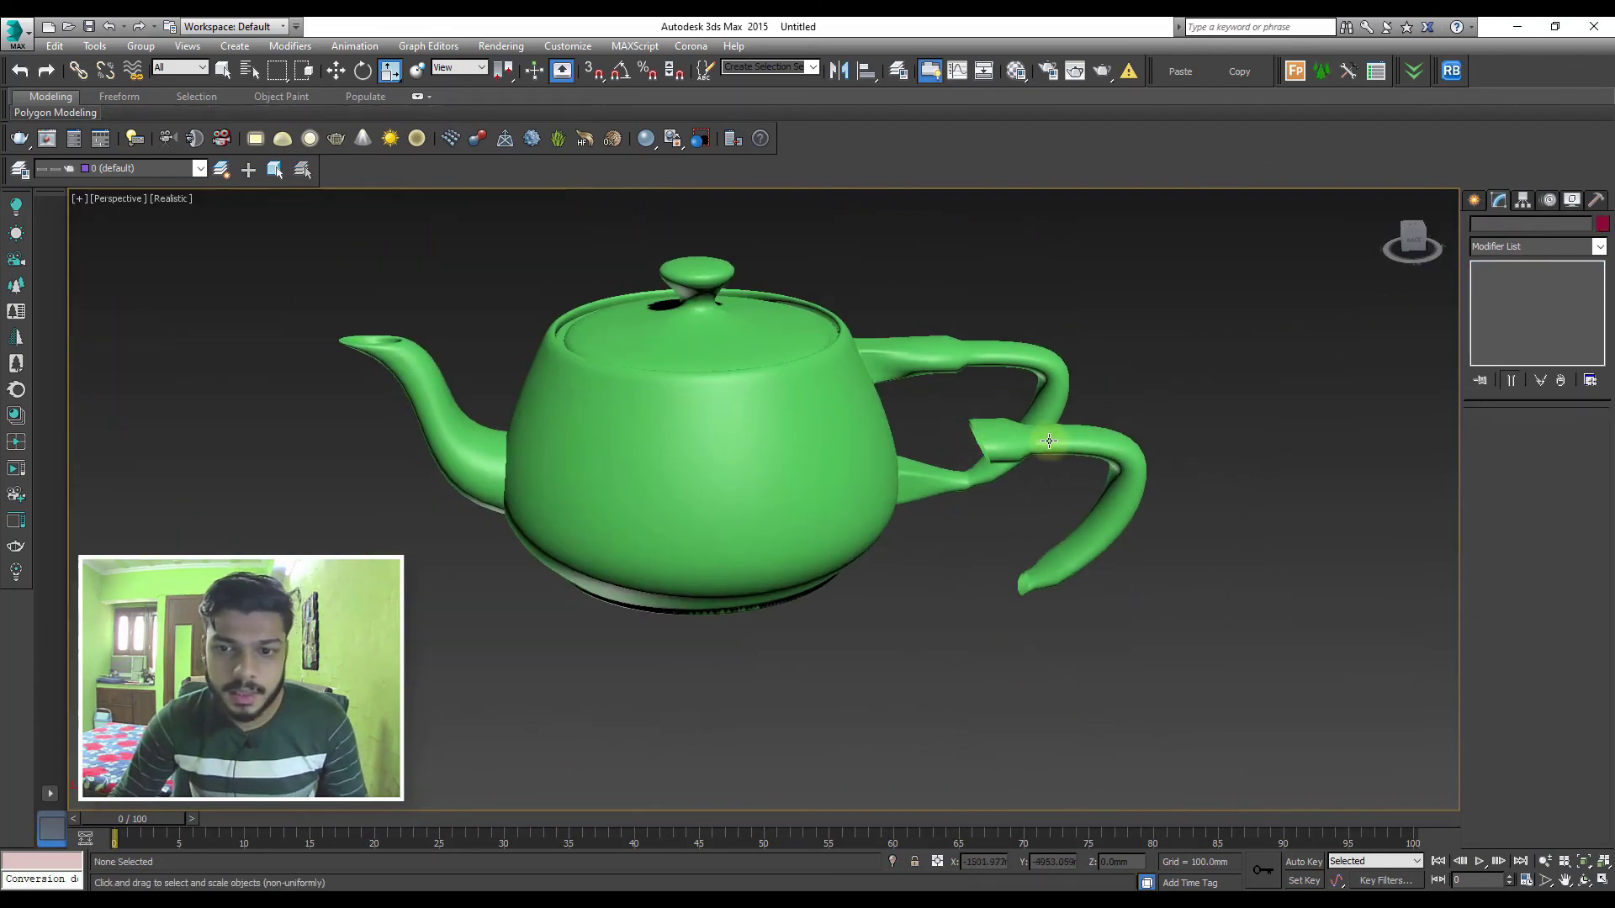
pyautogui.keyDown('alt'); pyautogui.moveTo(1049, 441); pyautogui.dragTo(906, 434, button='middle'); pyautogui.keyUp('alt')
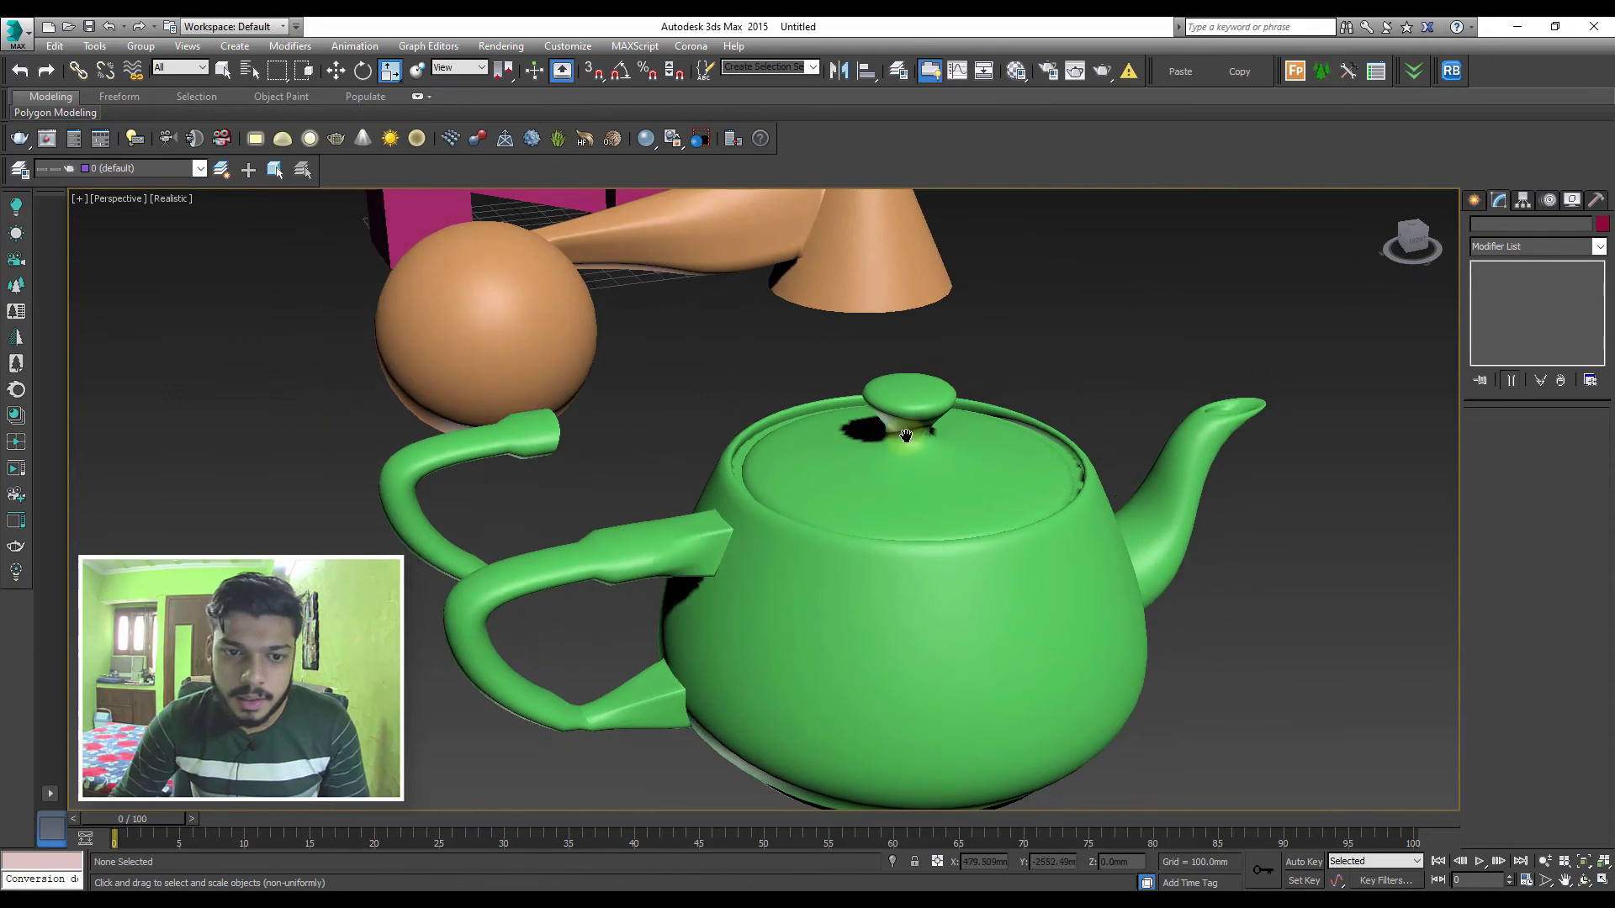
pyautogui.scroll(-3, 831, 430)
pyautogui.scroll(-3, 759, 477)
pyautogui.moveTo(759, 477)
pyautogui.keyDown('alt'); pyautogui.mouseDown(button='middle')
pyautogui.moveTo(753, 463)
pyautogui.moveTo(821, 505)
pyautogui.mouseUp(button='middle'); pyautogui.keyUp('alt')
pyautogui.scroll(3, 750, 456)
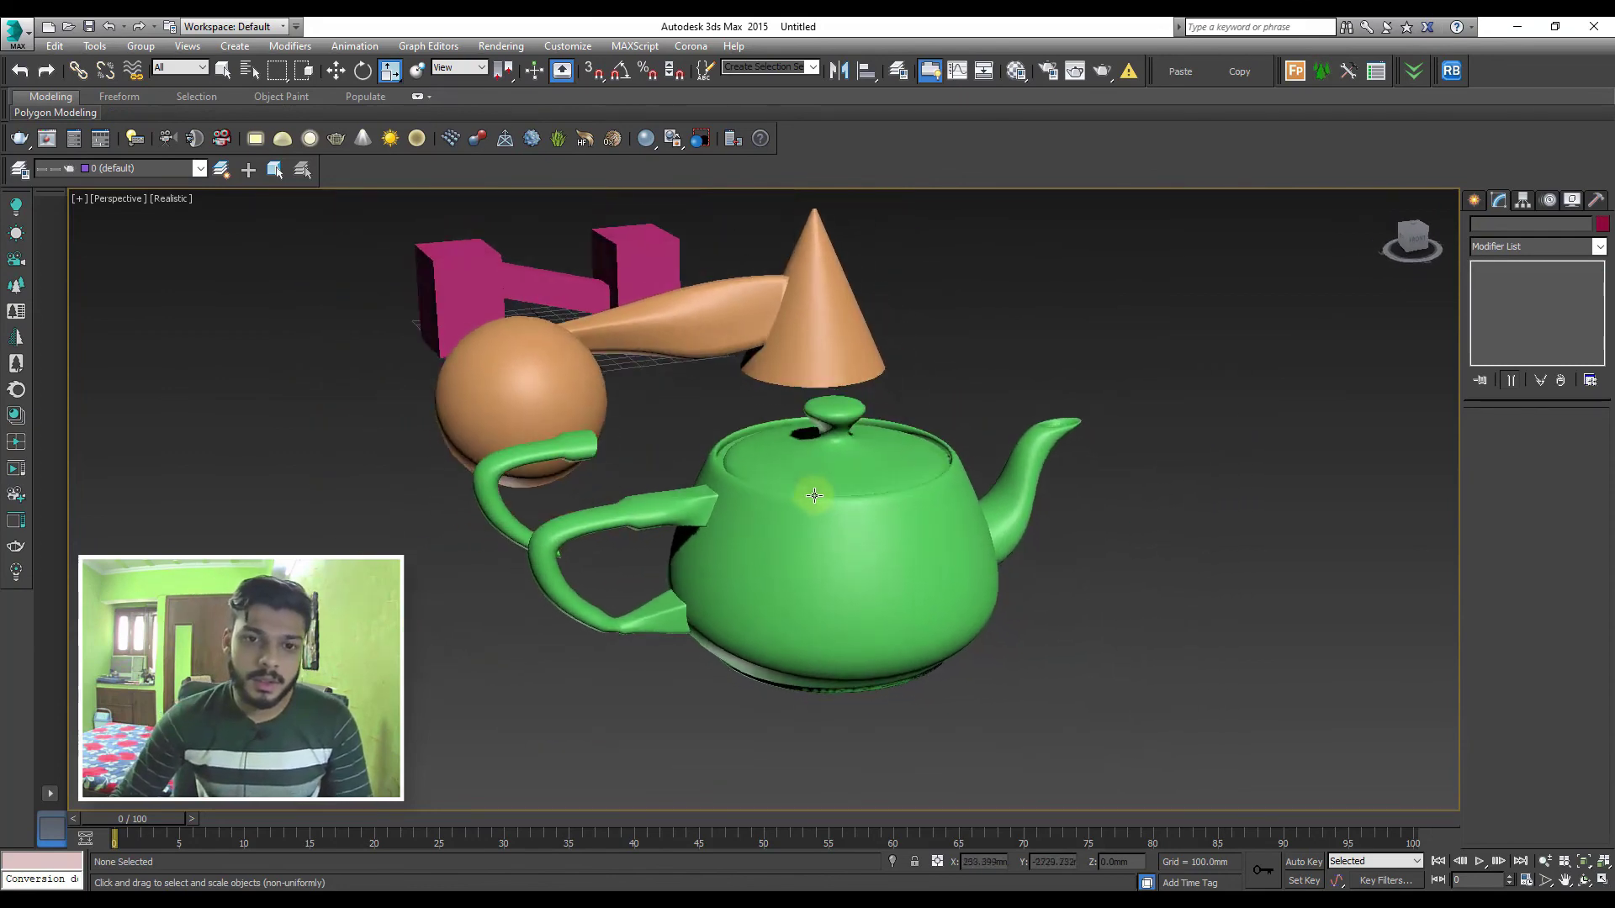
pyautogui.moveTo(786, 431); pyautogui.dragTo(948, 535, button='middle')
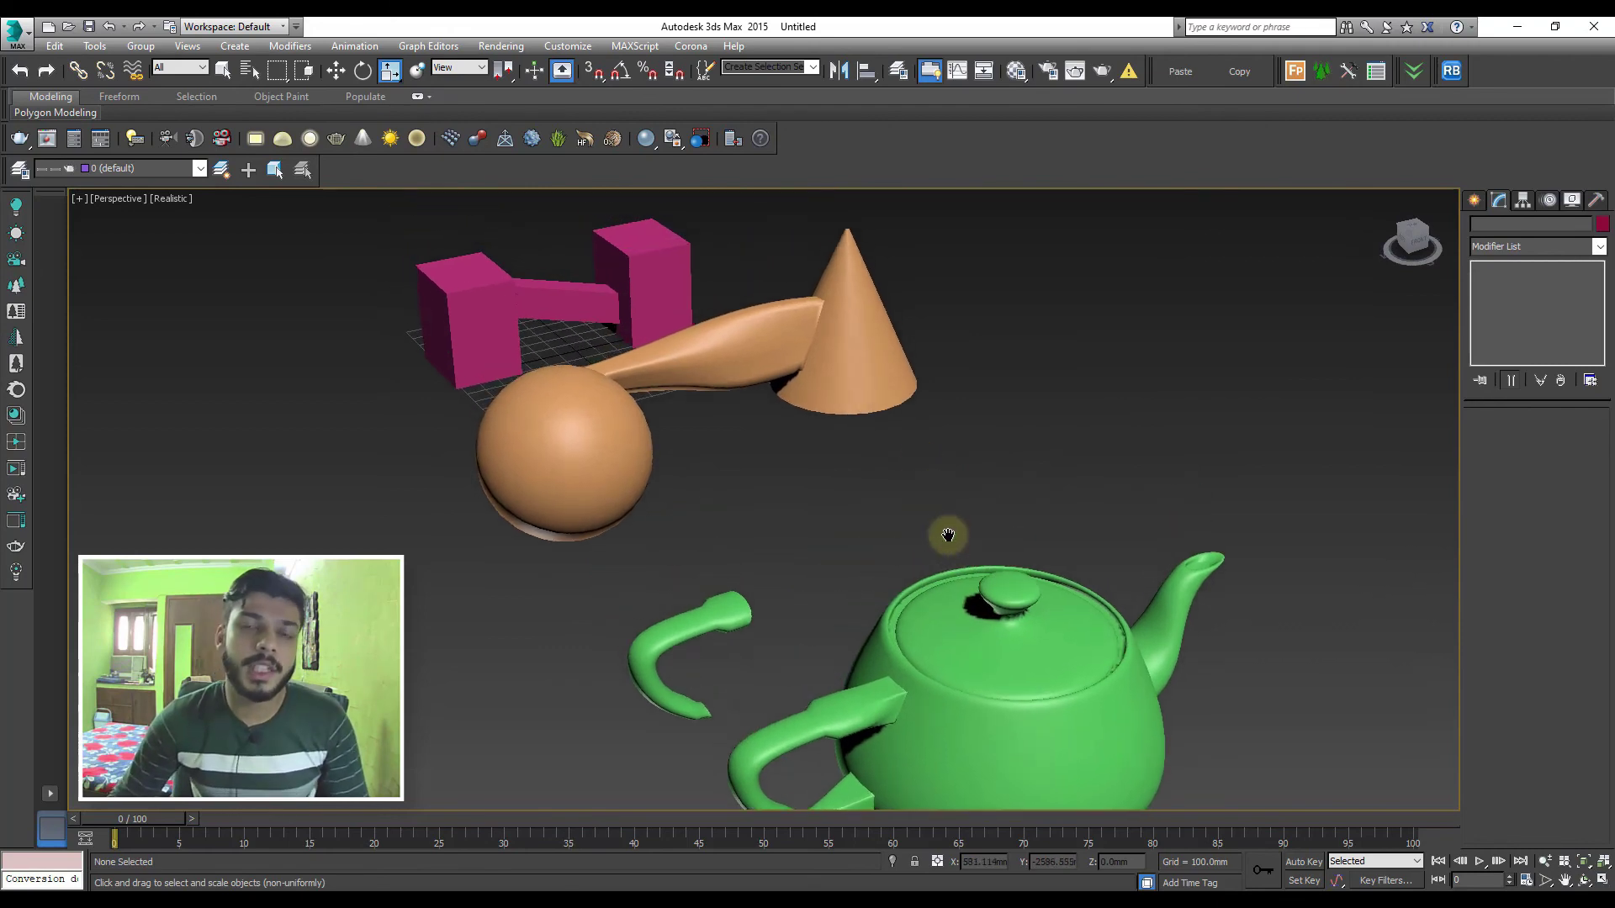